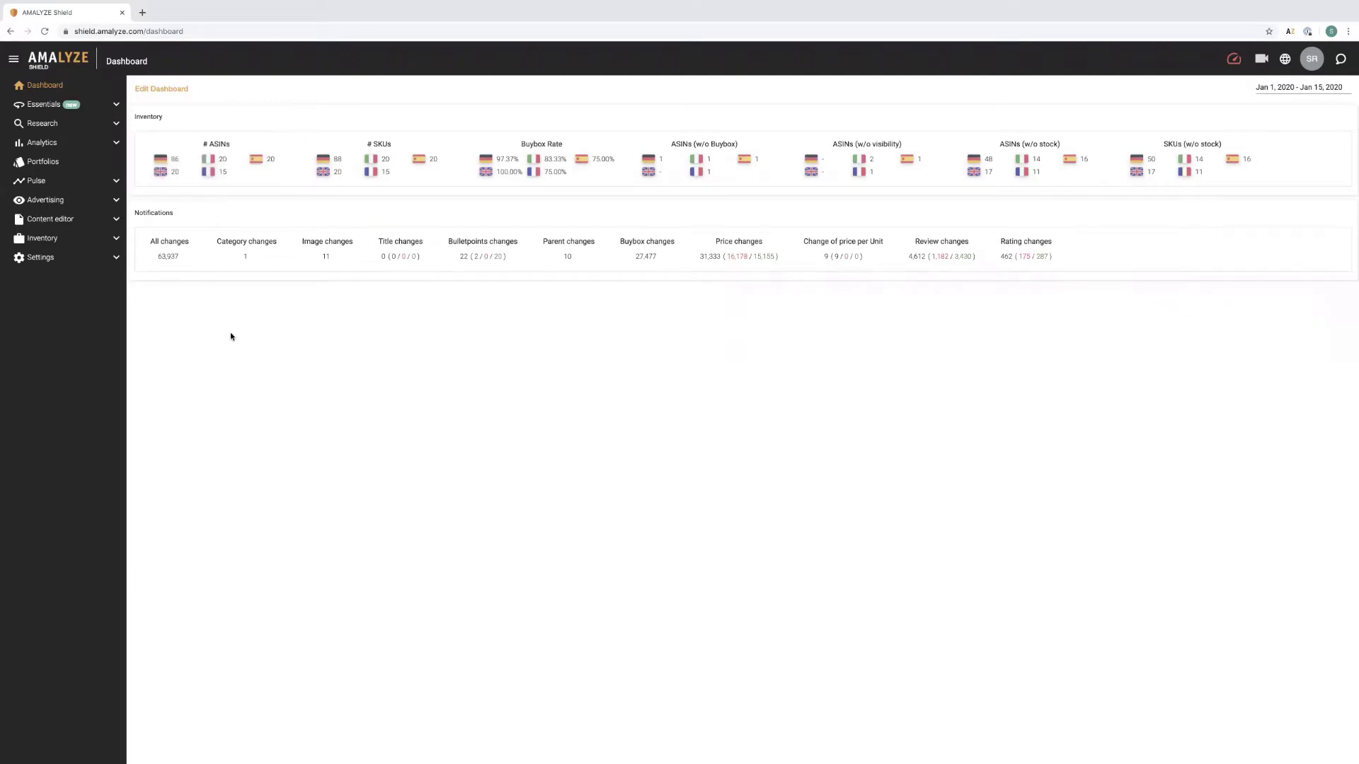
Open the keyword research and replace the amazon.de marketplace filter with amazon.co.uk, checking the total number of keywords.
left_click(111, 129)
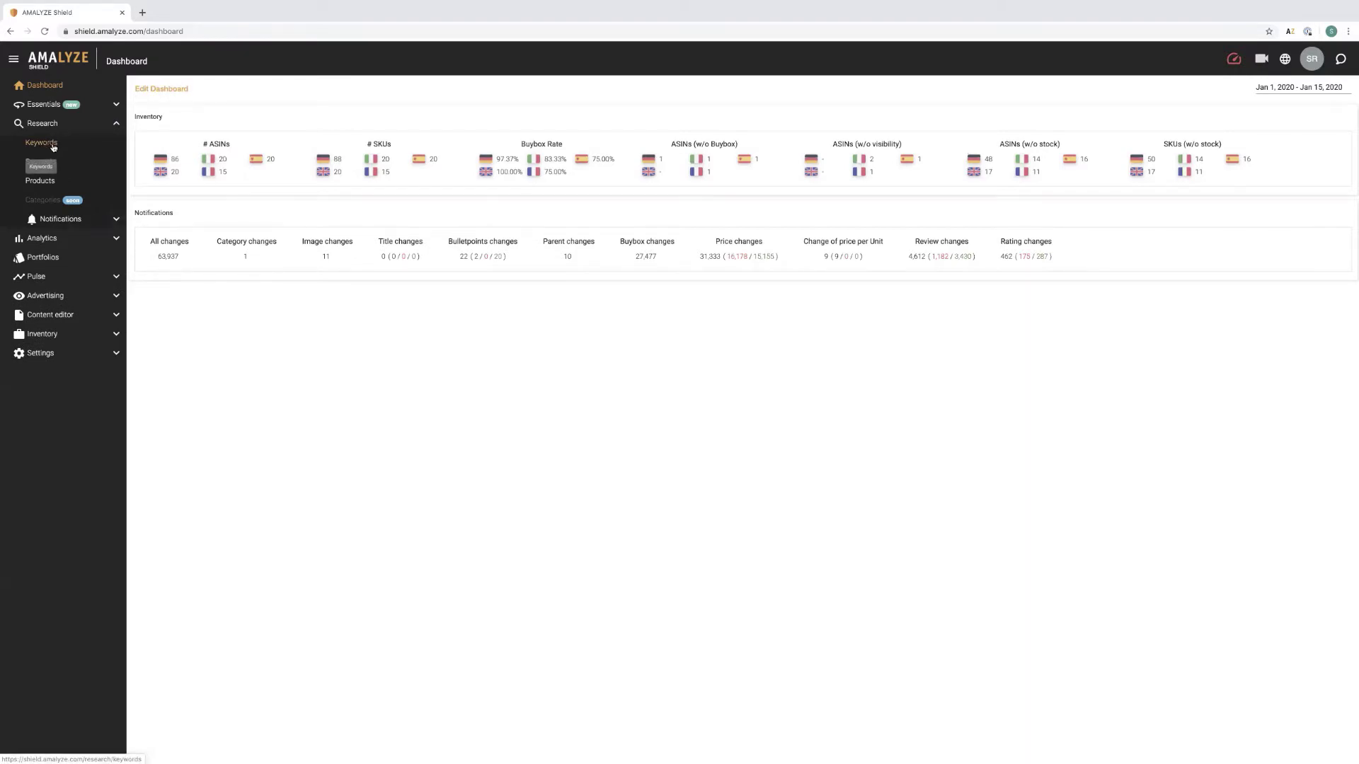
left_click(52, 145)
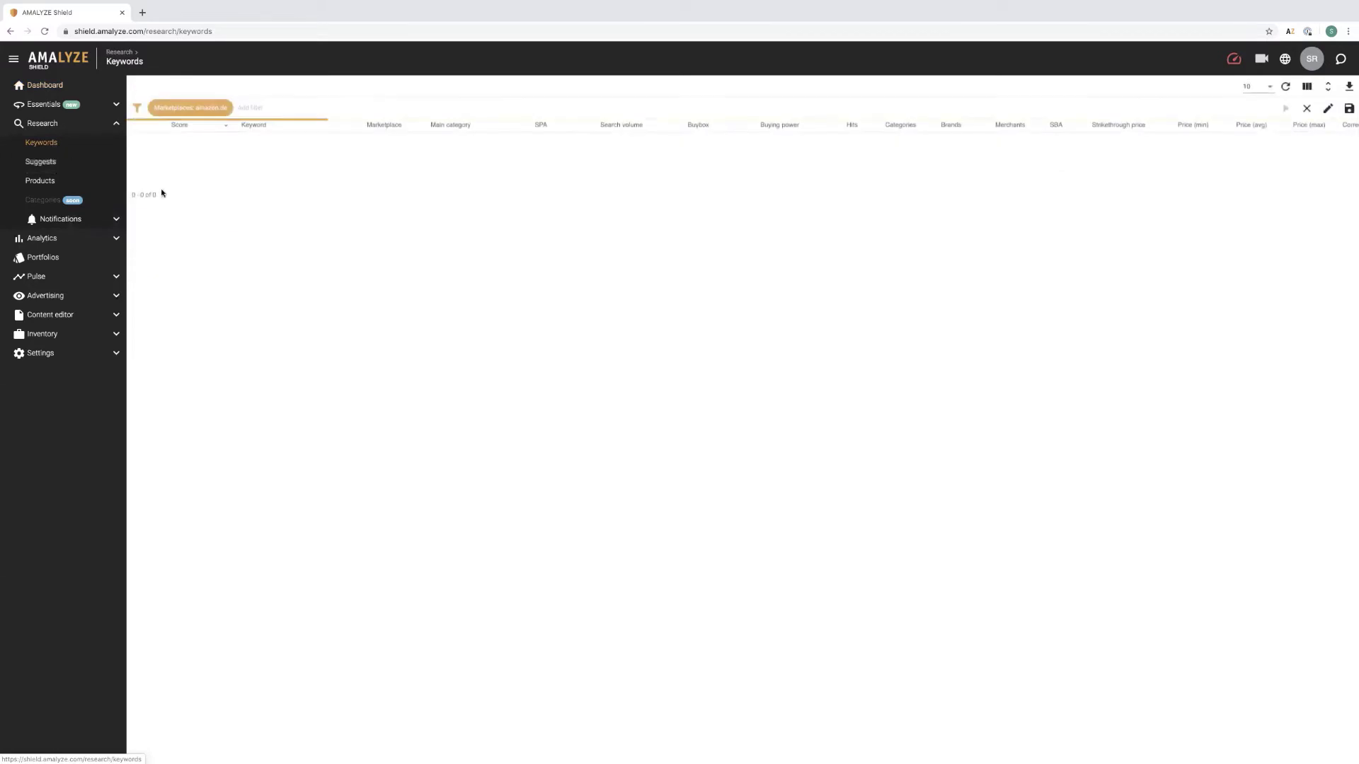
left_click(217, 112)
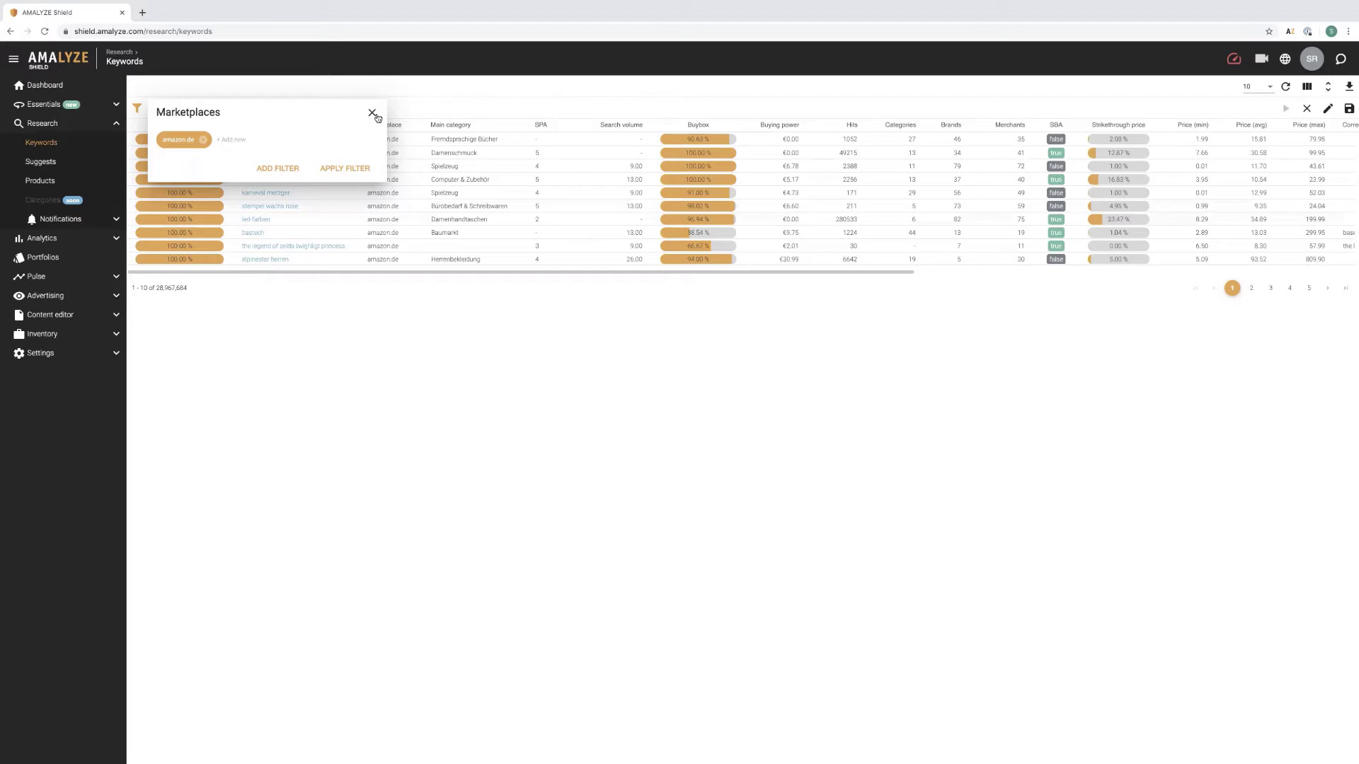
left_click(204, 140)
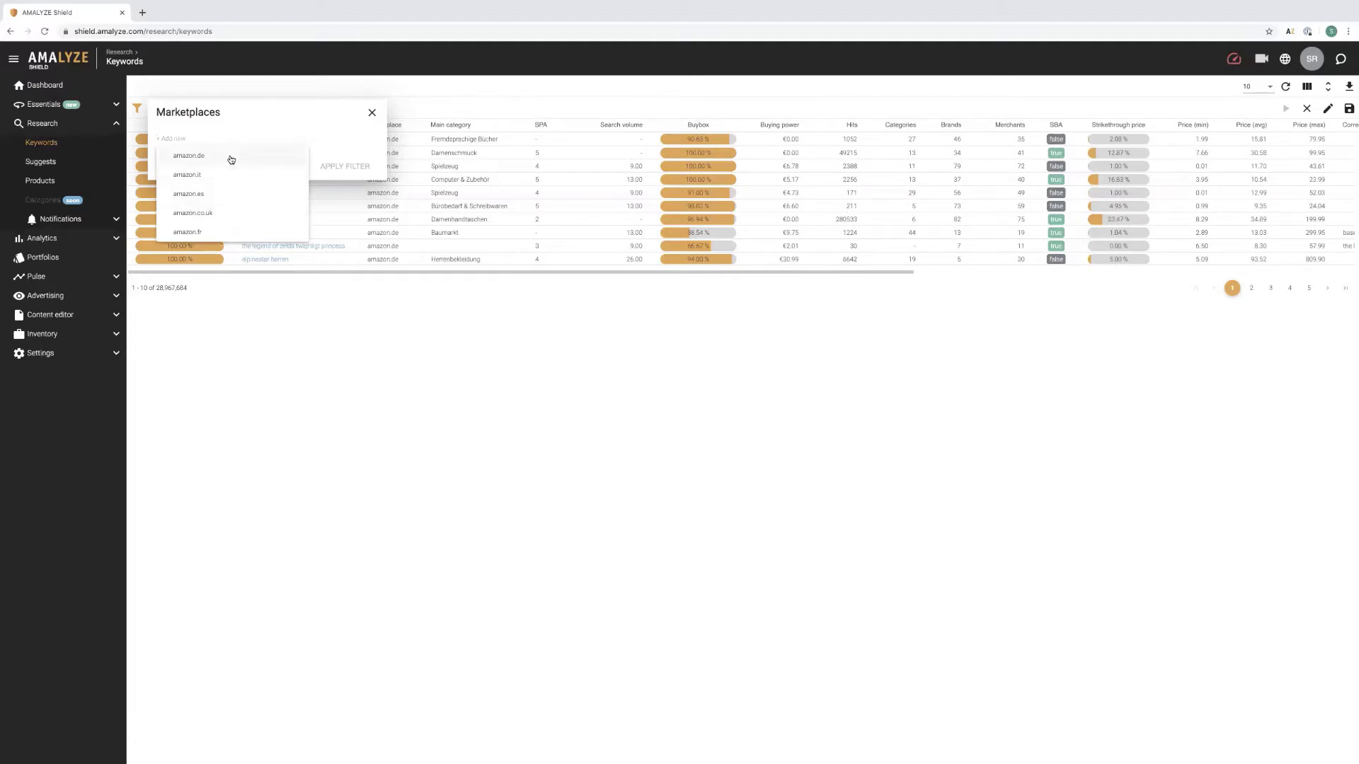
left_click(220, 213)
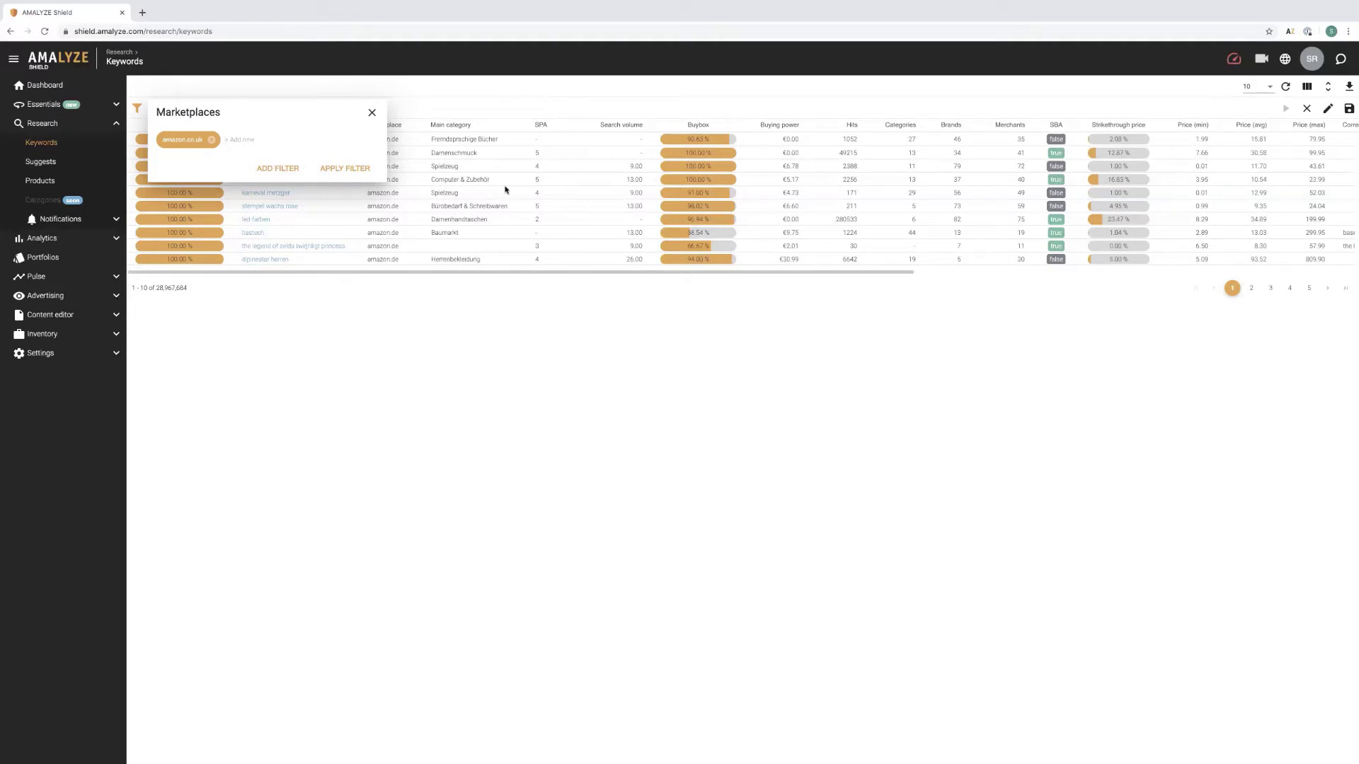
left_click(344, 171)
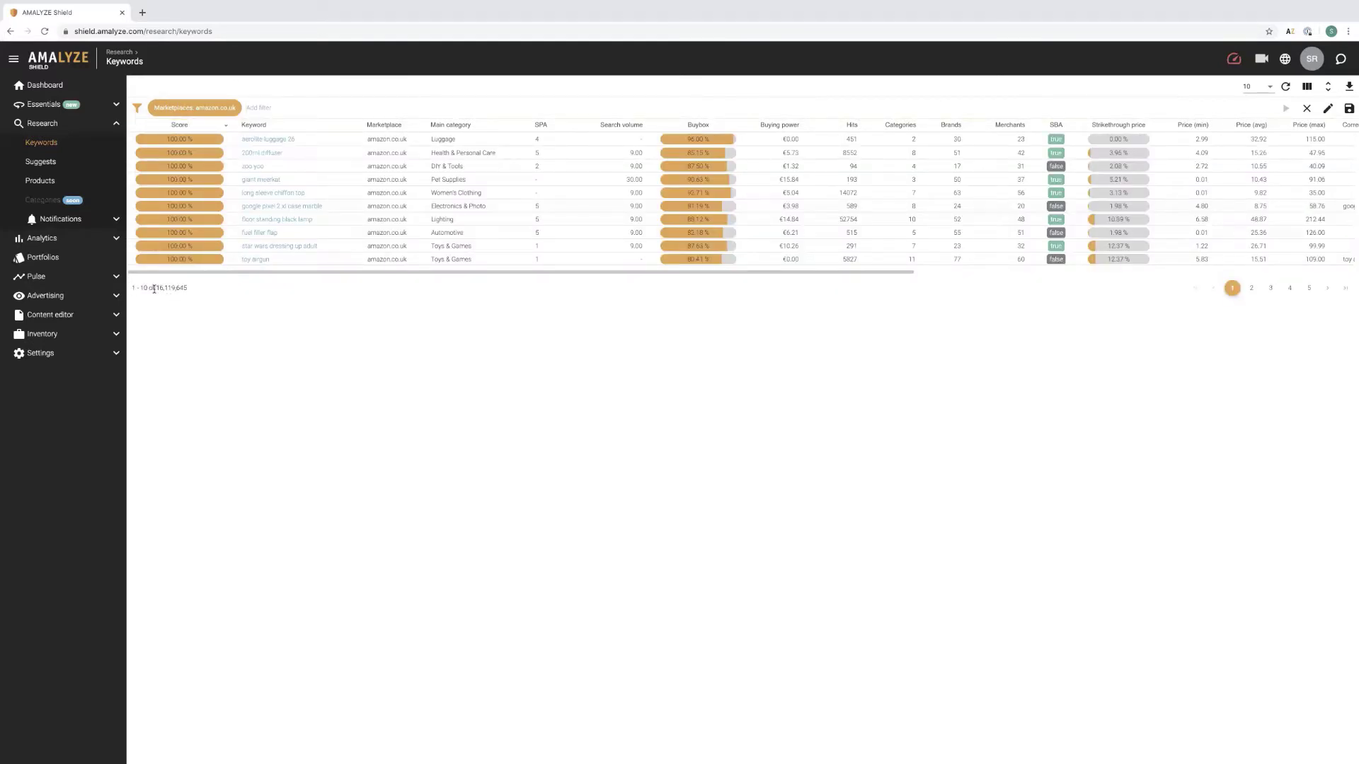
left_click_drag(155, 289, 184, 287)
left_click(201, 294)
left_click(184, 288)
Add amazon.de to the marketplace filter alongside amazon.co.uk and apply it.
left_click(222, 108)
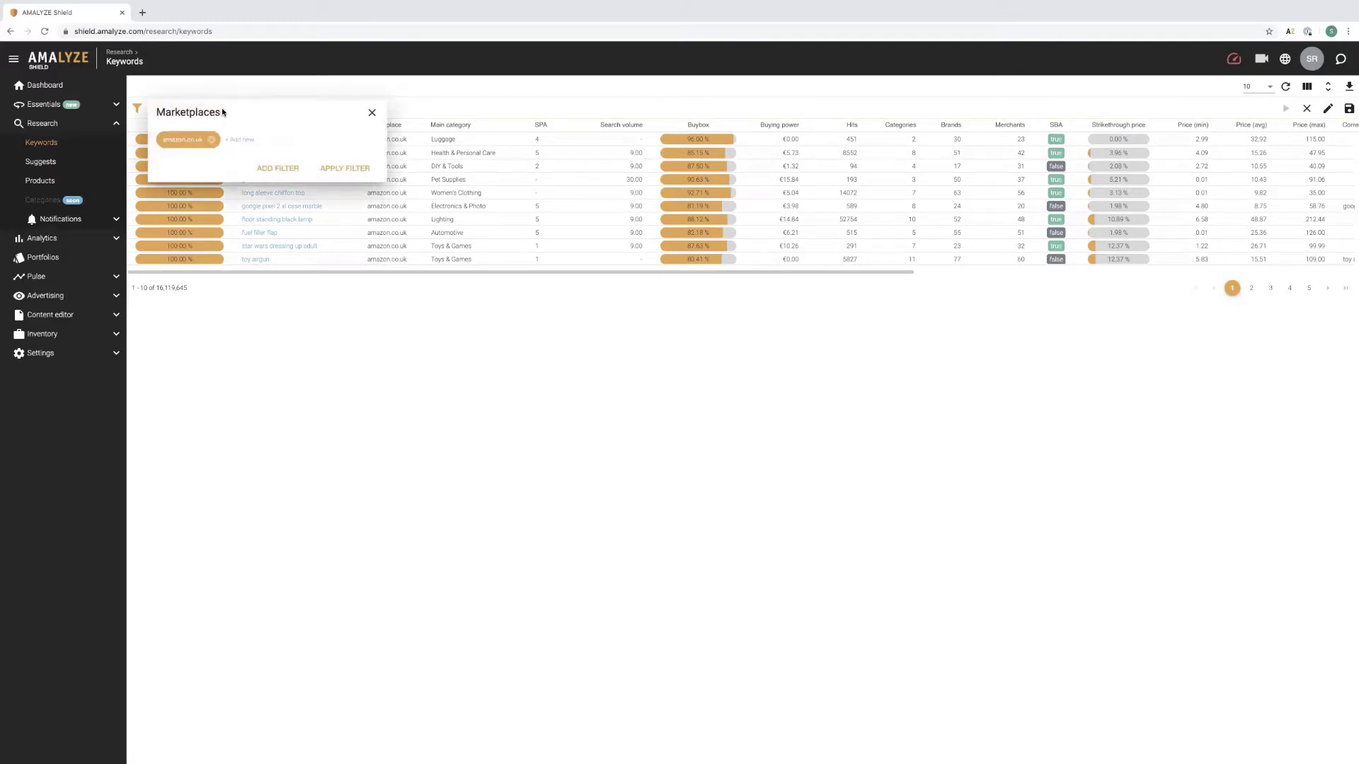
left_click(241, 141)
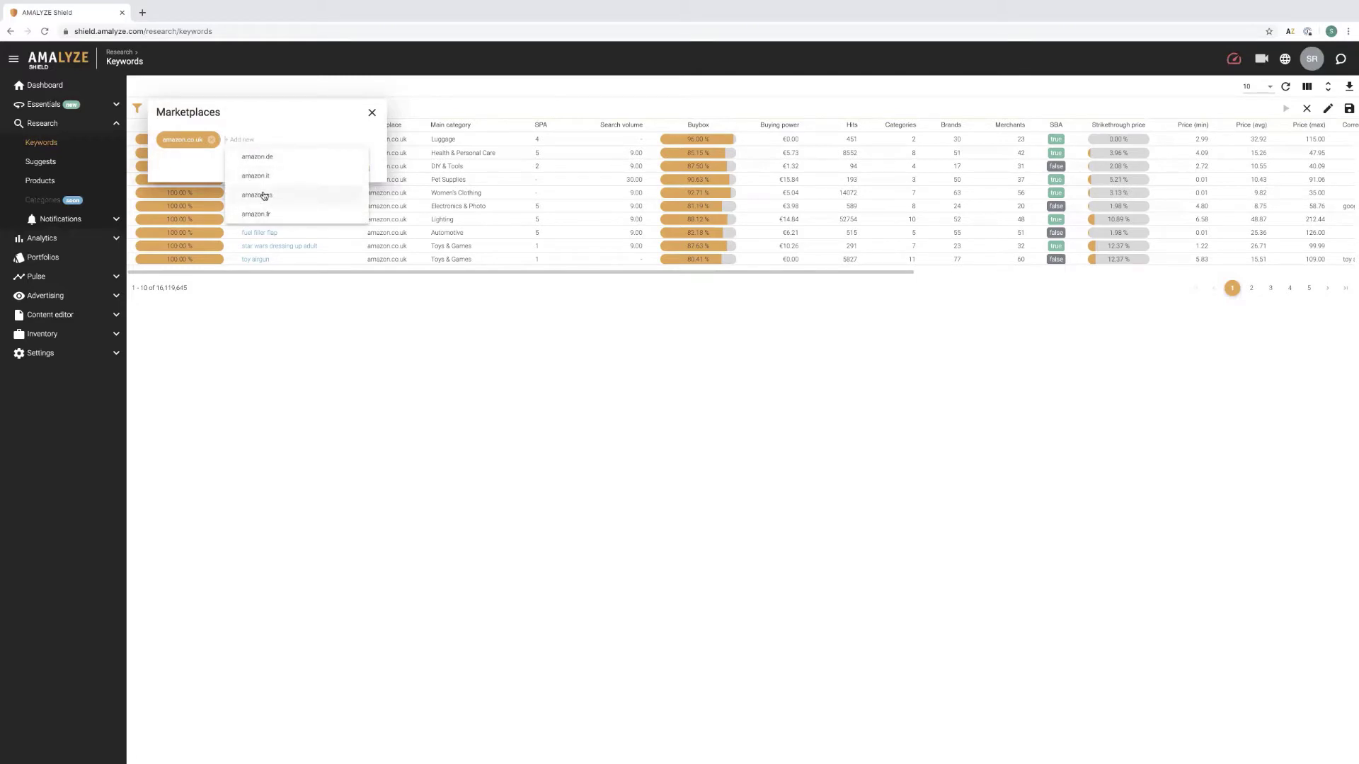
left_click(259, 157)
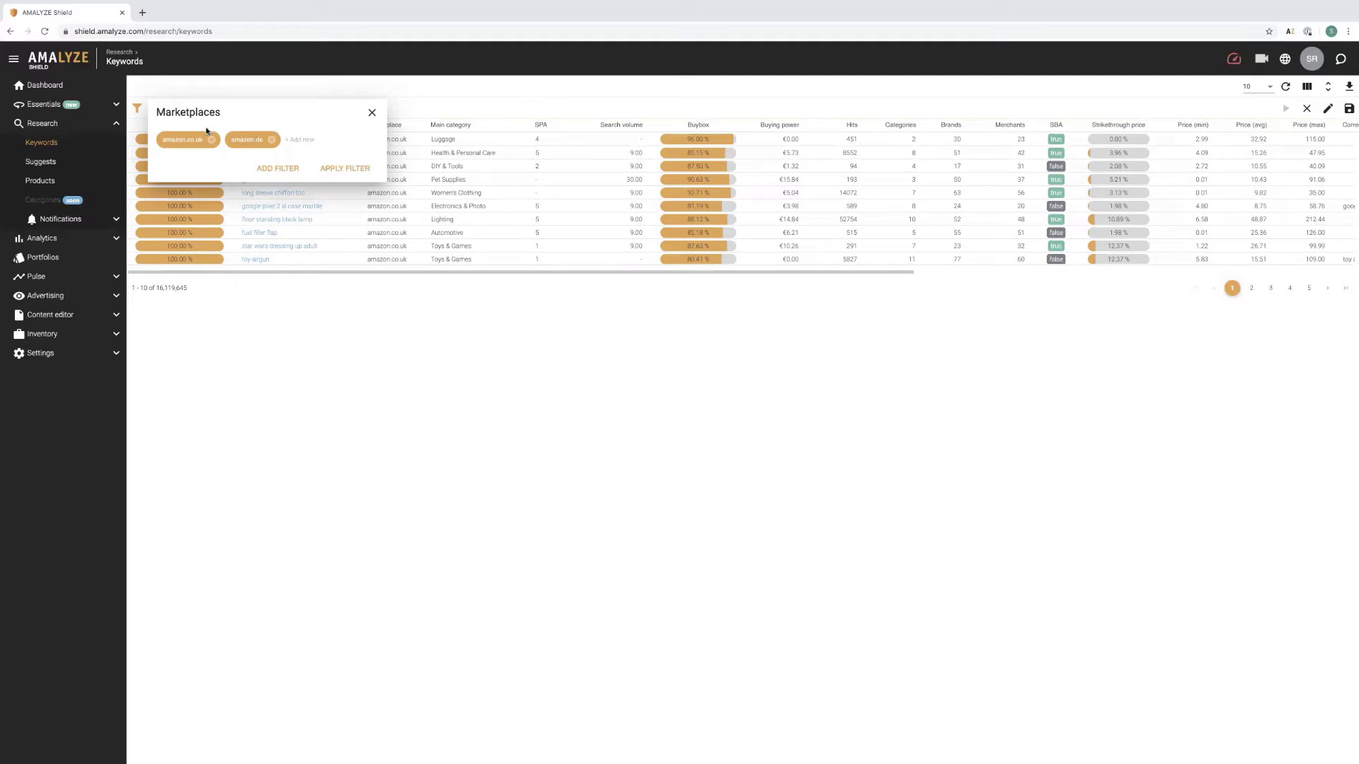
left_click(333, 168)
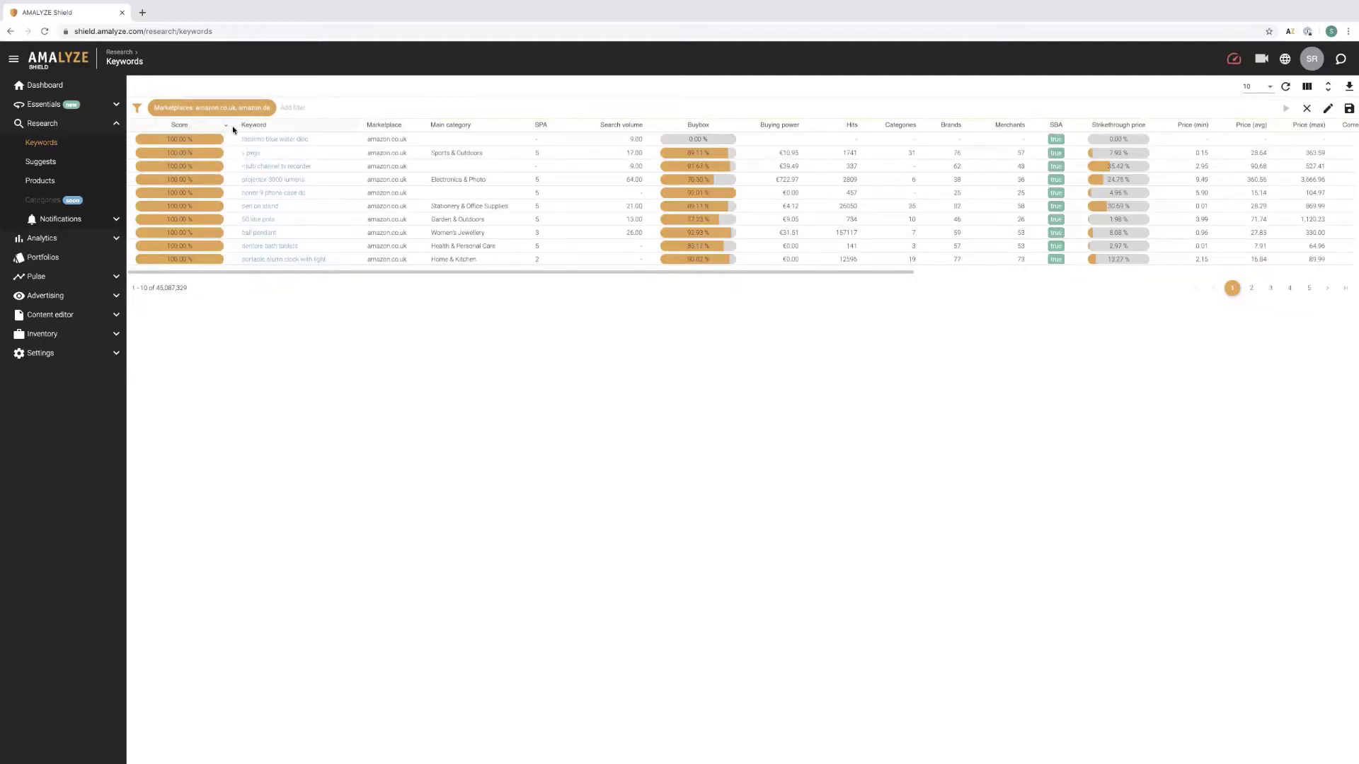
Extend the marketplace filter with amazon.it, amazon.es and amazon.fr, apply it and check the total keyword count.
left_click(226, 106)
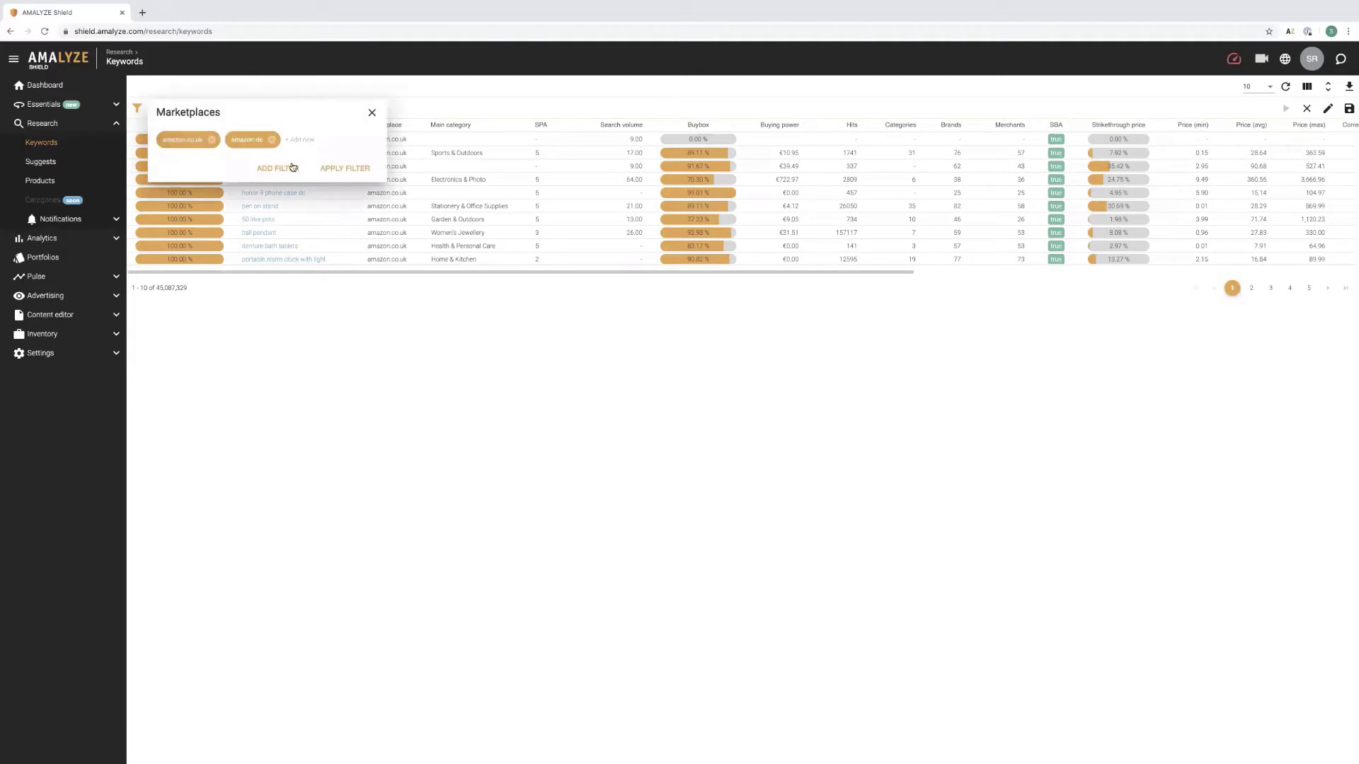
left_click(316, 156)
left_click(181, 159)
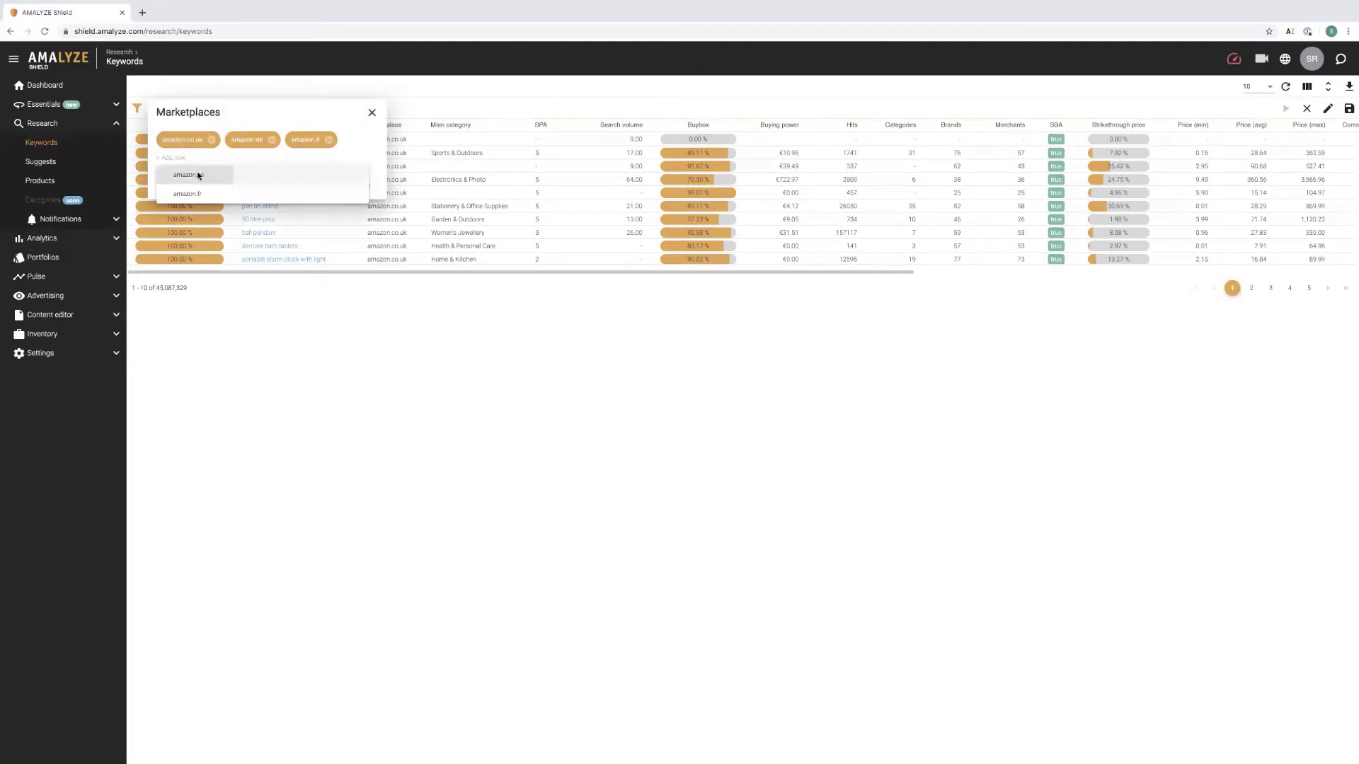
left_click(188, 174)
left_click(244, 171)
left_click(333, 188)
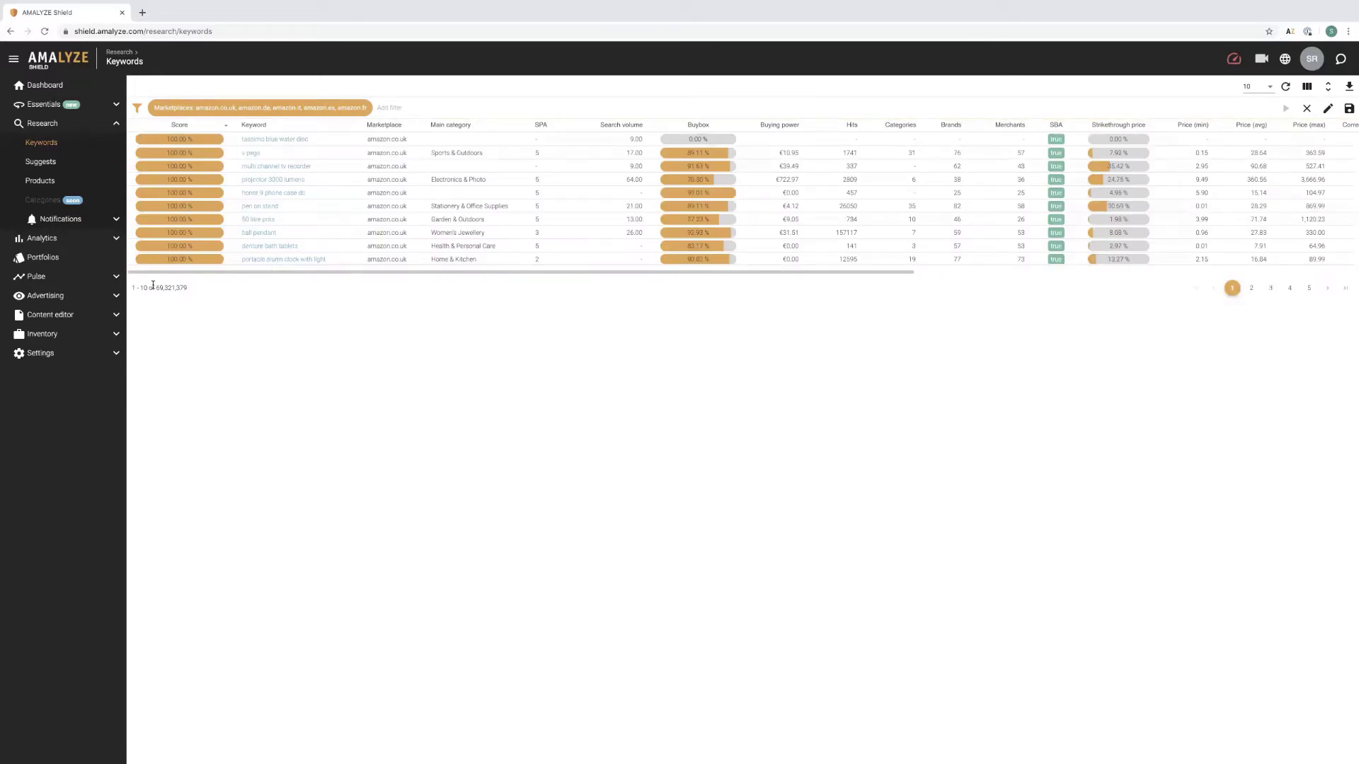
left_click_drag(154, 286, 200, 286)
Remove amazon.fr, amazon.es, amazon.de and amazon.it from the marketplace filter and apply it with only amazon.co.uk.
left_click(306, 109)
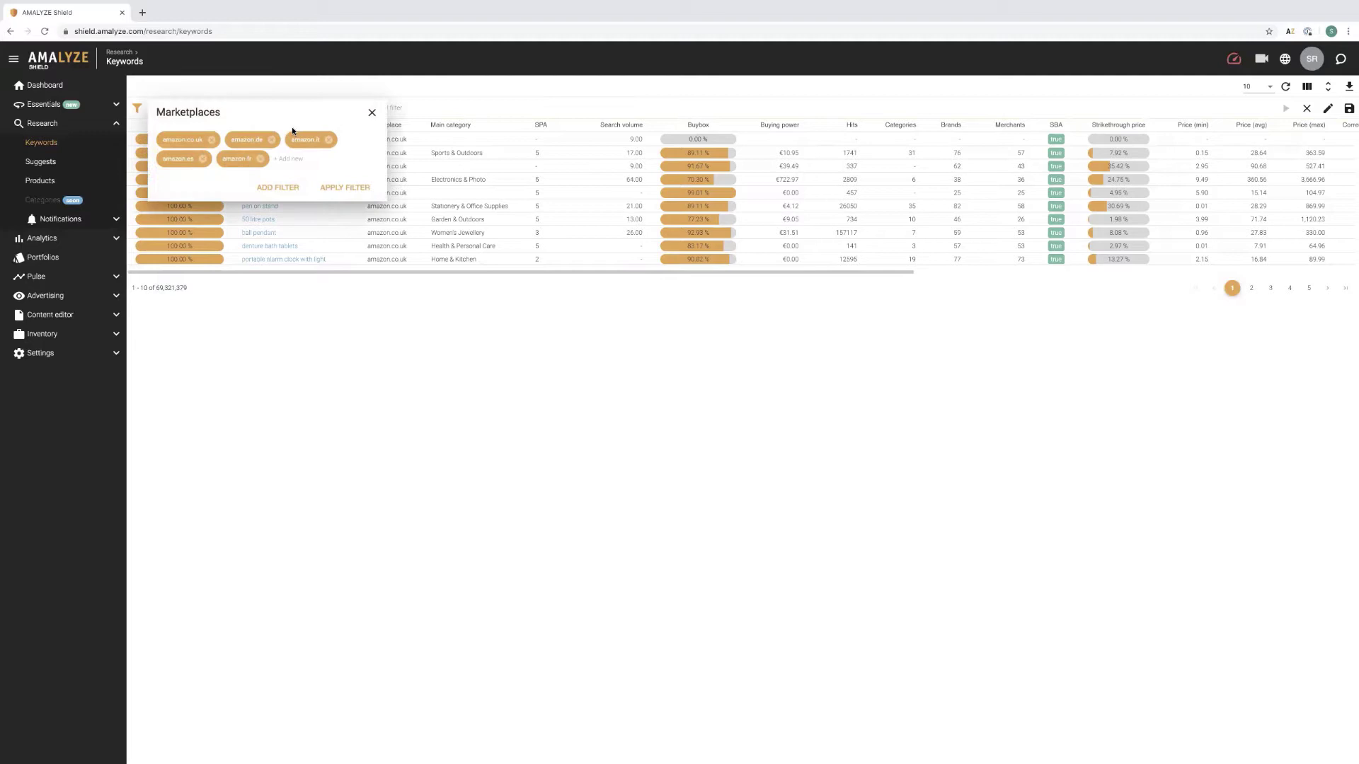
left_click(261, 159)
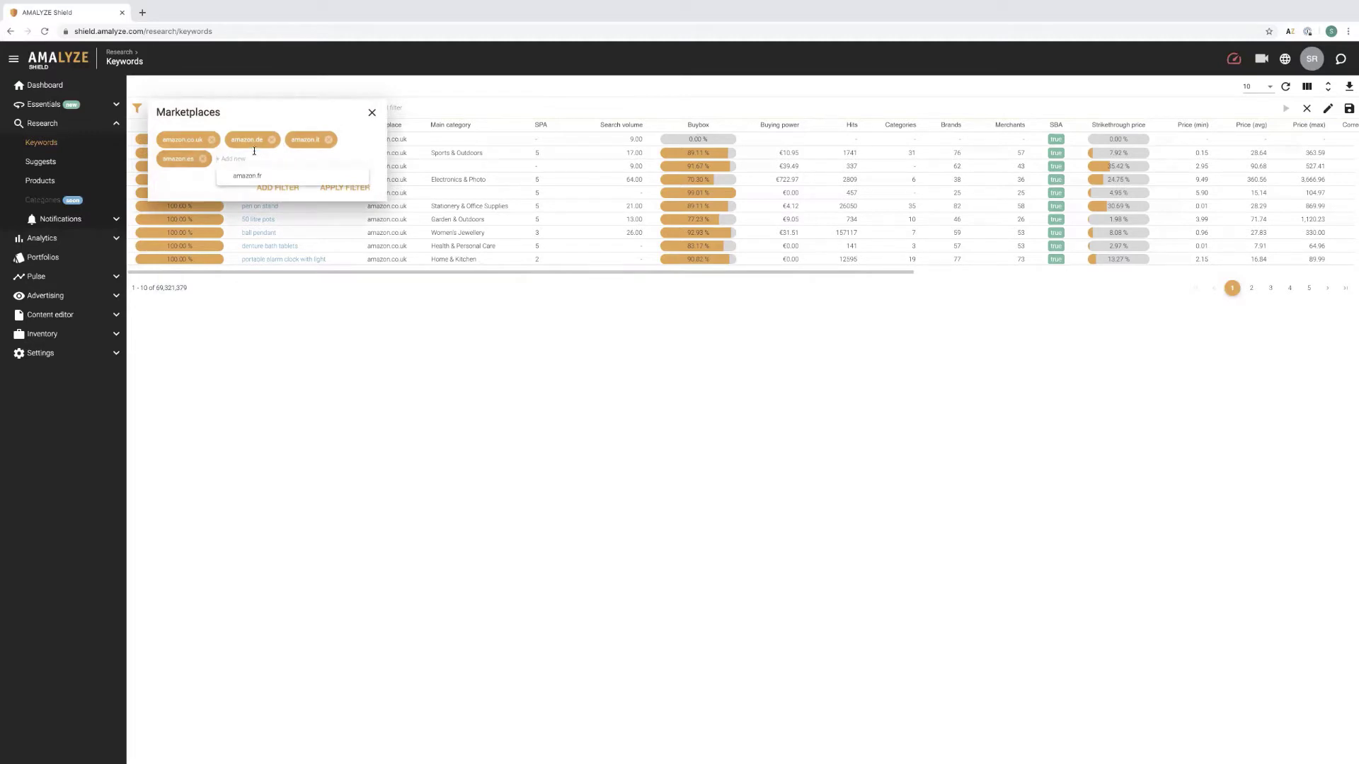
left_click(202, 159)
left_click(271, 140)
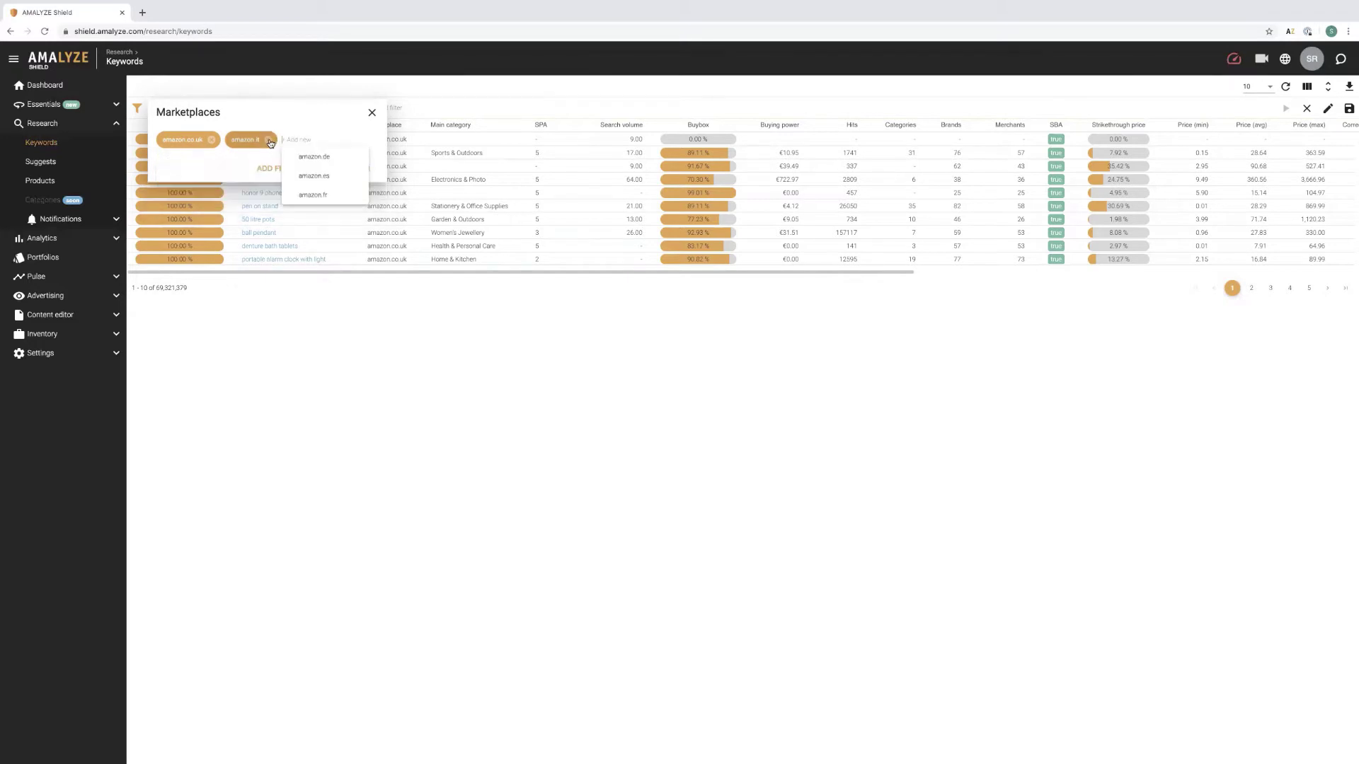
left_click(270, 140)
left_click(348, 170)
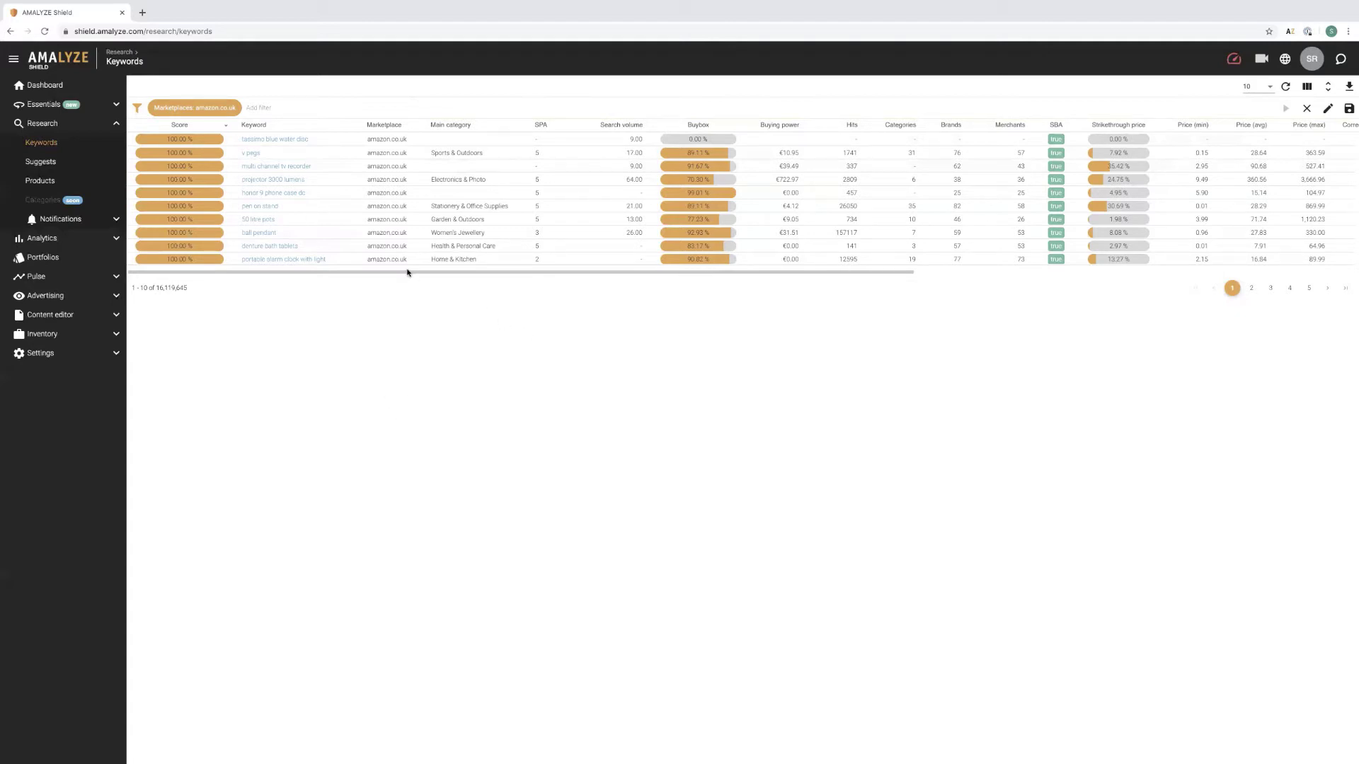
Check the displayed range and total of keywords, and set the table to 50 rows per page.
left_click_drag(410, 273, 370, 276)
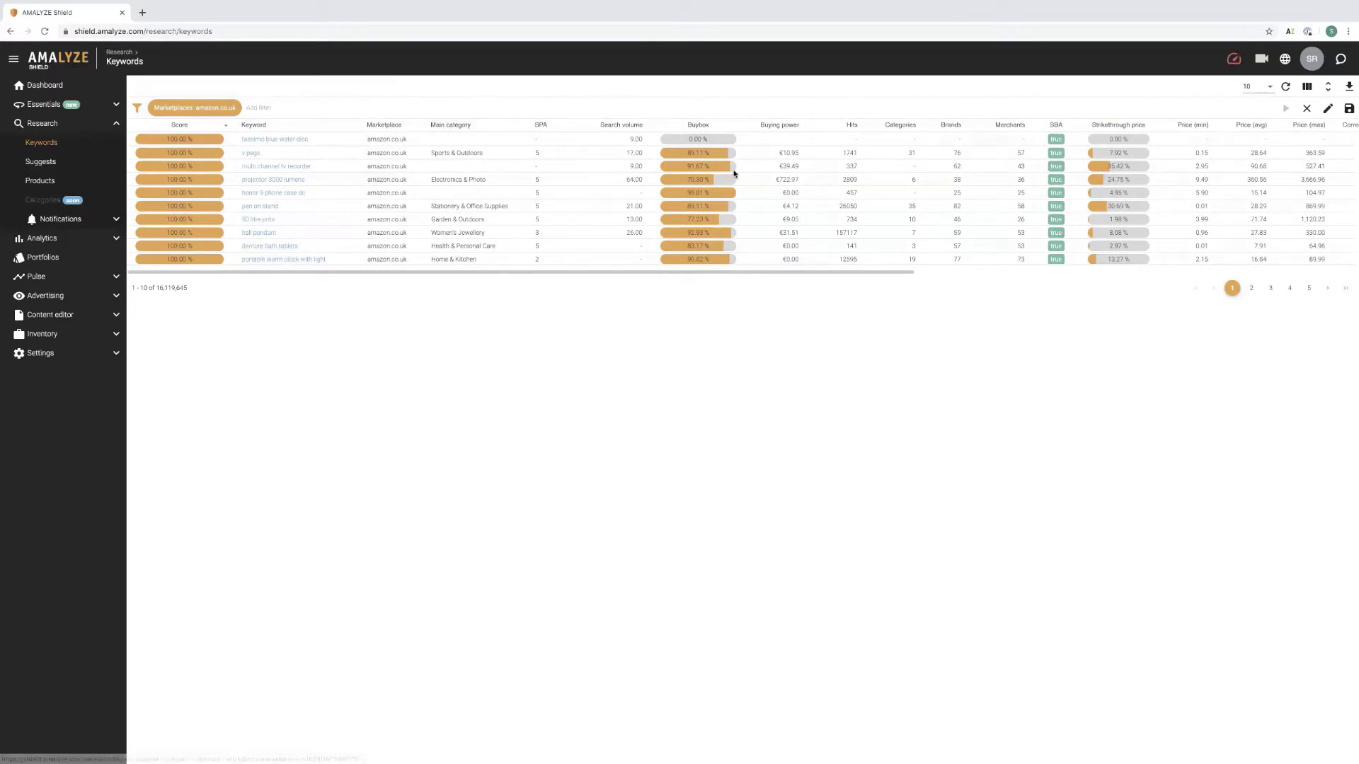
double_click(143, 287)
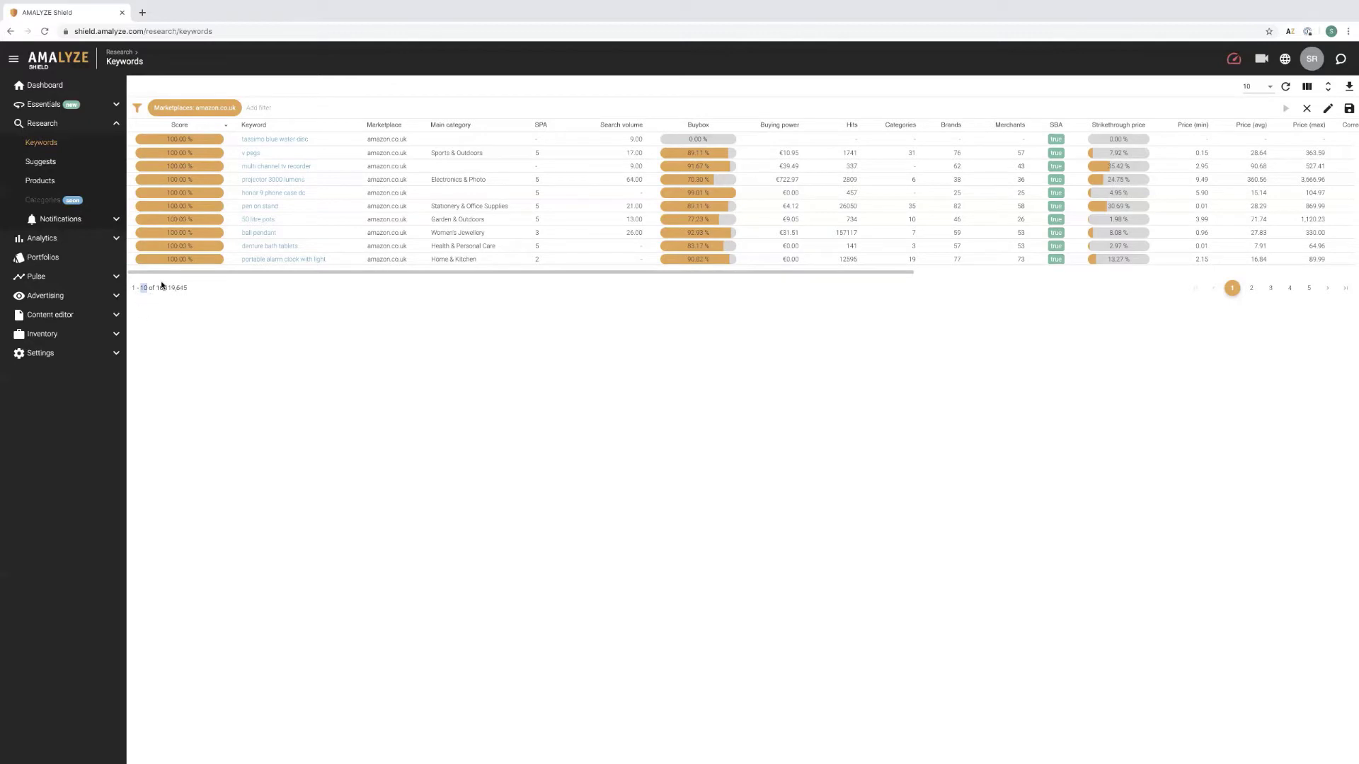
left_click_drag(157, 287, 190, 284)
left_click(794, 224)
left_click(1250, 92)
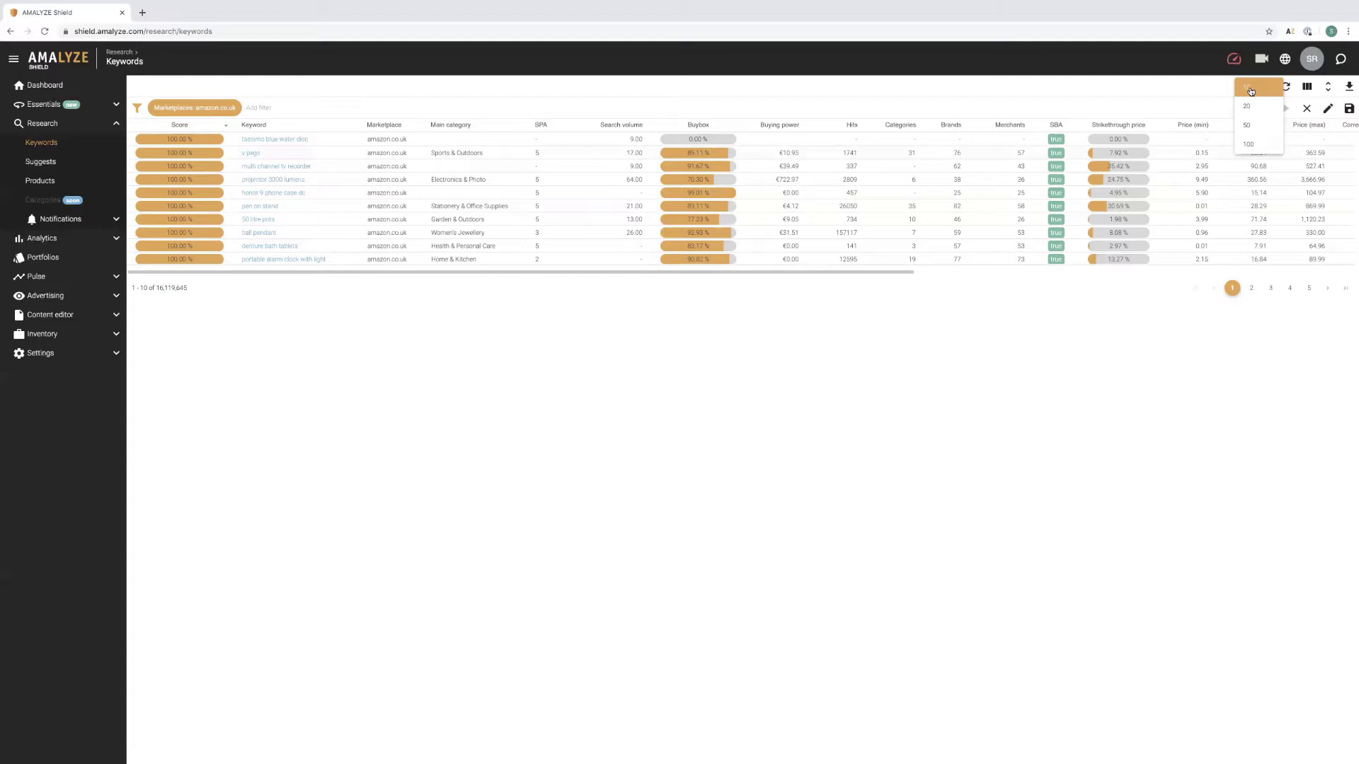
left_click(1238, 127)
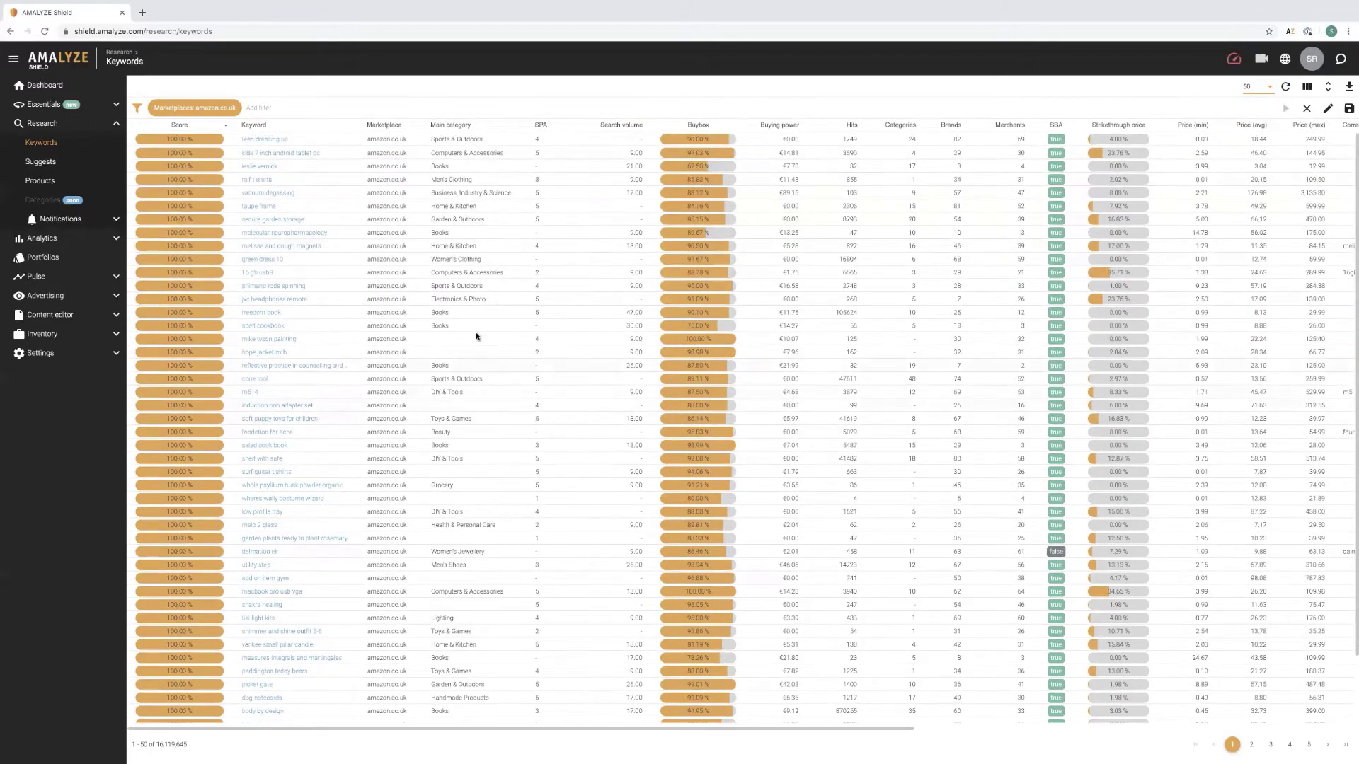
Set the keyword table to 100 rows per page and look through the longer list.
left_click(1253, 88)
left_click(1244, 149)
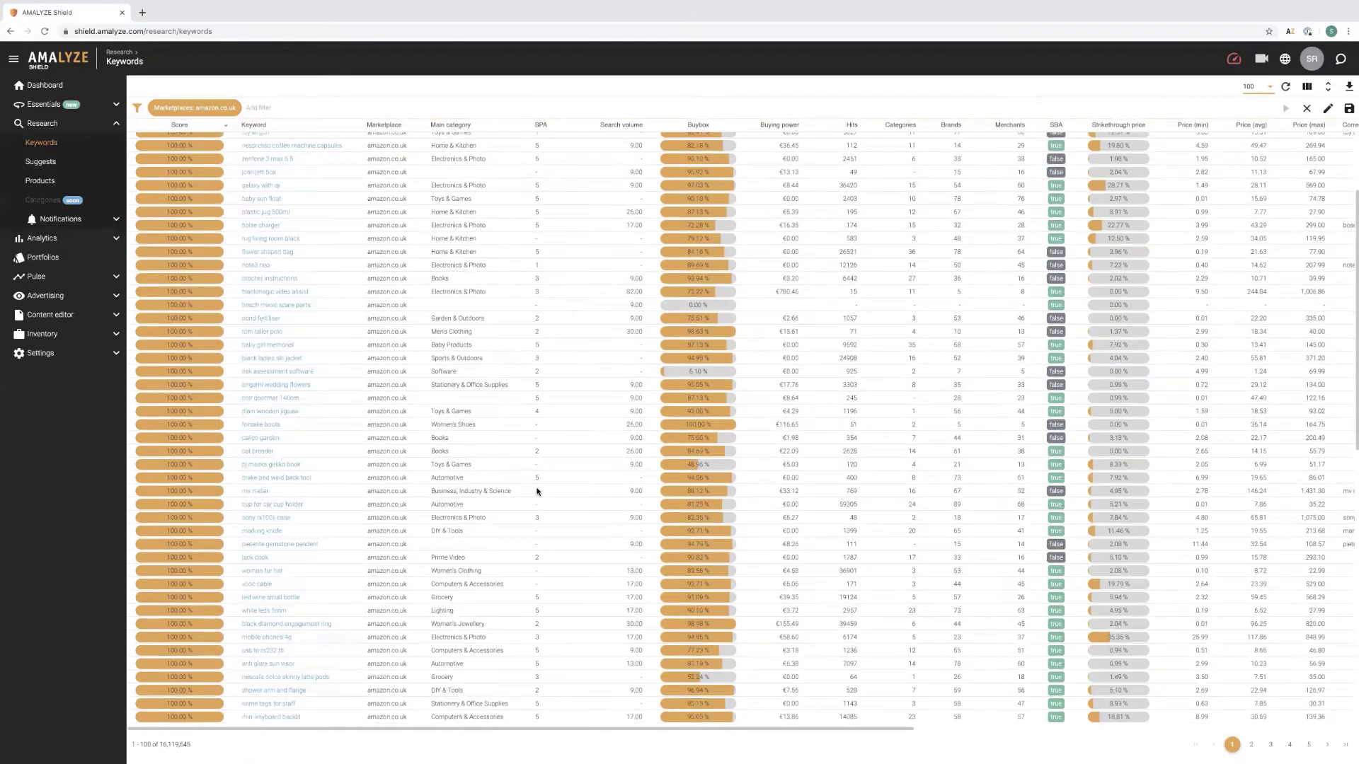
scroll(537, 491, "down", 3)
scroll(537, 492, "down", 1)
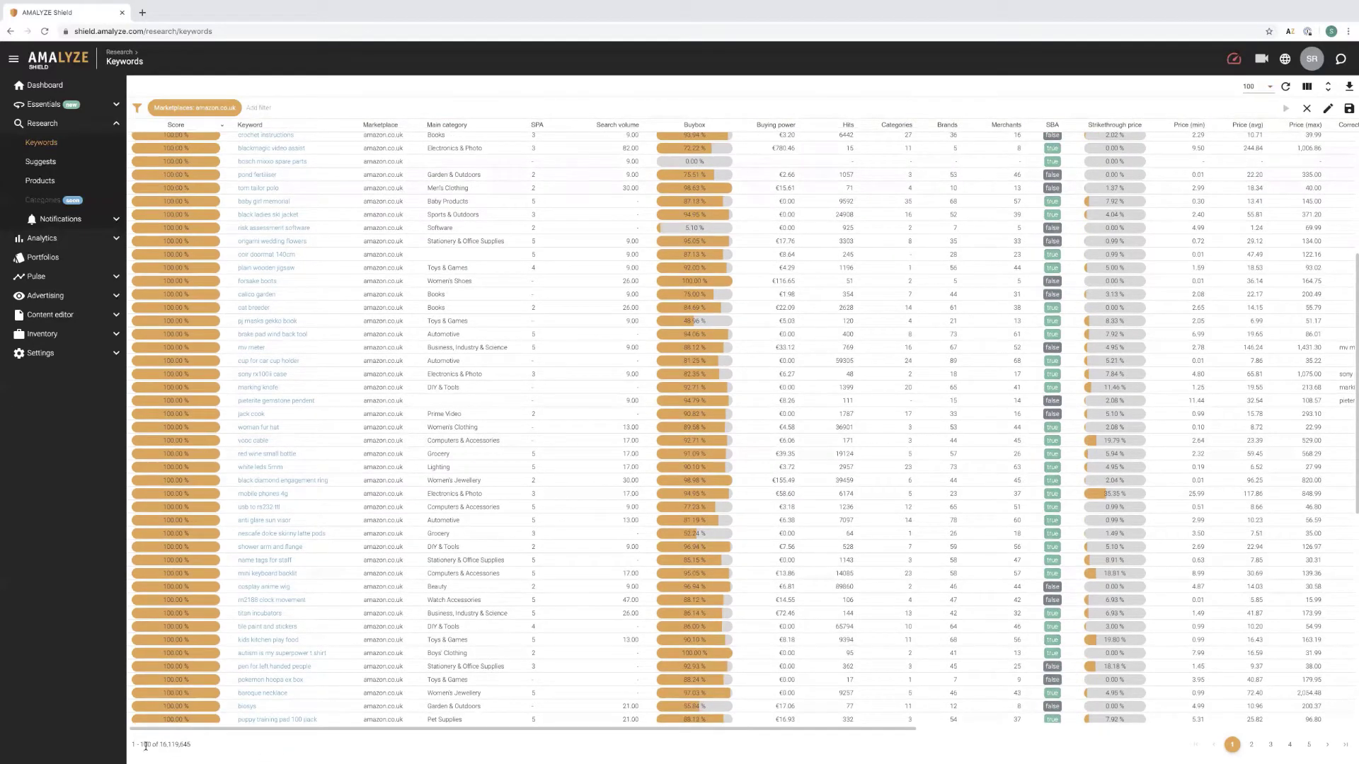
left_click_drag(158, 743, 201, 746)
left_click(340, 742)
scroll(286, 691, "up", 1)
scroll(286, 690, "up", 3)
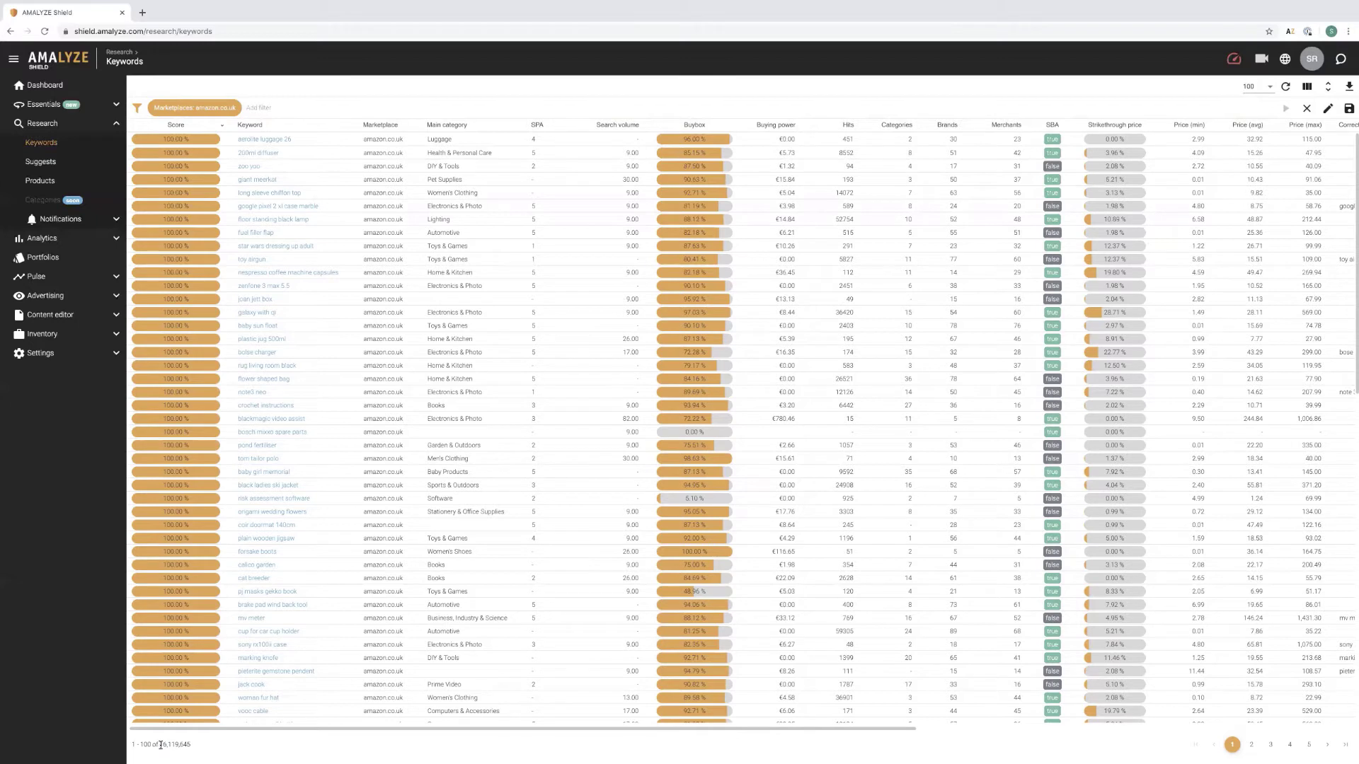
Set the keyword table to 20 rows per page and refresh the results.
left_click_drag(160, 743, 172, 743)
left_click(162, 743)
left_click(1253, 88)
left_click(1253, 111)
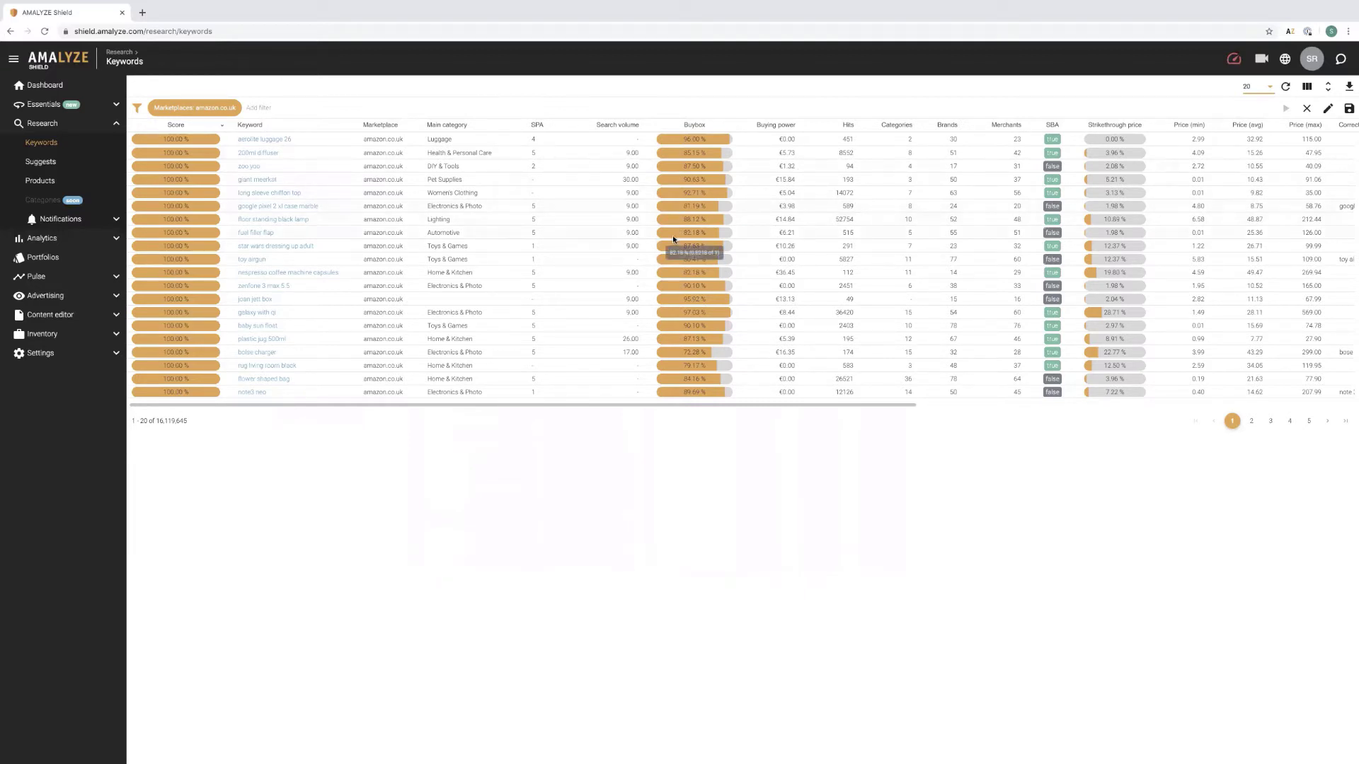
left_click(1286, 86)
scroll(523, 408, "left", 1)
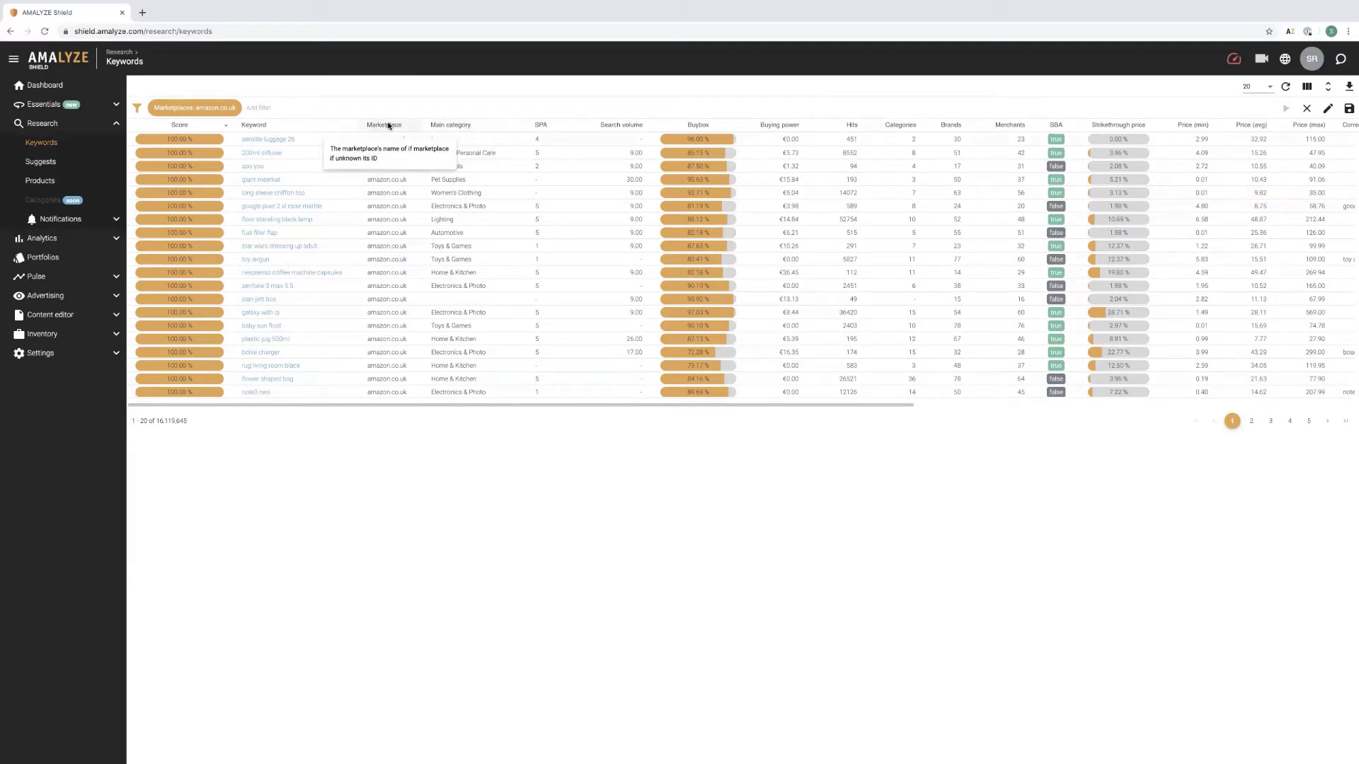
mouse_move(387, 125)
left_mouse_down()
mouse_move(593, 124)
mouse_move(371, 127)
mouse_move(884, 127)
mouse_move(367, 129)
left_mouse_up()
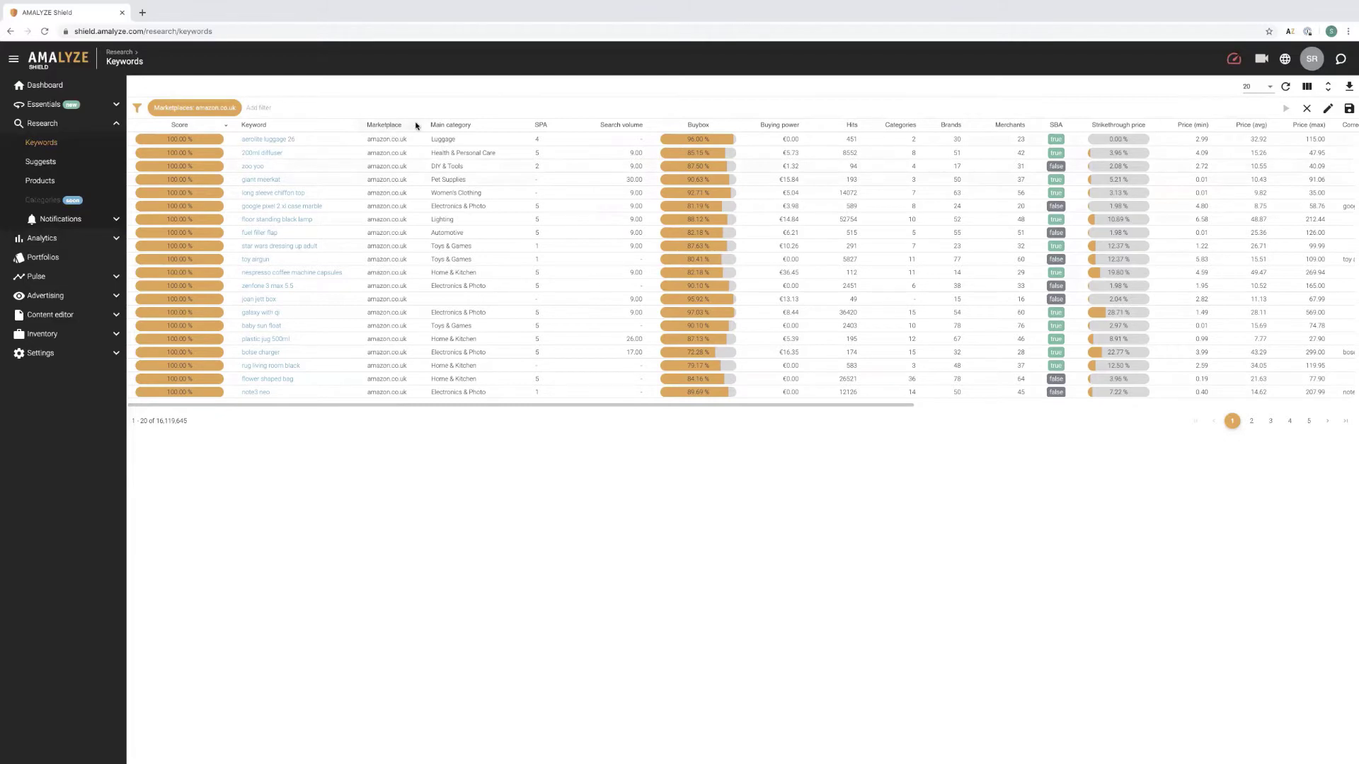
left_click_drag(416, 126, 375, 132)
Open the column settings of the keyword table and expand the list of available columns.
left_click(1307, 88)
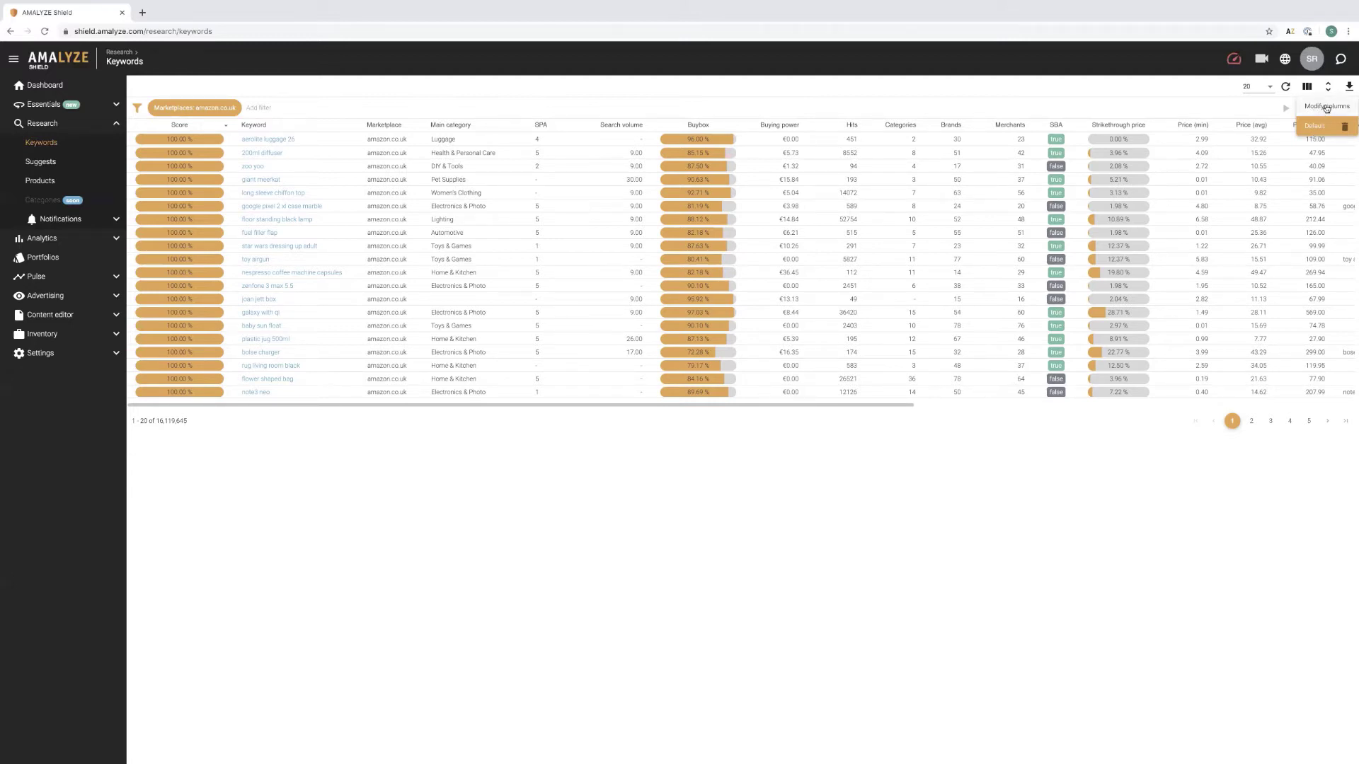
left_click(1320, 107)
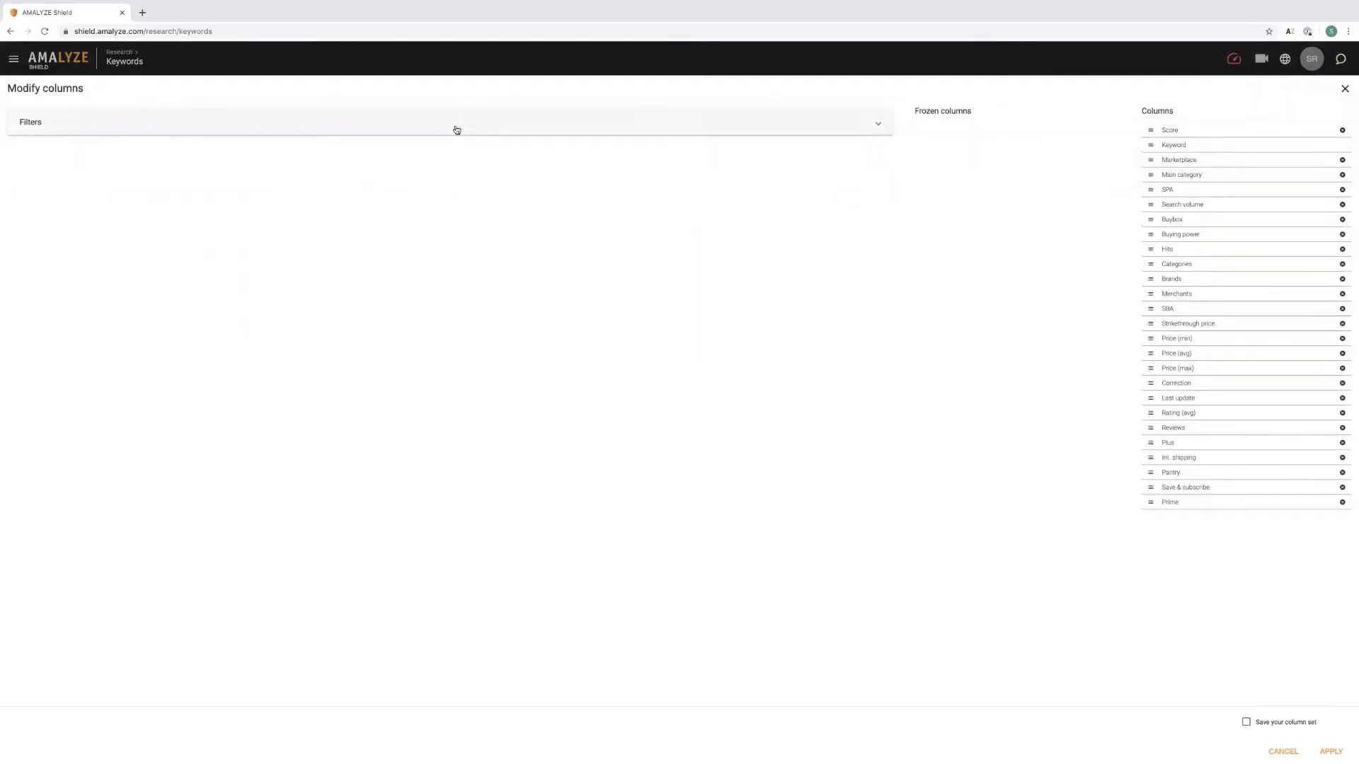
left_click(457, 130)
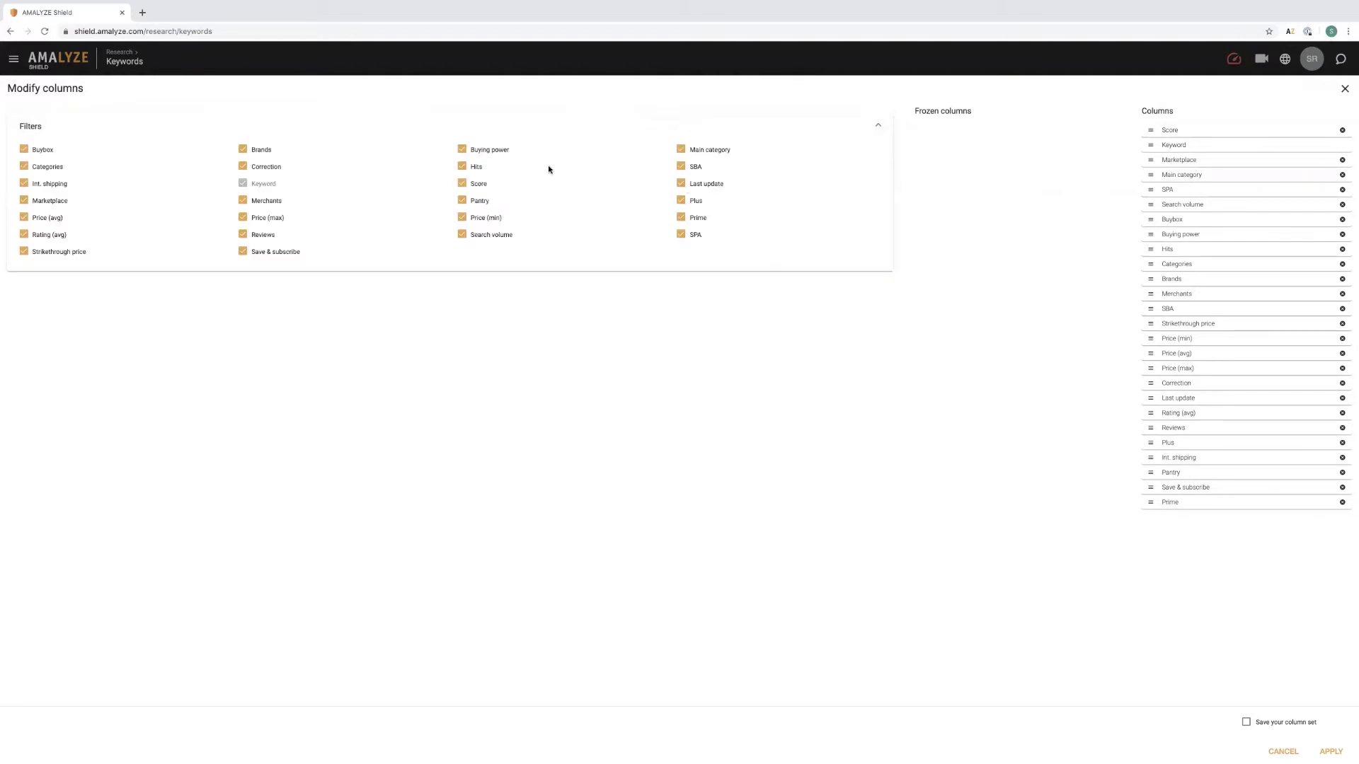
left_click(606, 117)
left_click(600, 121)
Exclude the Last update column from the column selection and include it again.
mouse_move(681, 185)
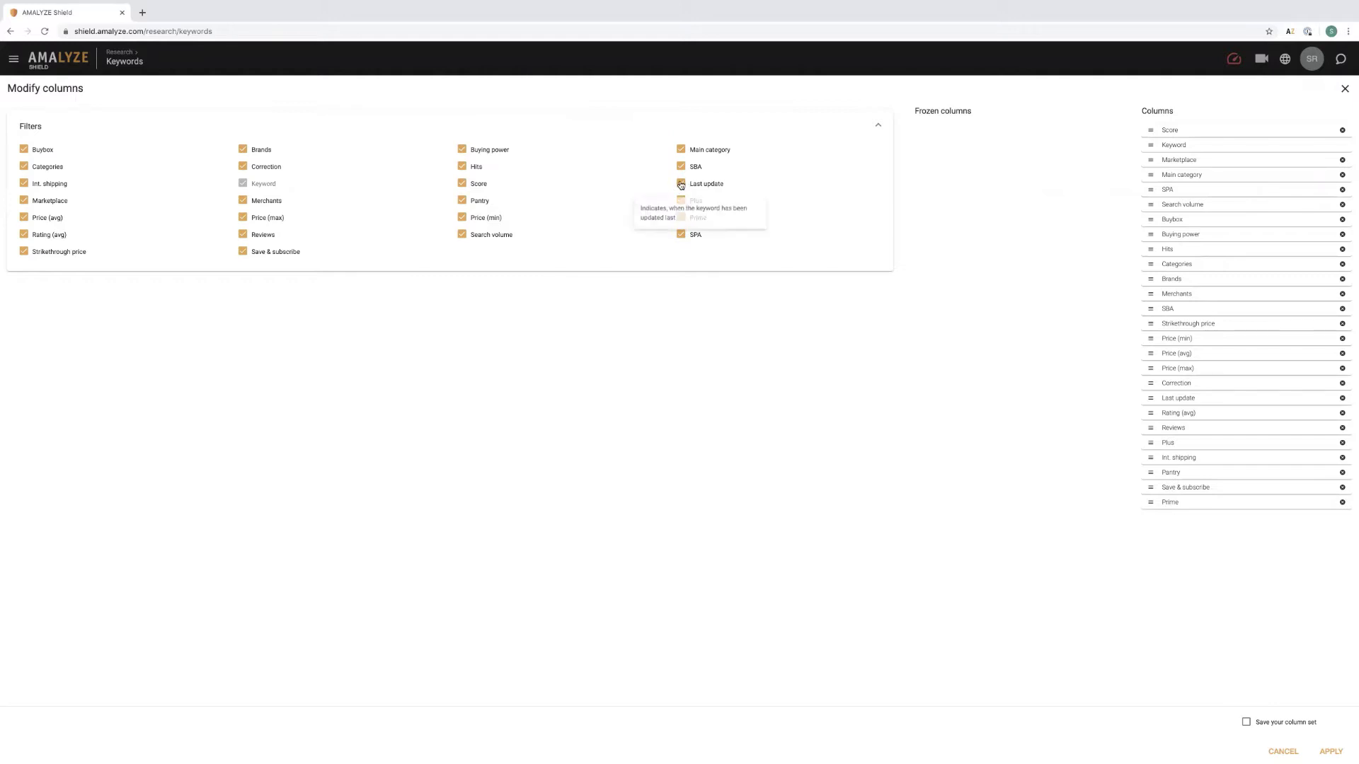
left_click(681, 185)
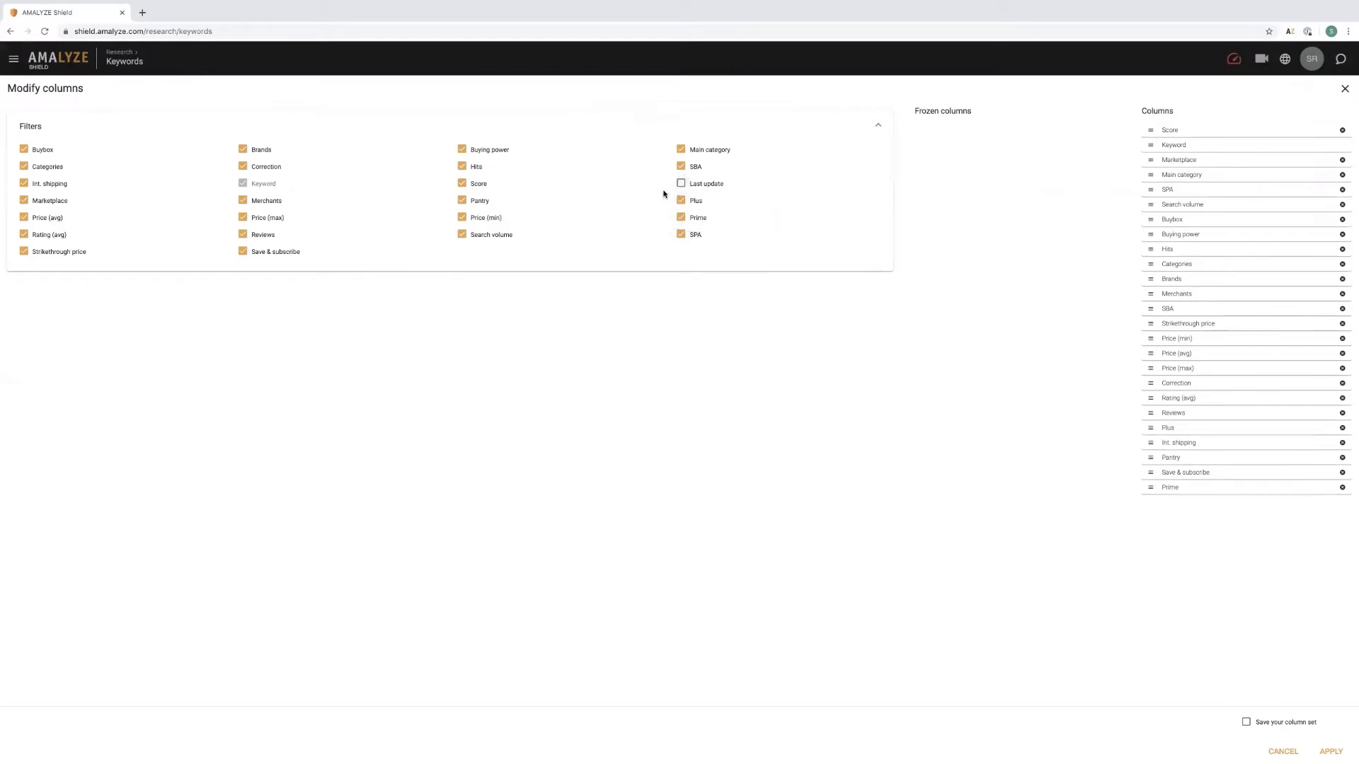
left_click(682, 184)
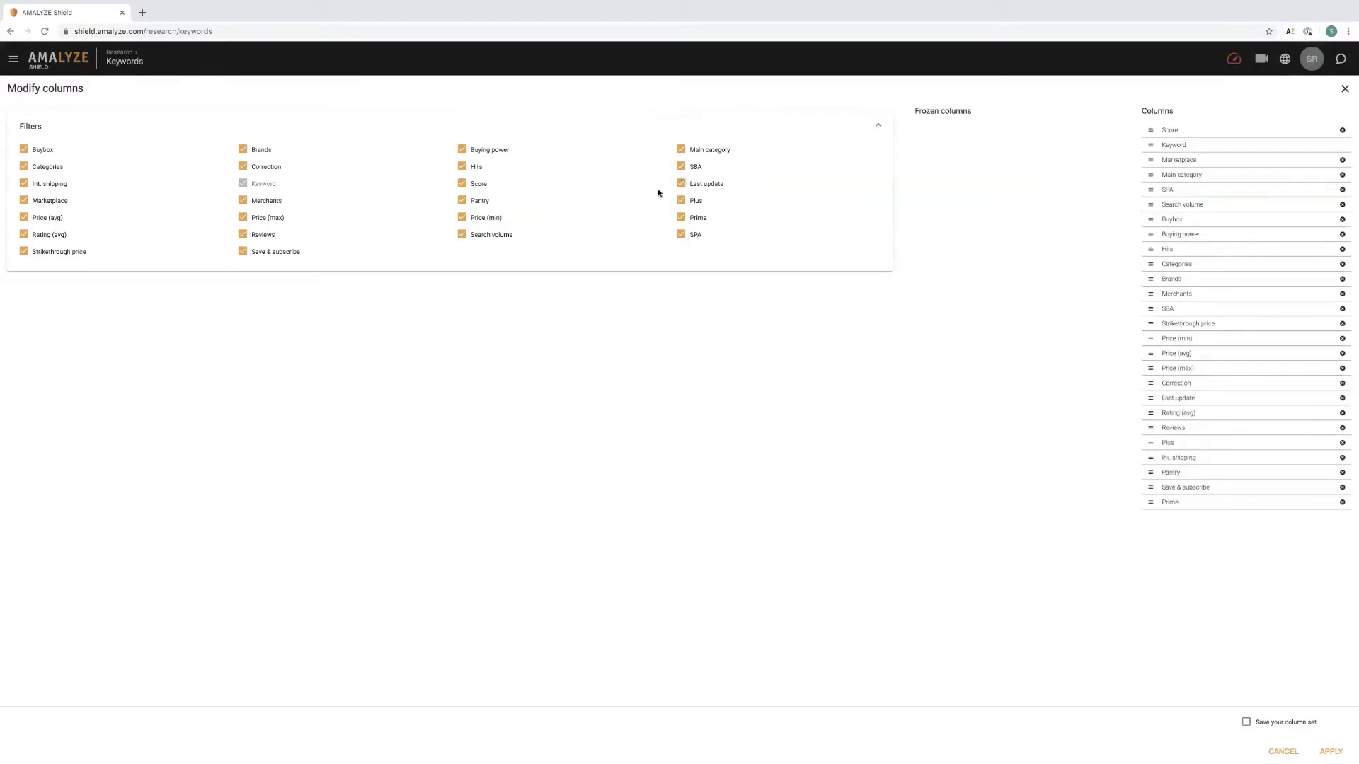
left_click(681, 184)
left_click(680, 184)
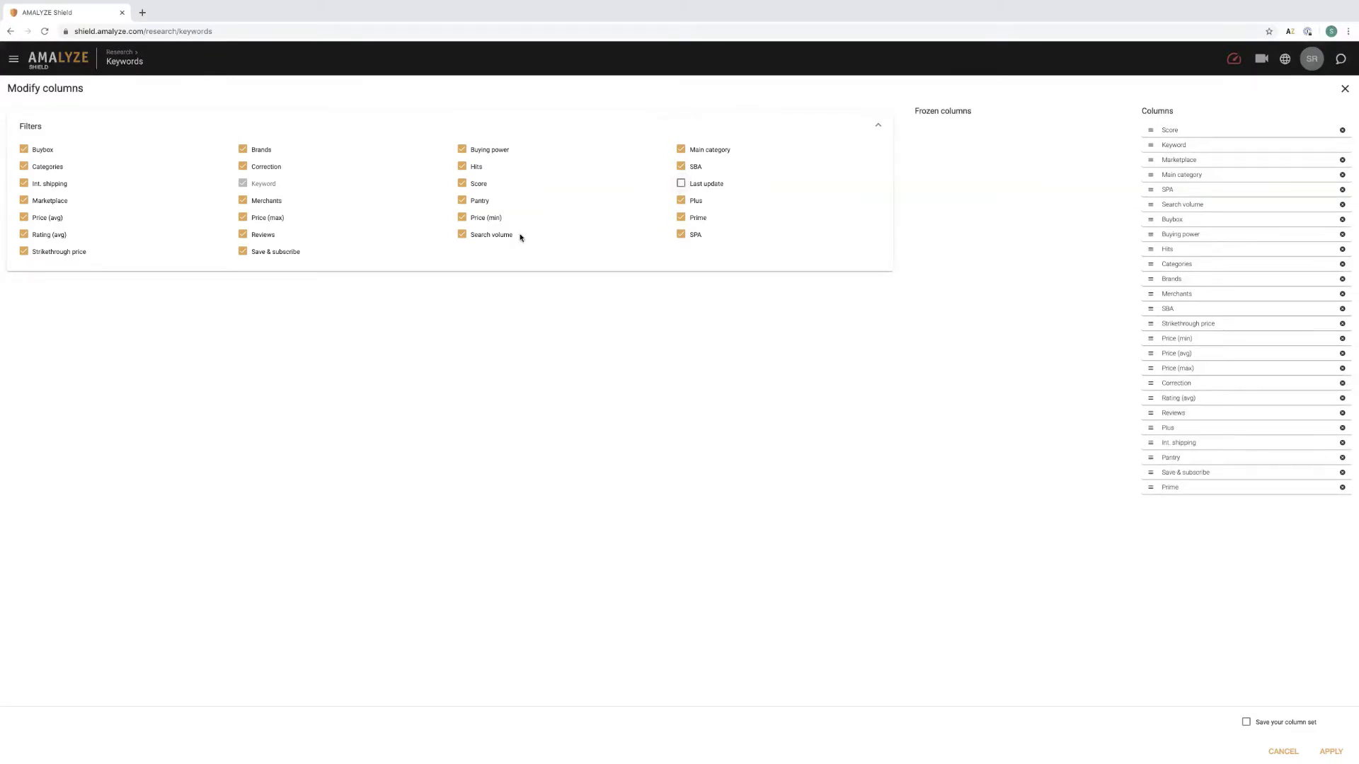
left_click(681, 184)
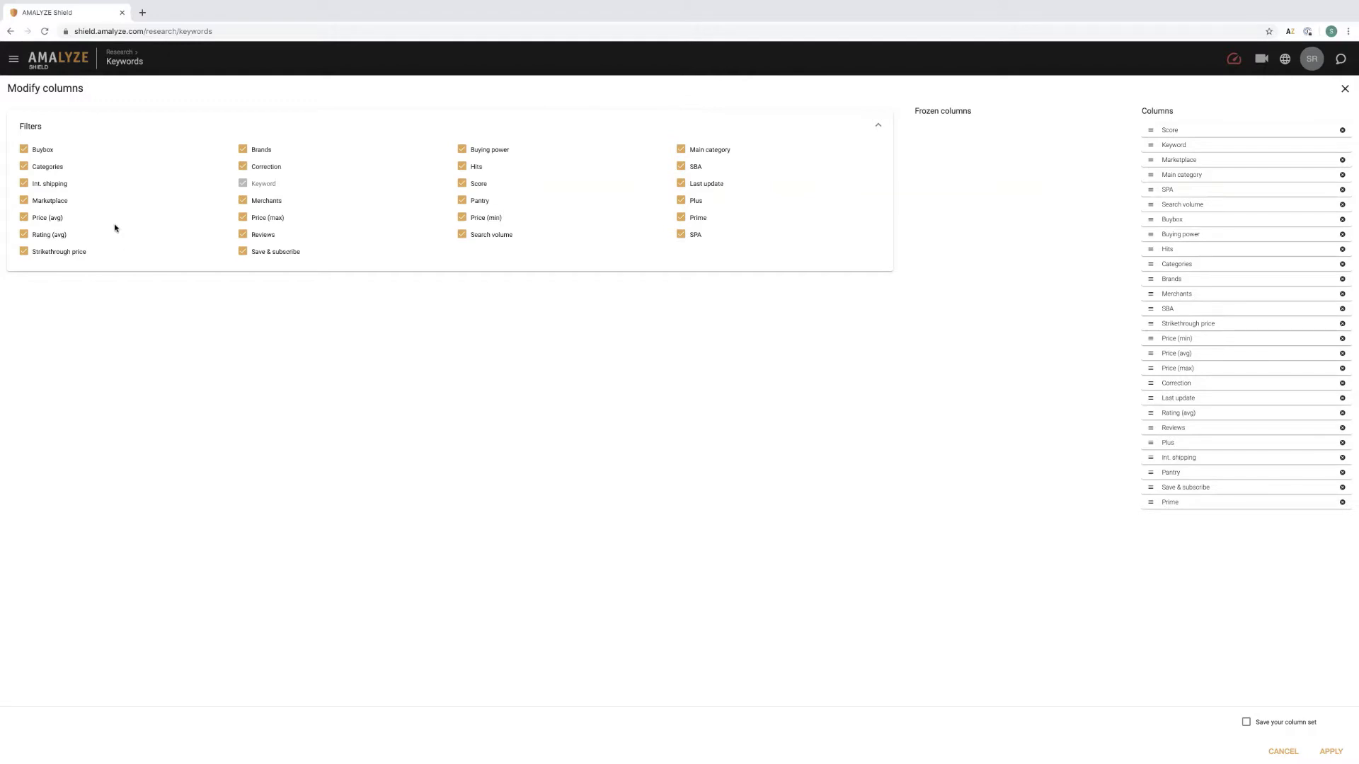
Exclude the Last update, Pantry and Int. shipping columns, include Pantry and Last update again, and collapse the list of available columns.
left_click(680, 184)
left_click(461, 201)
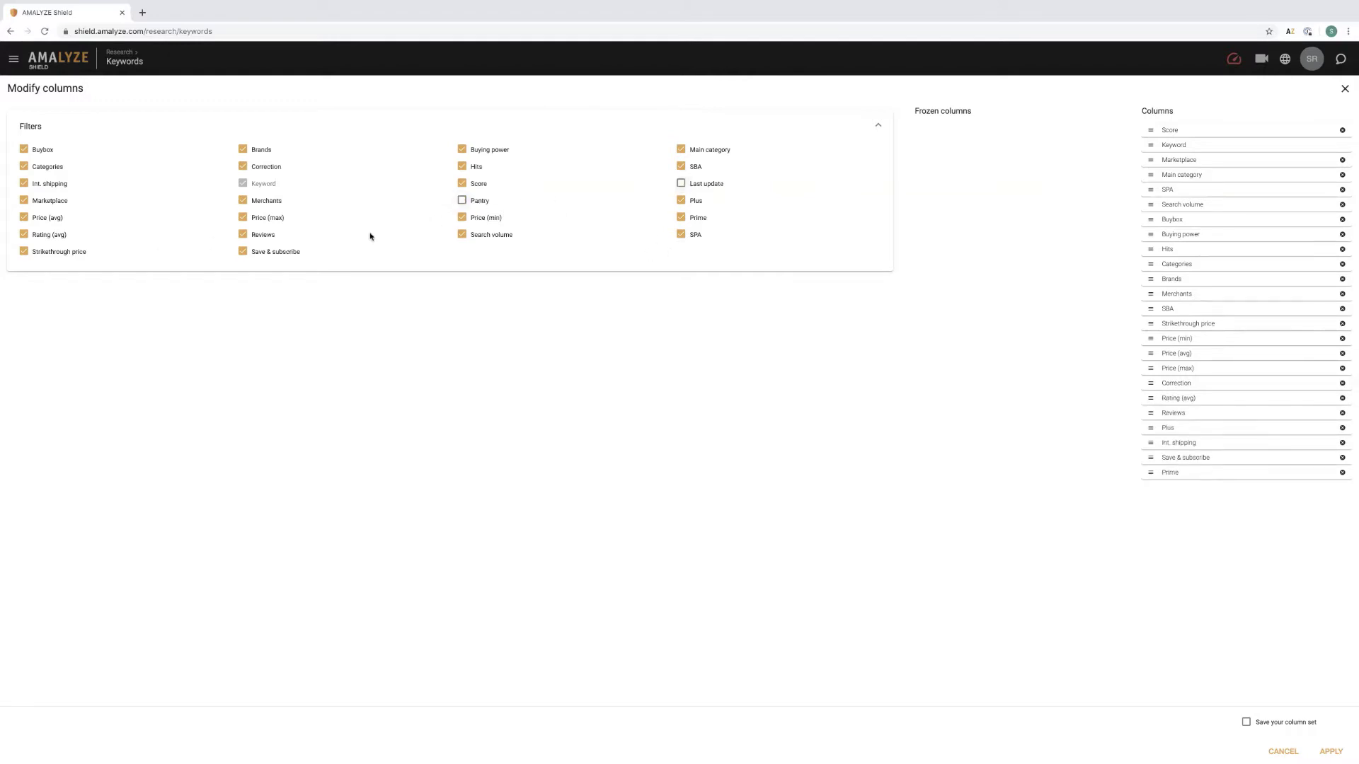
left_click(24, 183)
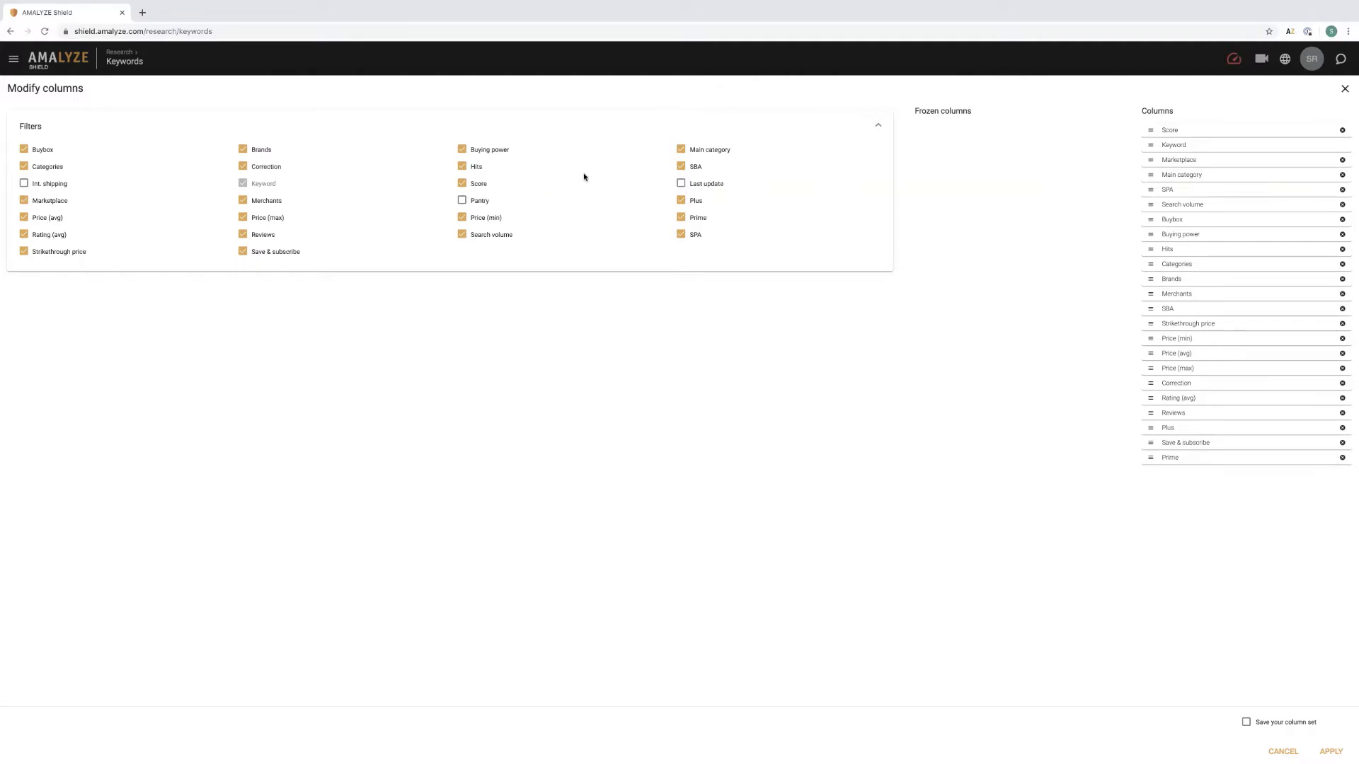
left_click(462, 200)
left_click(681, 184)
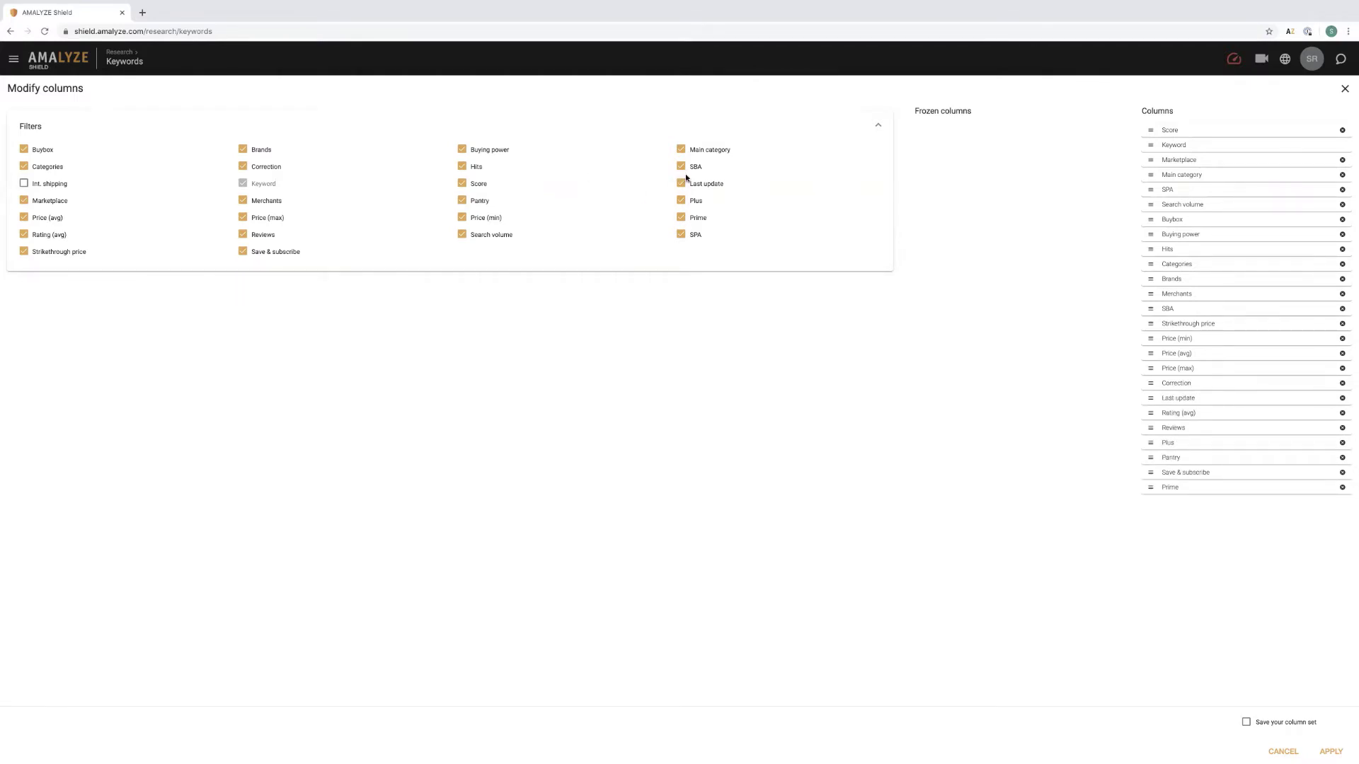
left_click(867, 119)
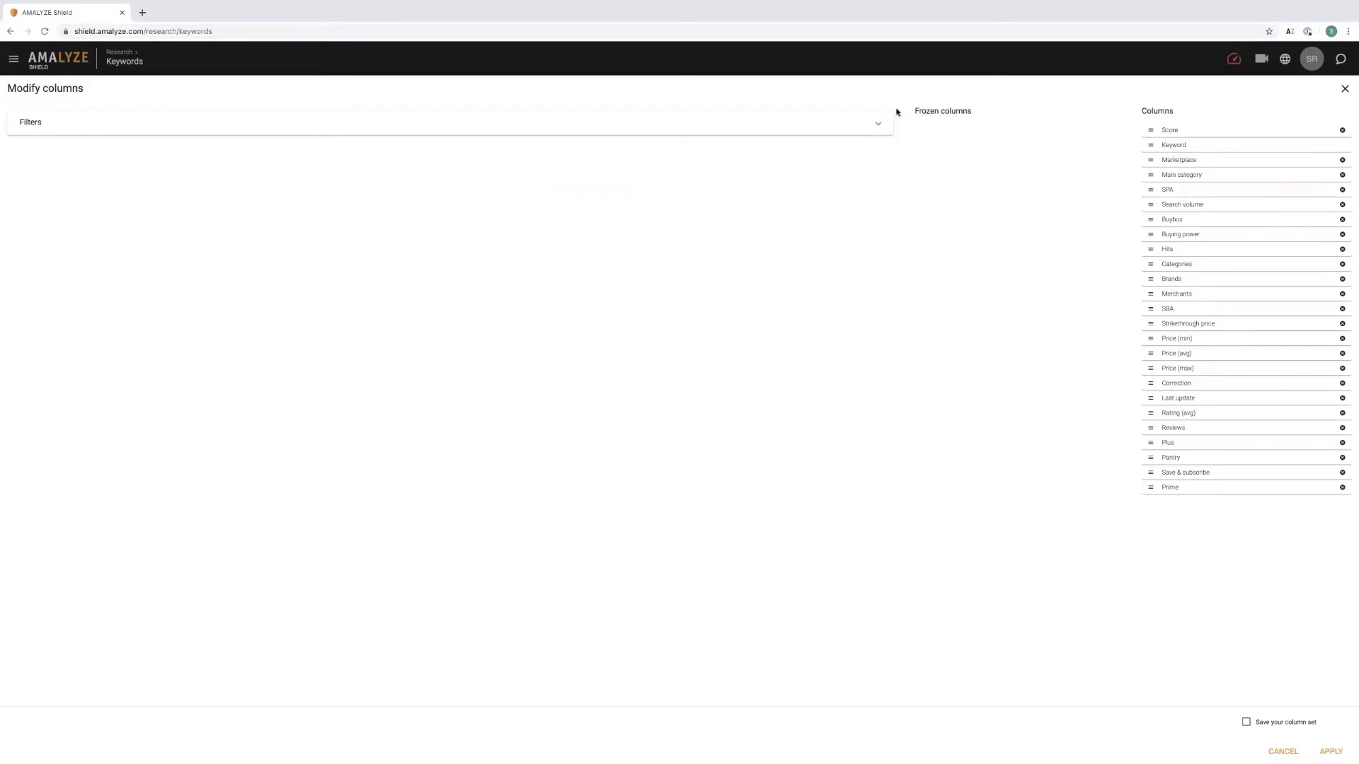
Reorder the regular columns, placing Buying power after Marketplace, Buybox and Categories before SPA, and Strikethrough price before SBA.
left_click_drag(907, 111, 976, 111)
left_click(1038, 101)
left_click_drag(1136, 111, 1184, 112)
left_click(1183, 111)
left_click_drag(1153, 220, 1148, 188)
left_click_drag(1150, 325, 1149, 175)
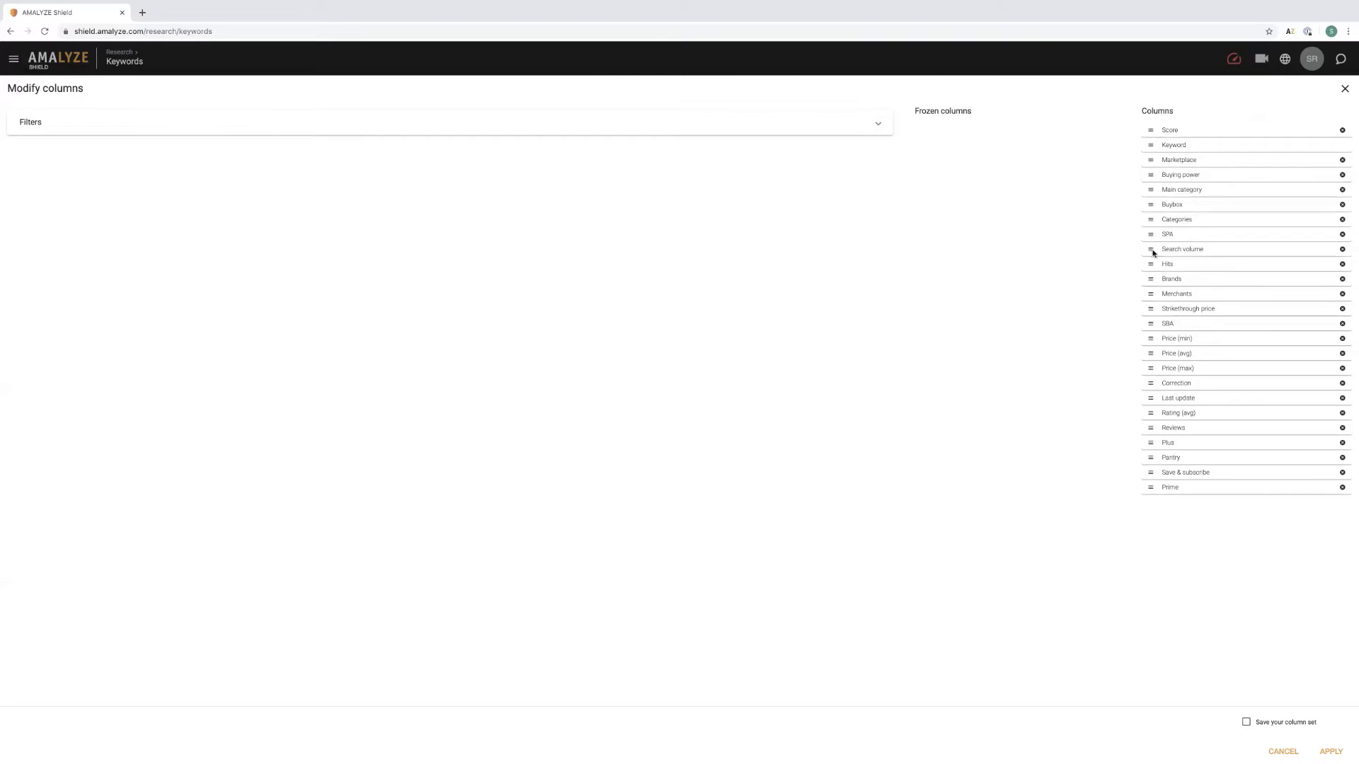
Make Keyword, Buying power, Search volume and Marketplace frozen columns, in that order.
left_click_drag(1153, 253, 921, 134)
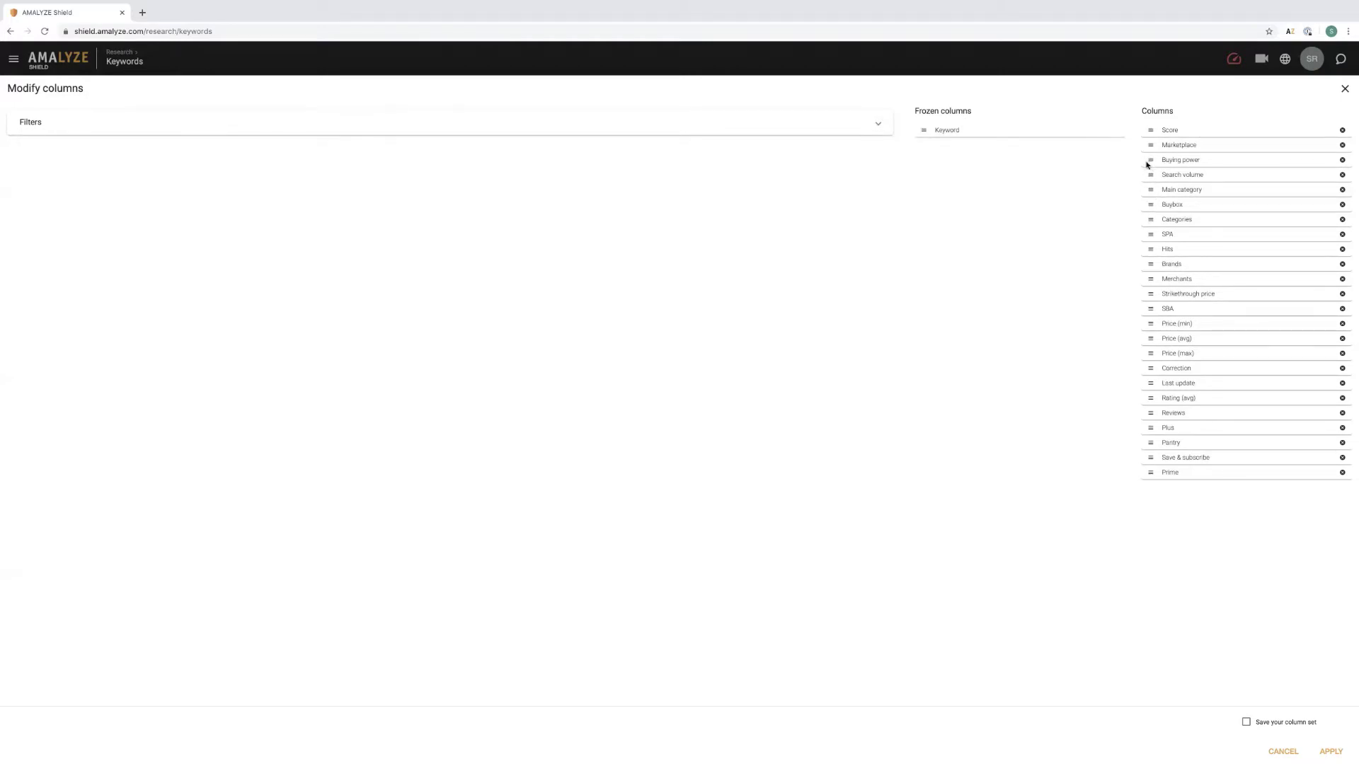
left_click_drag(1150, 160, 931, 149)
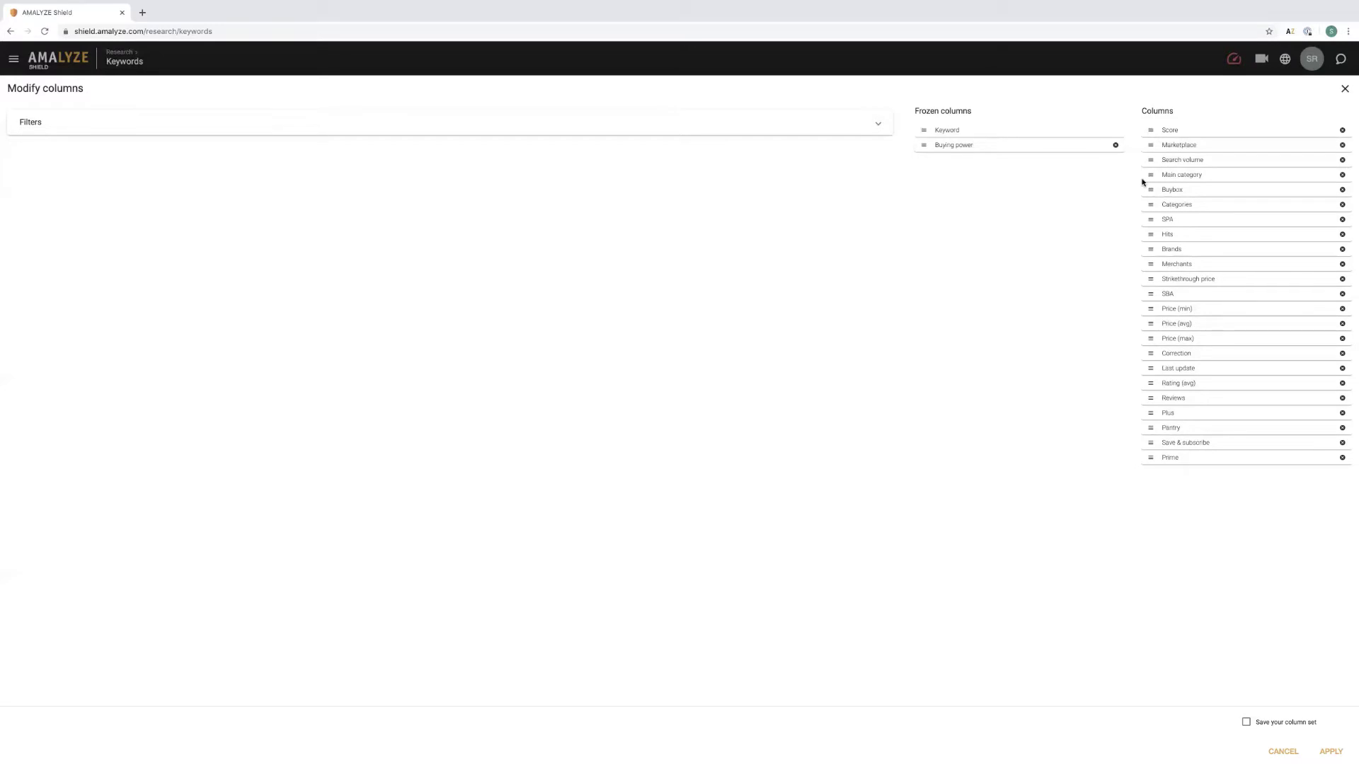
left_click_drag(1148, 160, 924, 160)
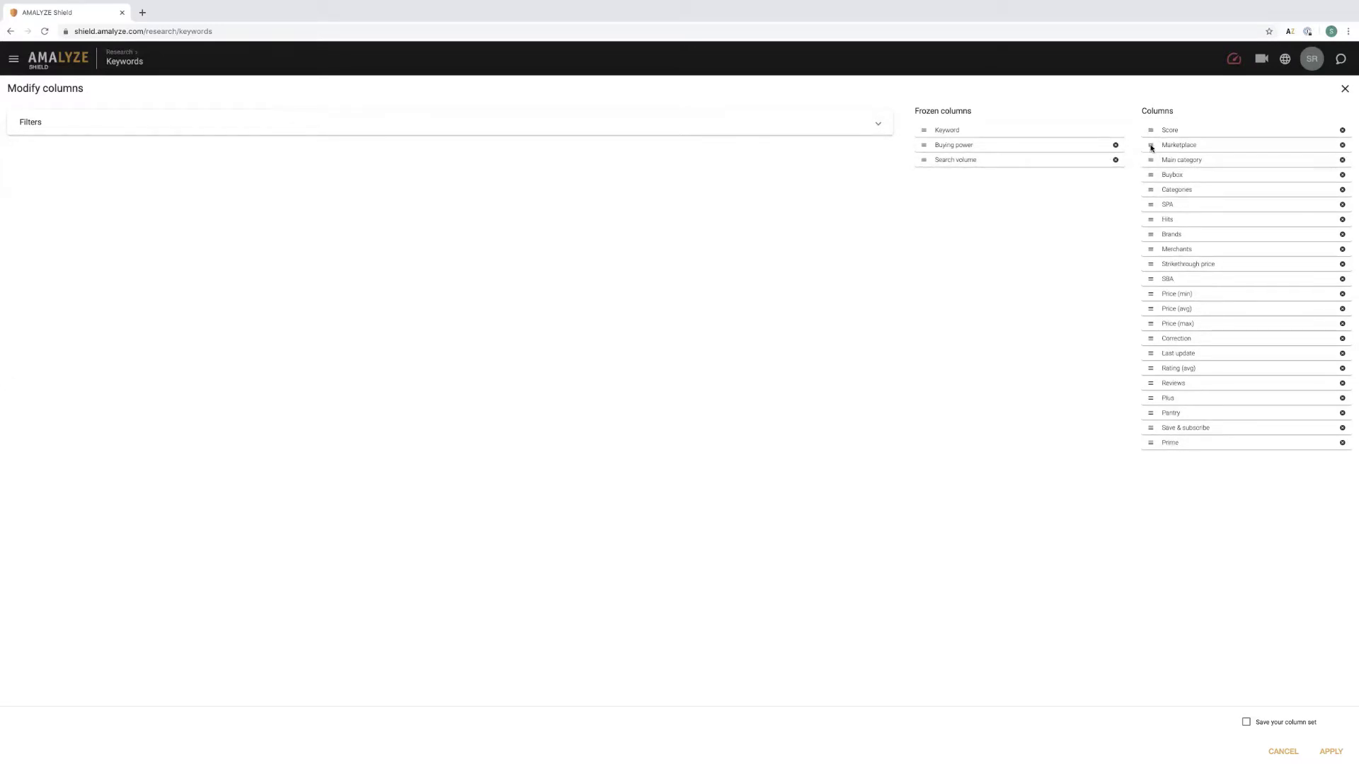
left_click_drag(1150, 145, 923, 177)
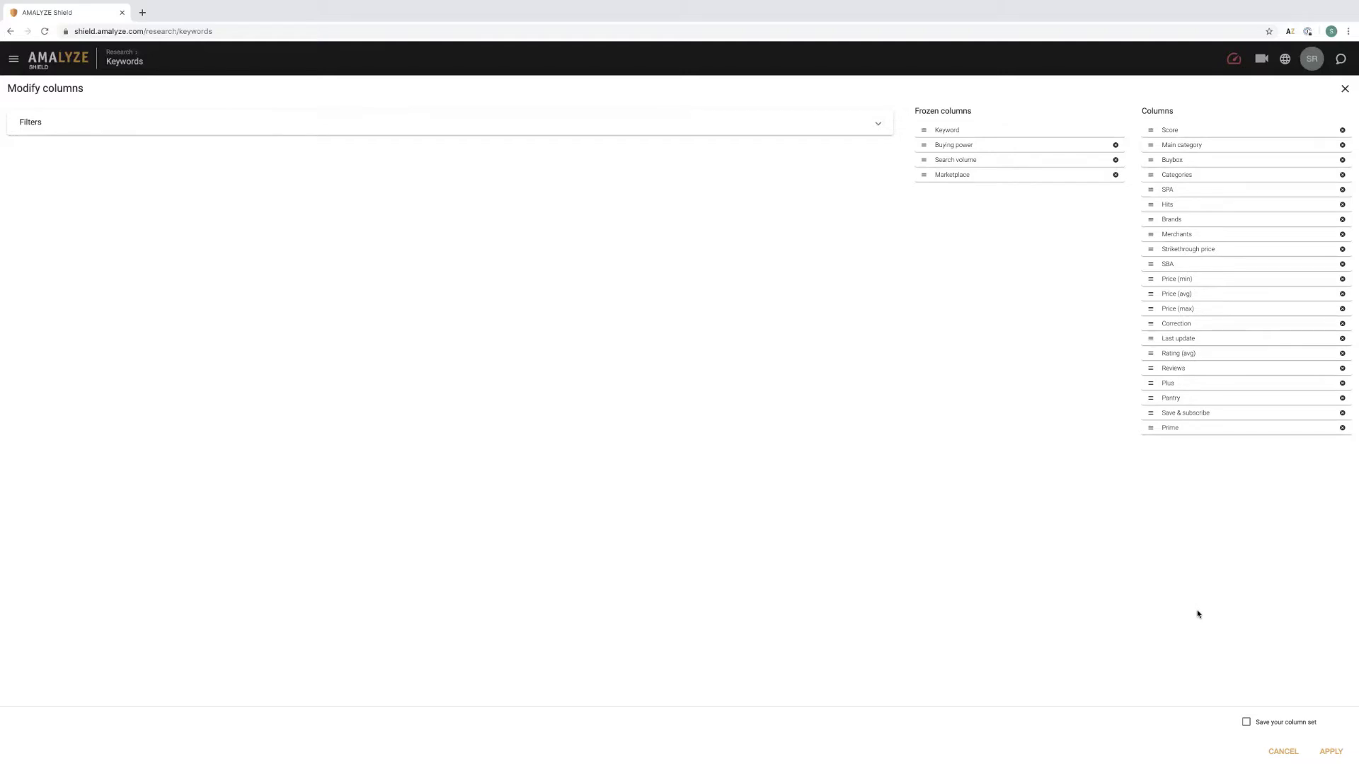
Save the column arrangement as a column set named "ex. webinar" and apply it to the keyword table.
left_click(1245, 726)
type("e")
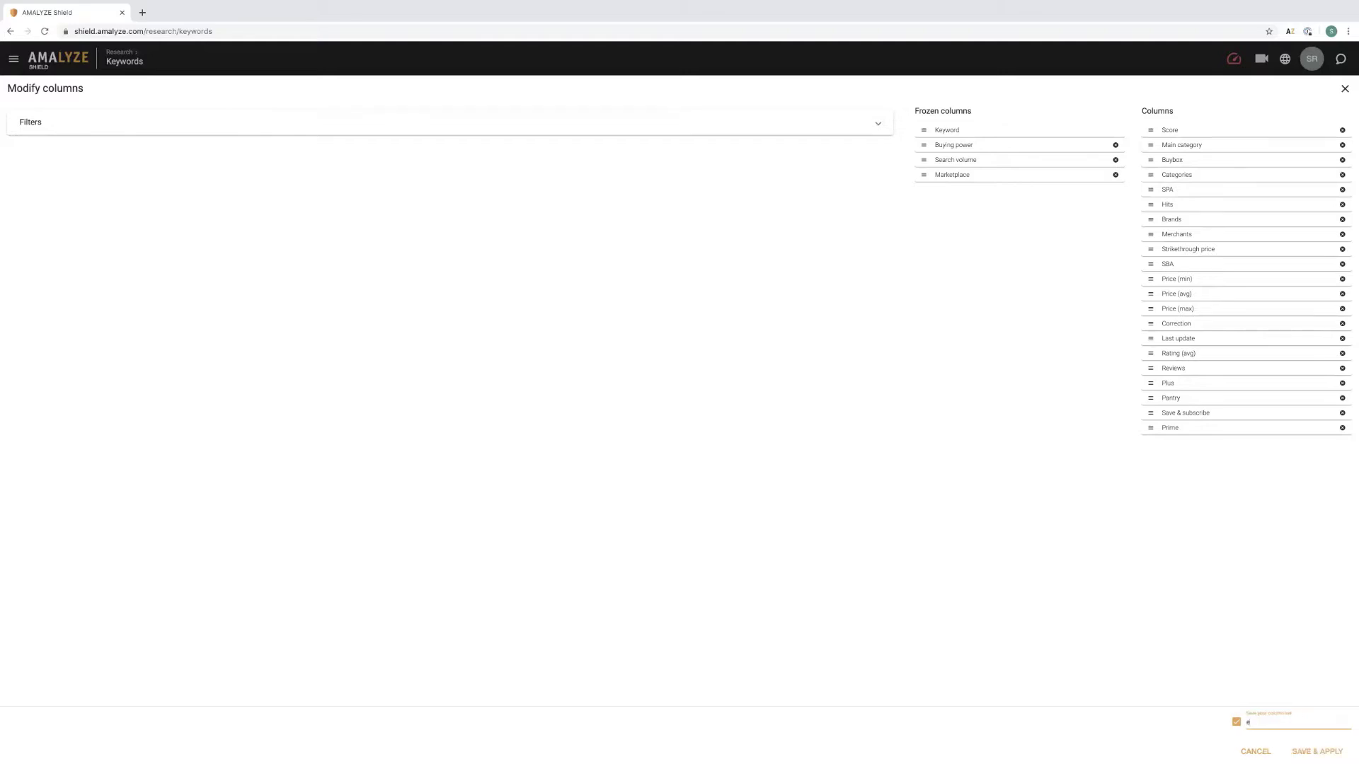
type("x. webianr")
type("inar")
left_click(1315, 748)
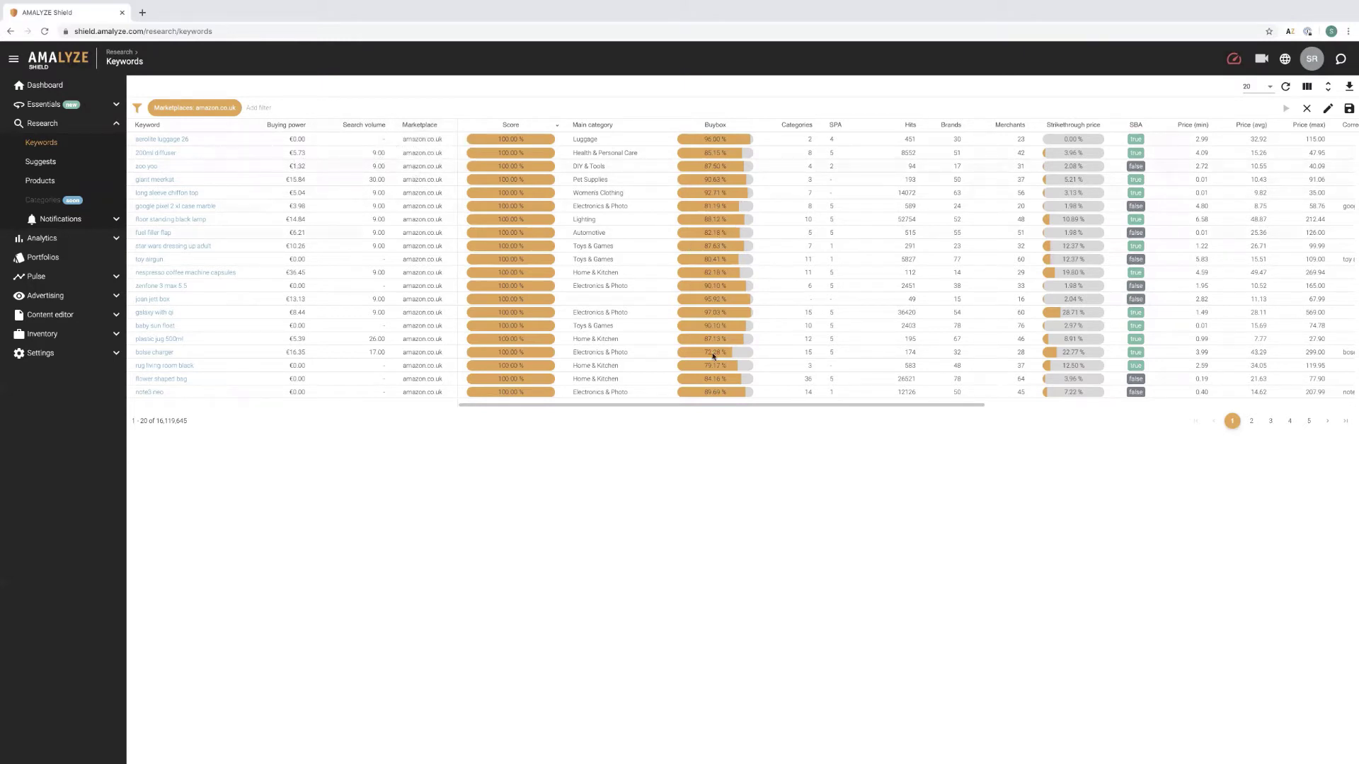
Move the SPA column into the frozen area of the keyword table, between Buying power and Search volume.
scroll(655, 400, "right", 10)
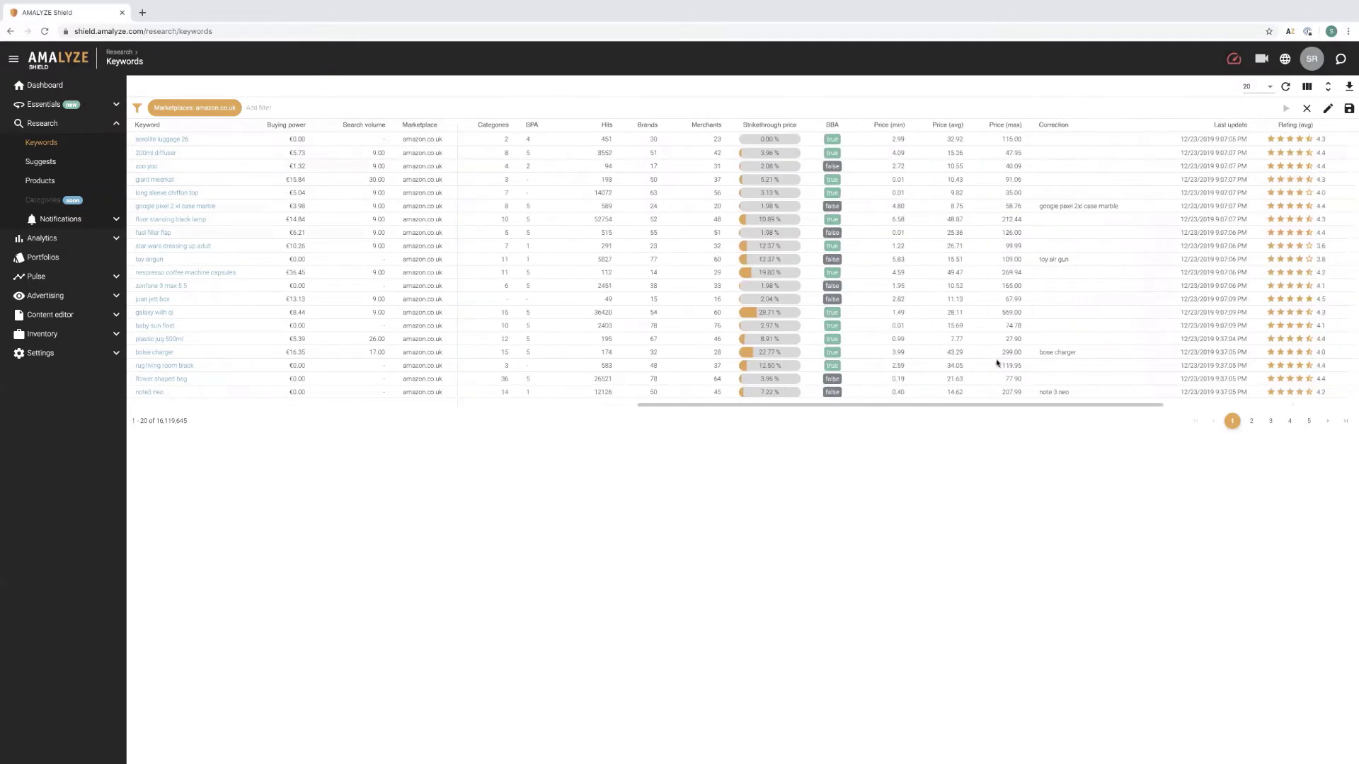
scroll(670, 375, "left", 6)
scroll(729, 378, "right", 7)
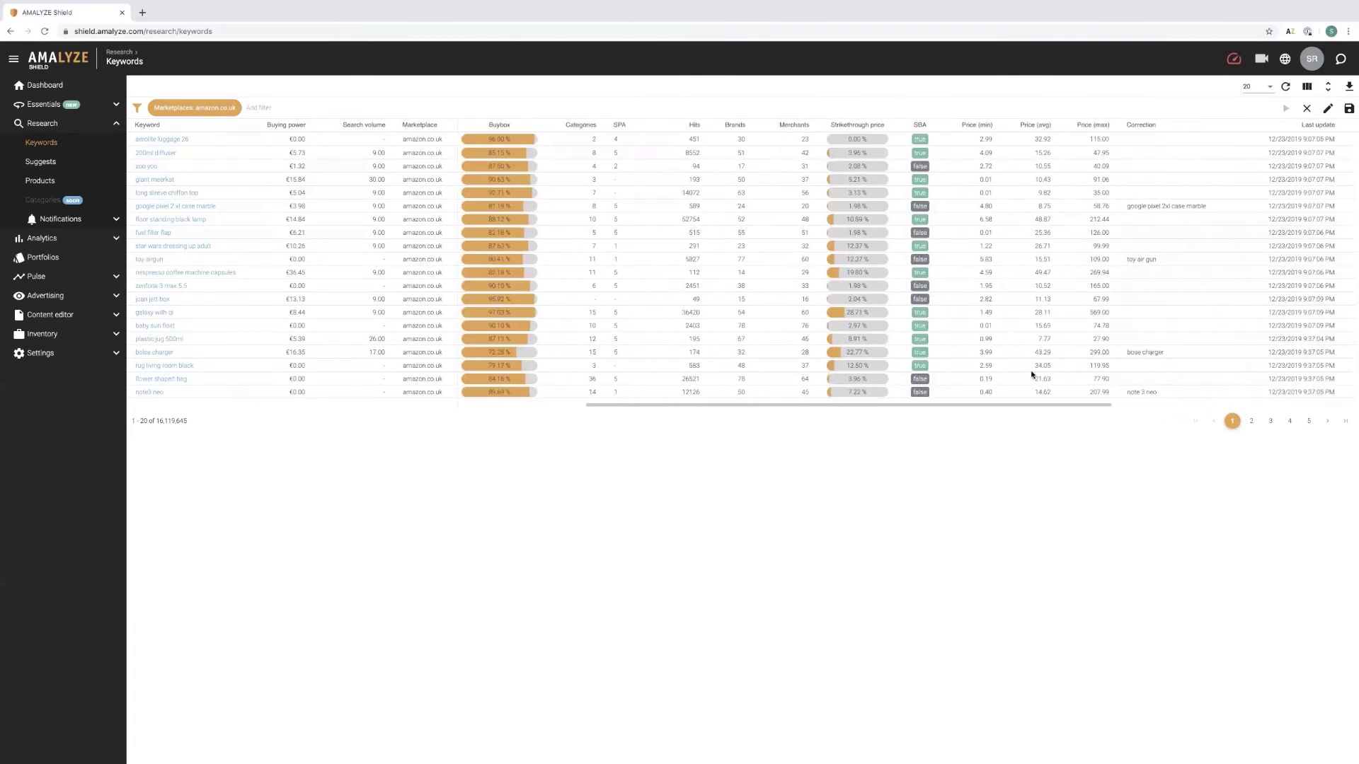
scroll(1000, 385, "left", 8)
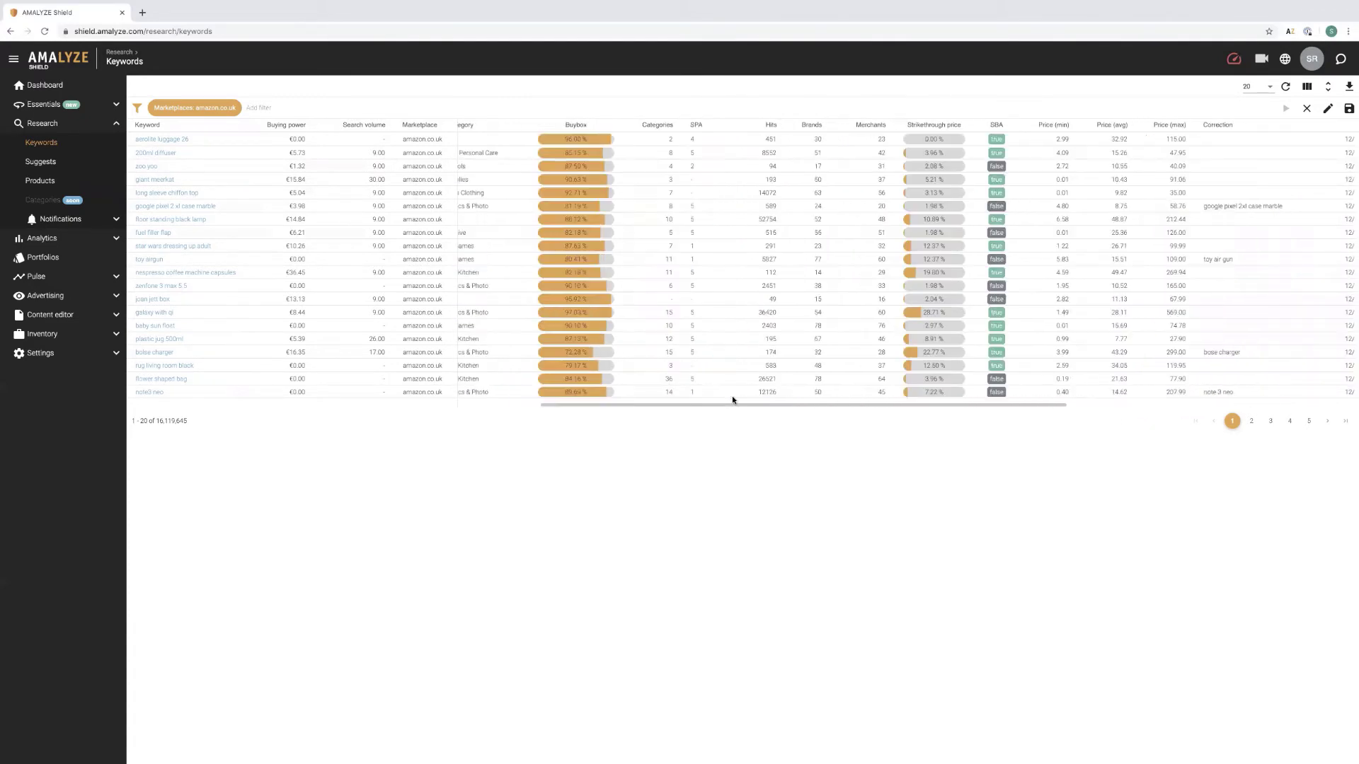
scroll(698, 401, "left", 2)
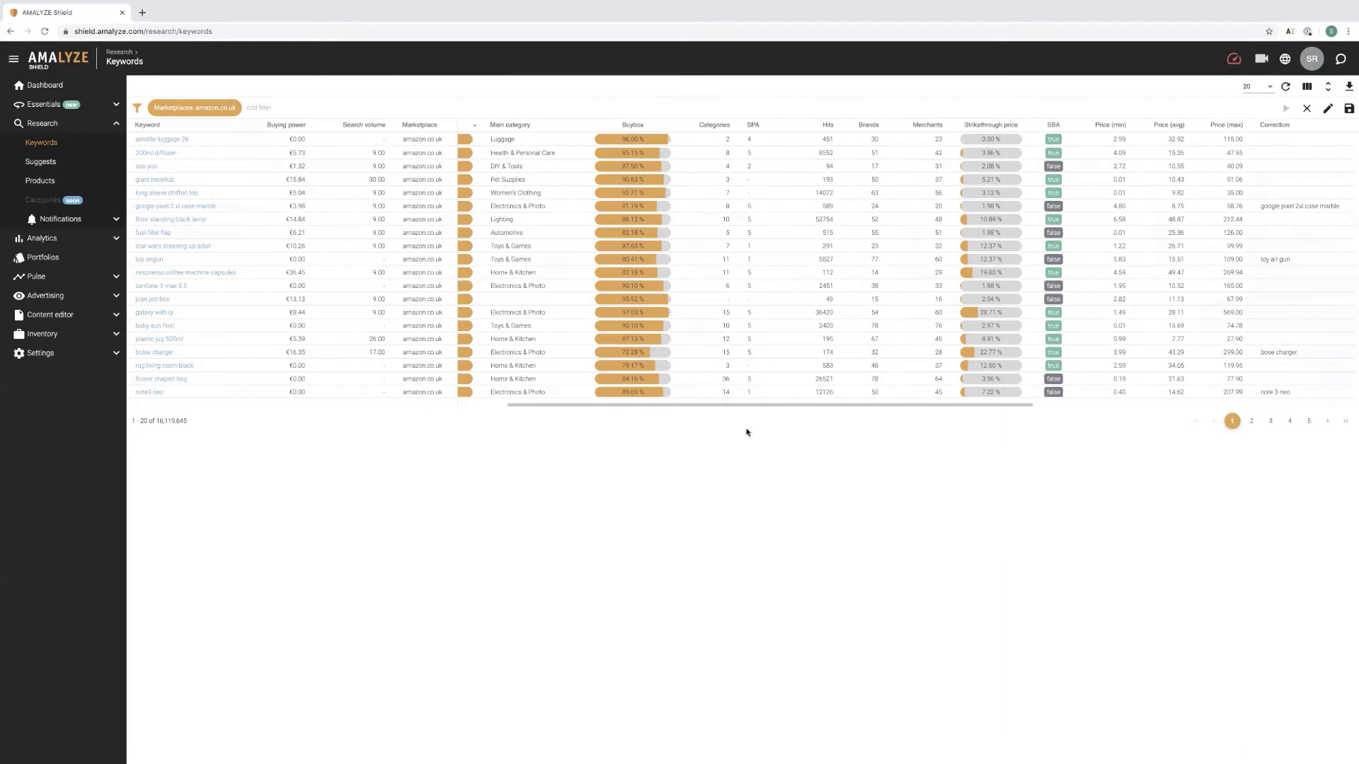
scroll(743, 410, "left", 2)
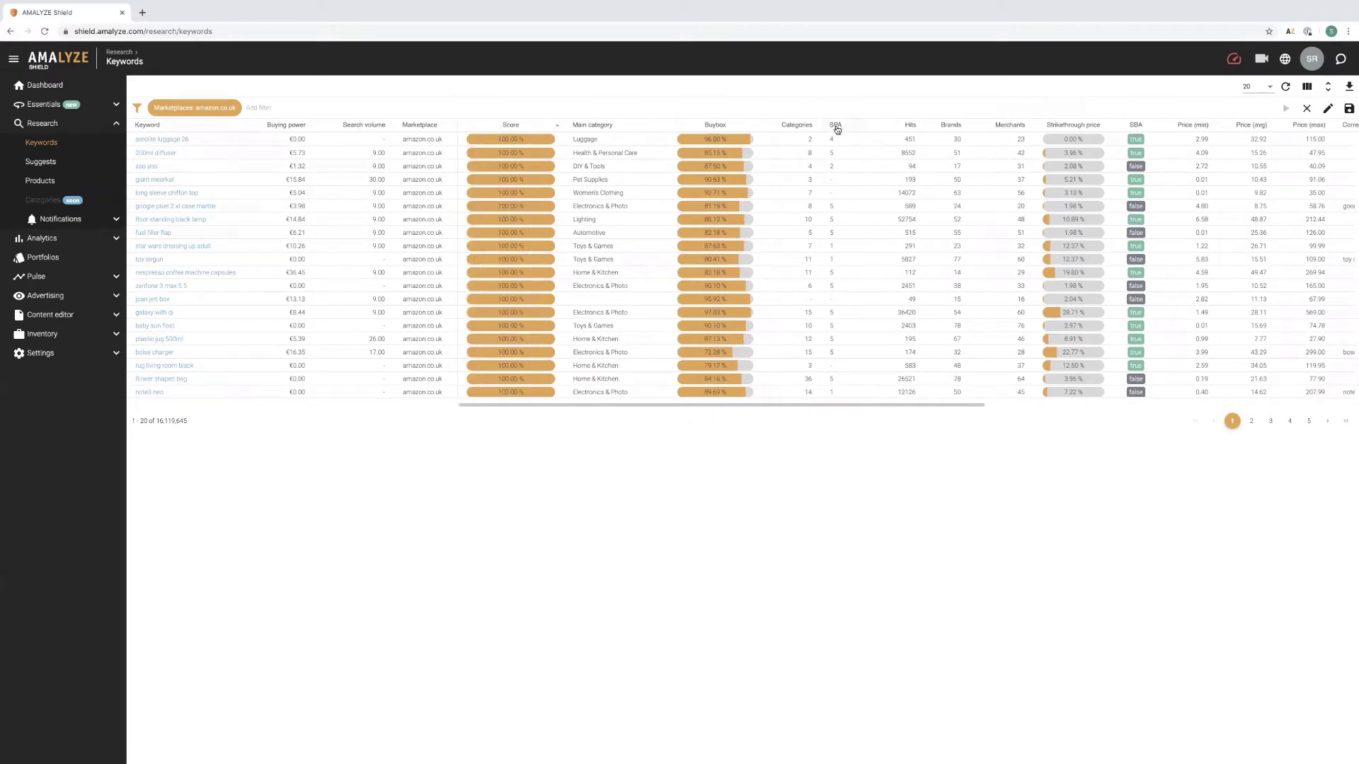
left_click_drag(837, 128, 343, 136)
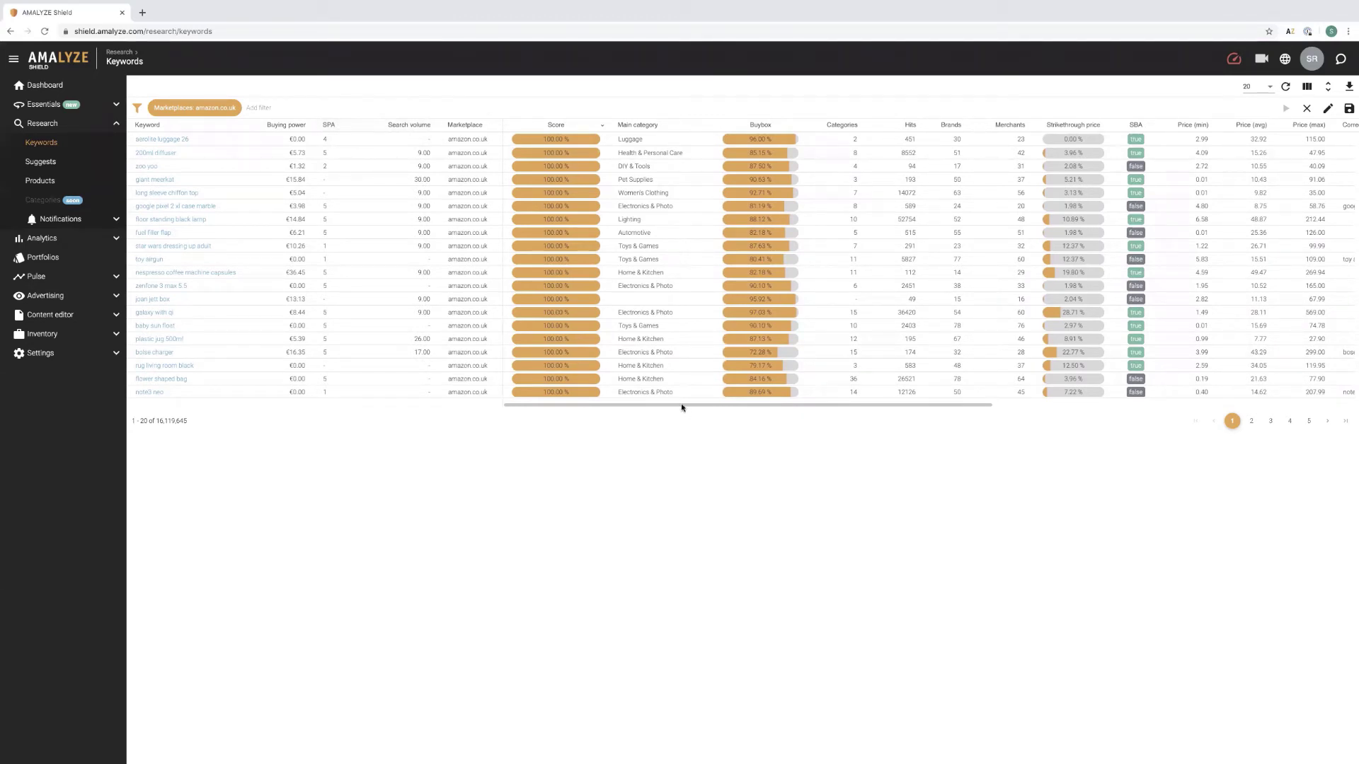
left_click_drag(682, 408, 473, 397)
Delete the saved column set "ex. webinar" and apply the Default column set to the keyword table.
left_click(1307, 87)
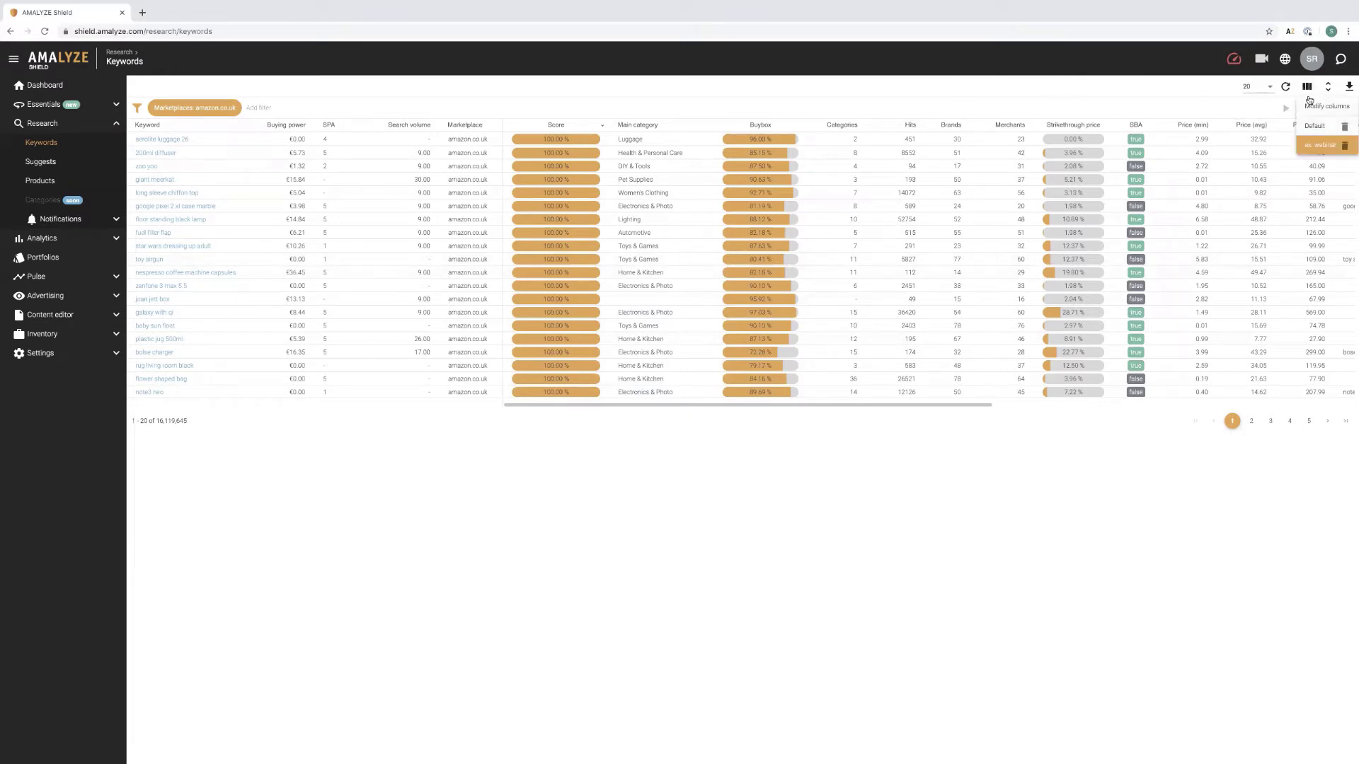
left_click(1346, 149)
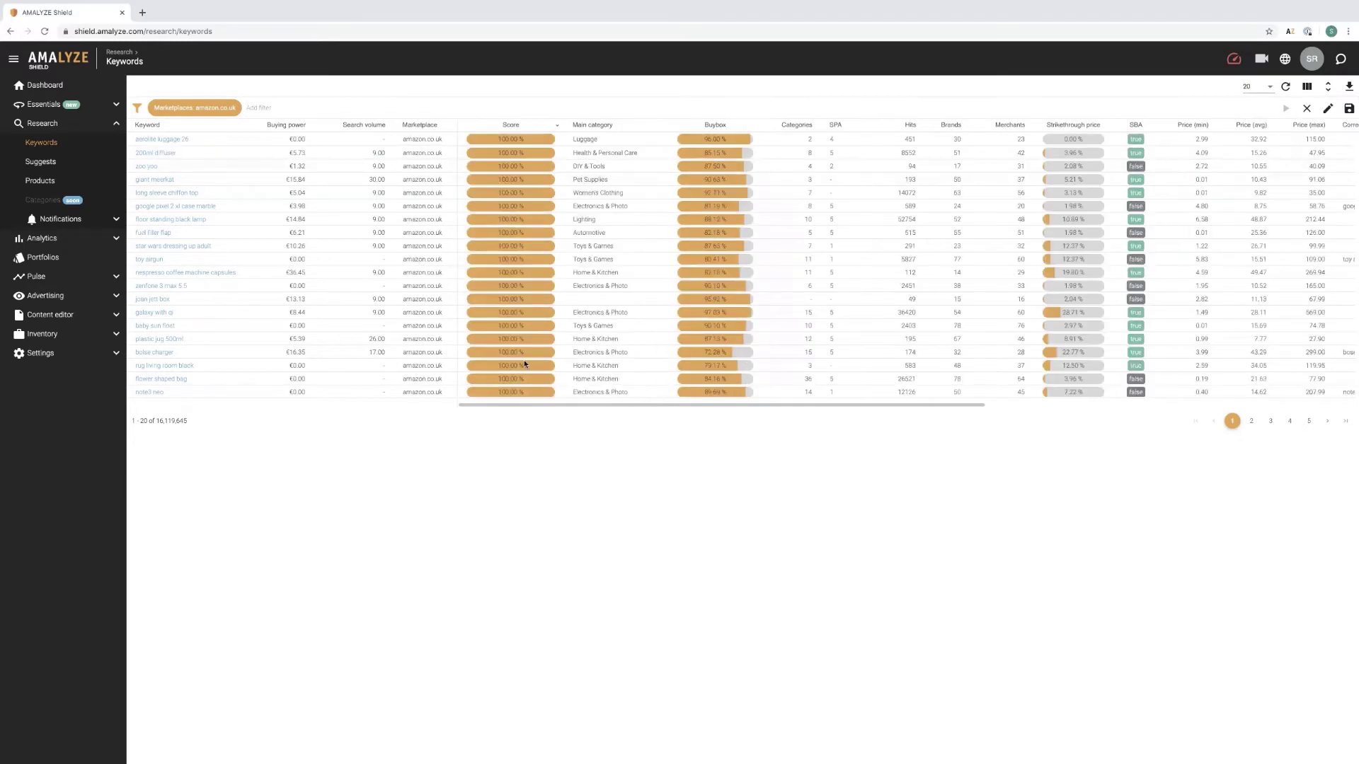
left_click(1308, 86)
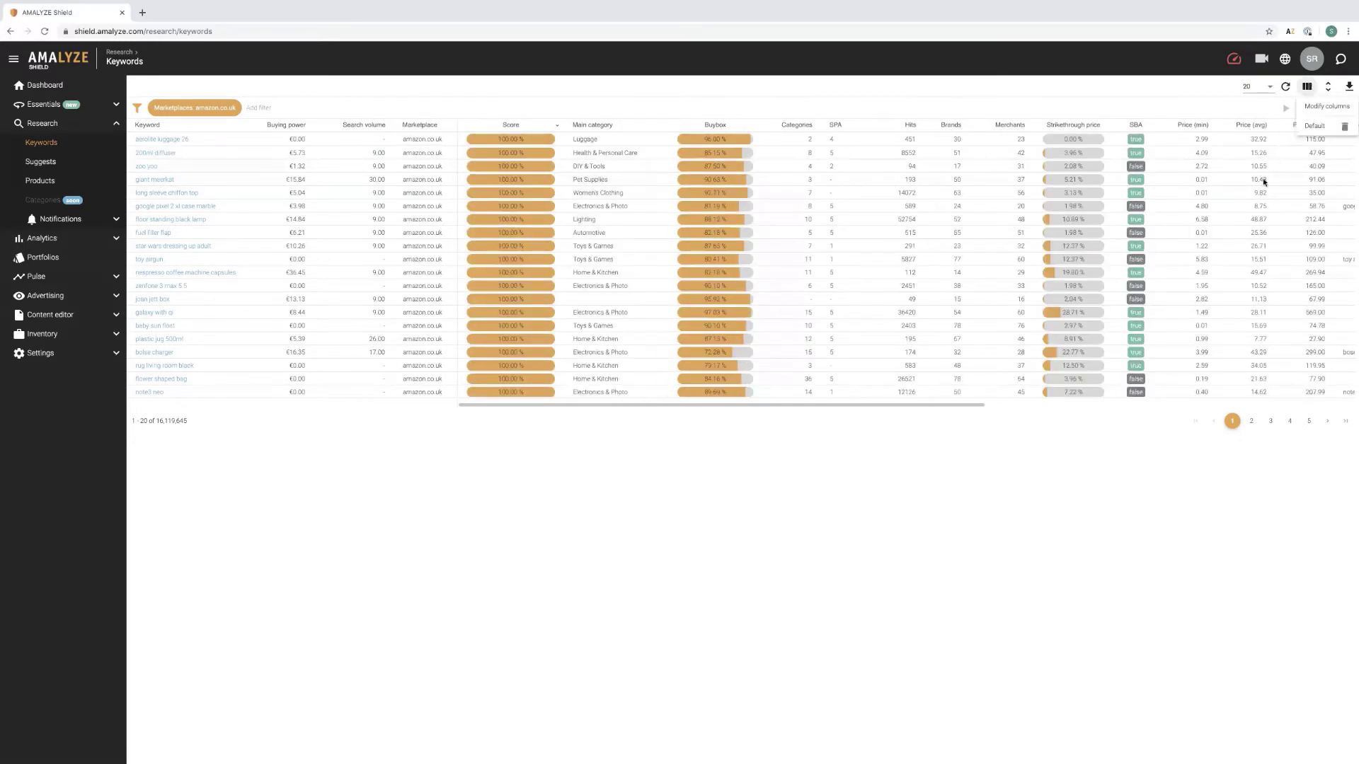
left_click(1315, 125)
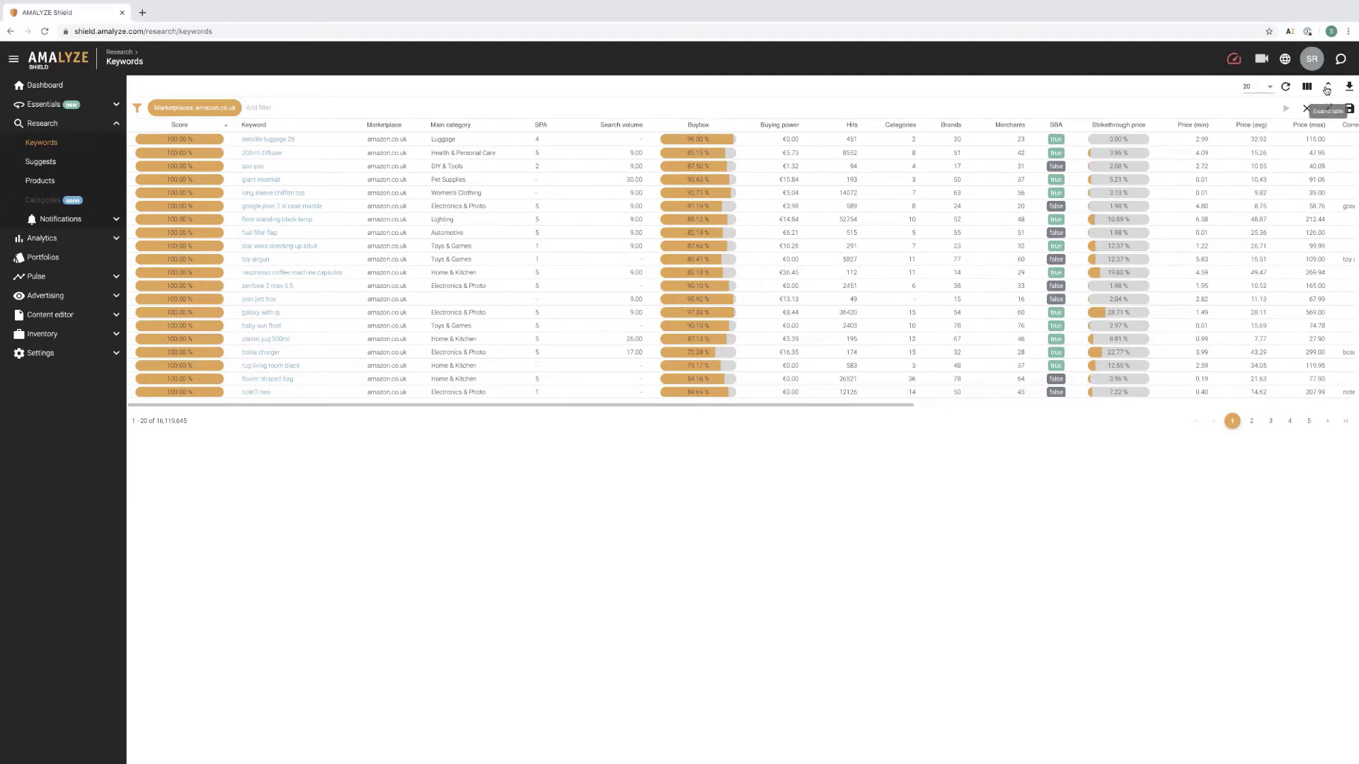
Switch the keyword table back and forth between expanded and condensed row height, ending with condensed rows.
left_click(1327, 88)
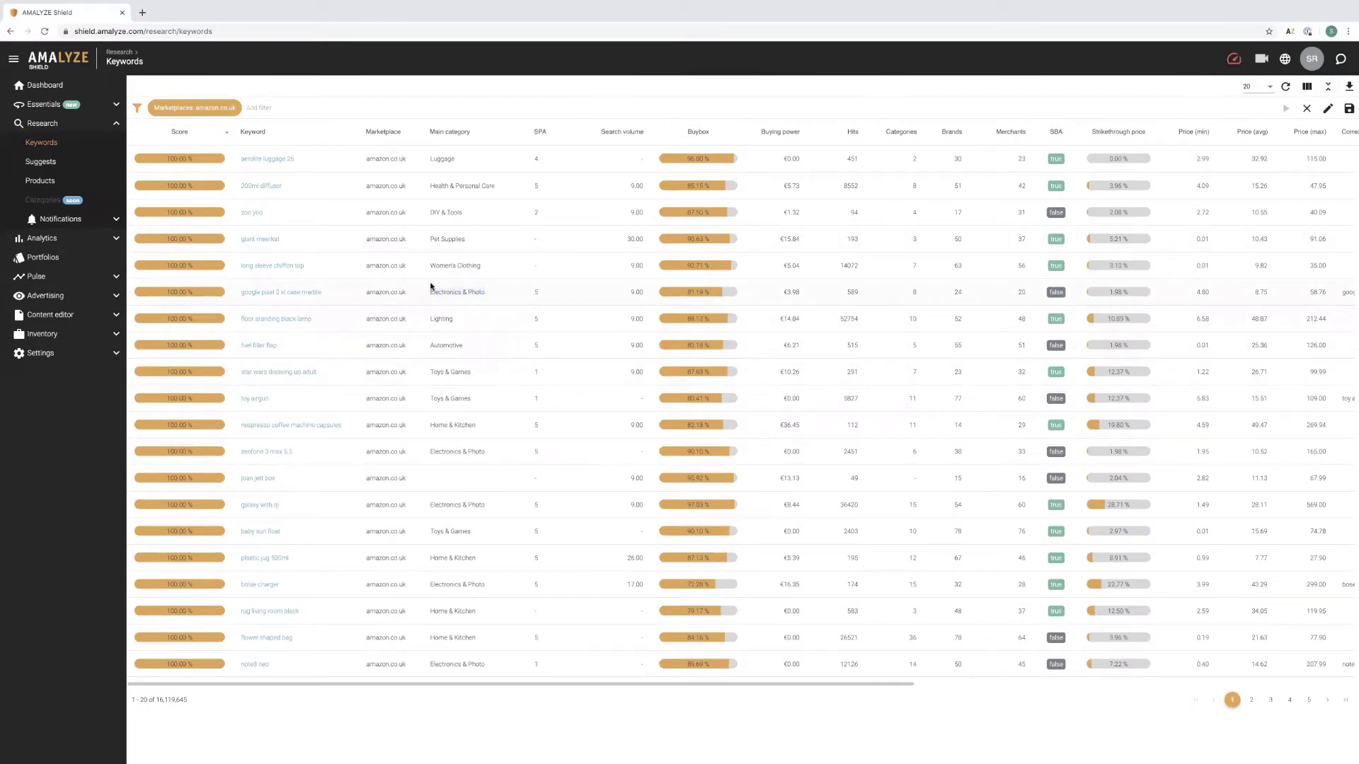
left_click(1330, 87)
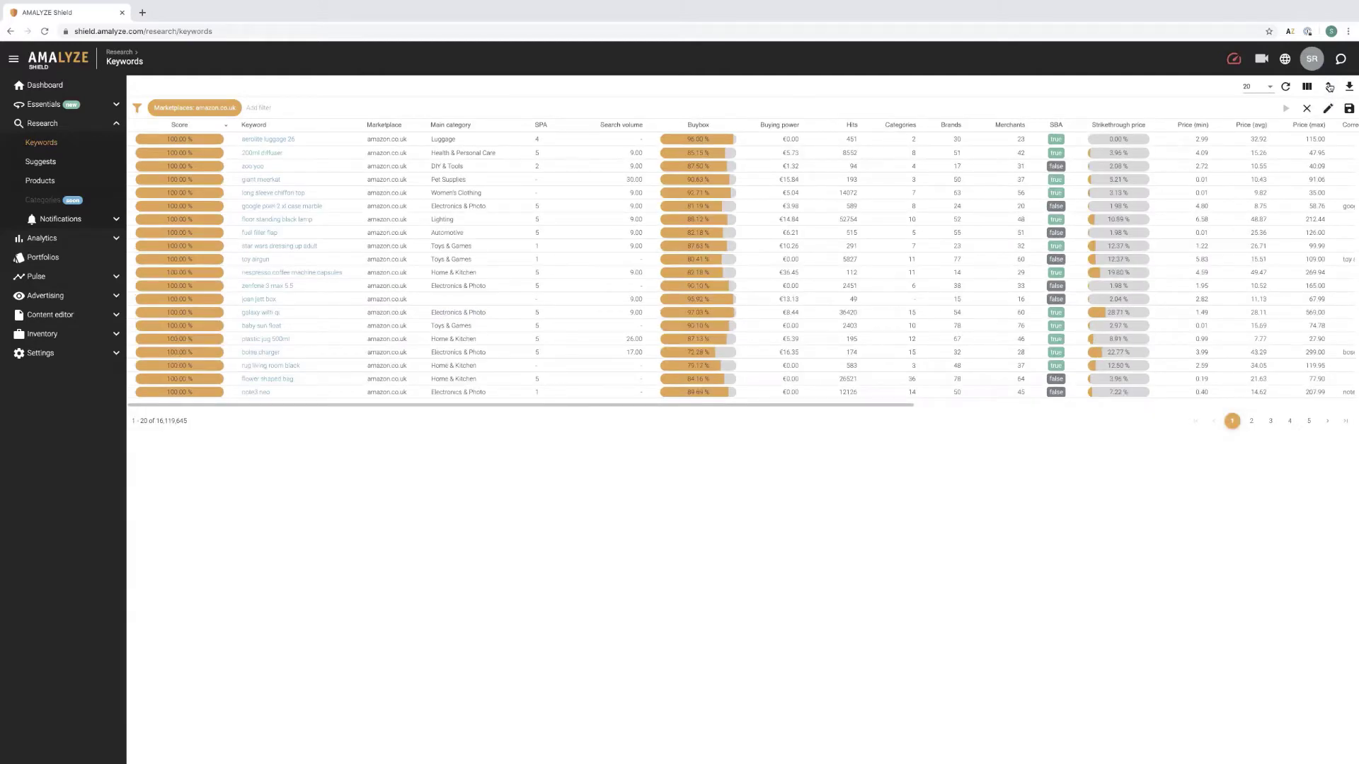
left_click(1329, 86)
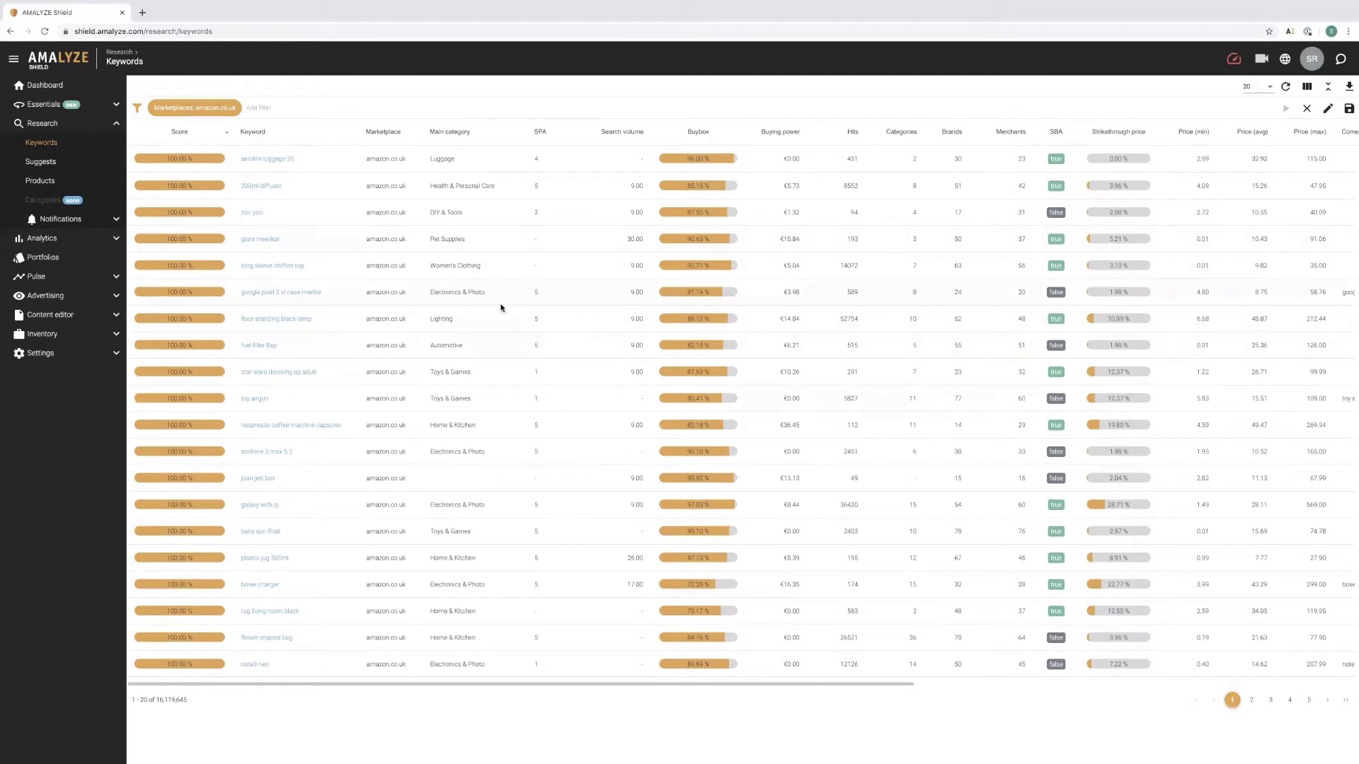
left_click(1329, 86)
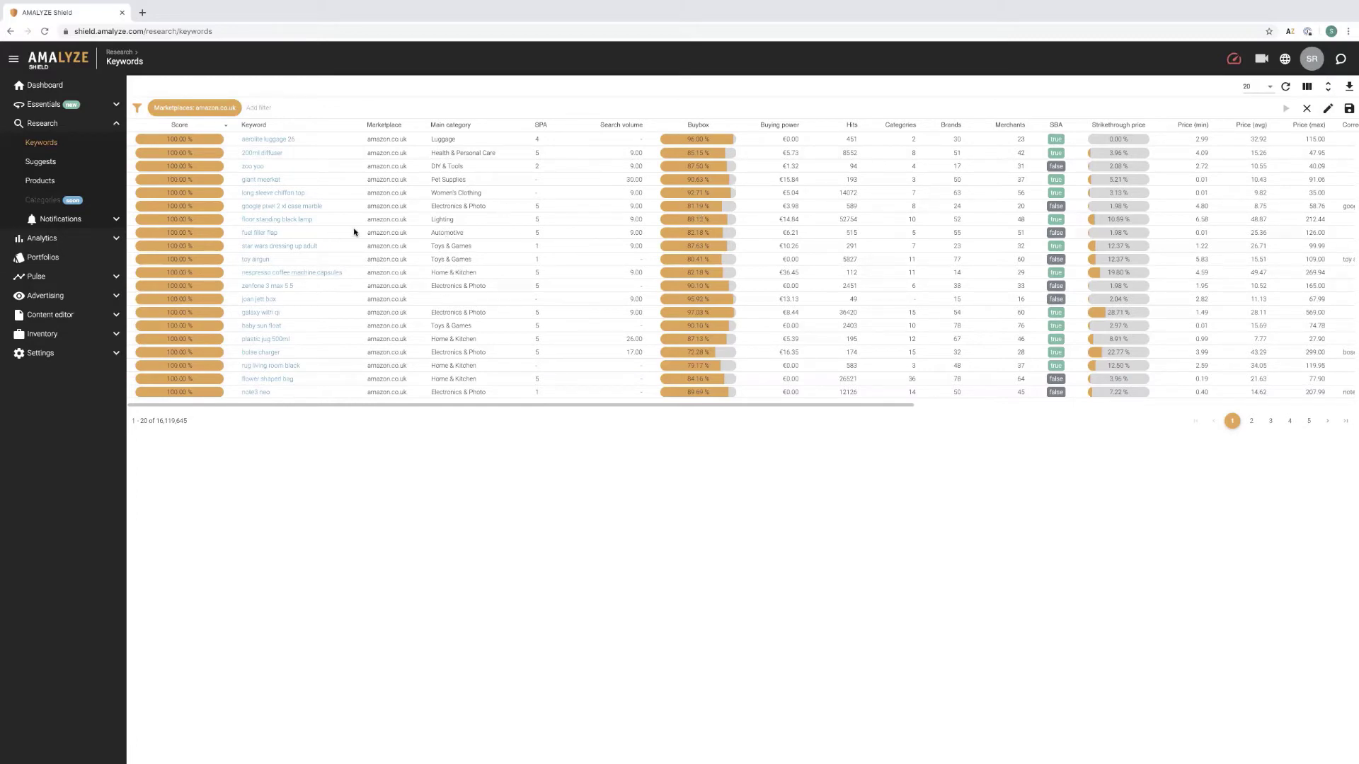
left_click(1330, 87)
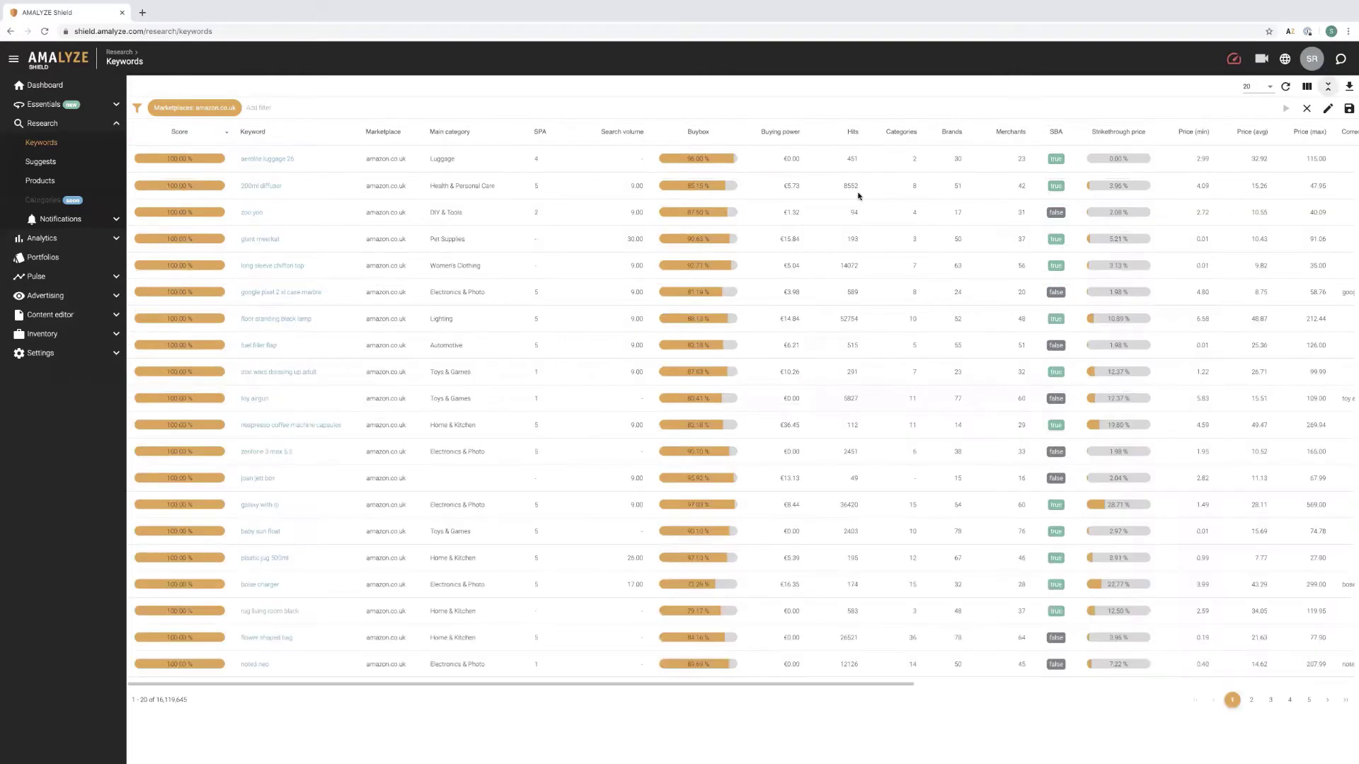
left_click(1329, 87)
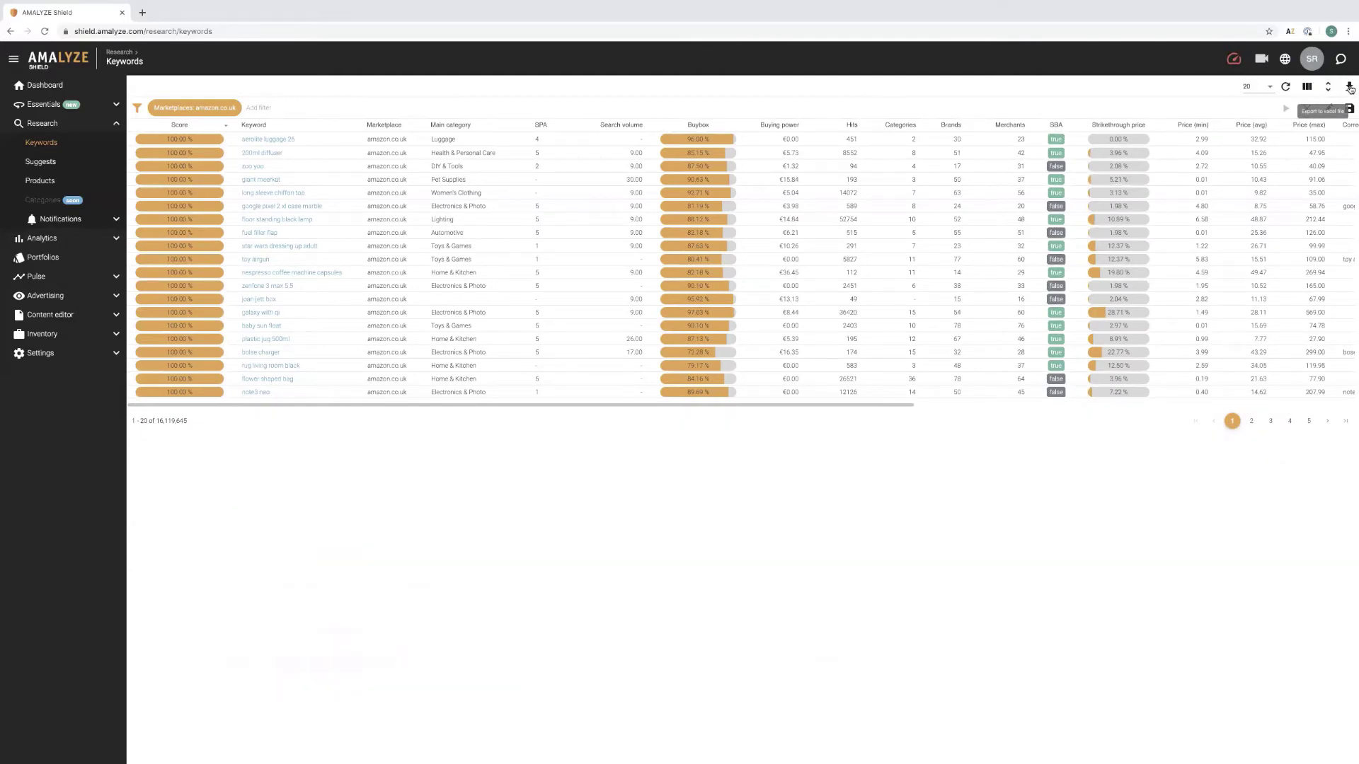
left_click(1350, 87)
left_click(1160, 94)
Delete the saved filter "Kaffeemaschine ohne SBA 100 - 250" from the list of filters.
left_click(257, 107)
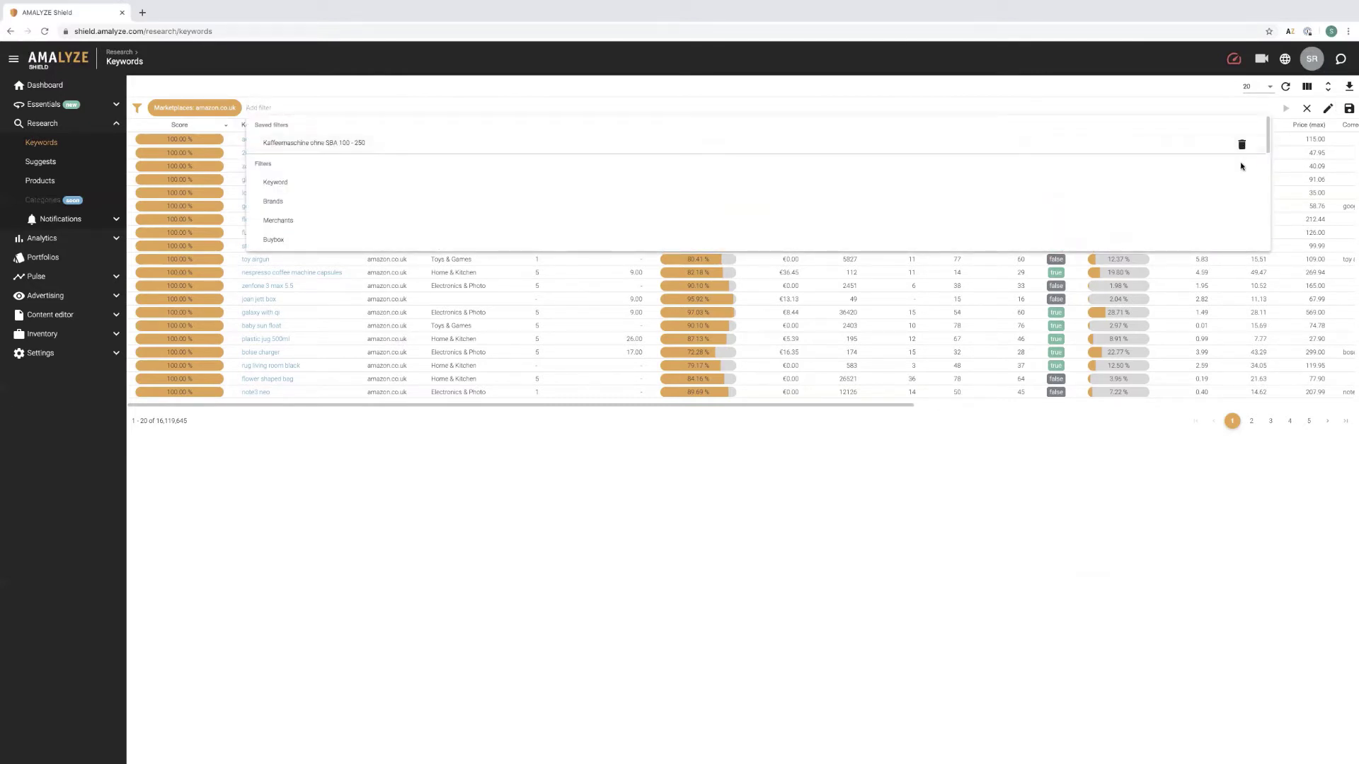
scroll(1242, 165, "down", 2)
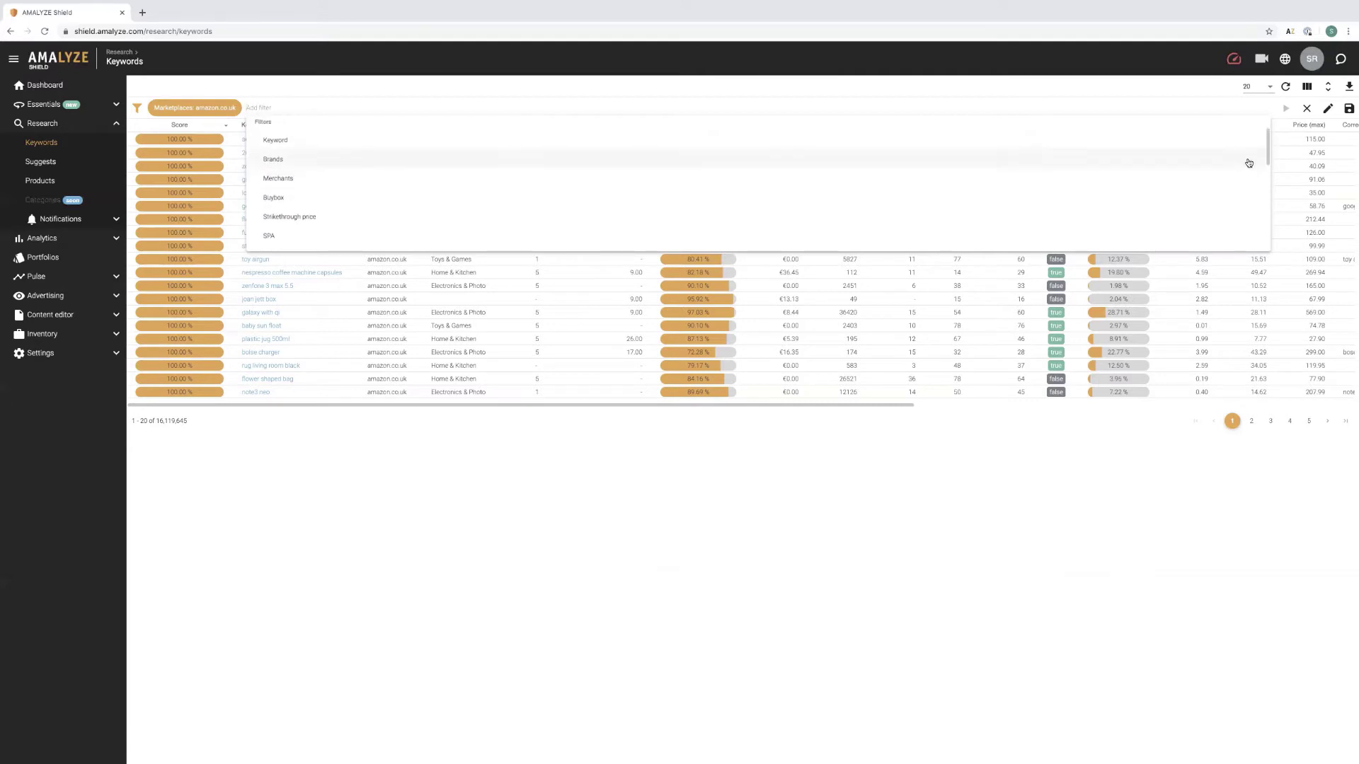
scroll(1247, 160, "up", 2)
left_click(1197, 144)
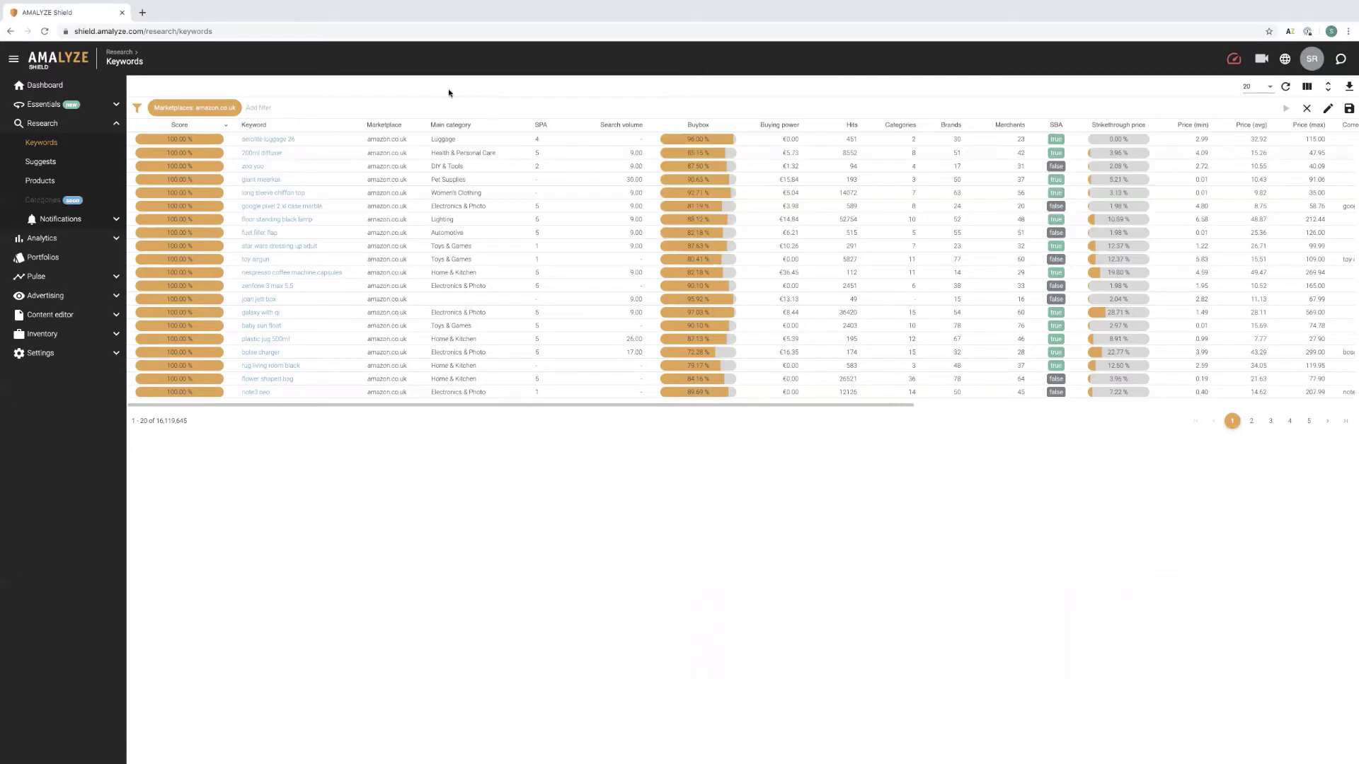
Browse the available filters, add a Keyword filter that contains "bluetooth headphones" and apply it to the keyword table.
left_click(357, 107)
scroll(409, 186, "down", 2)
scroll(418, 185, "down", 5)
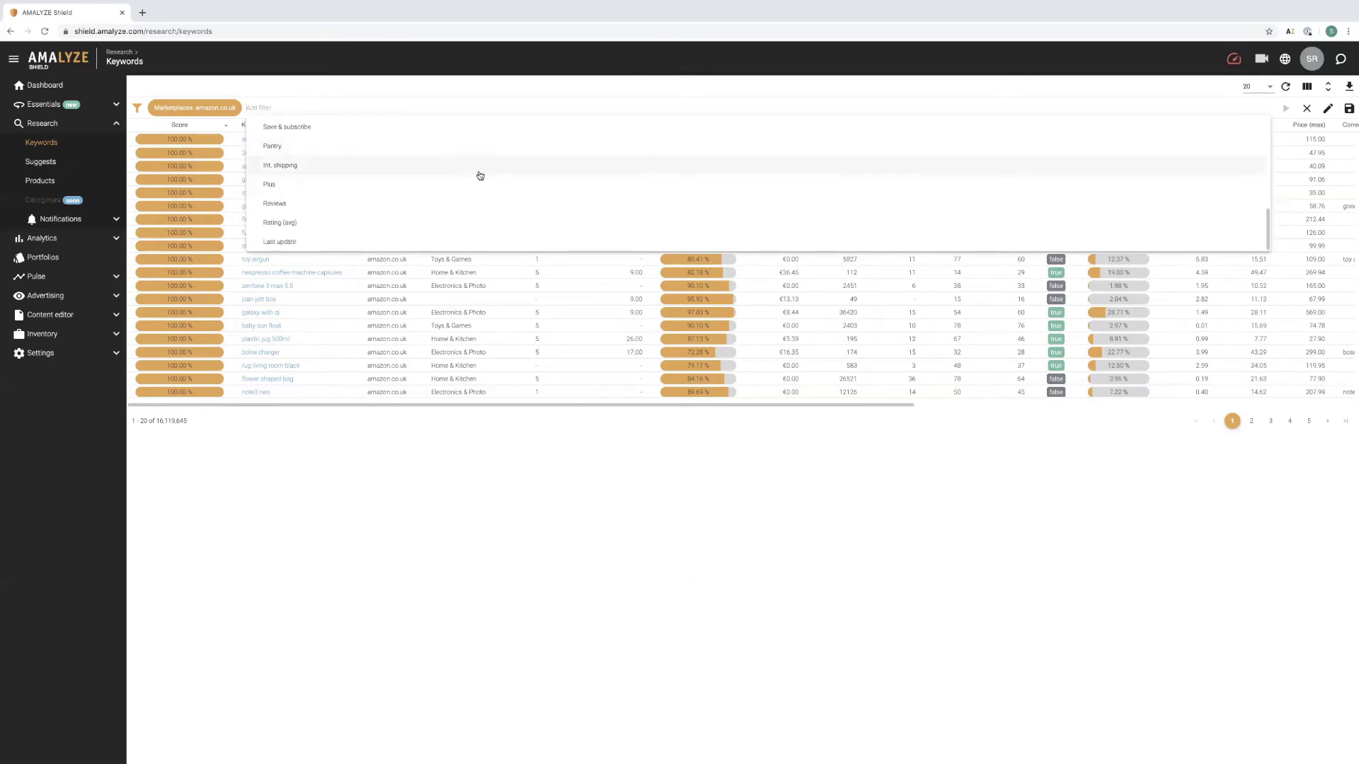
scroll(483, 173, "up", 5)
scroll(488, 173, "up", 3)
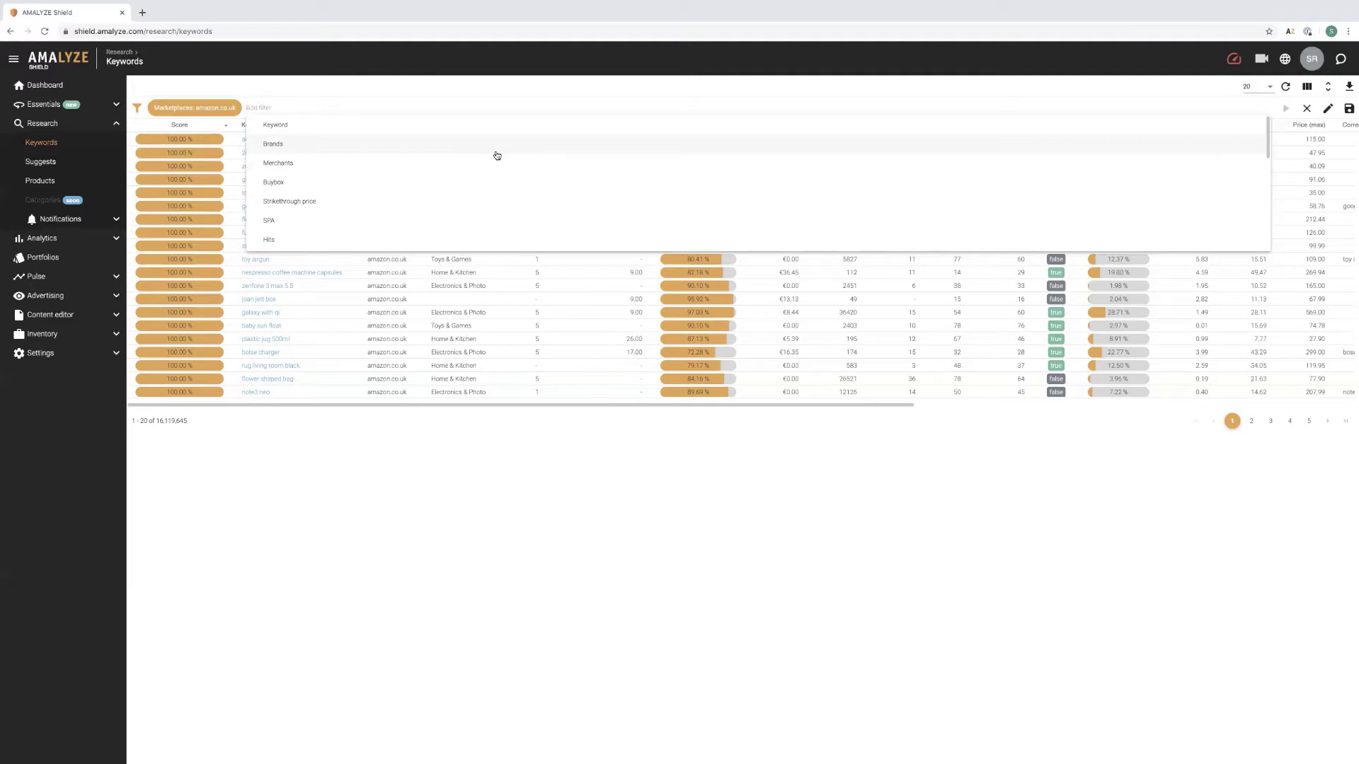
left_click(455, 131)
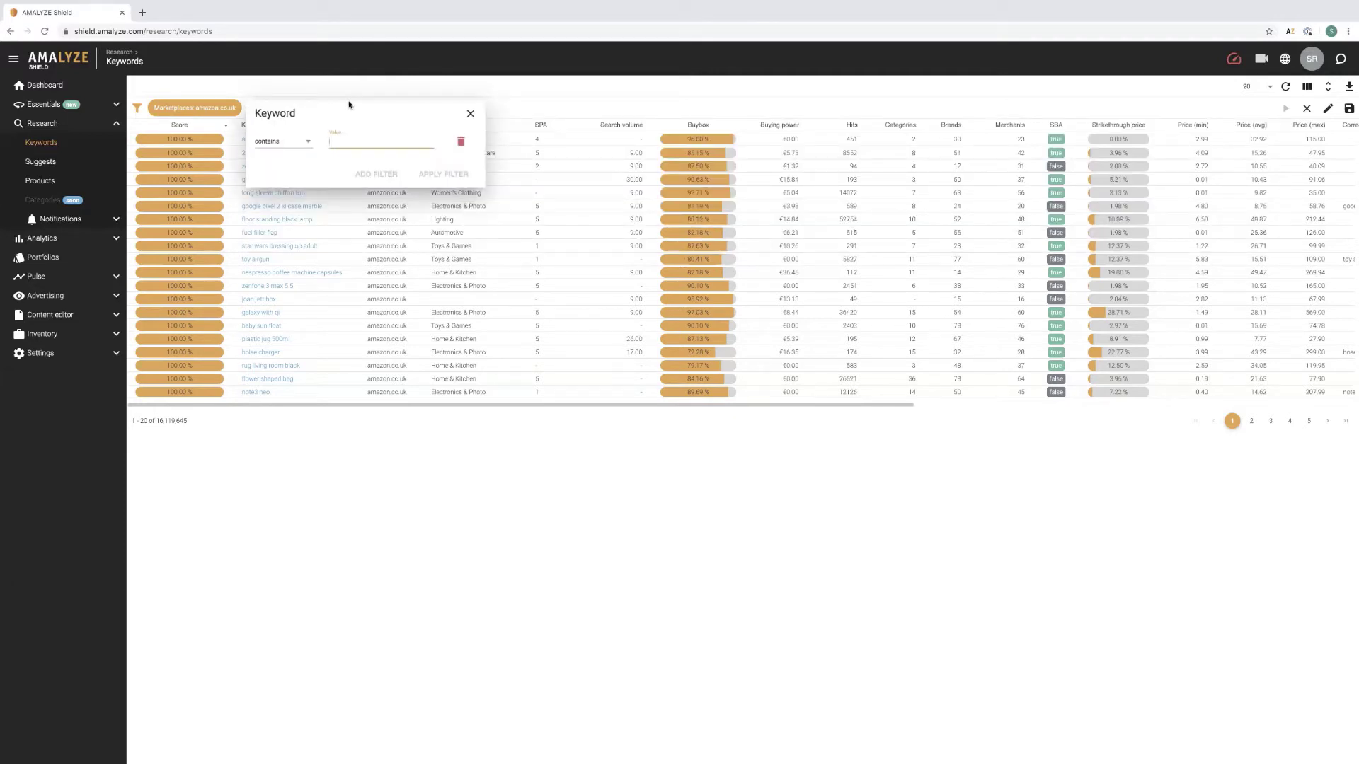
left_click(274, 142)
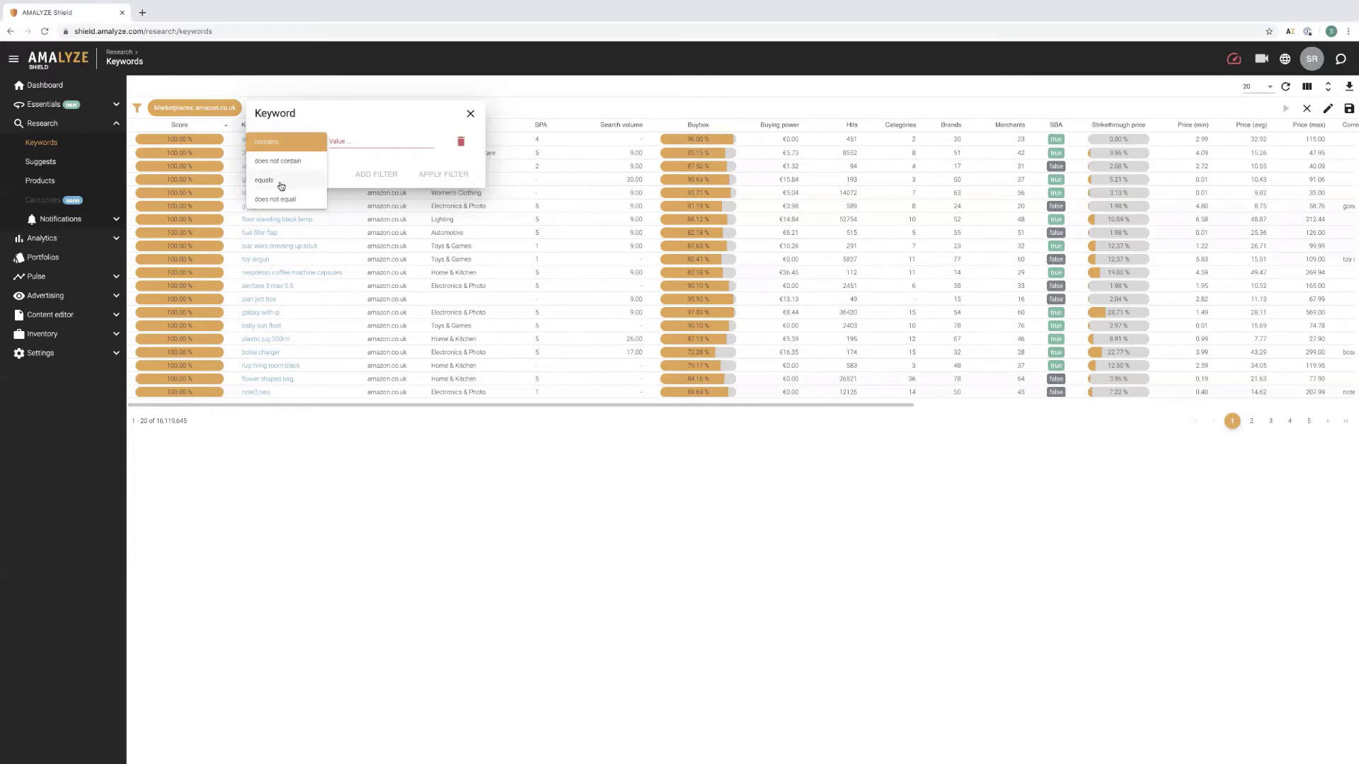
left_click(281, 144)
left_click(339, 140)
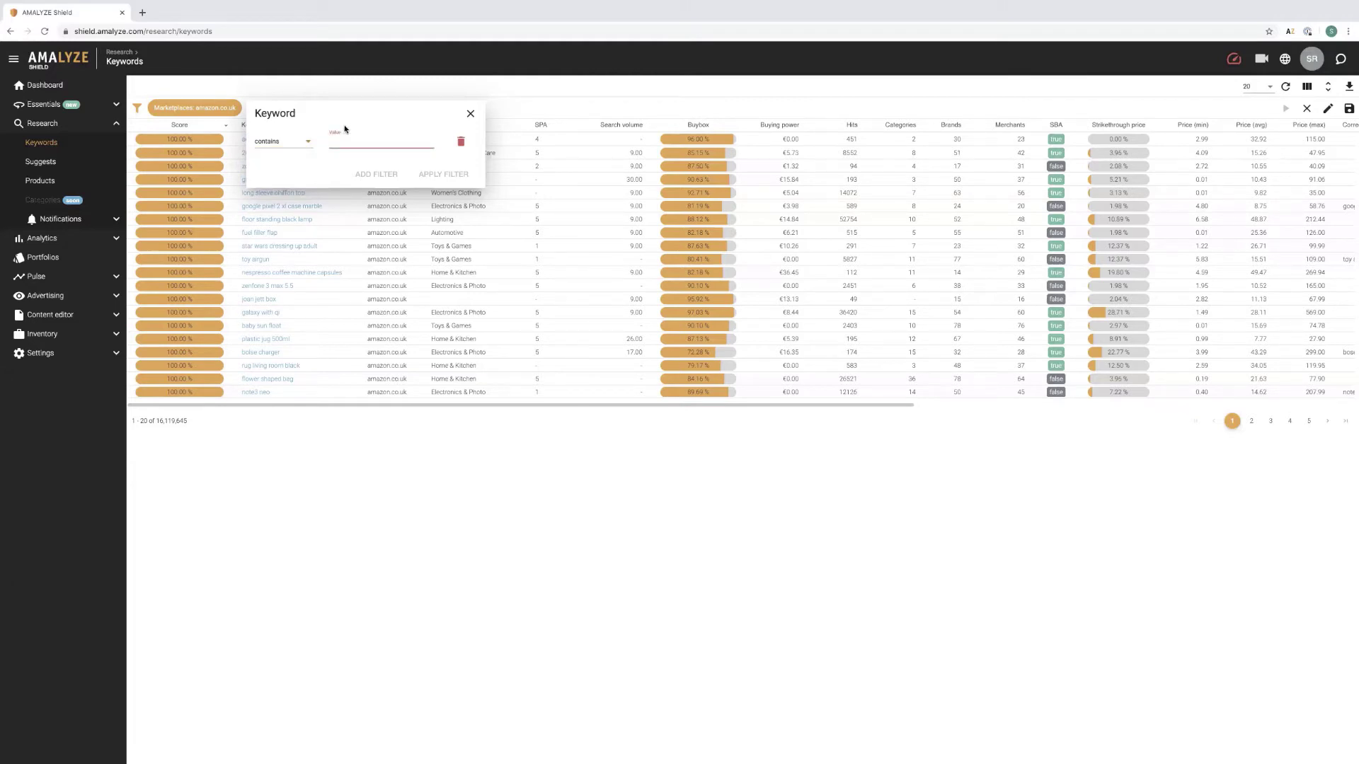
type("bluet")
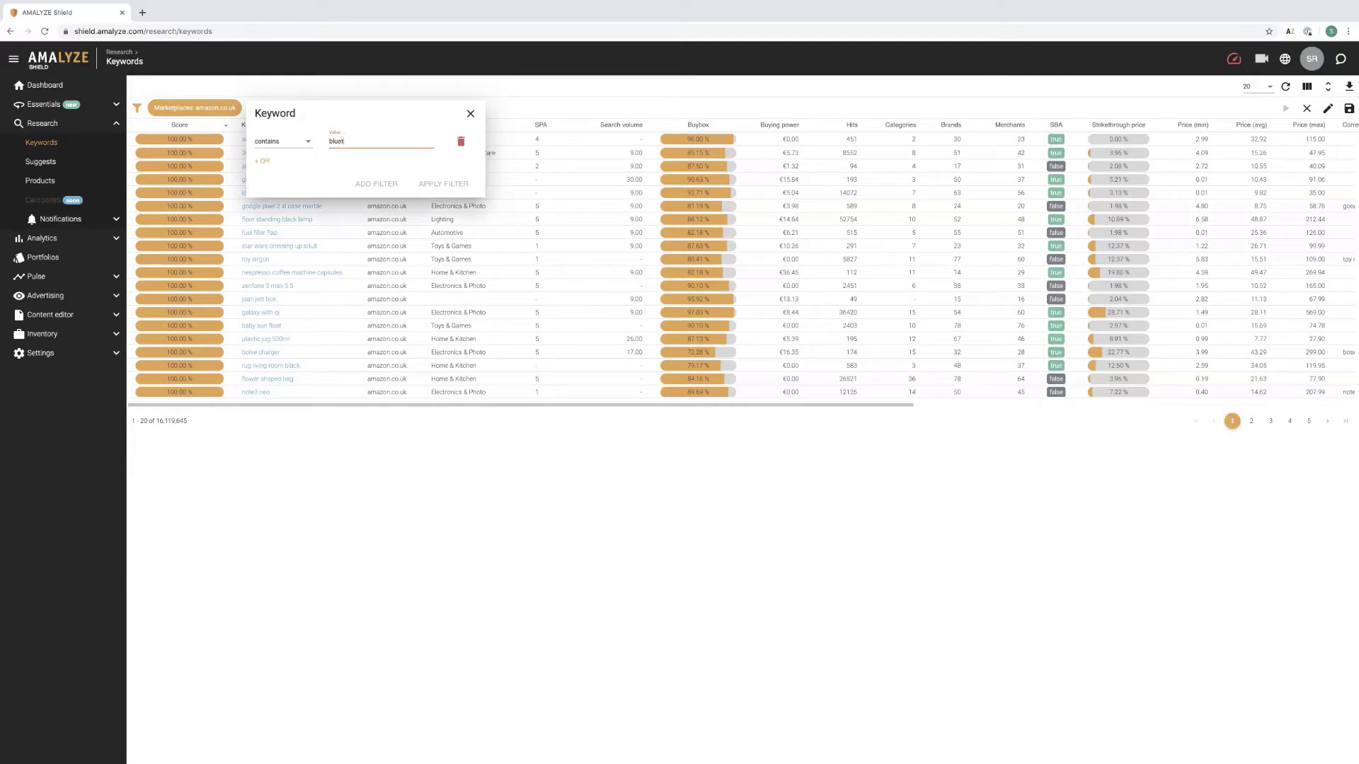
type("ooth headphones")
key("Return")
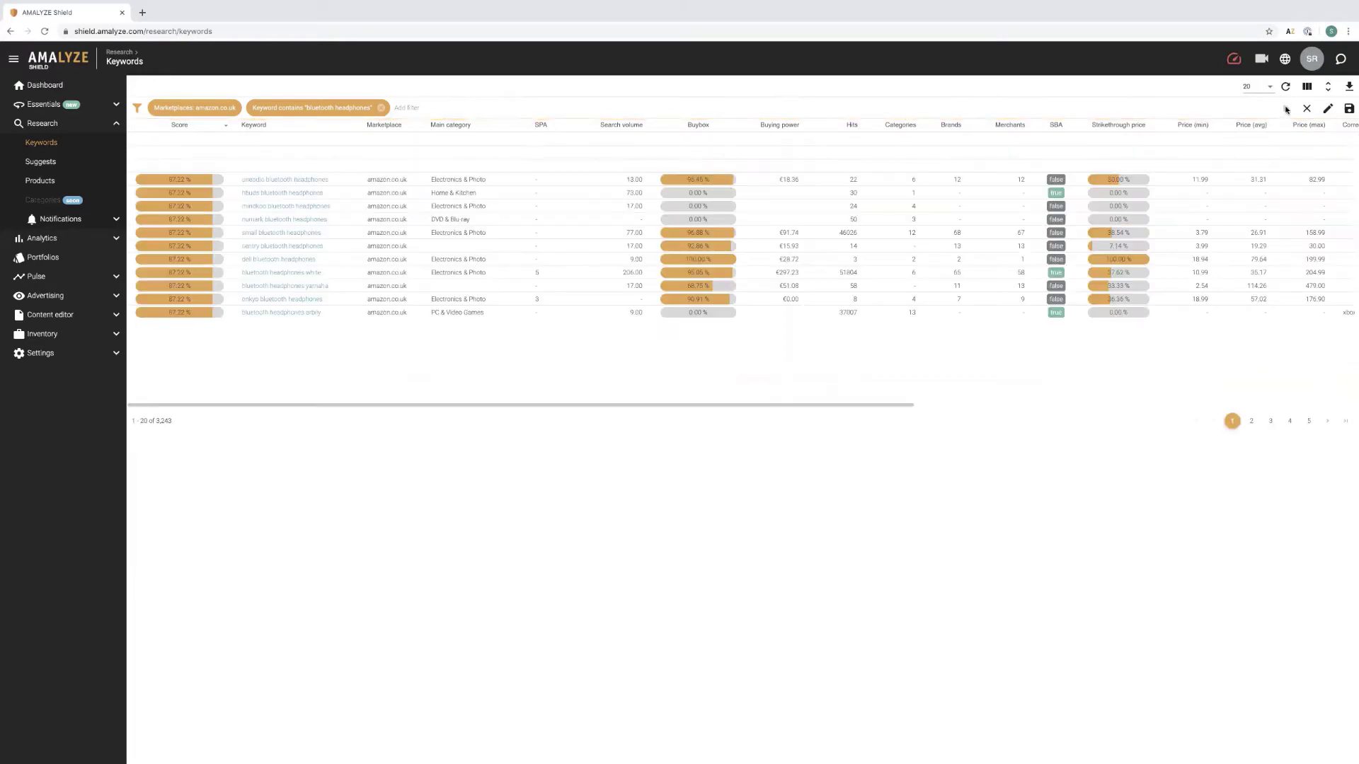
left_click(312, 107)
left_click(440, 182)
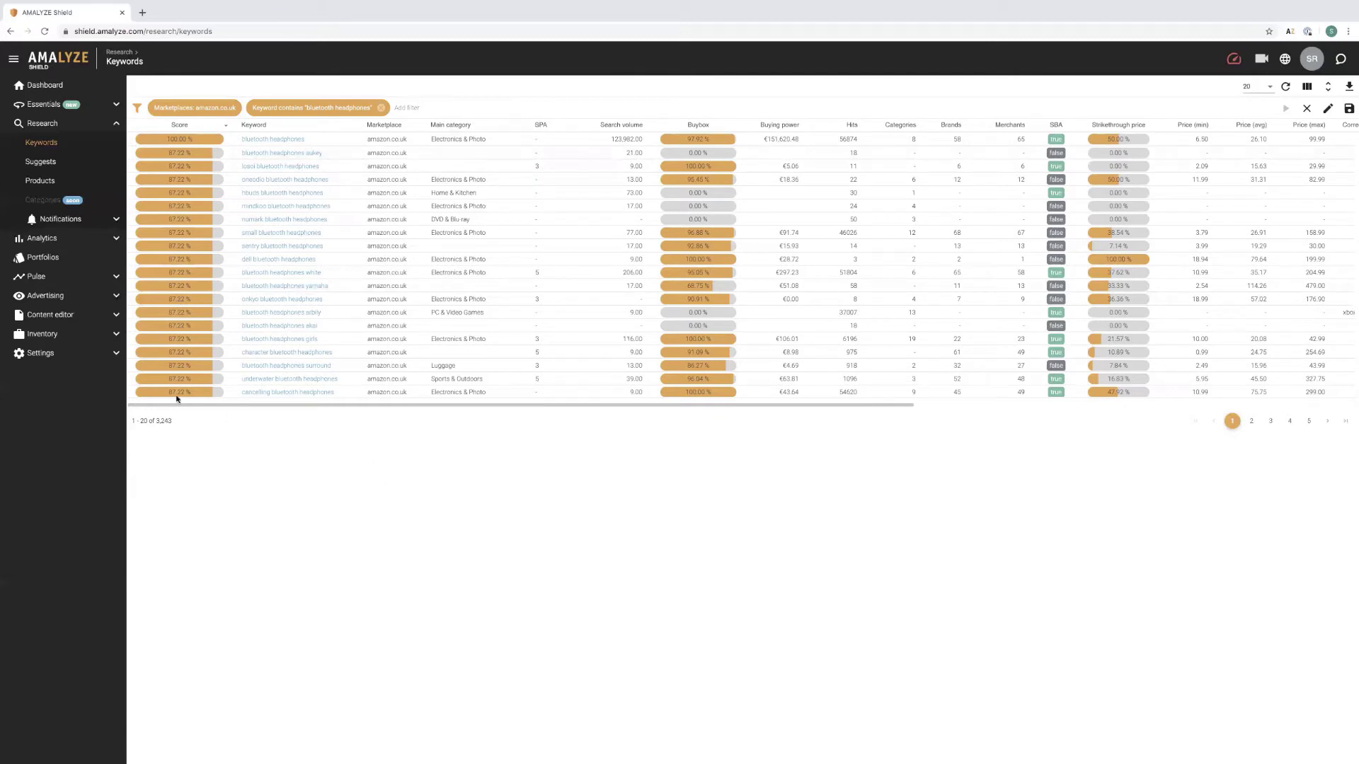
Extend the Keyword filter with the OR condition contains "airpods" and apply it.
left_click(327, 112)
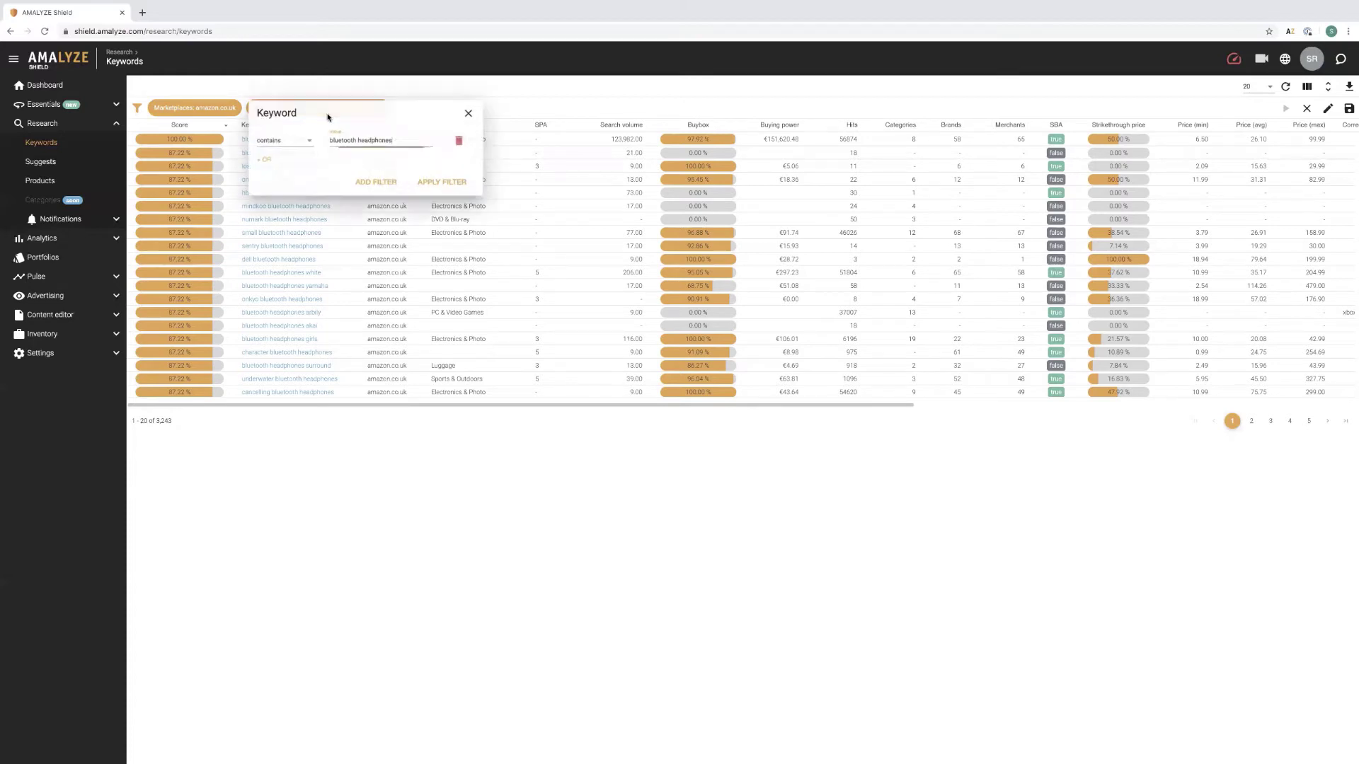
left_click(264, 163)
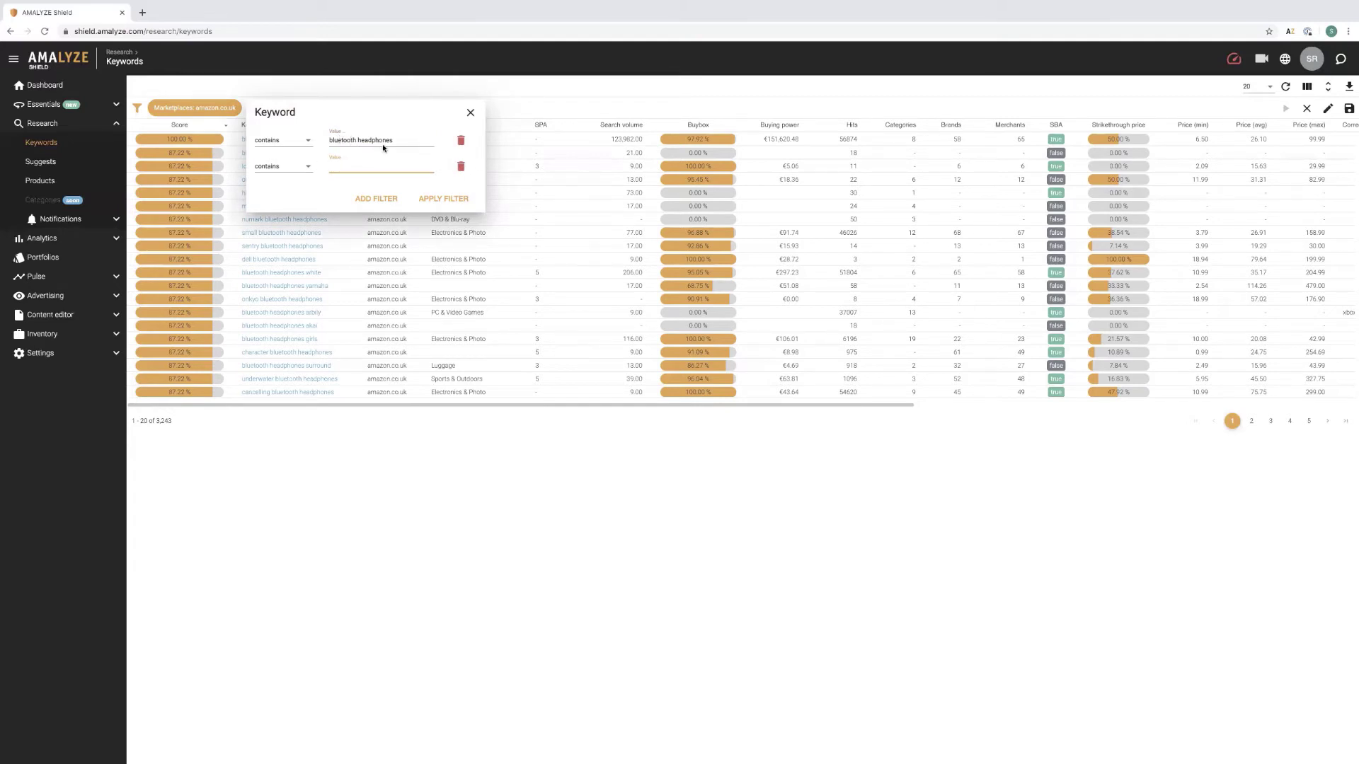
left_click(342, 166)
type("airpods")
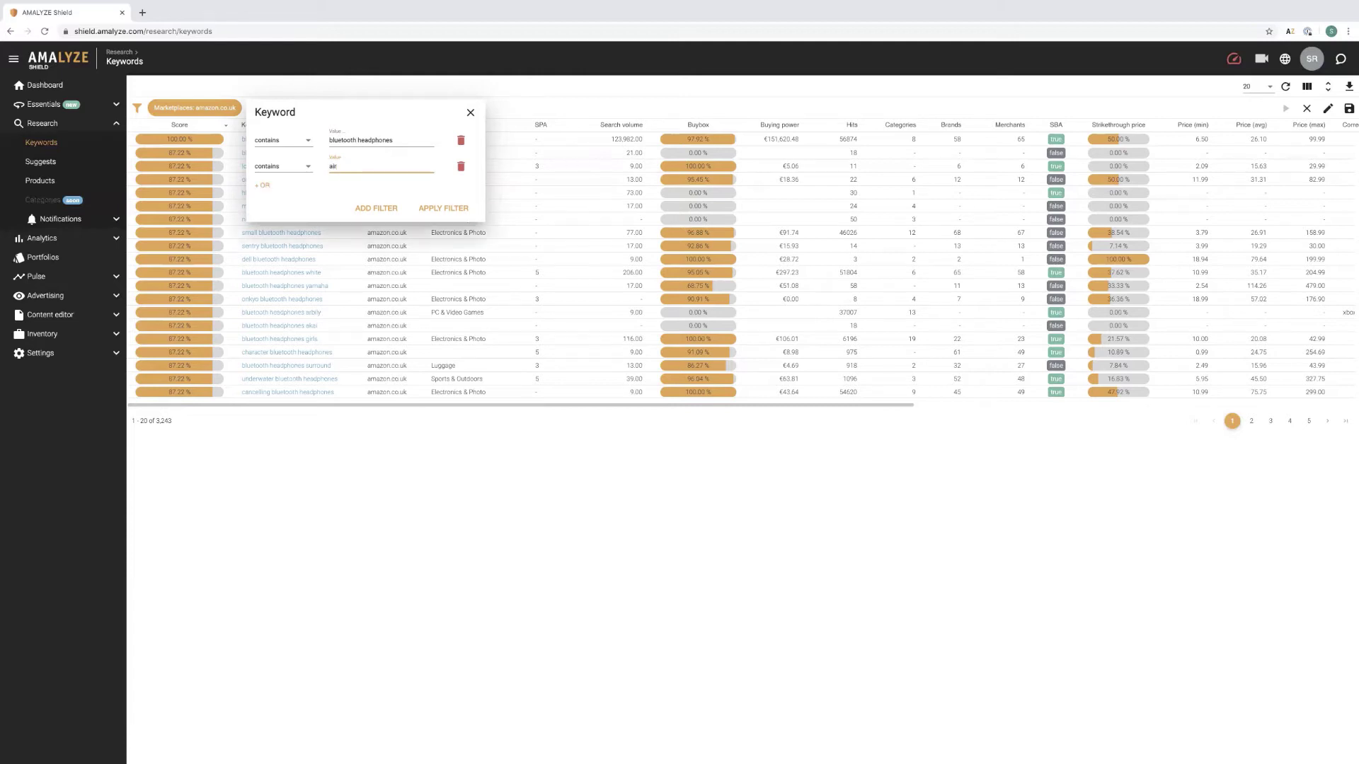
left_click(442, 208)
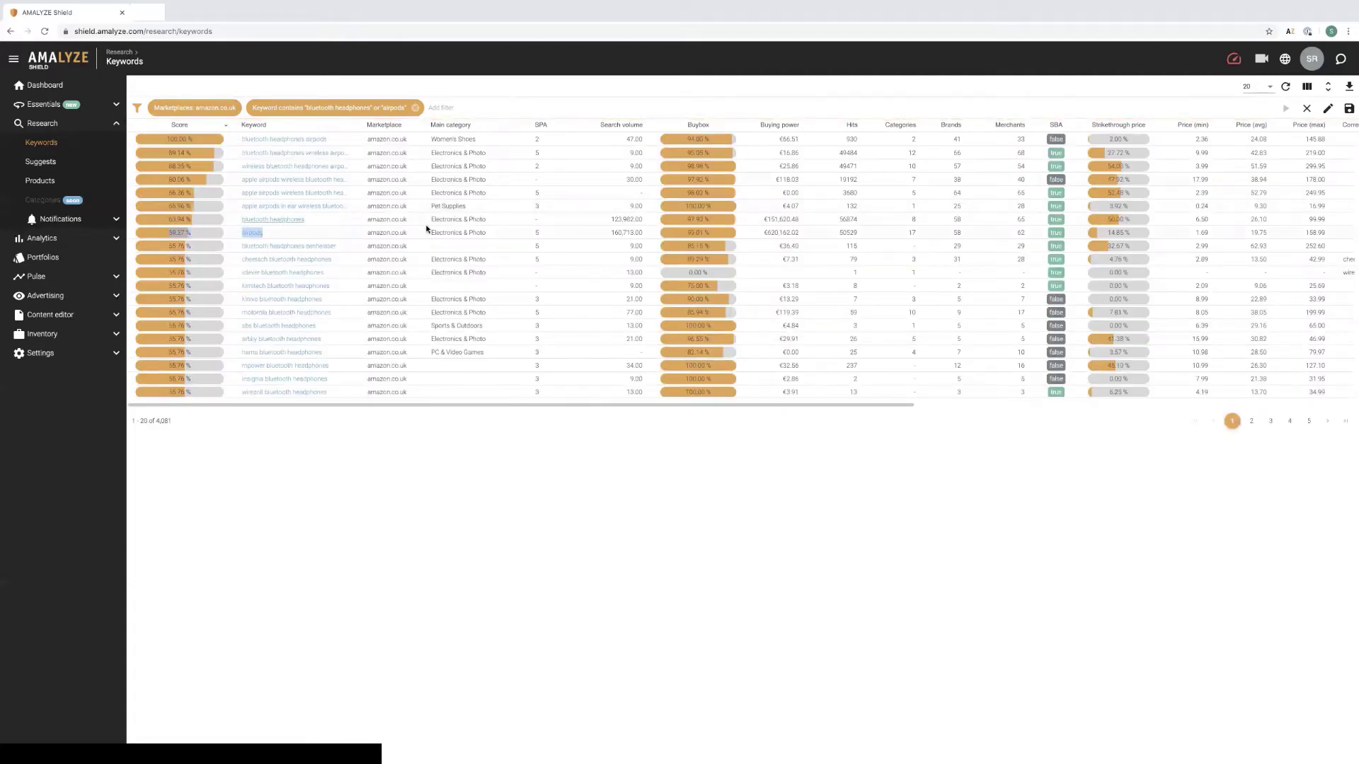
Try a third OR condition "asd" in the Keyword filter, delete it again and reapply the filter.
left_click(333, 107)
left_click(265, 187)
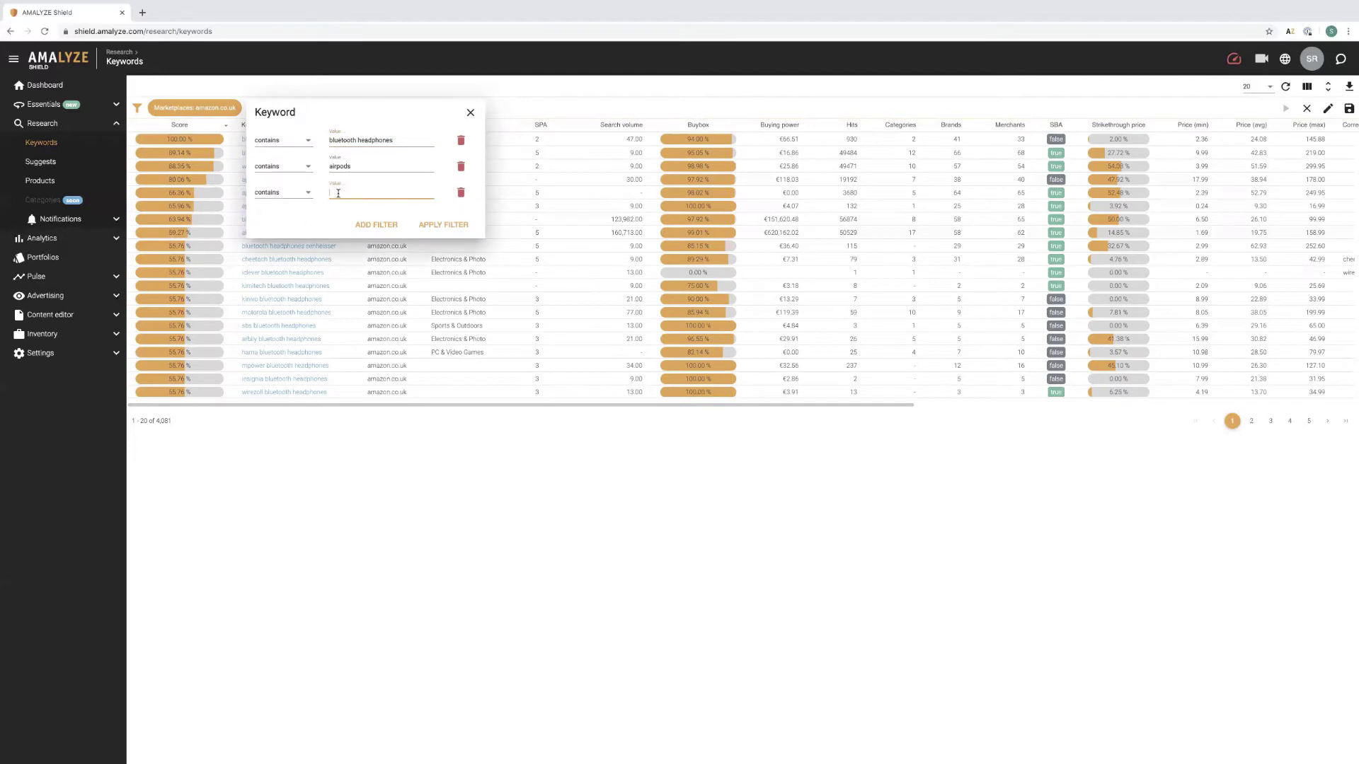
type("asd")
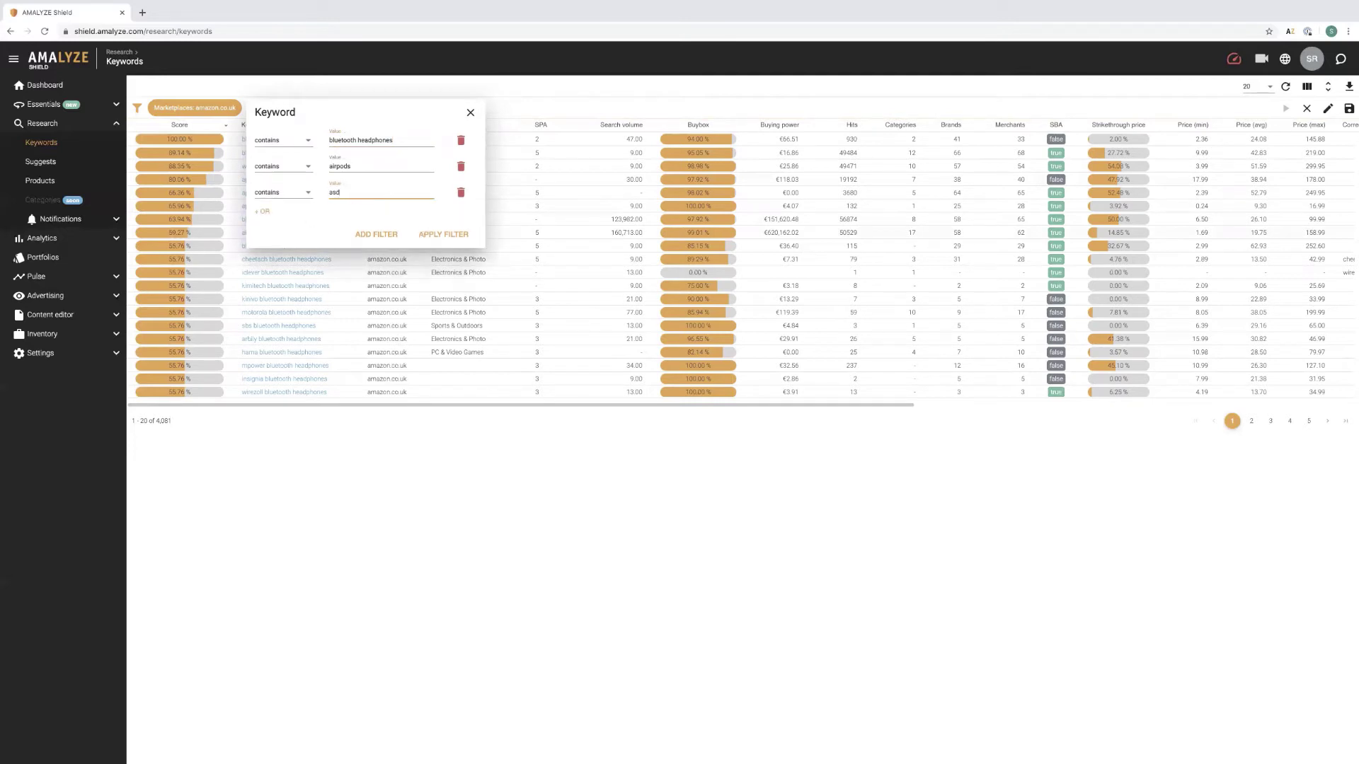
key("BackSpace")
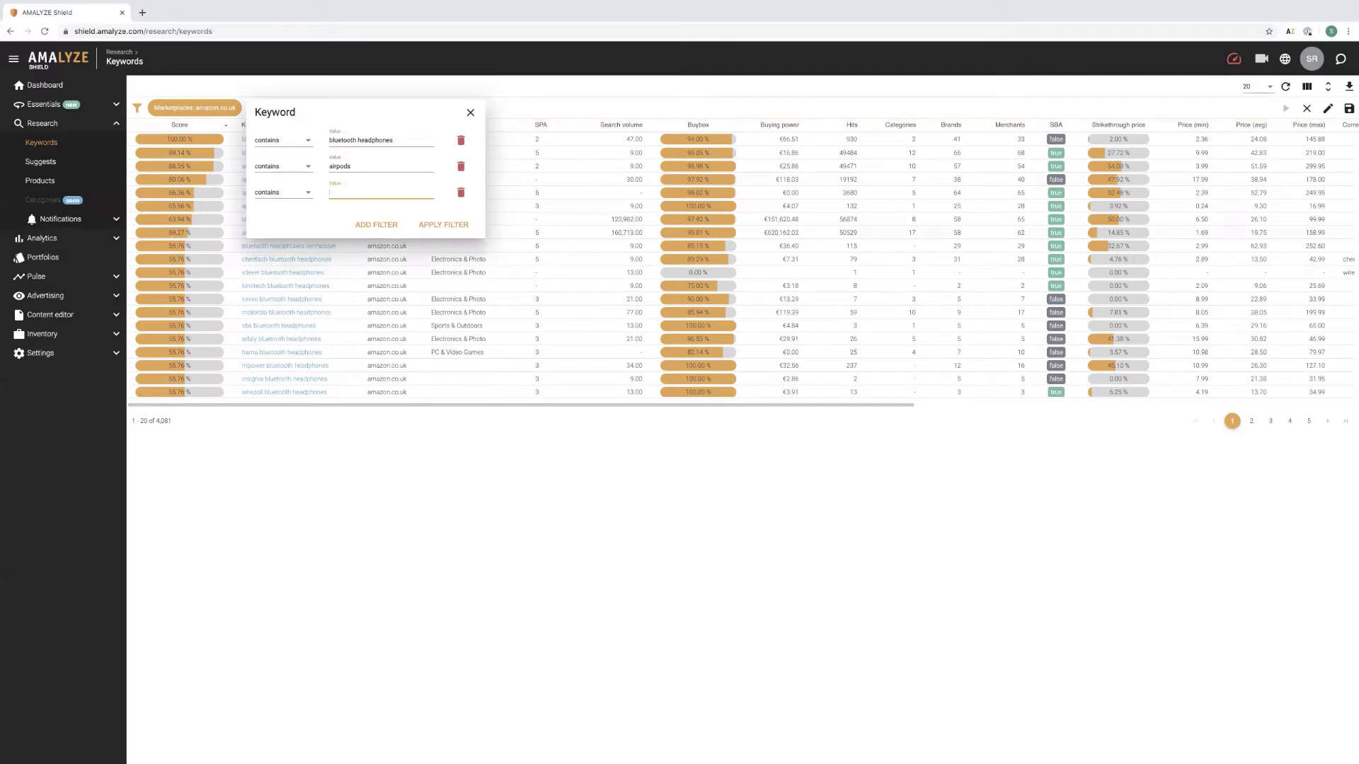
left_click(460, 195)
left_click(430, 211)
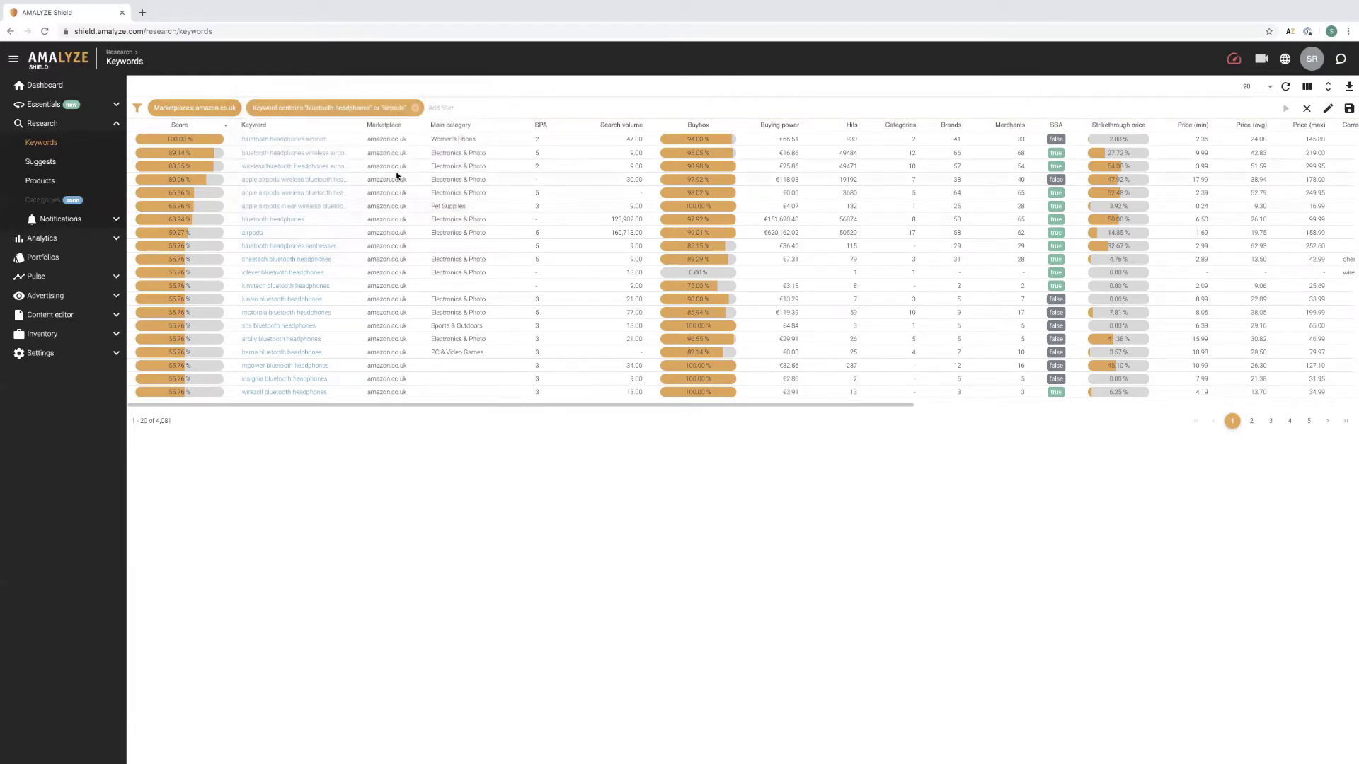
Remove the Keyword filter from the table and add a Reviews filter in its place.
left_click(416, 109)
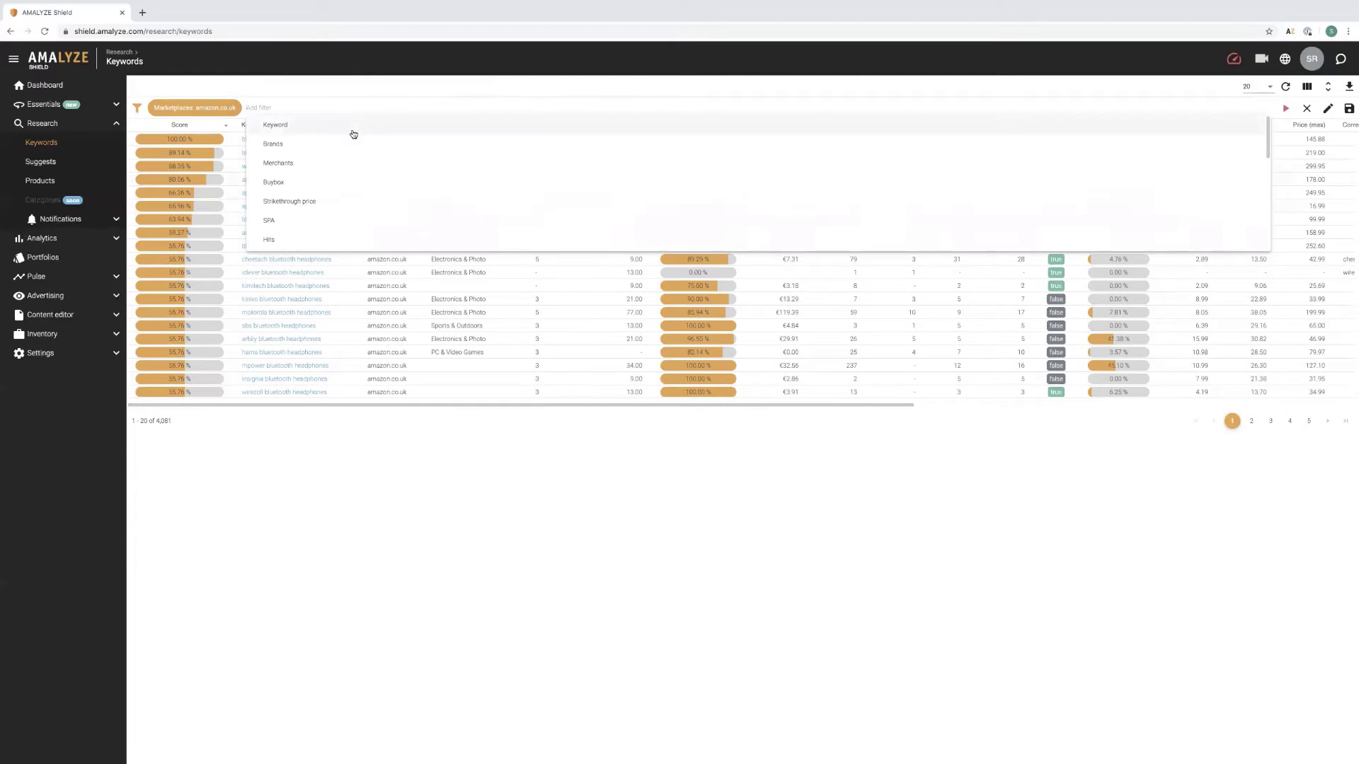
scroll(352, 176, "down", 6)
scroll(353, 179, "down", 1)
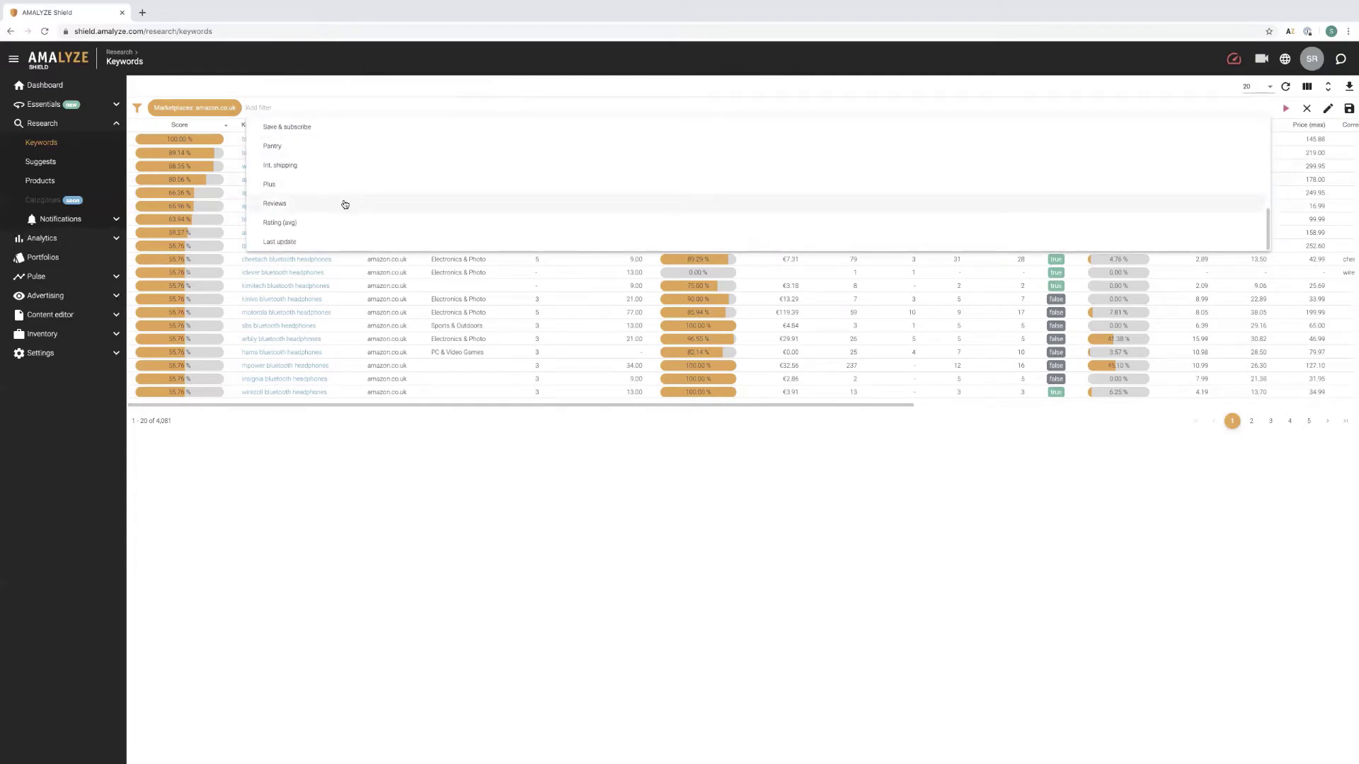
left_click(345, 204)
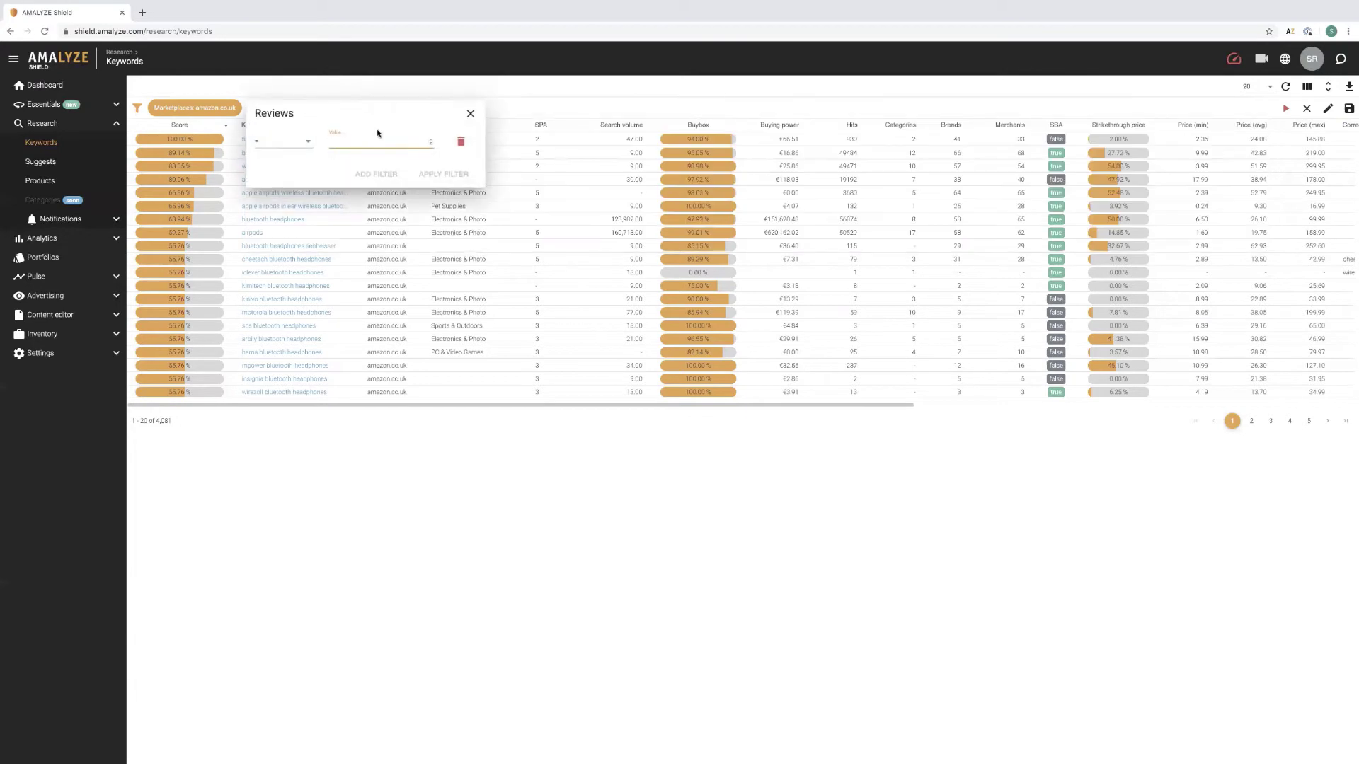
Review the comparison operators of the Reviews filter, set it to greater than 30 and apply it.
left_click(289, 143)
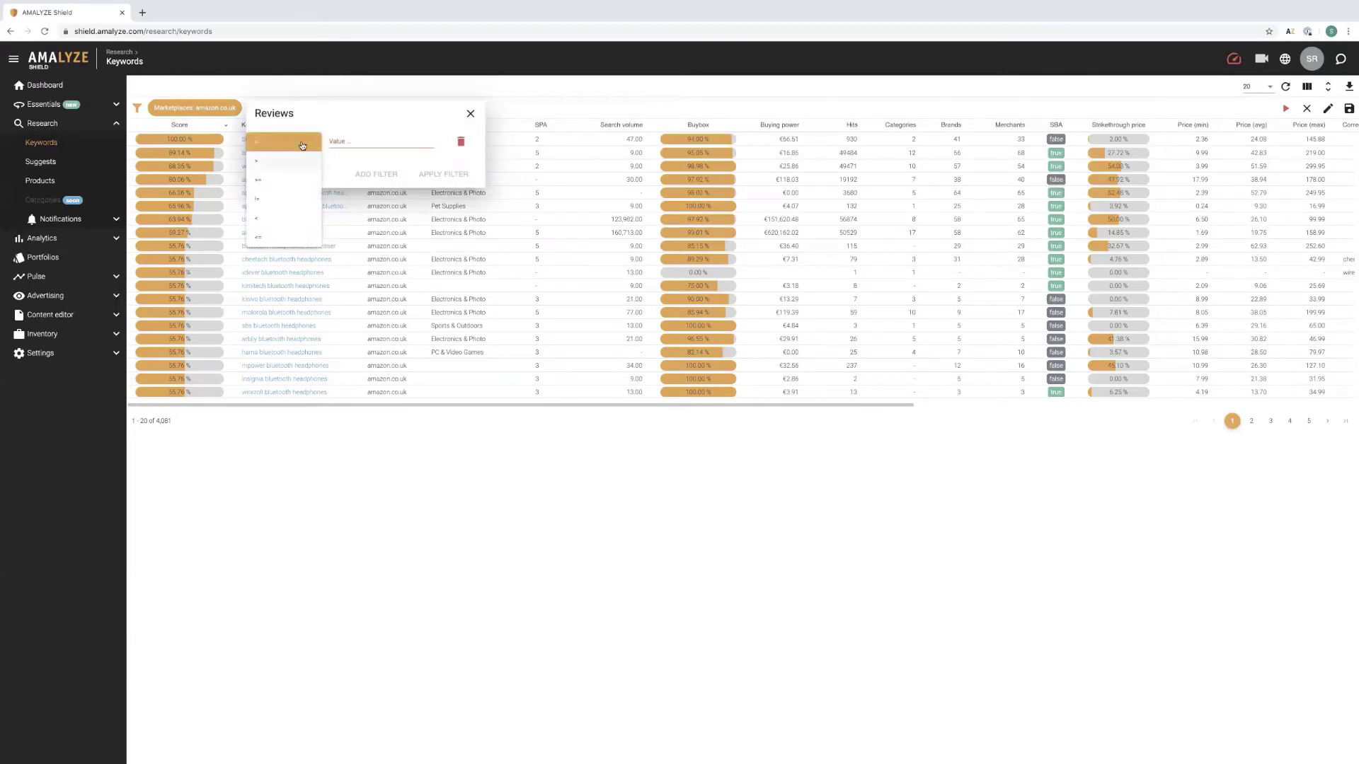
left_click(278, 155)
left_click(272, 146)
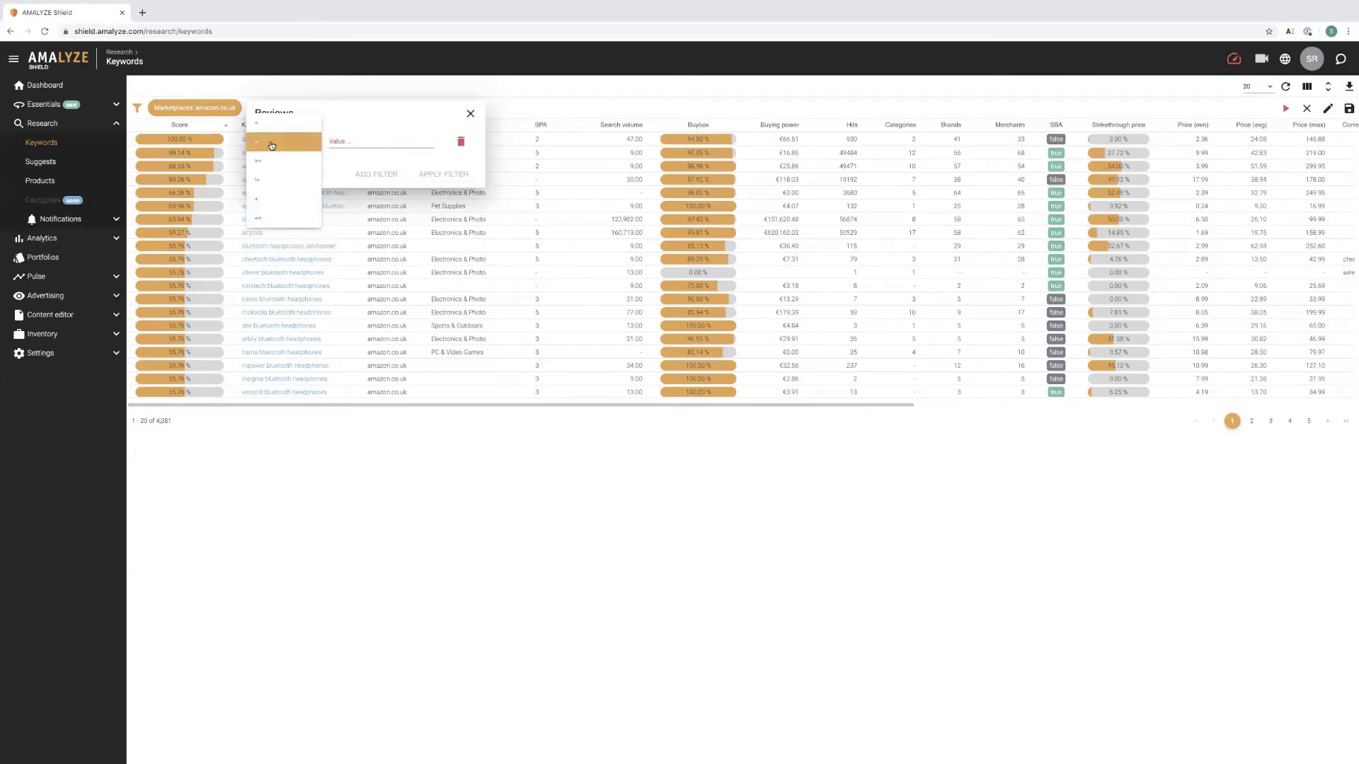
left_click(286, 107)
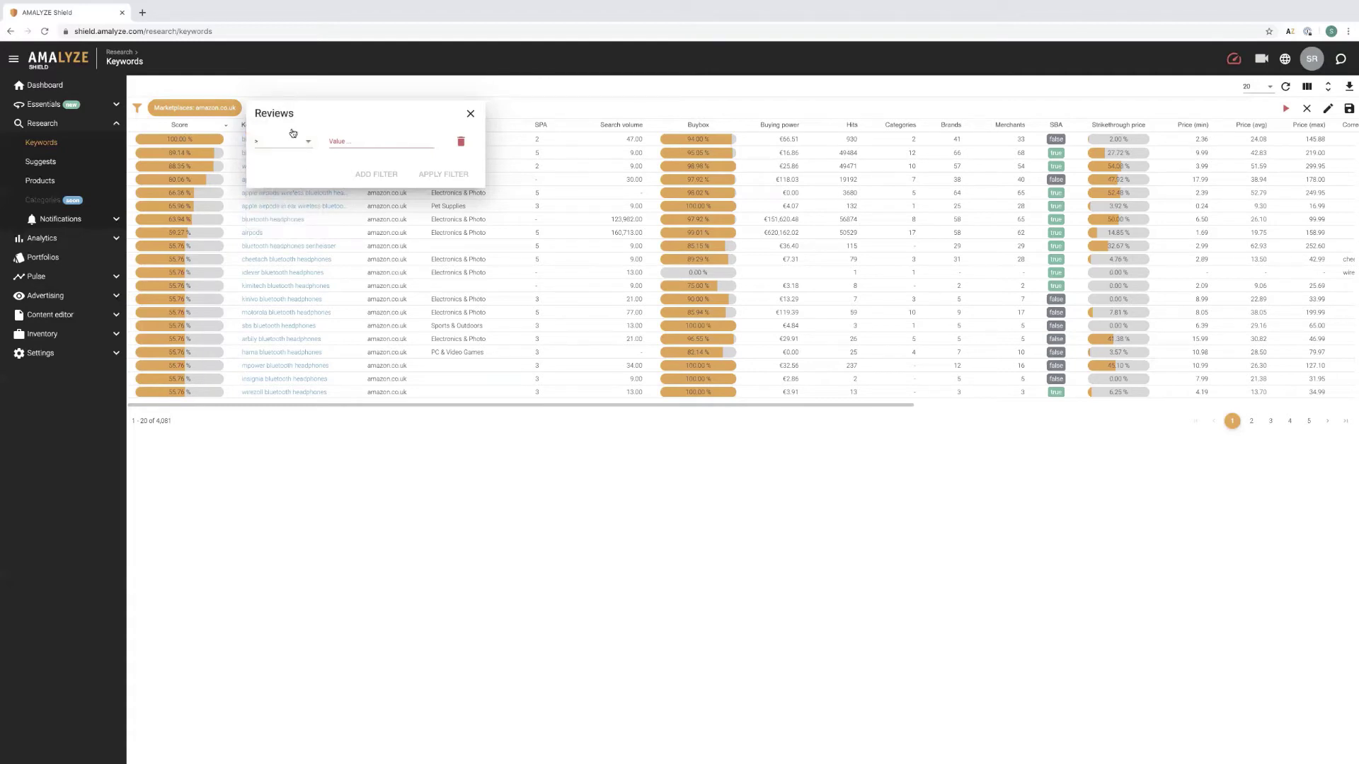
left_click(279, 146)
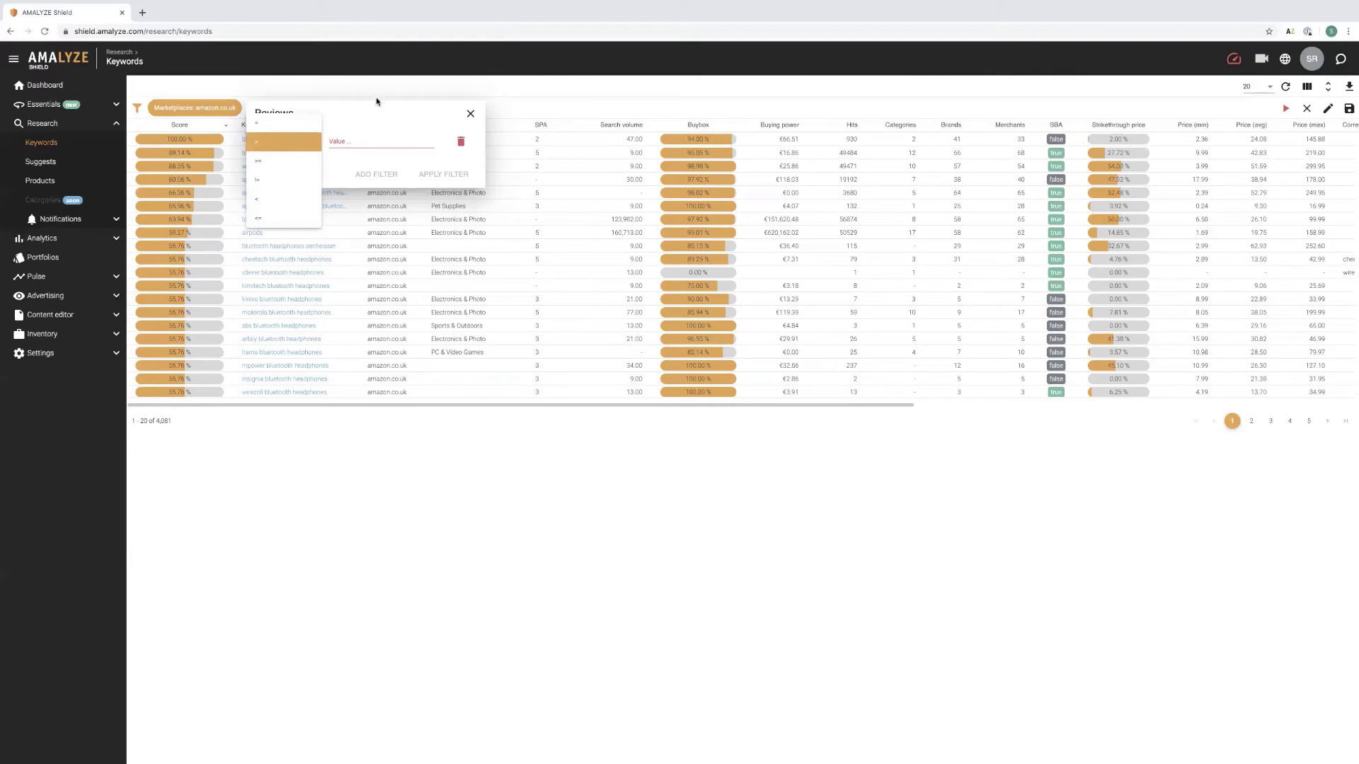
left_click(345, 111)
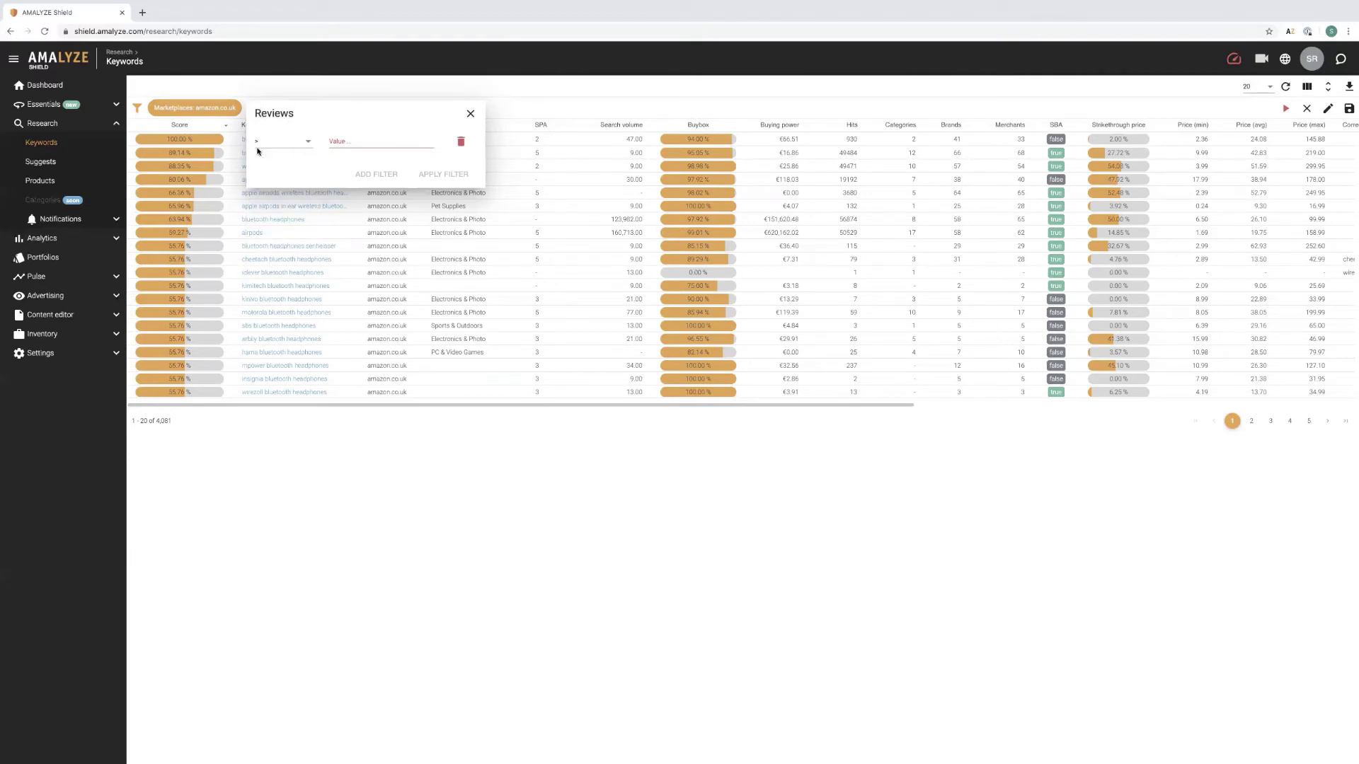
left_click(277, 143)
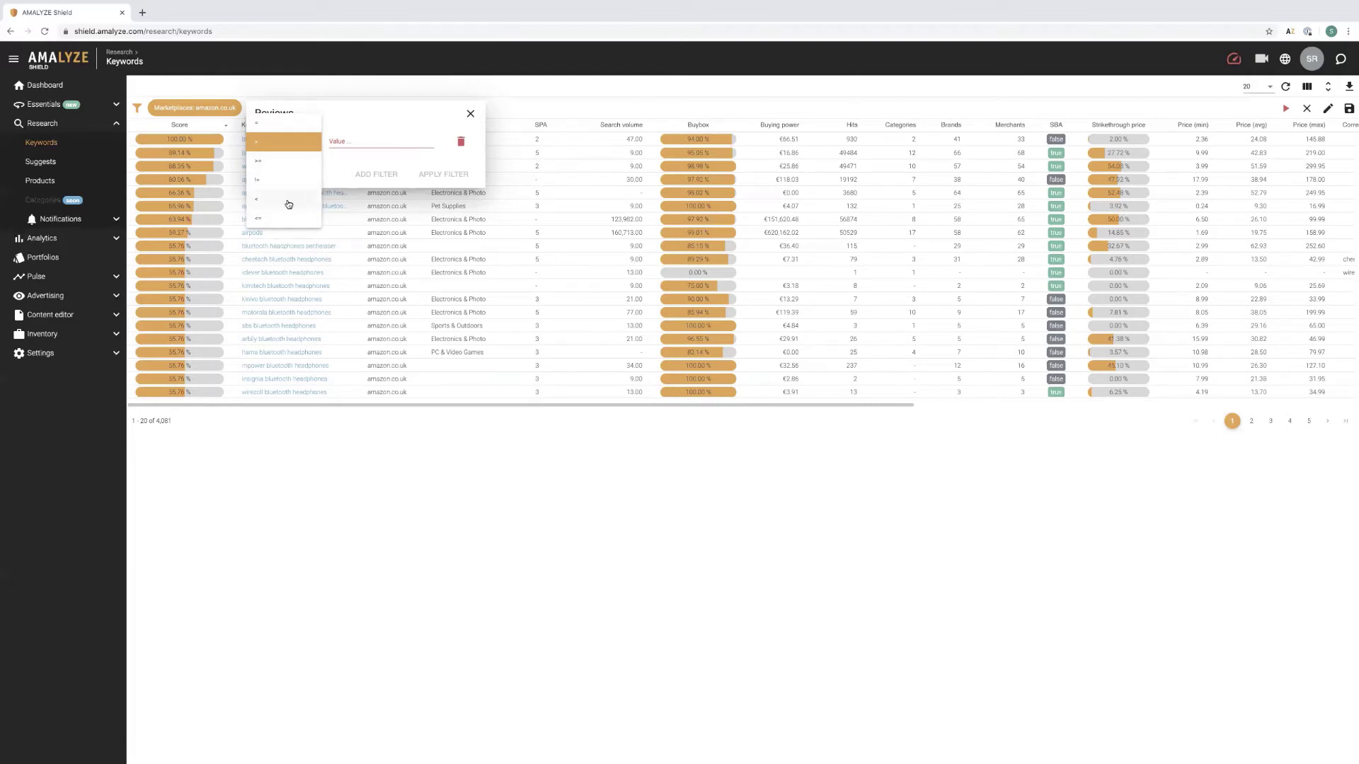
left_click(281, 143)
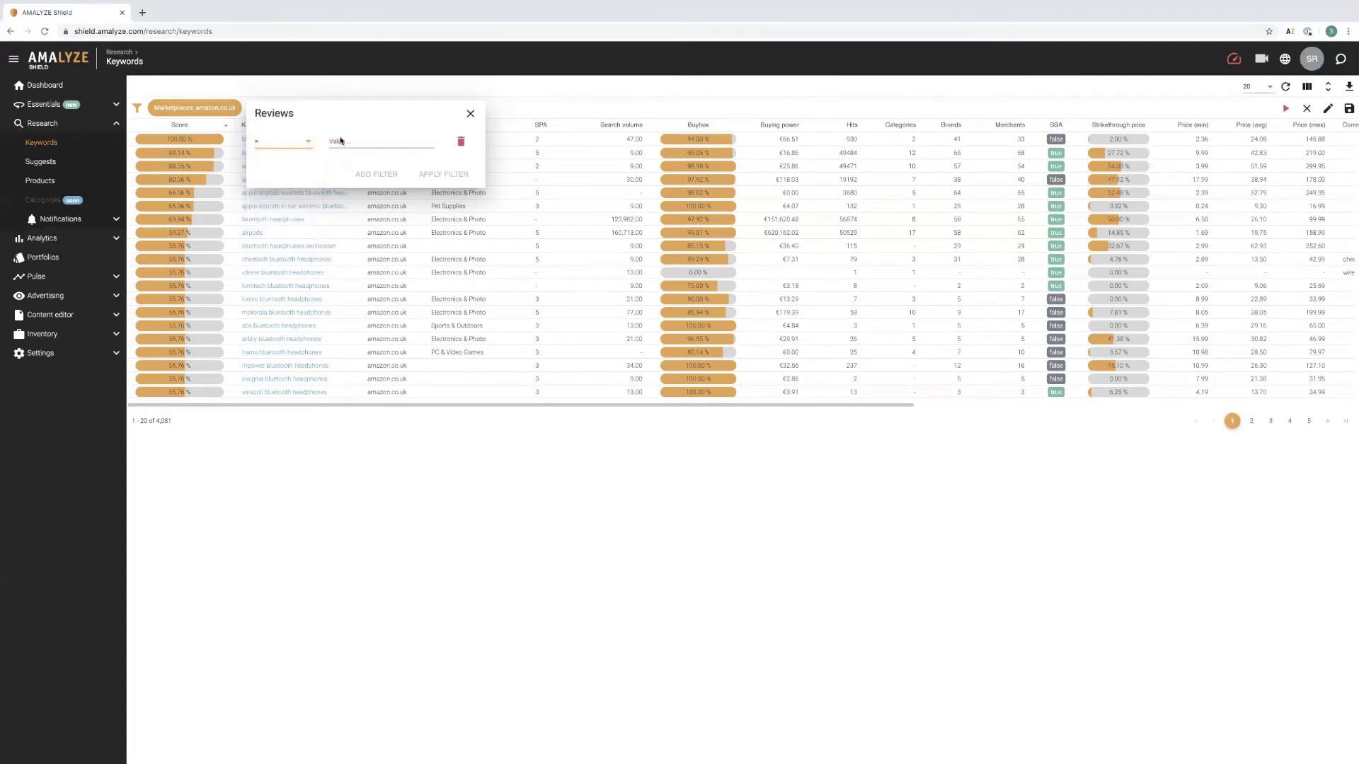
left_click(338, 141)
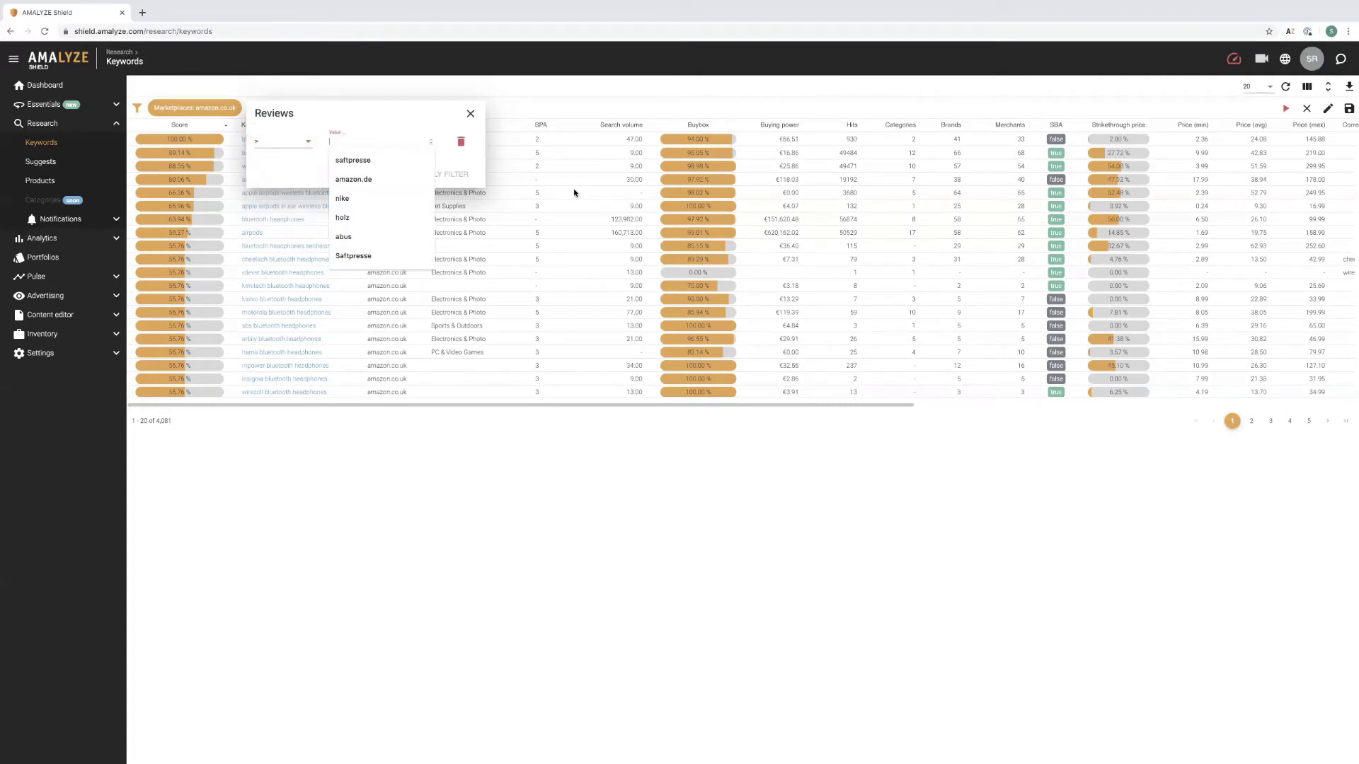
type("30")
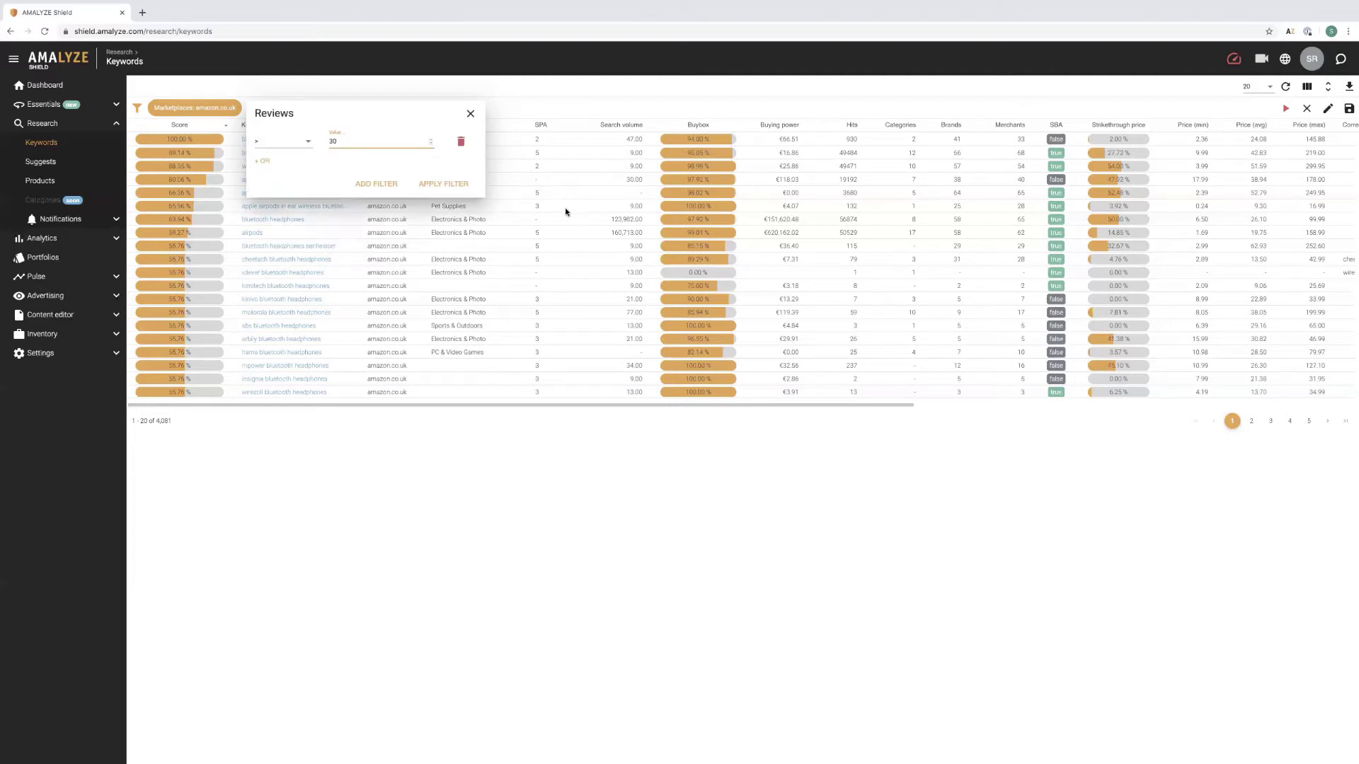
left_click(451, 181)
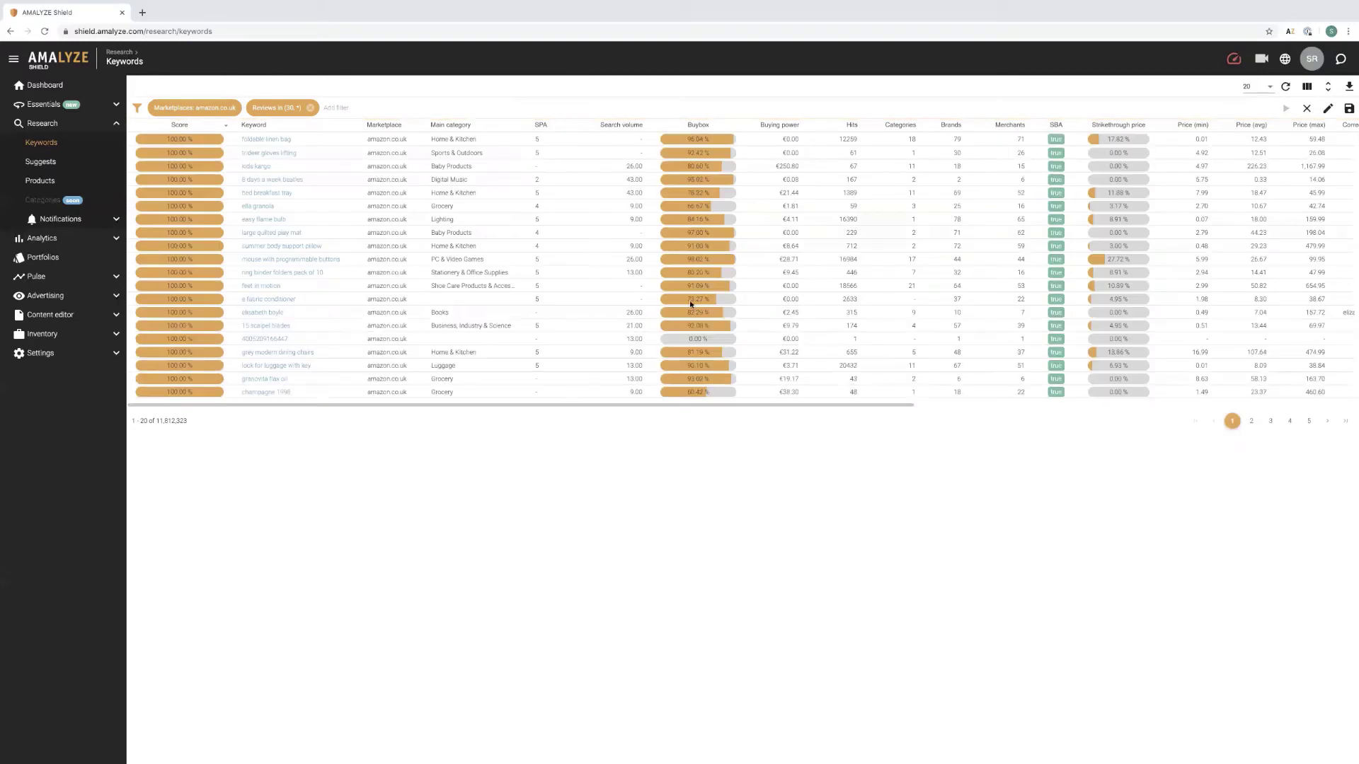
Move the Reviews column of the keyword table between Score and Keyword.
left_click_drag(852, 405, 1235, 395)
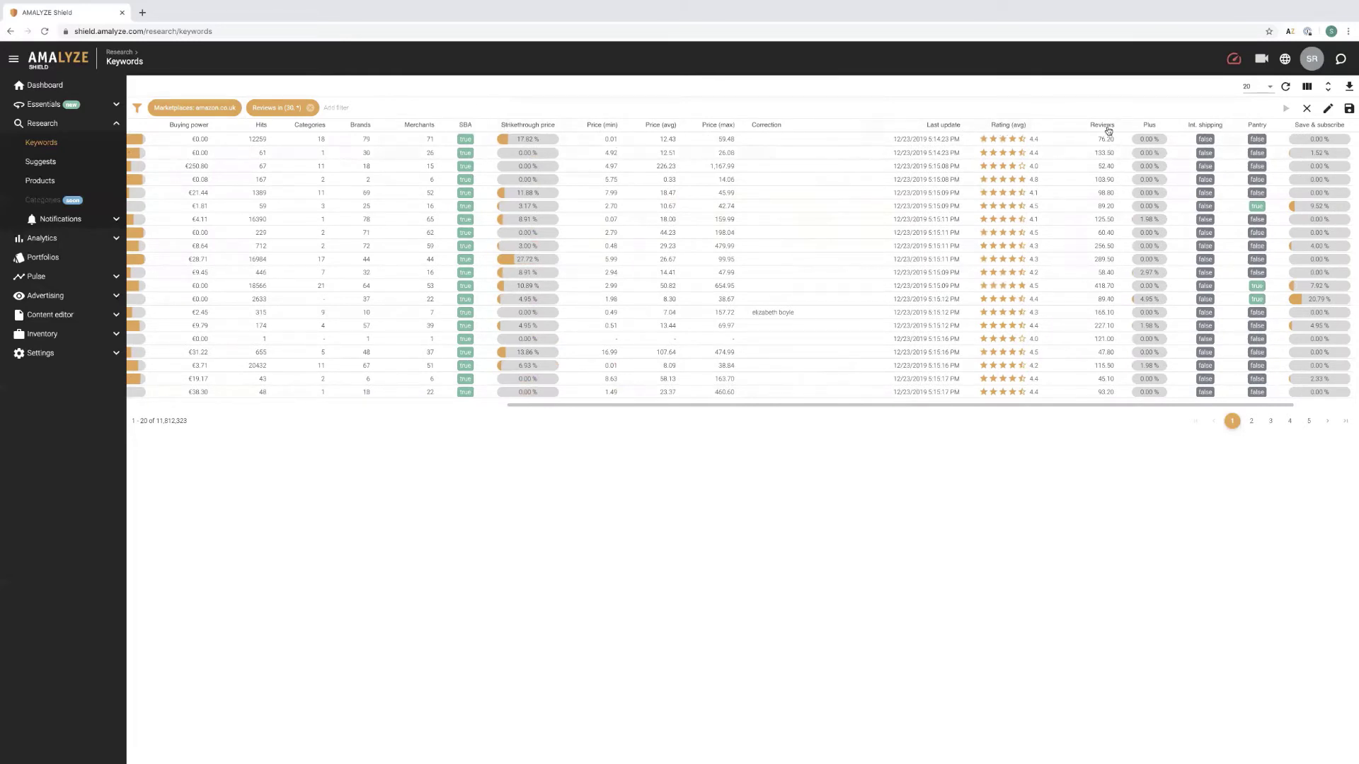
left_click_drag(1104, 126, 288, 155)
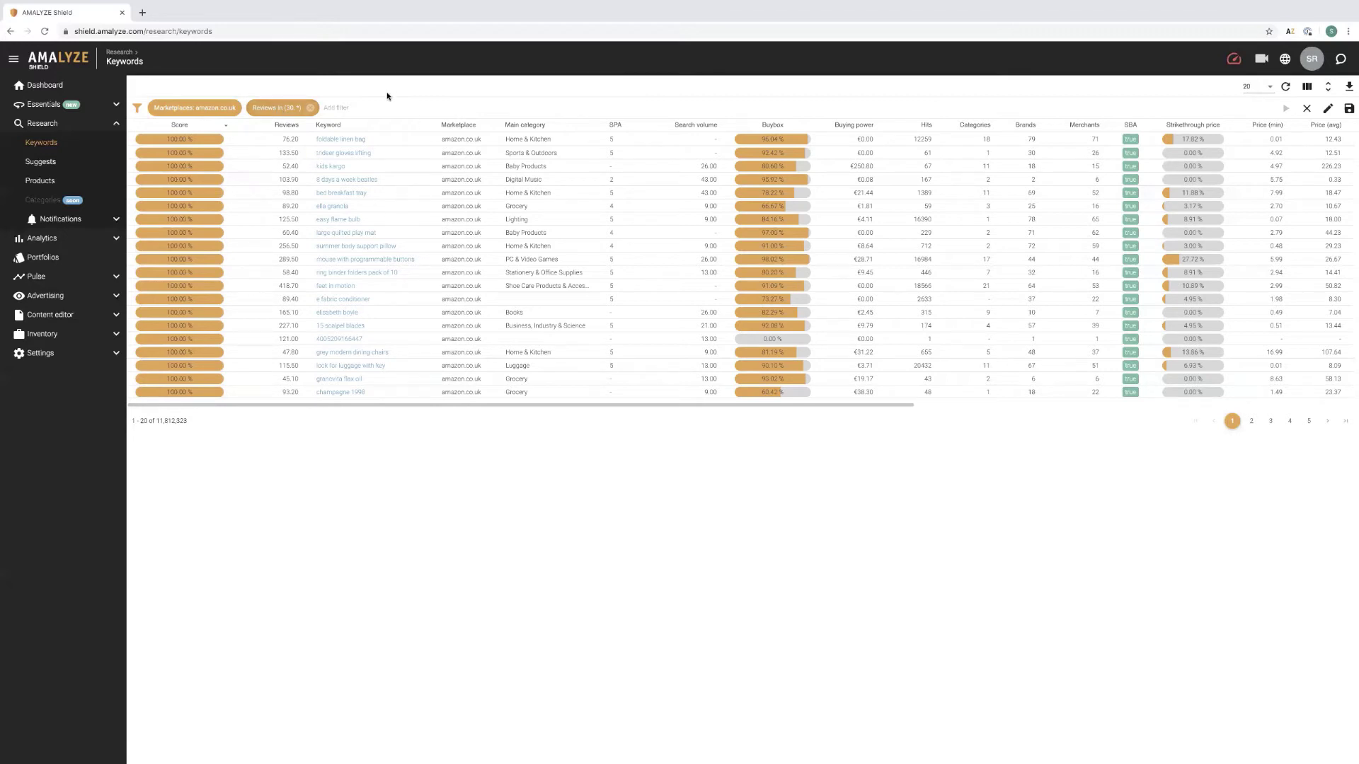
Sort the keyword table by Reviews in descending order and switch the sorting to ascending.
mouse_move(290, 130)
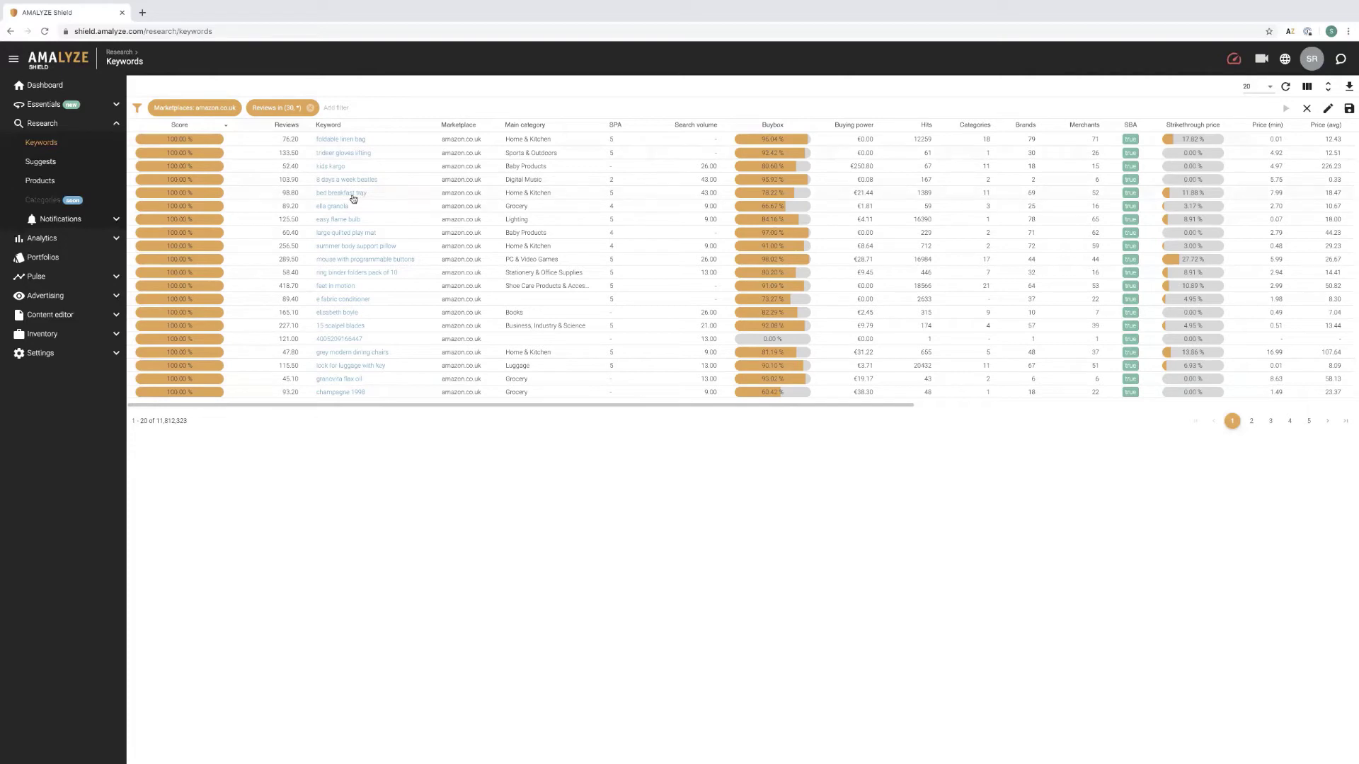
left_click(287, 126)
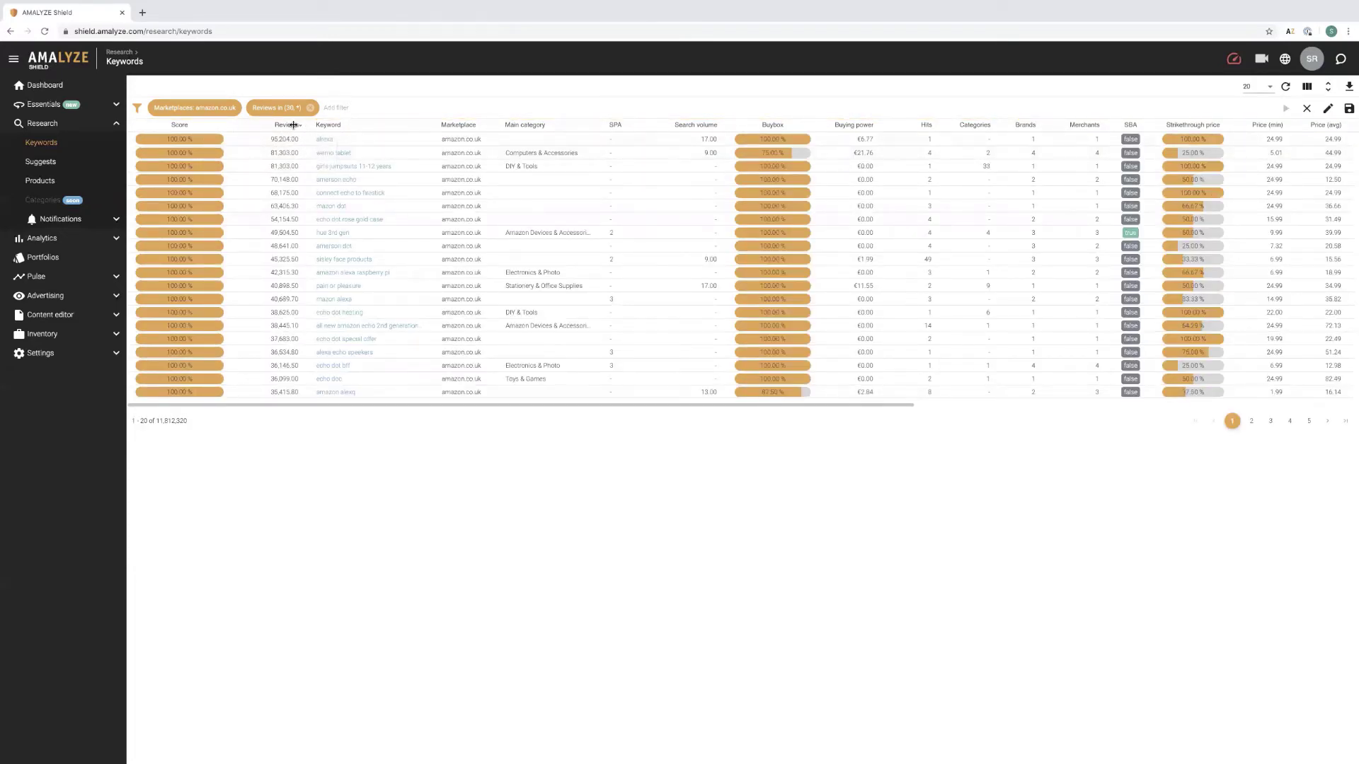
left_click(291, 125)
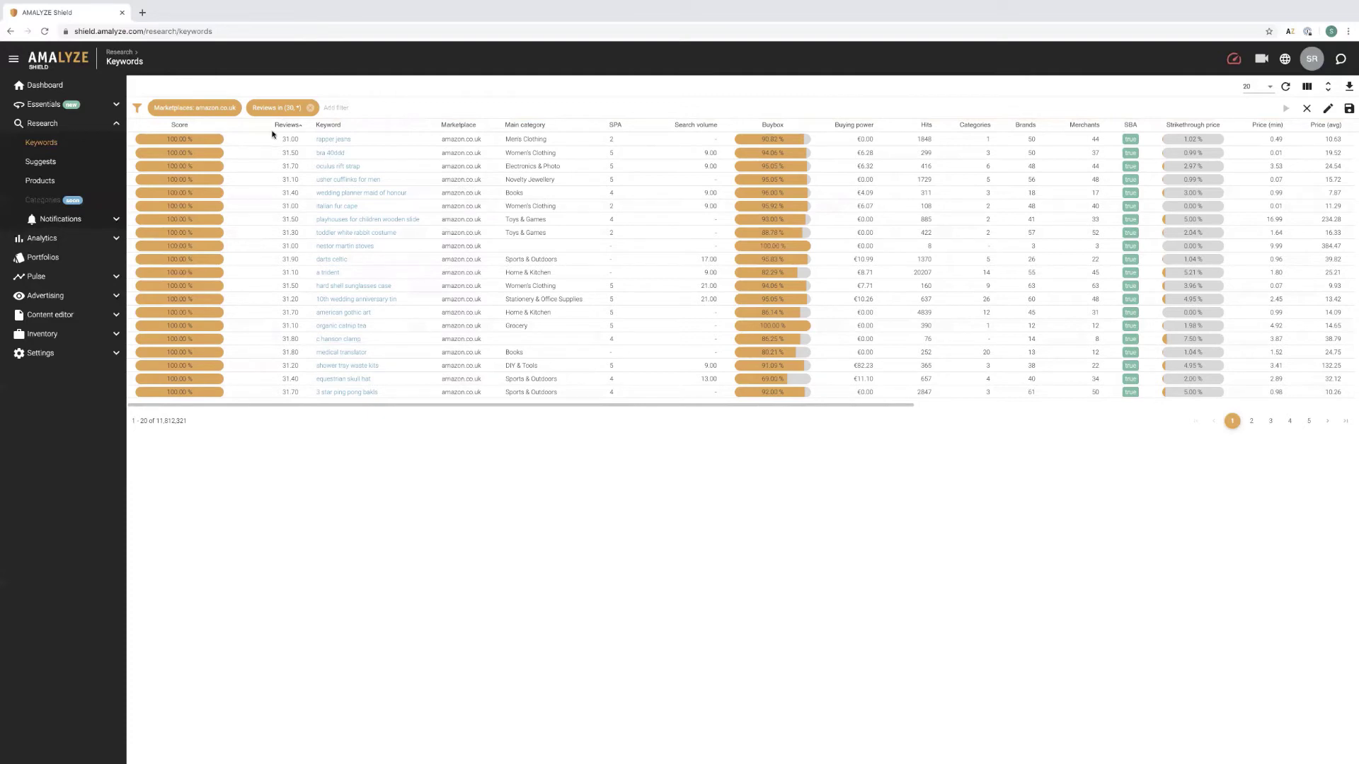
mouse_move(296, 130)
mouse_move(1032, 128)
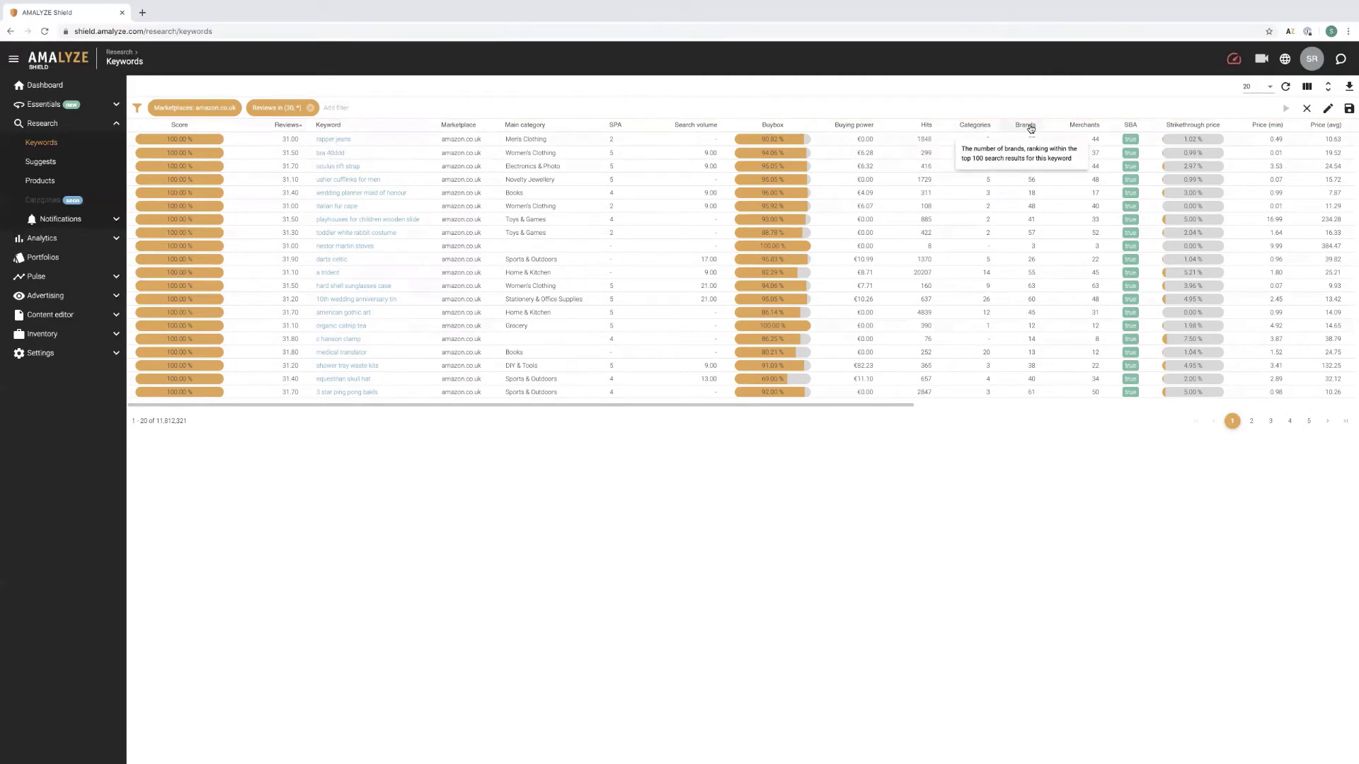
Replace the Reviews filter of the keyword table with an Int. shipping filter set to true and apply it.
mouse_move(986, 128)
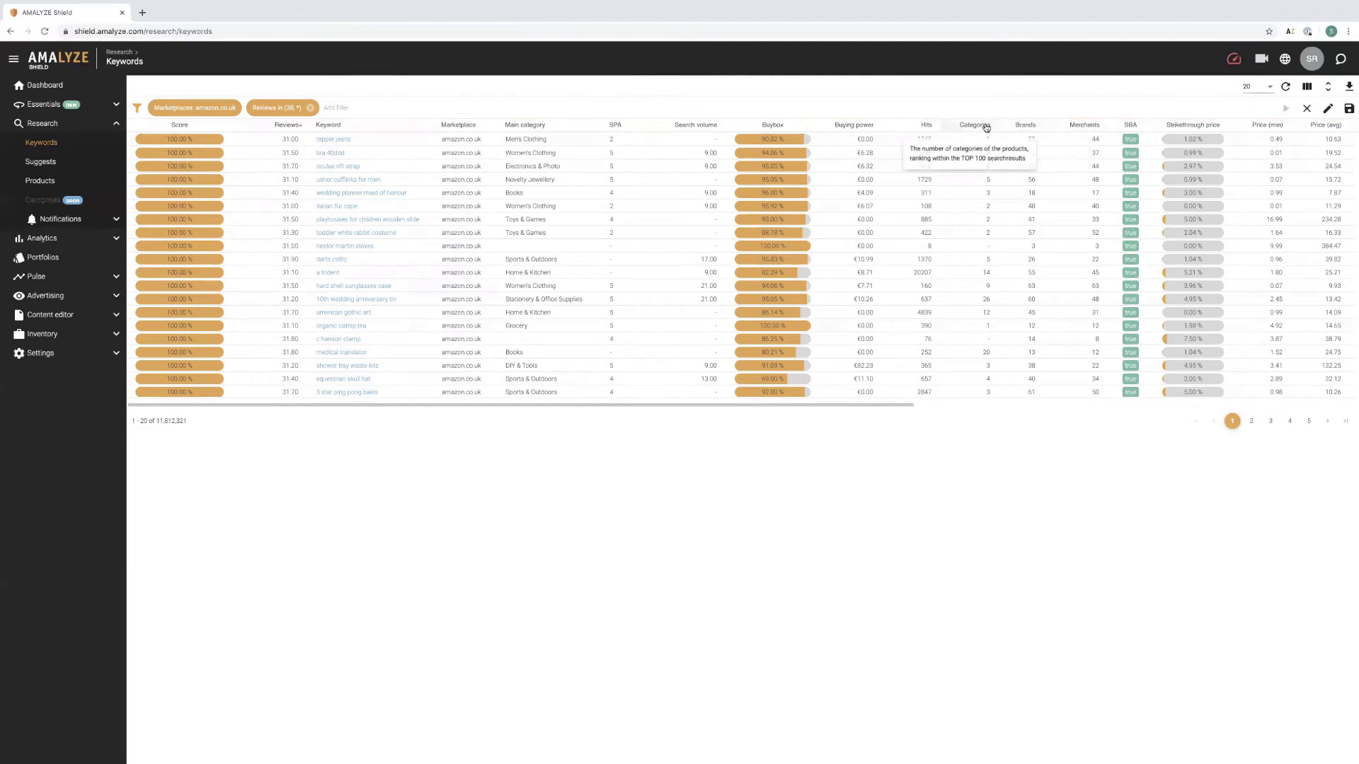
mouse_move(616, 126)
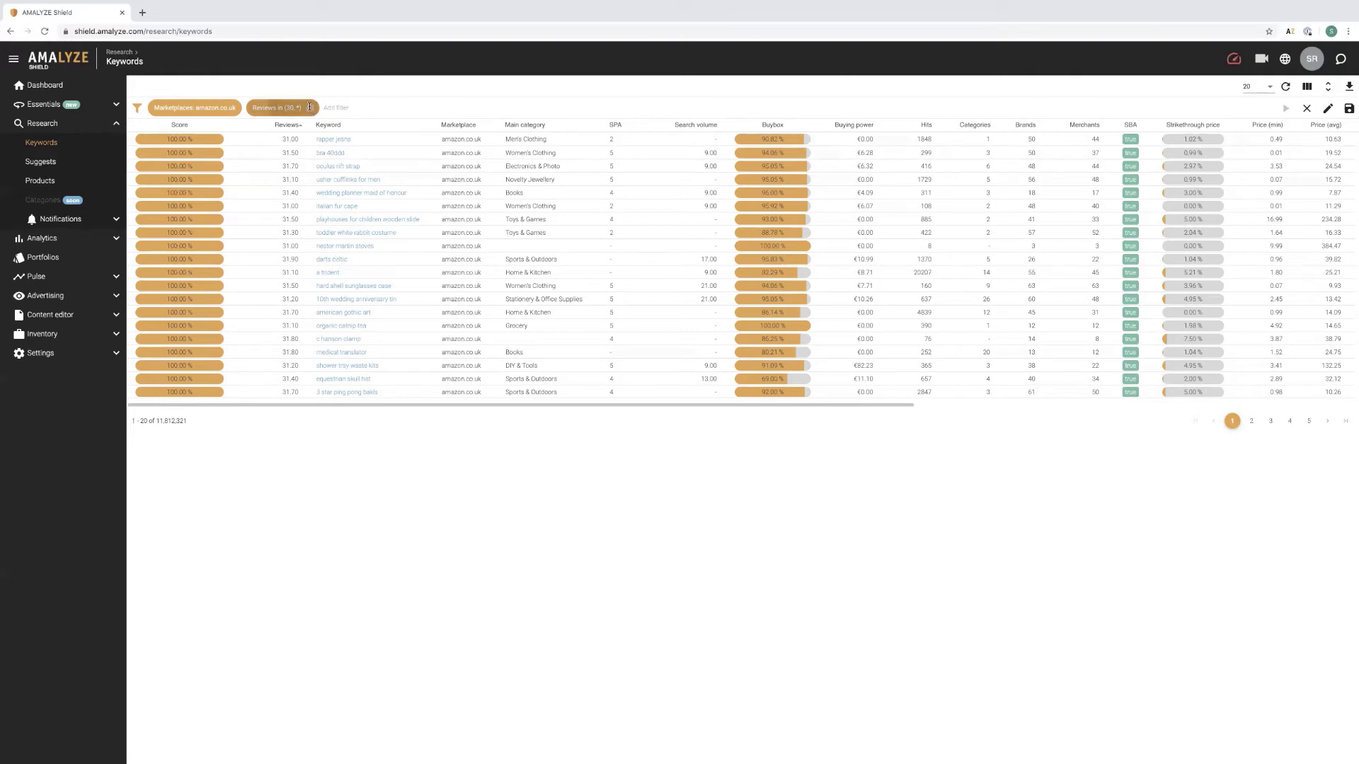
left_click(311, 109)
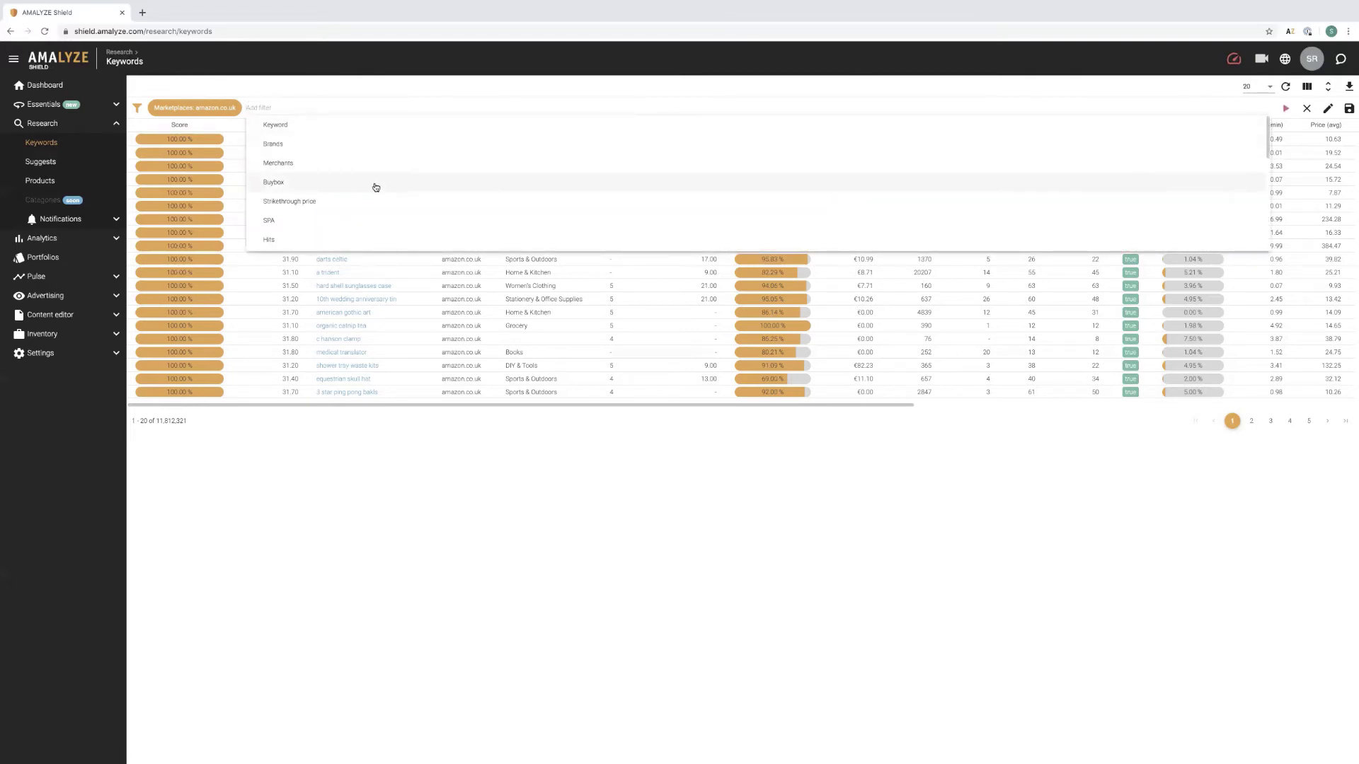
scroll(388, 187, "down", 5)
scroll(388, 205, "down", 3)
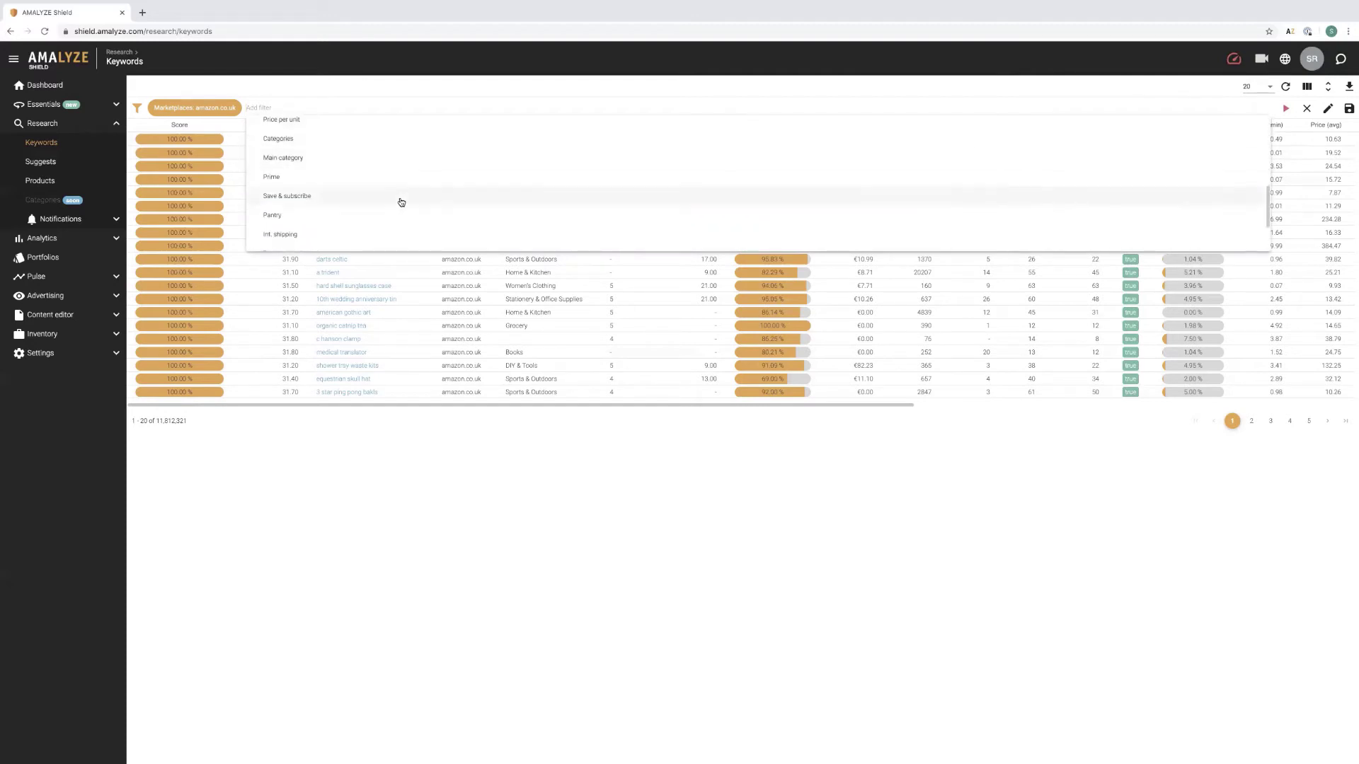
scroll(462, 204, "up", 2)
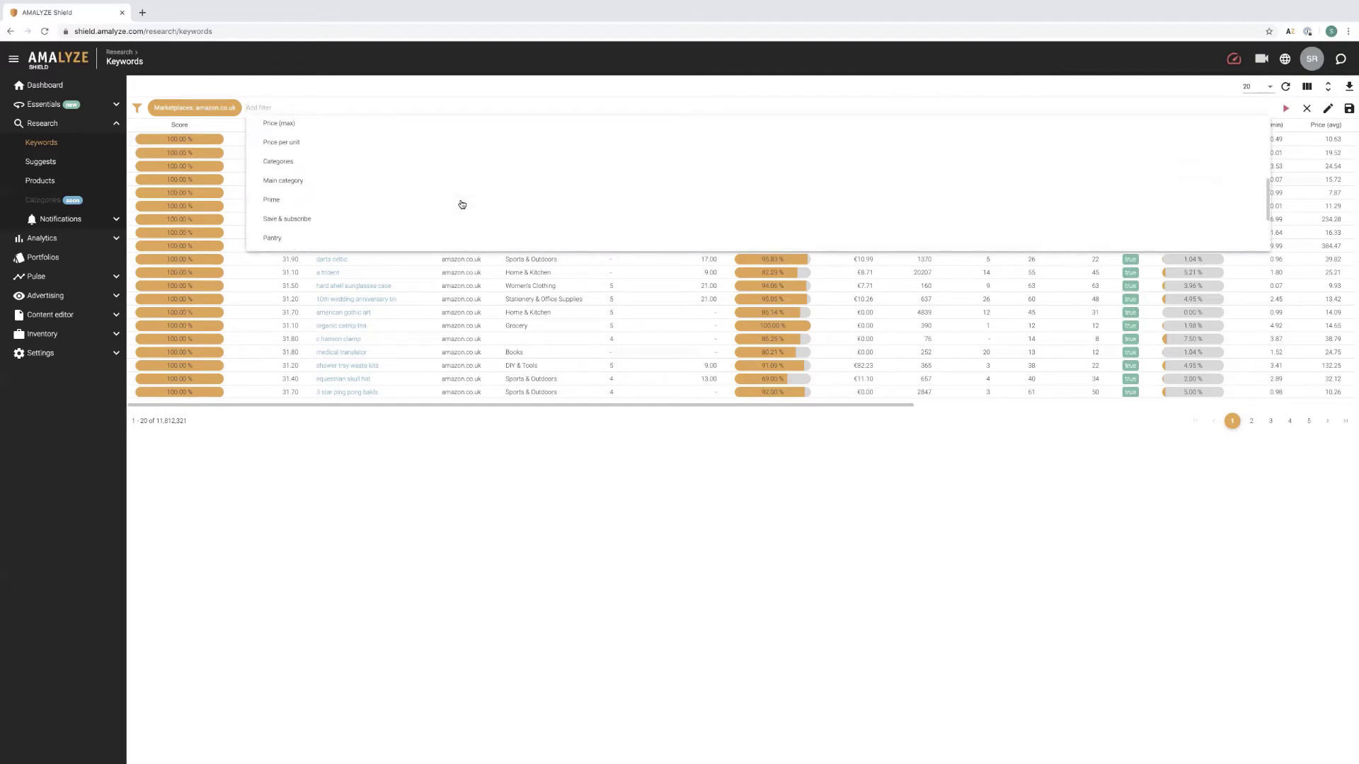
scroll(389, 212, "down", 3)
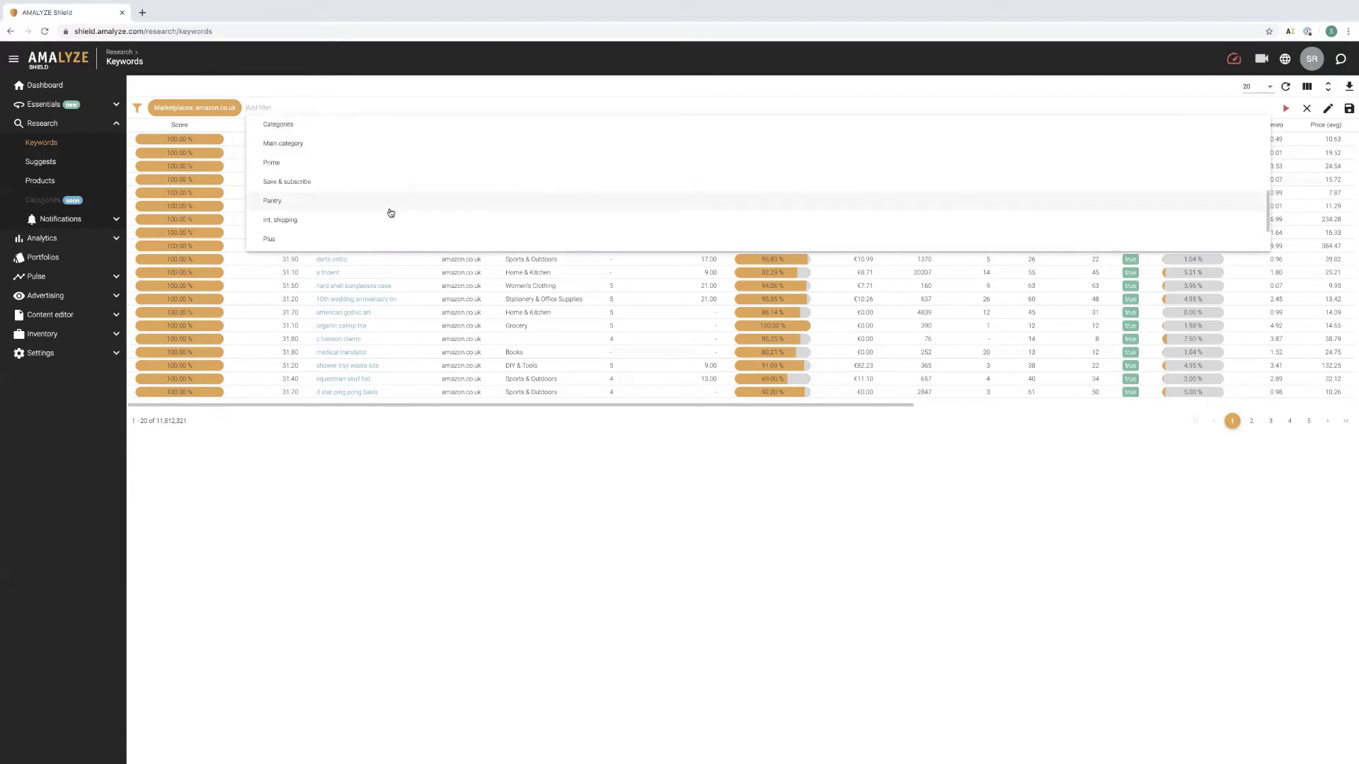
left_click(355, 172)
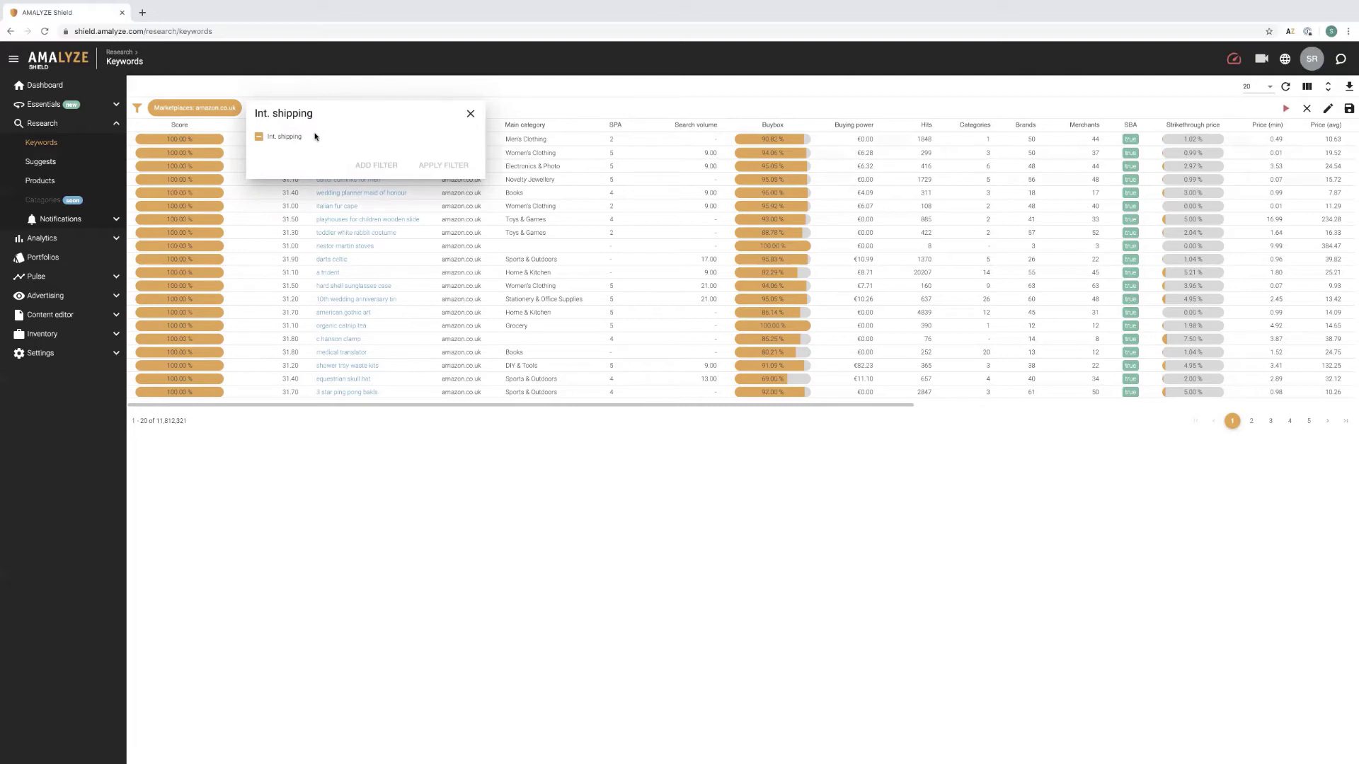
left_click(260, 136)
left_click(434, 168)
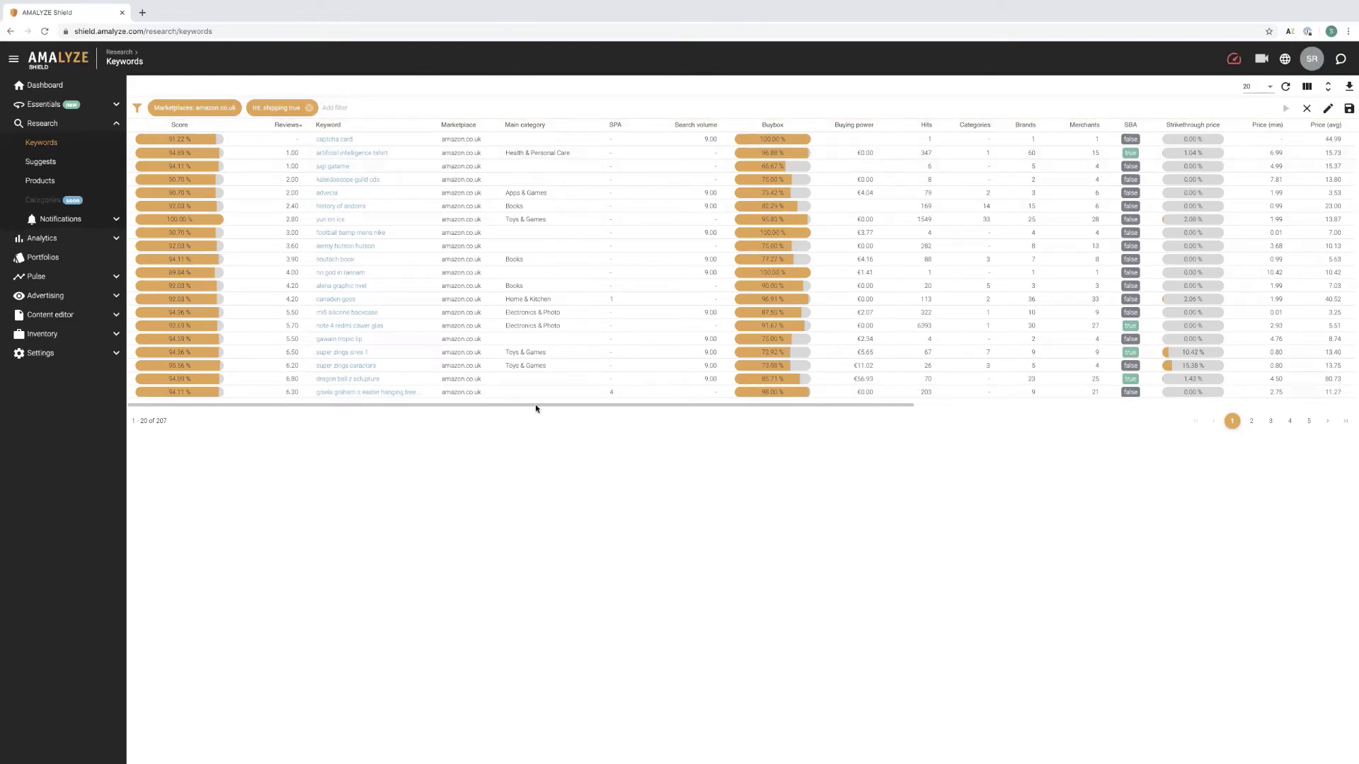
Move the Int. shipping column between Keyword and Marketplace and remove the Int. shipping filter.
left_click_drag(539, 409, 942, 400)
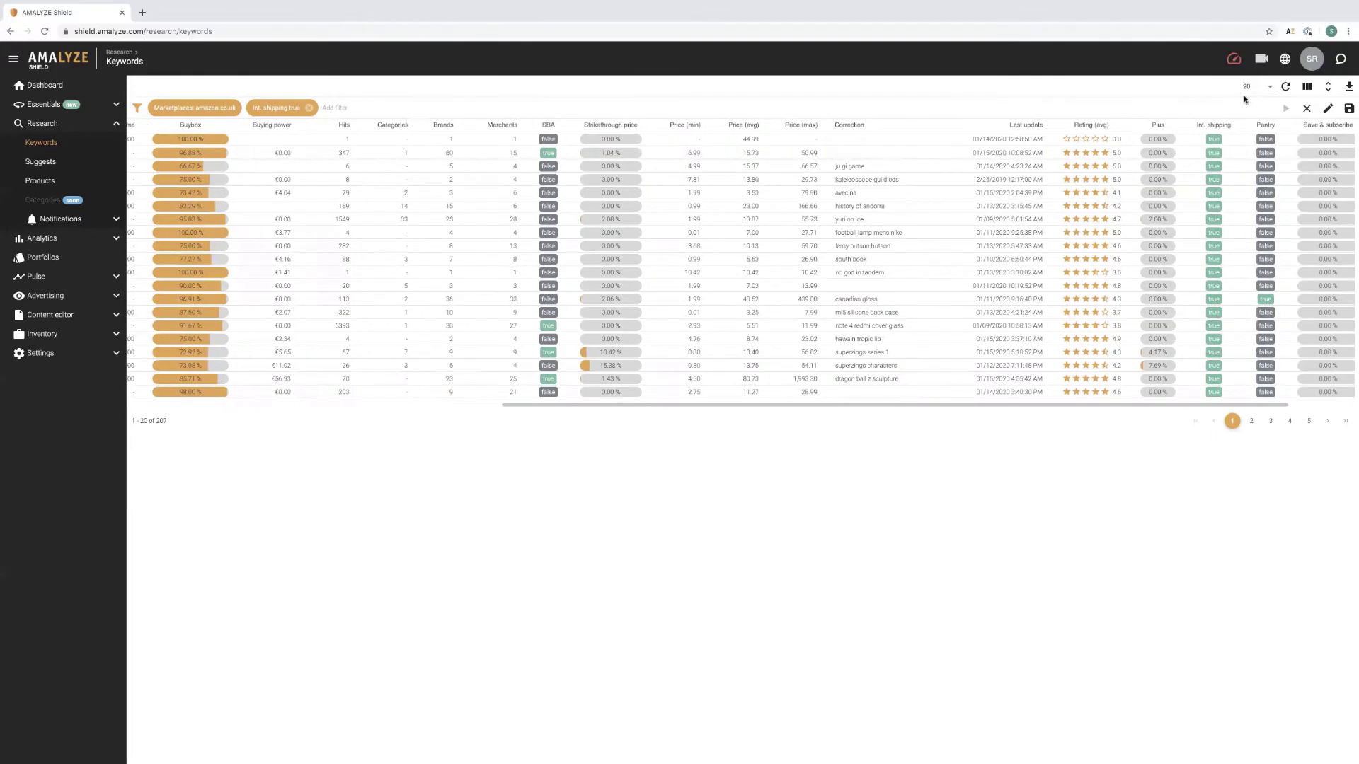
left_click_drag(1215, 127, 318, 130)
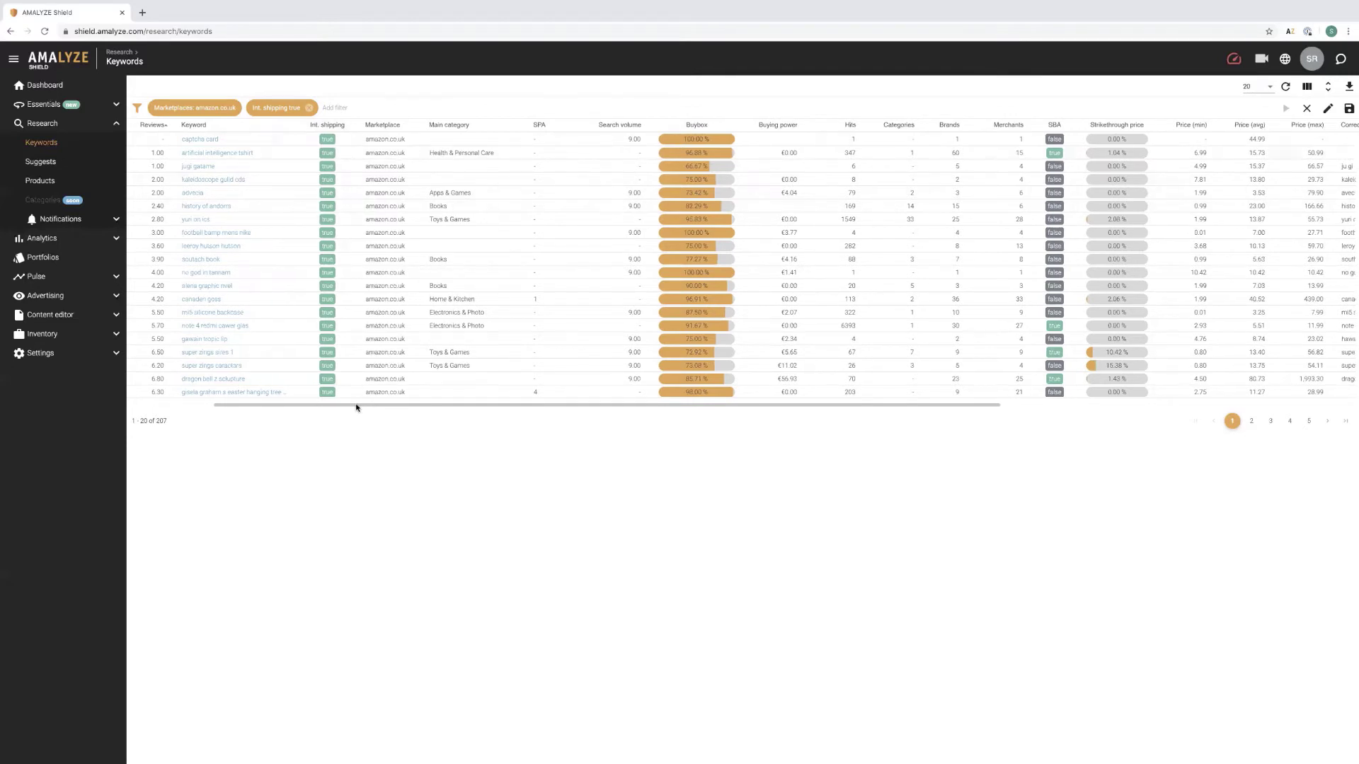
left_click_drag(359, 406, 206, 425)
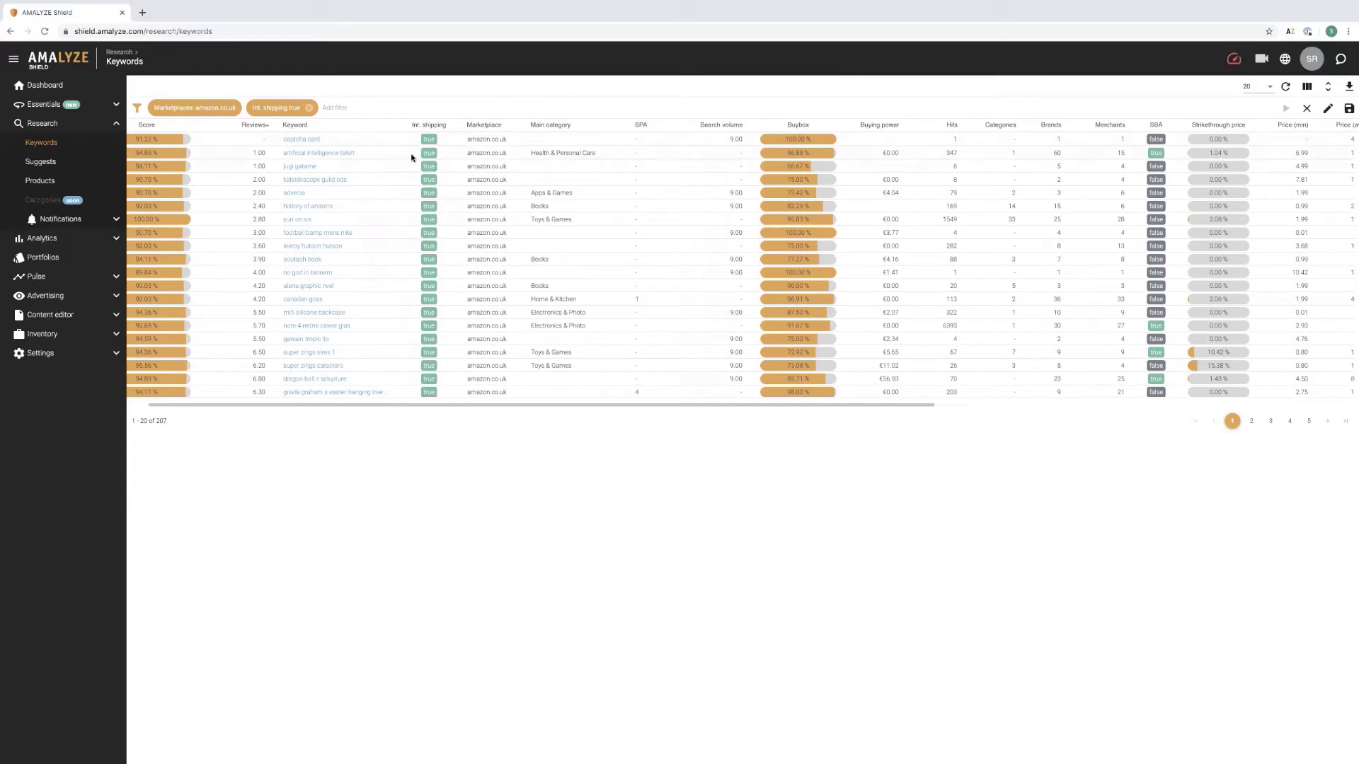
left_click(310, 108)
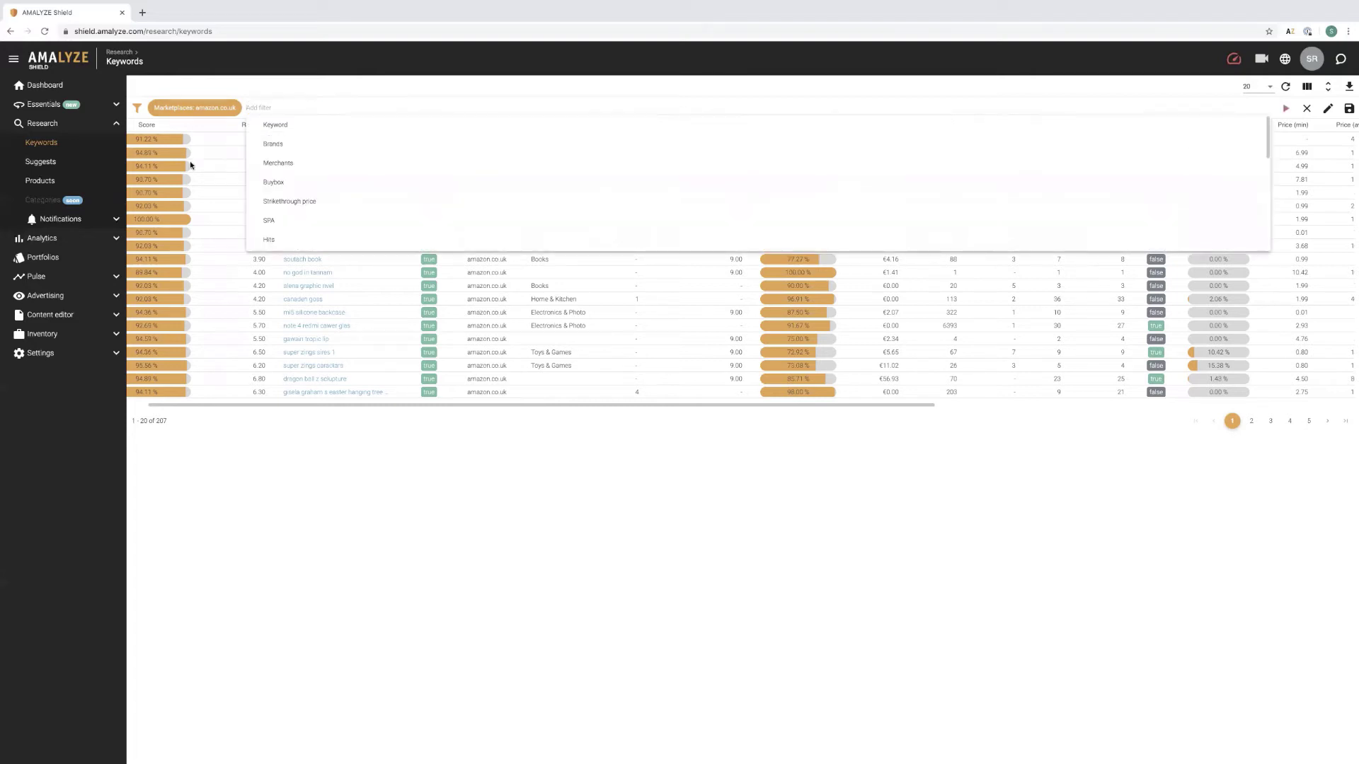
Open the product research and apply a Brand filter that contains "Nike".
left_click(40, 181)
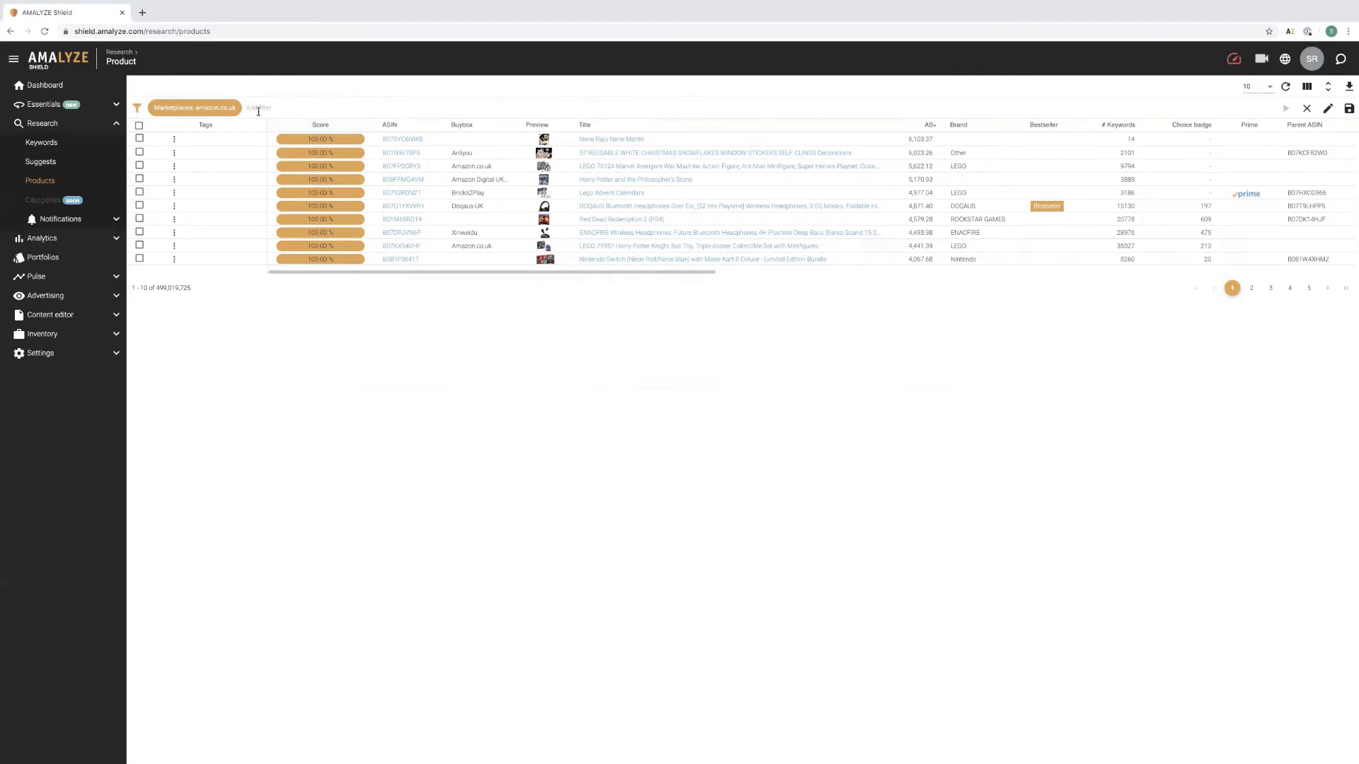
left_click(260, 108)
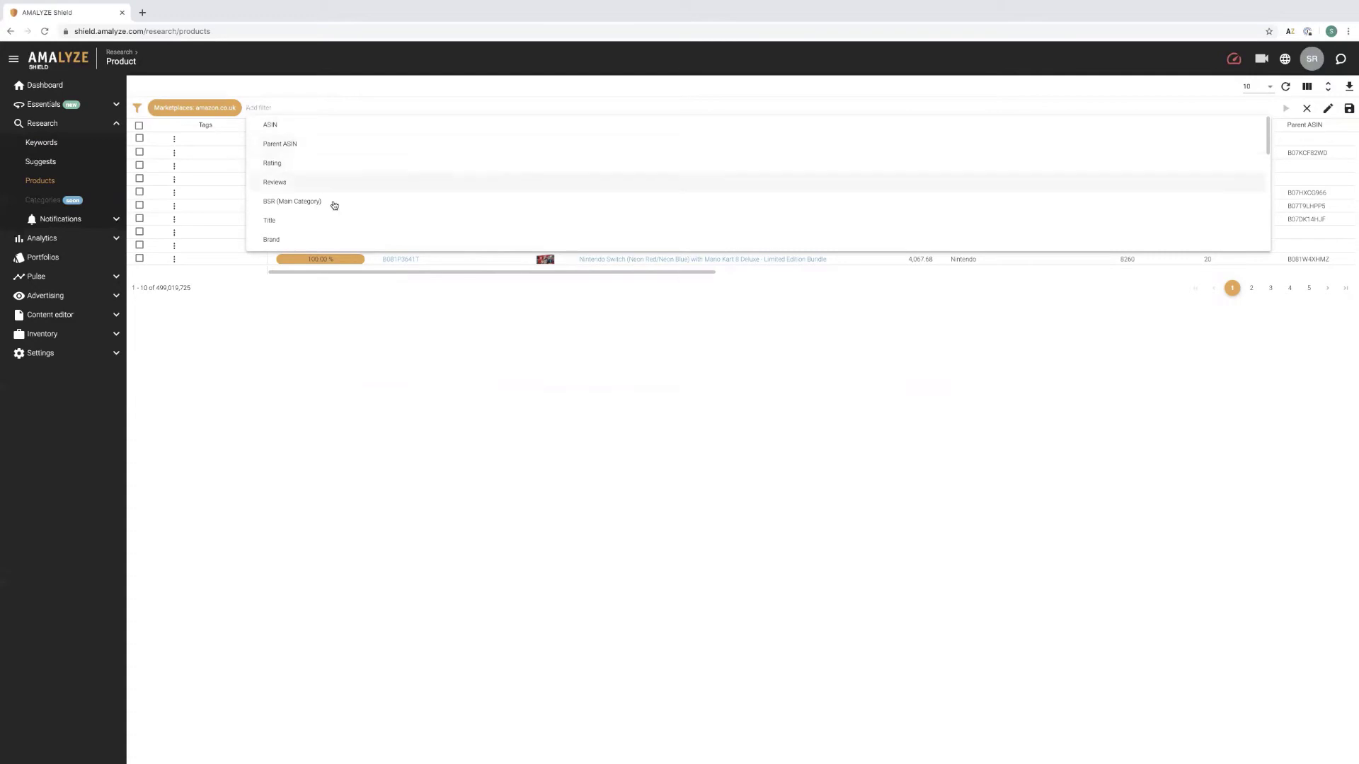
scroll(334, 205, "down", 1)
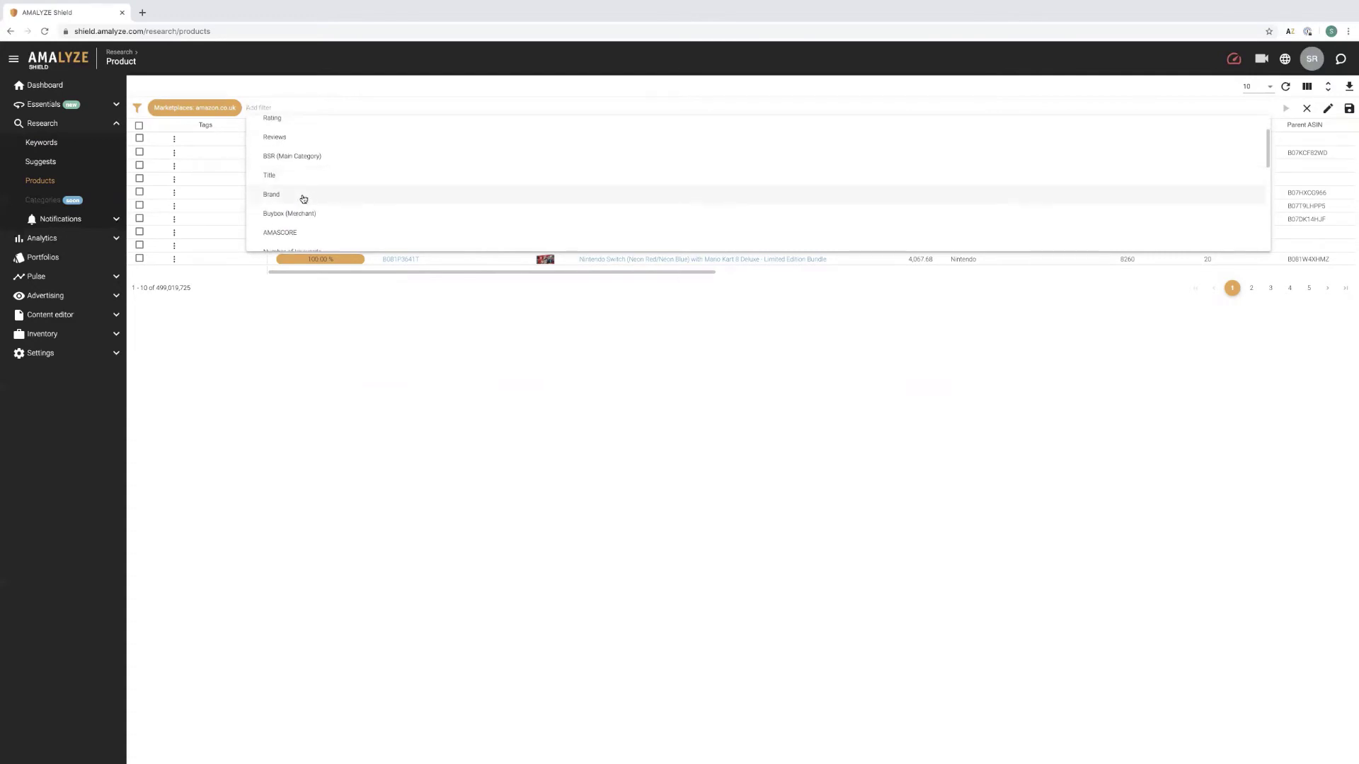
left_click(303, 198)
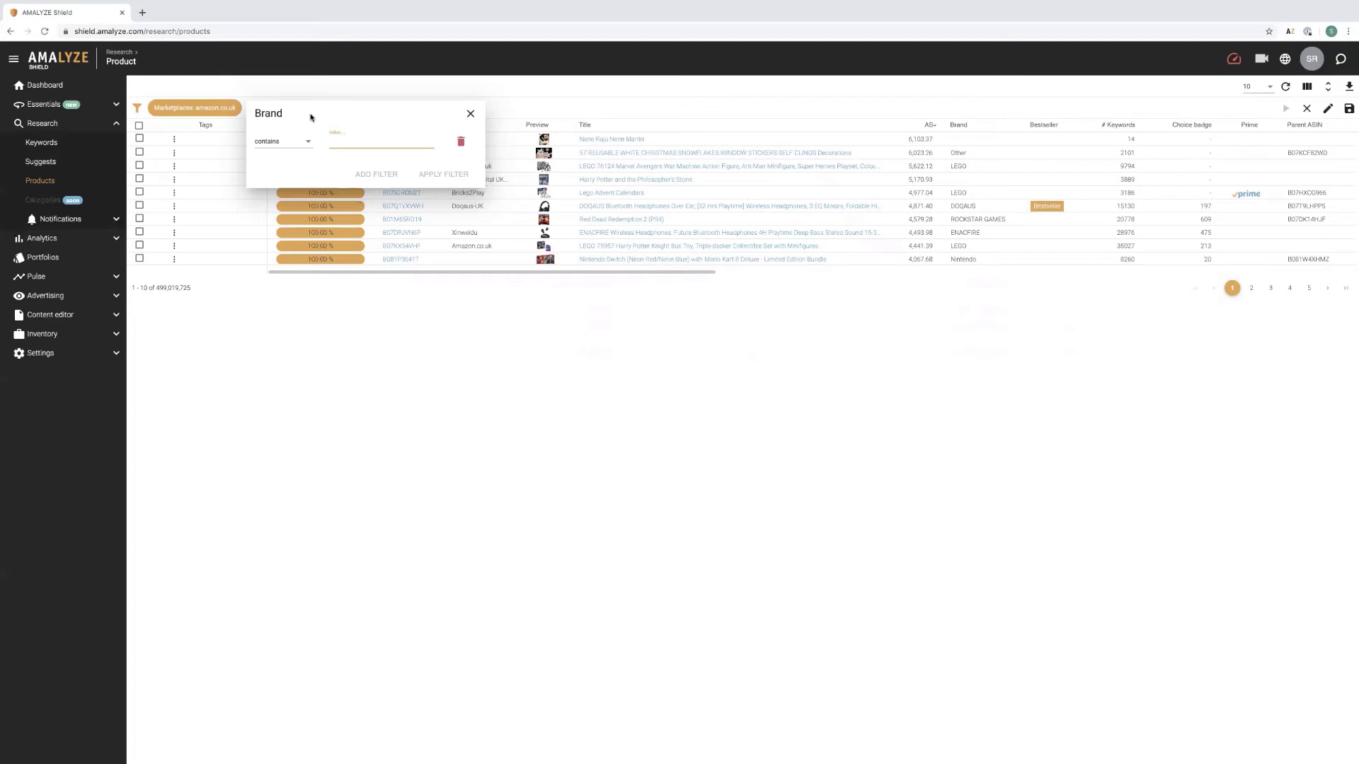
type("e")
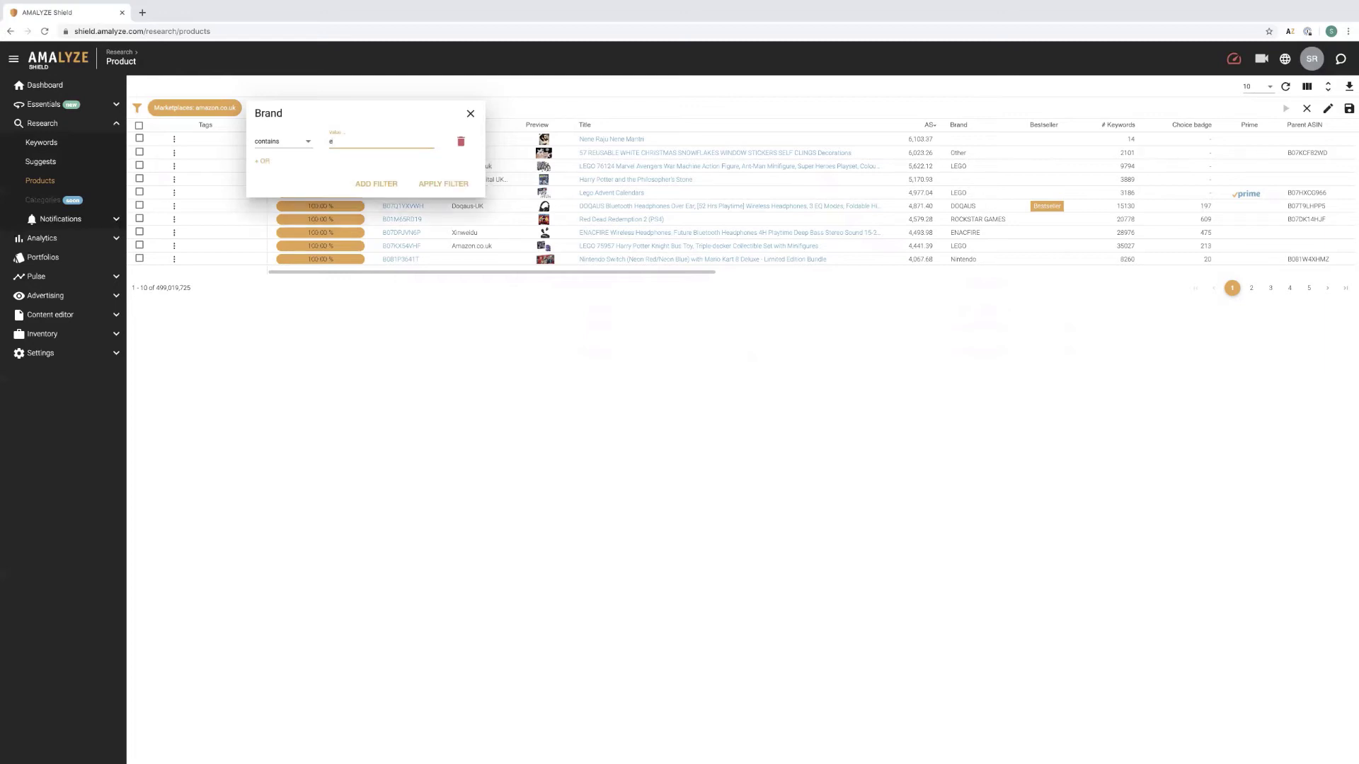
key("BackSpace")
type("Nike")
left_click(436, 186)
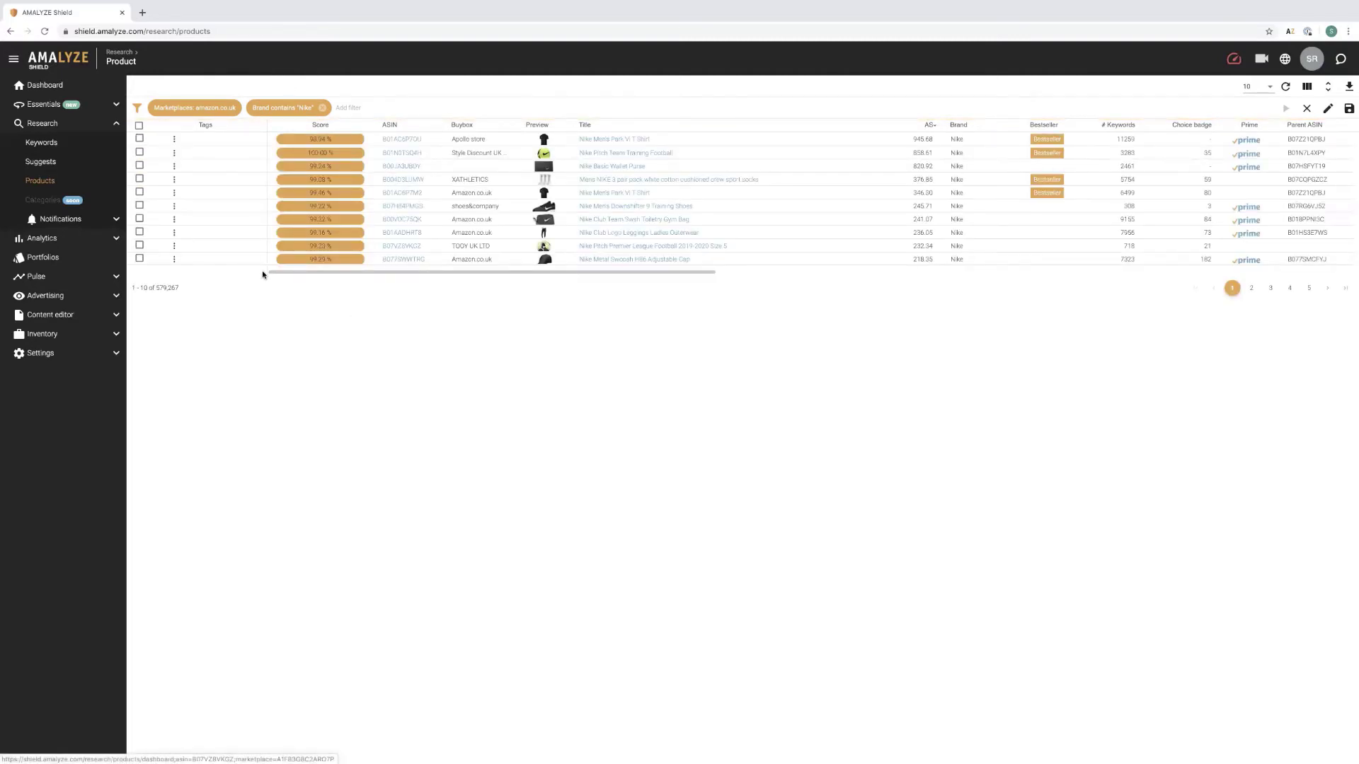
Review which other marketplaces can be added in the Marketplaces filter.
left_click(213, 109)
left_click(244, 139)
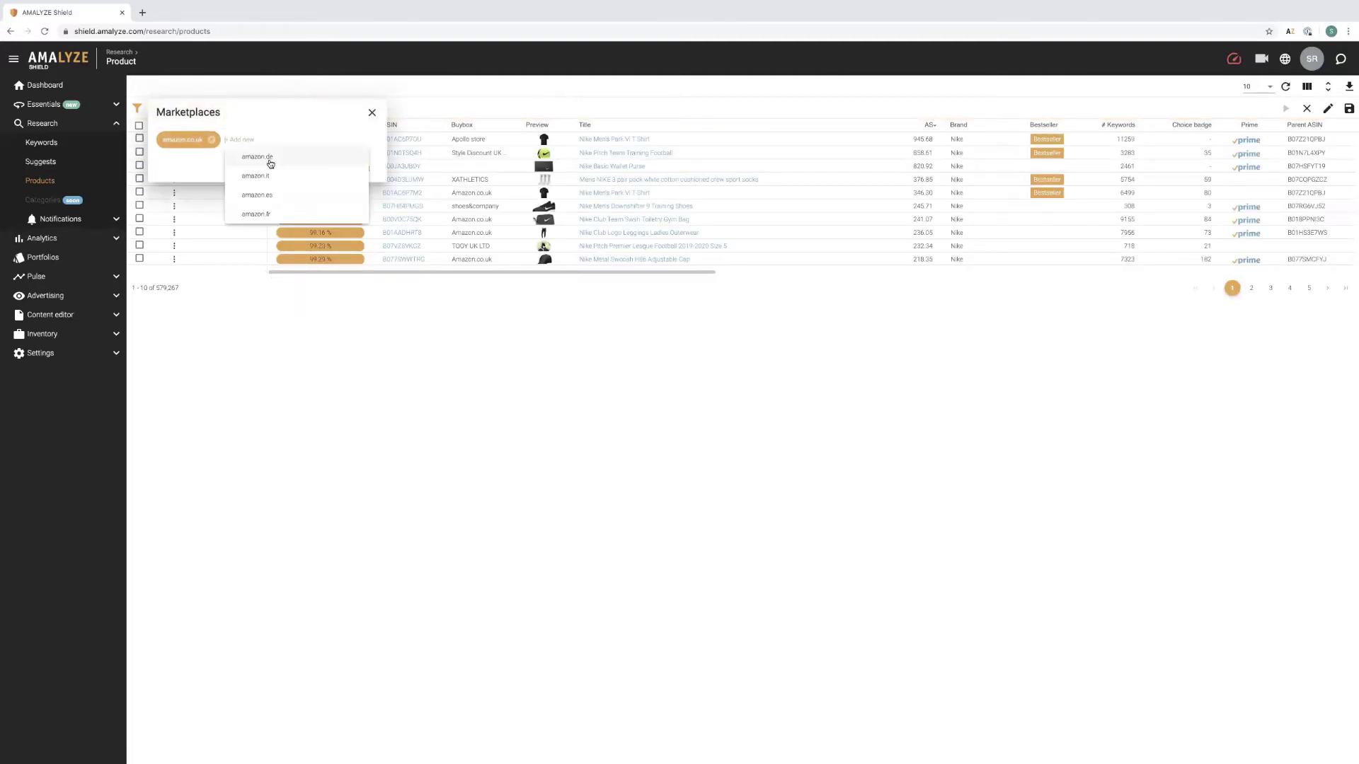
left_click(375, 112)
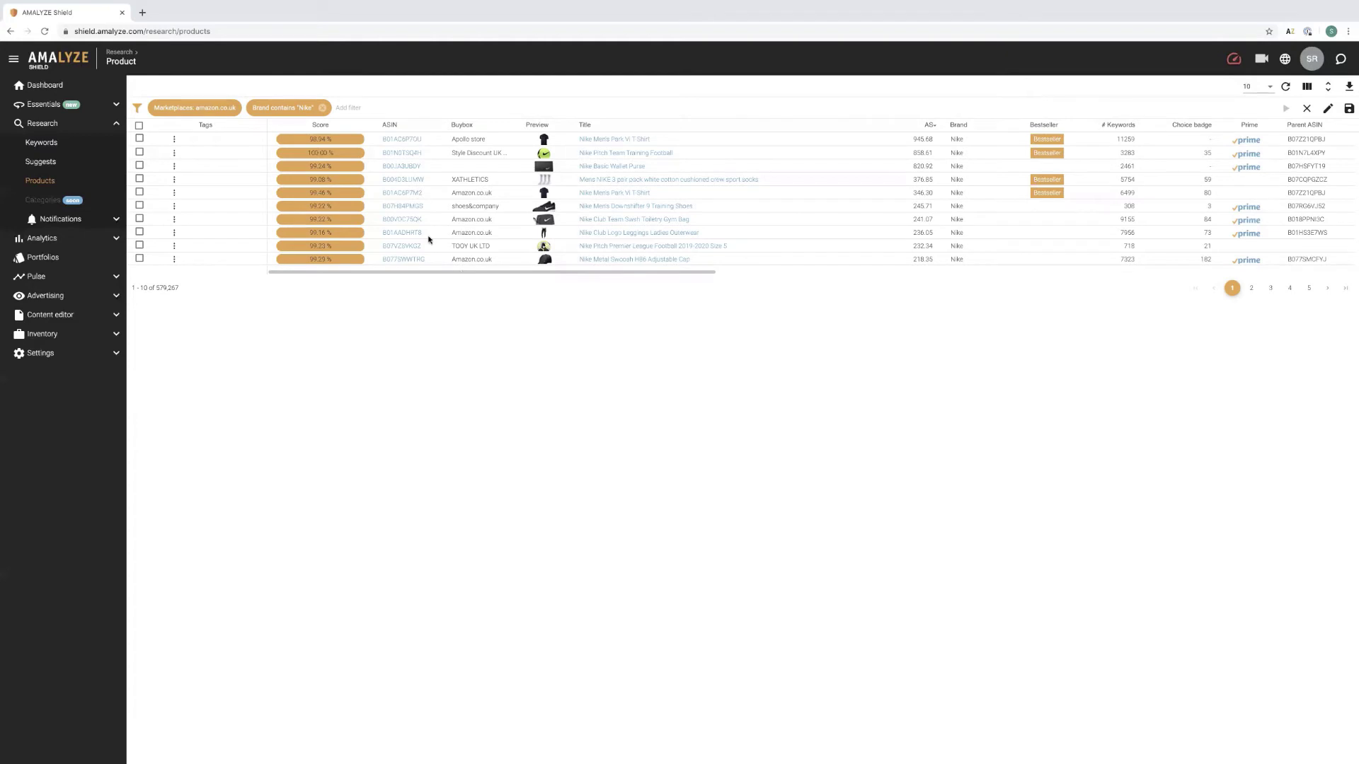
Show 20 products per page and highlight the total number of results below the table.
mouse_move(304, 124)
left_click(1253, 89)
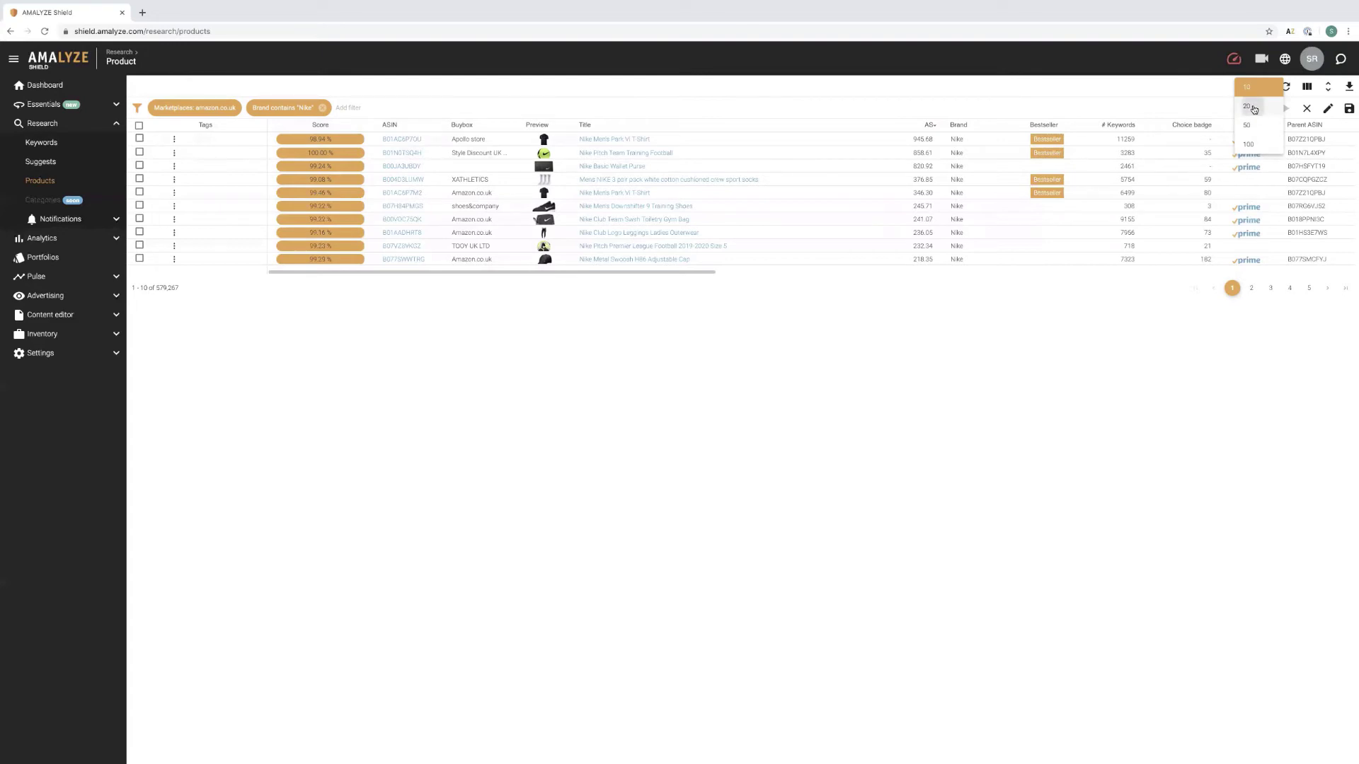
left_click(1258, 107)
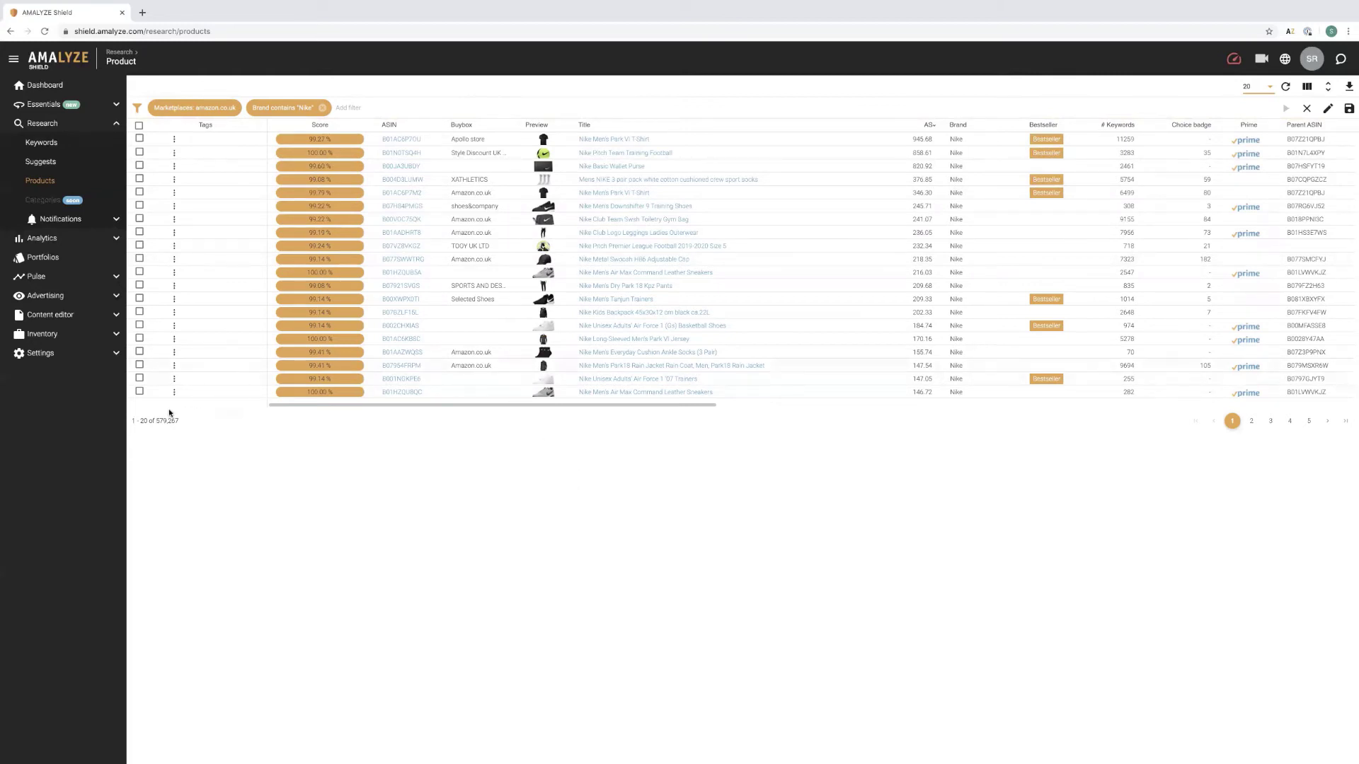
left_click_drag(157, 420, 177, 419)
left_click(185, 427)
Add amazon.de alongside amazon.co.uk in the Marketplaces filter and apply it.
left_click(211, 107)
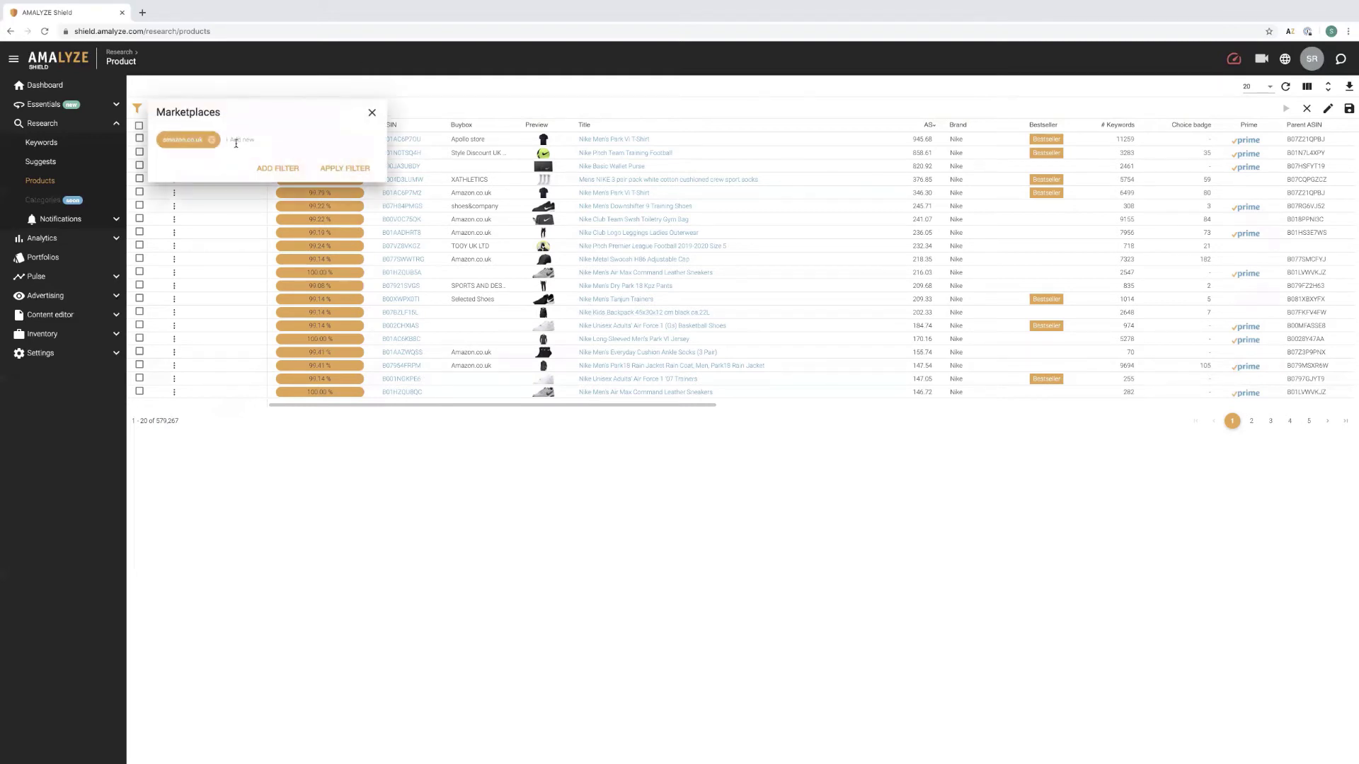
left_click(237, 142)
left_click(248, 154)
left_click(344, 168)
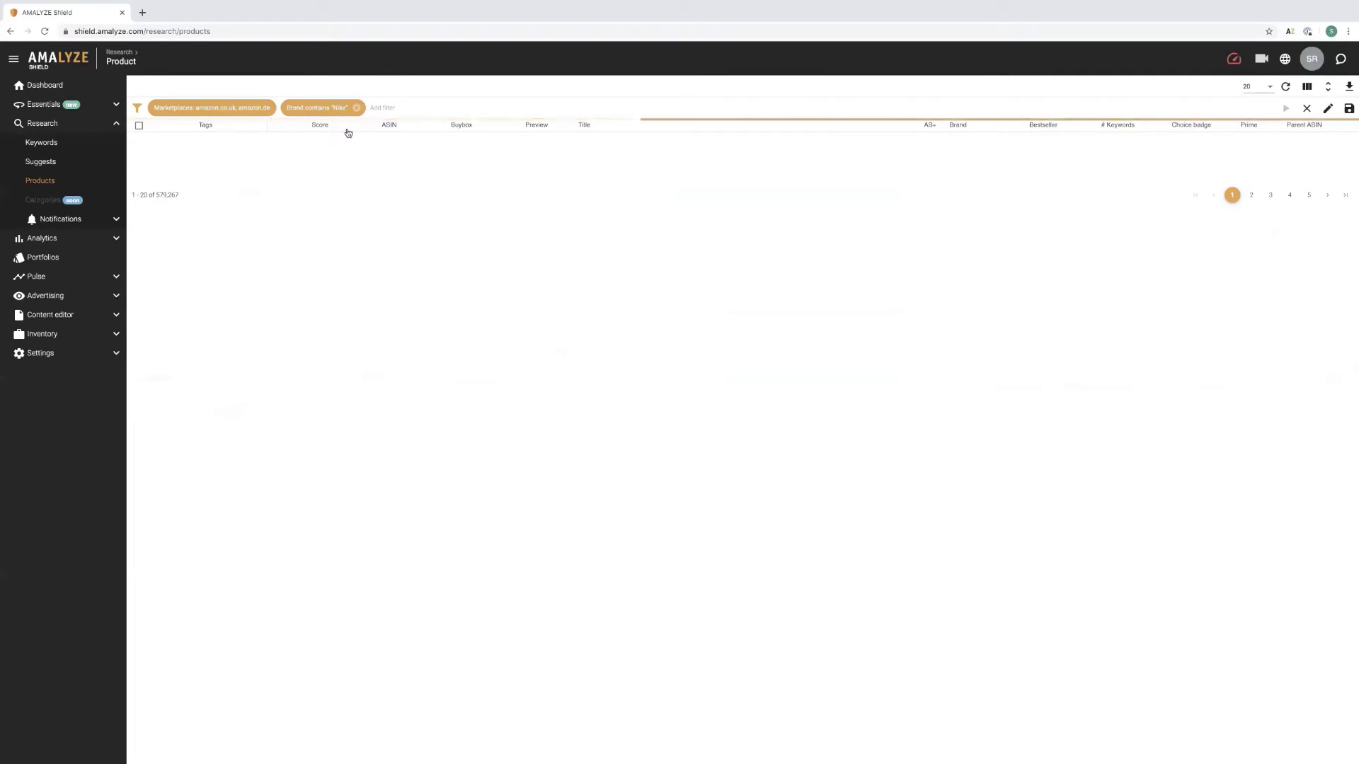
Add a Title filter that contains "Basketball" and apply it to the product table.
left_click(386, 108)
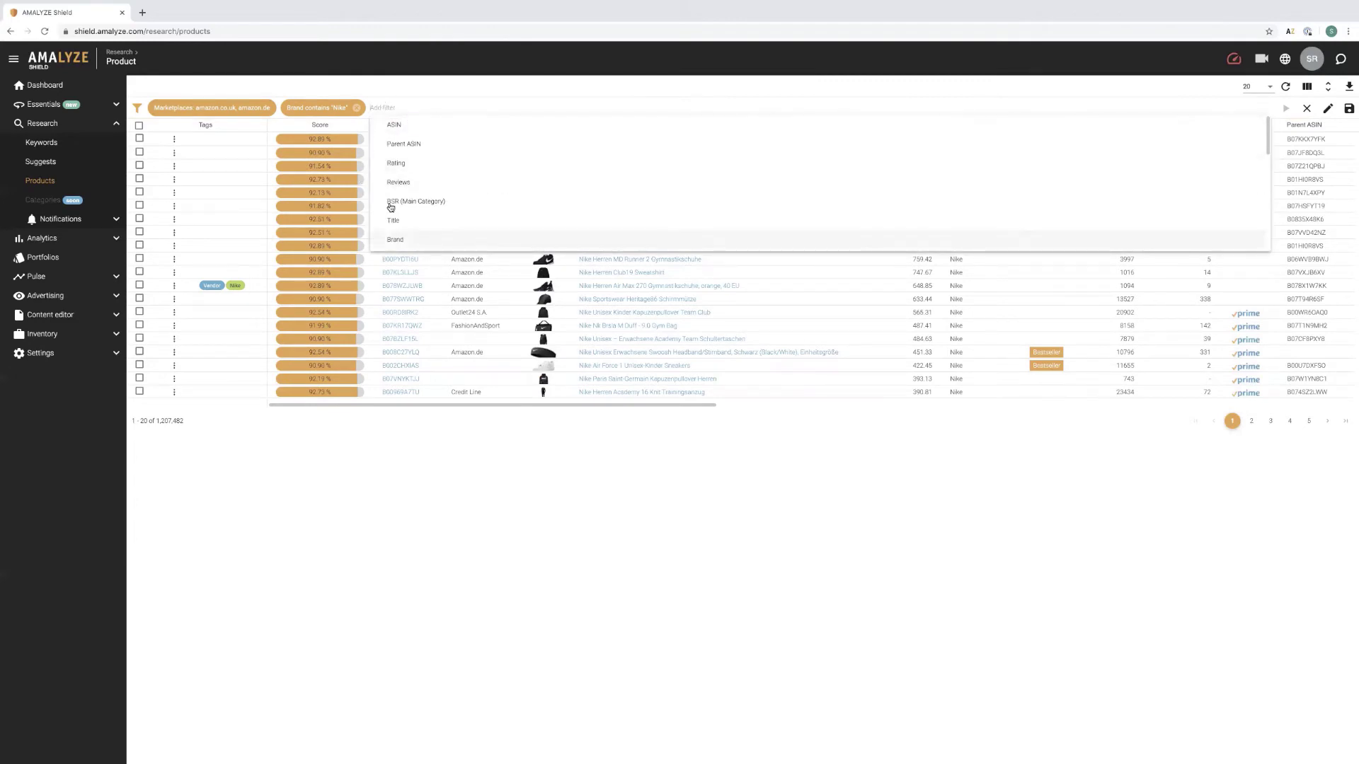
left_click(413, 220)
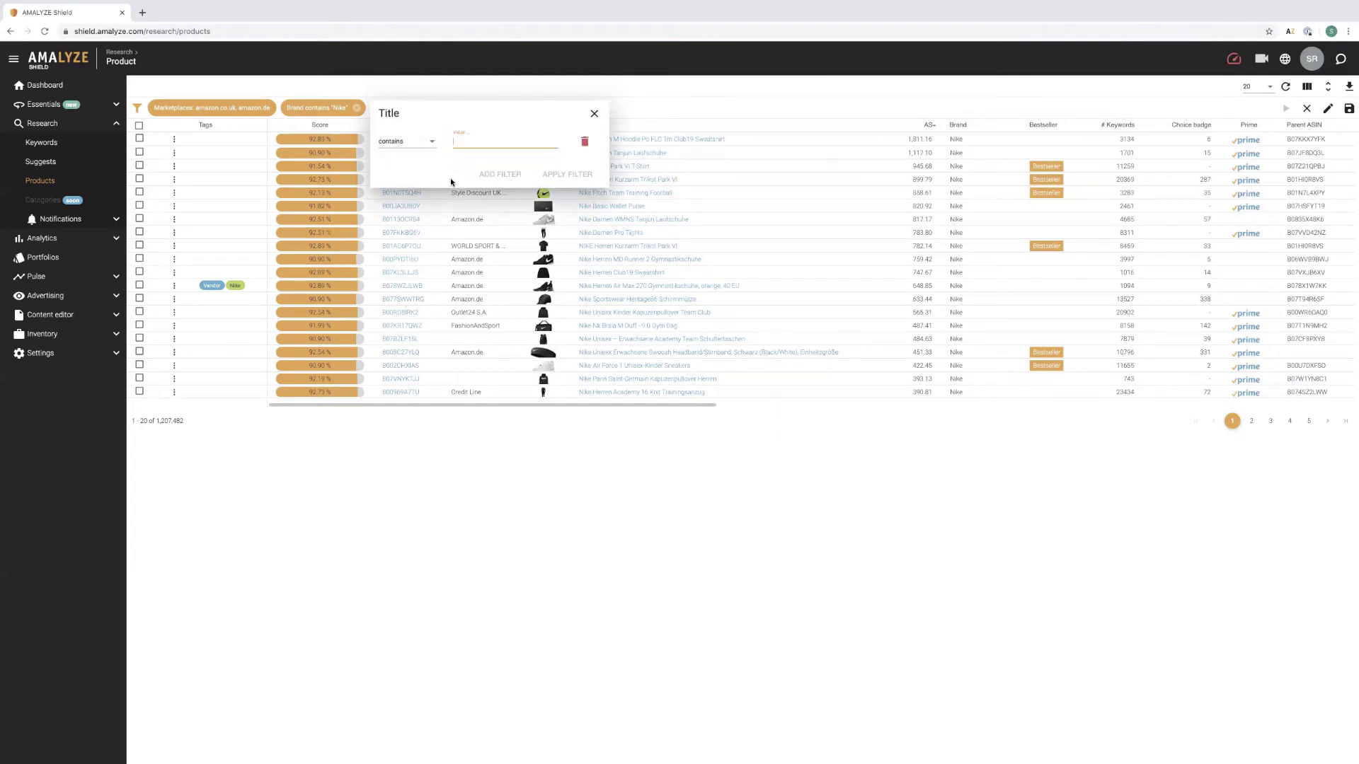
type("fot")
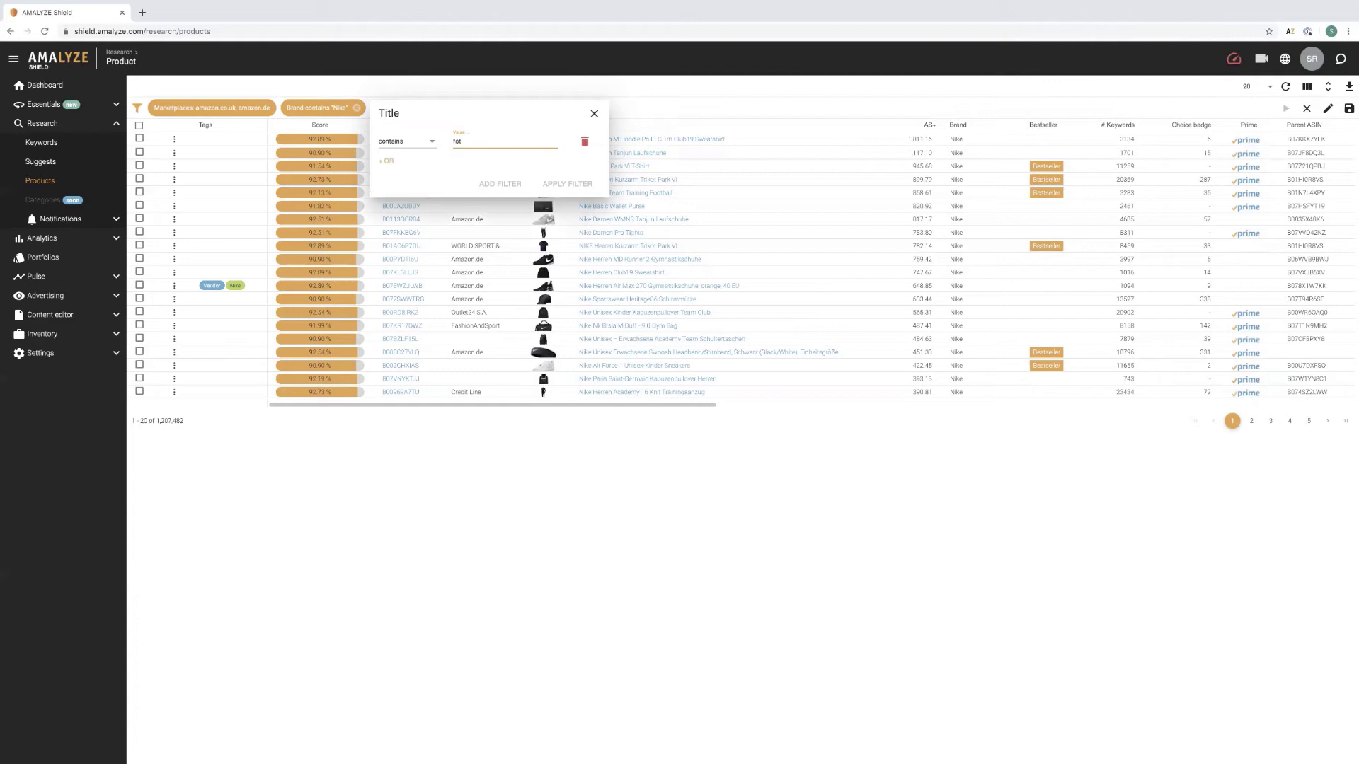
key("BackSpace")
key("BackSpace")
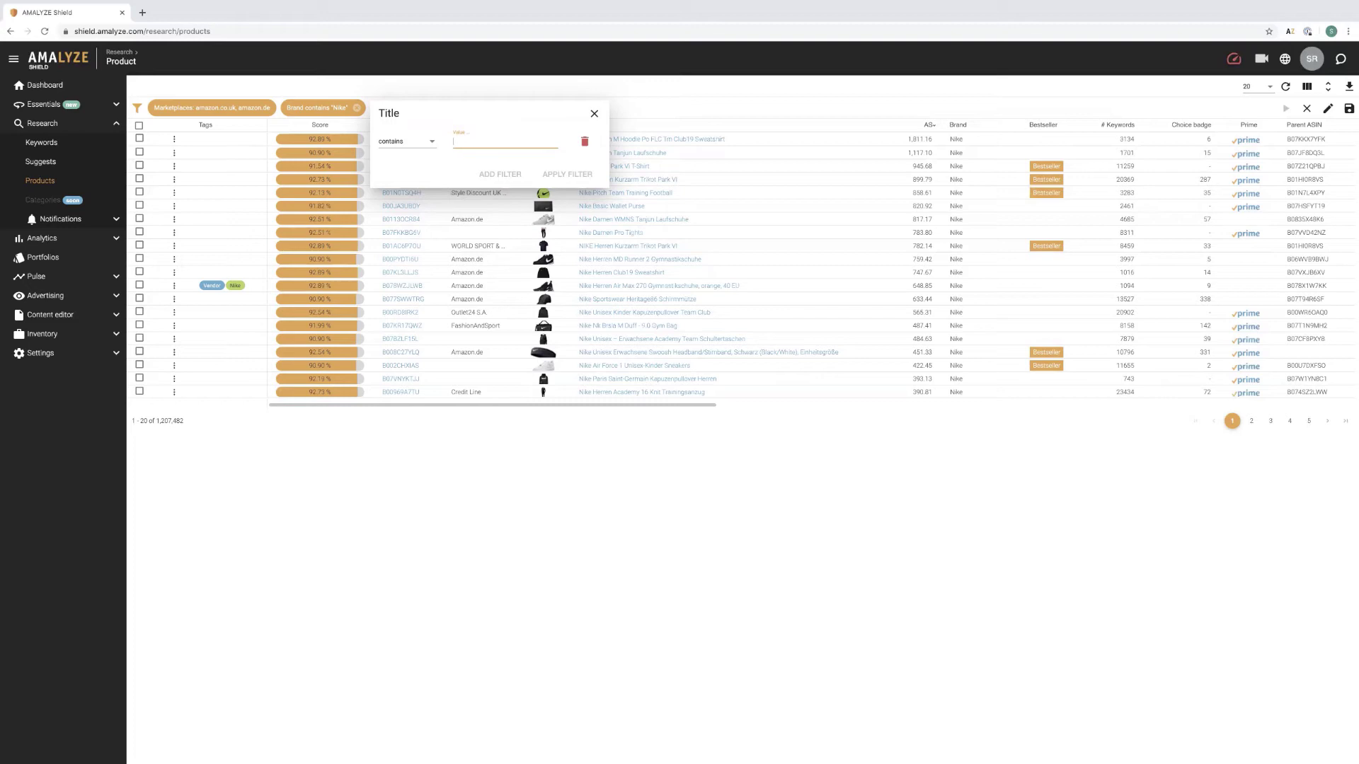
type("N")
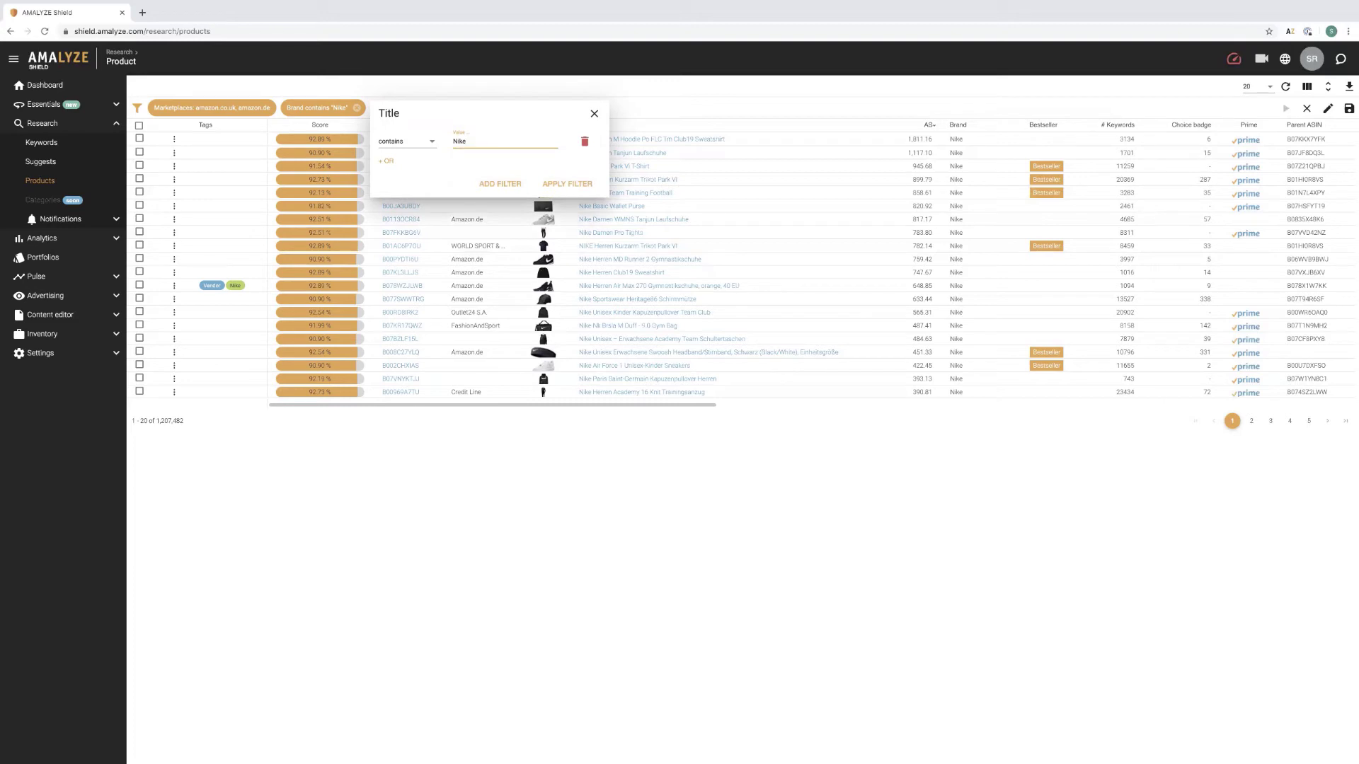
key("BackSpace")
type("Basketball")
left_click(555, 187)
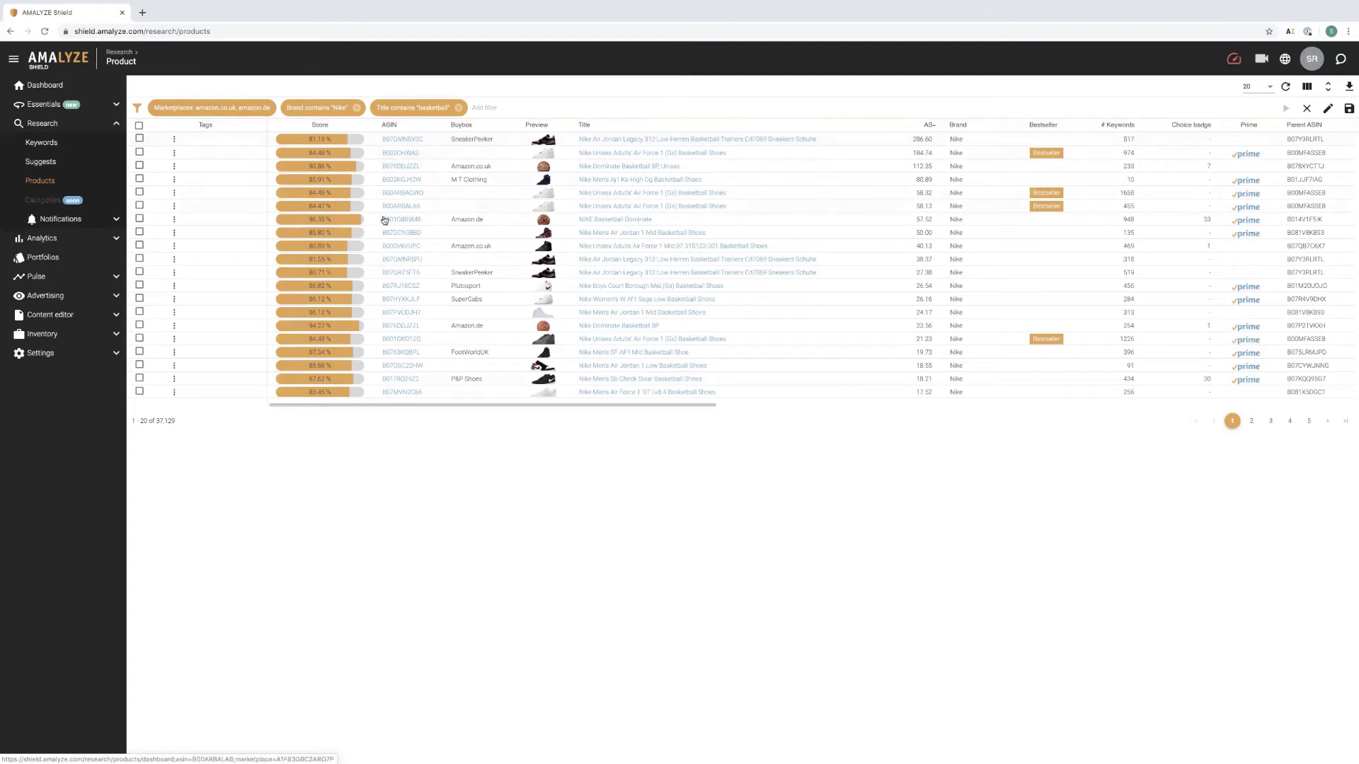
Highlight the total number of filtered products and sort the table by Price in descending order.
double_click(157, 420)
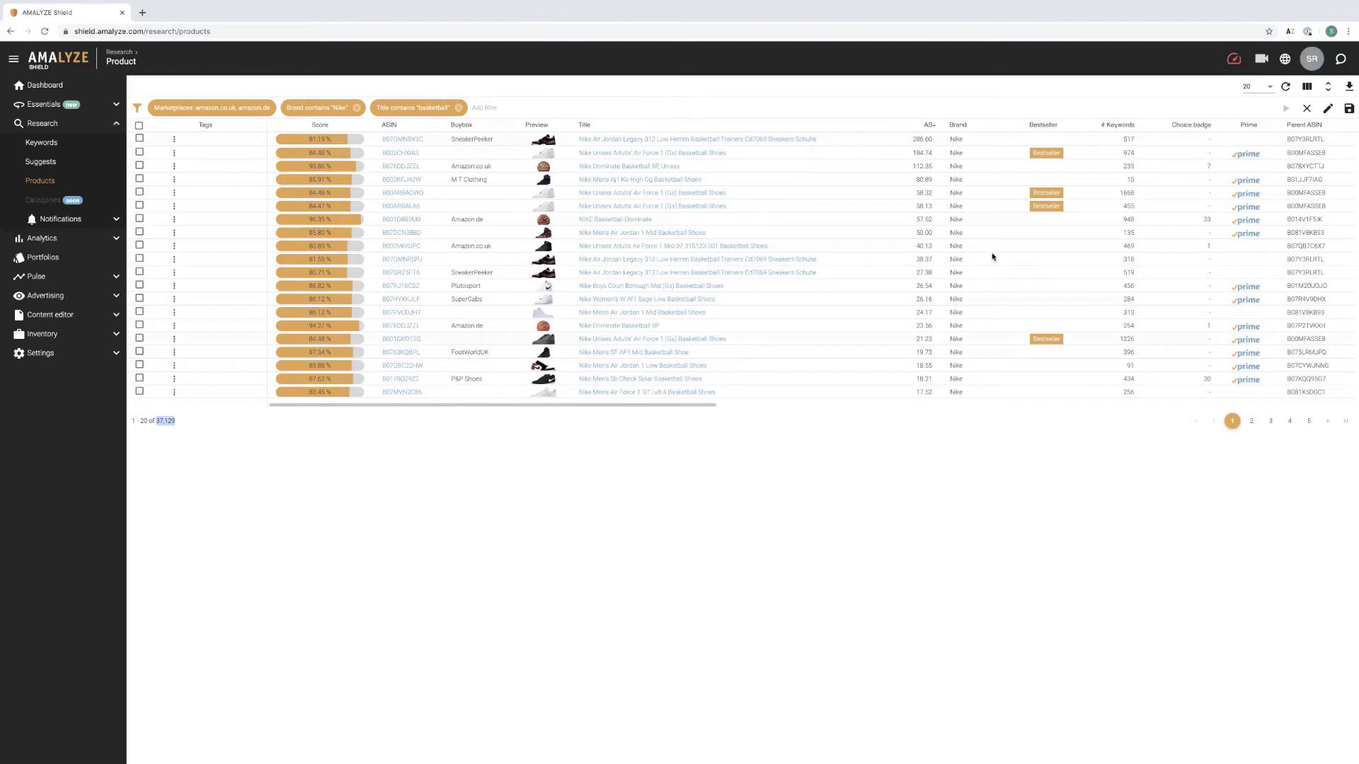
left_click_drag(610, 406, 773, 404)
scroll(839, 392, "right", 5)
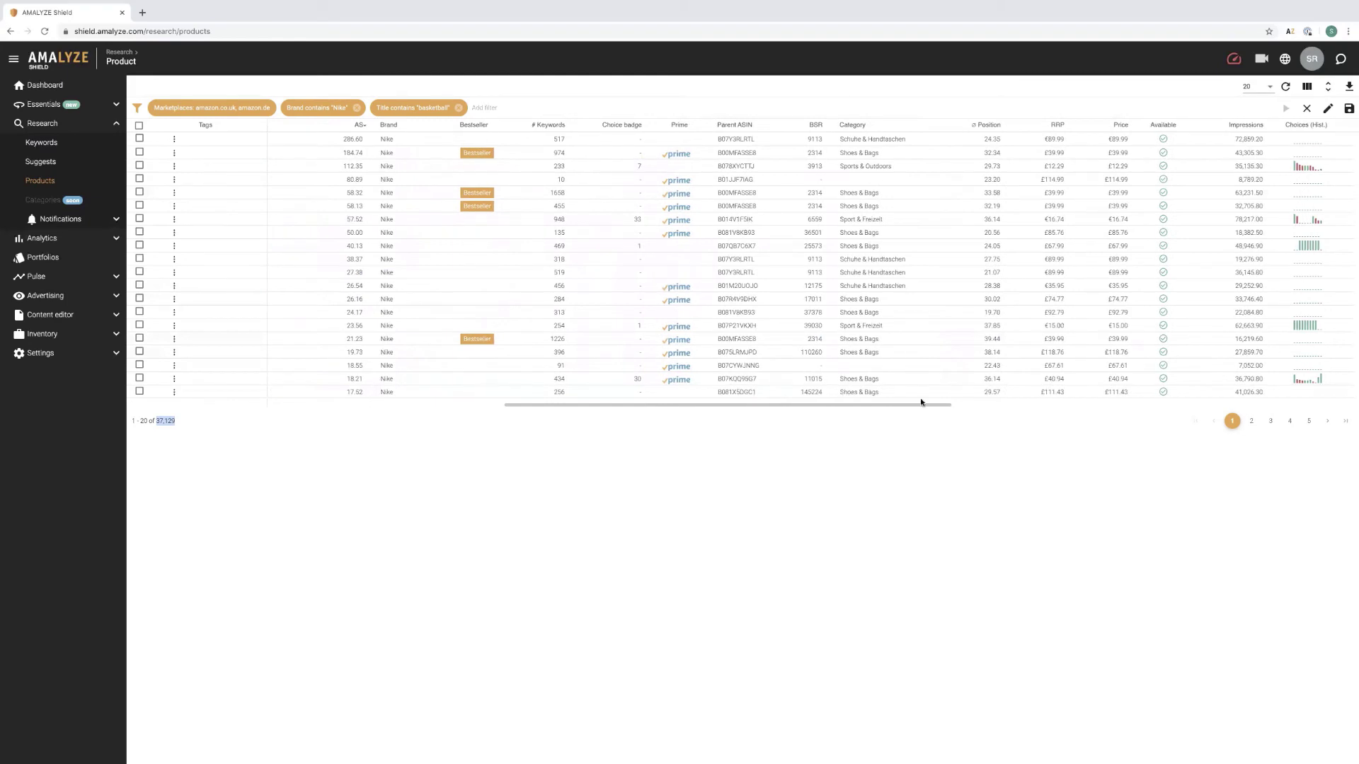
scroll(920, 399, "right", 5)
scroll(924, 401, "left", 15)
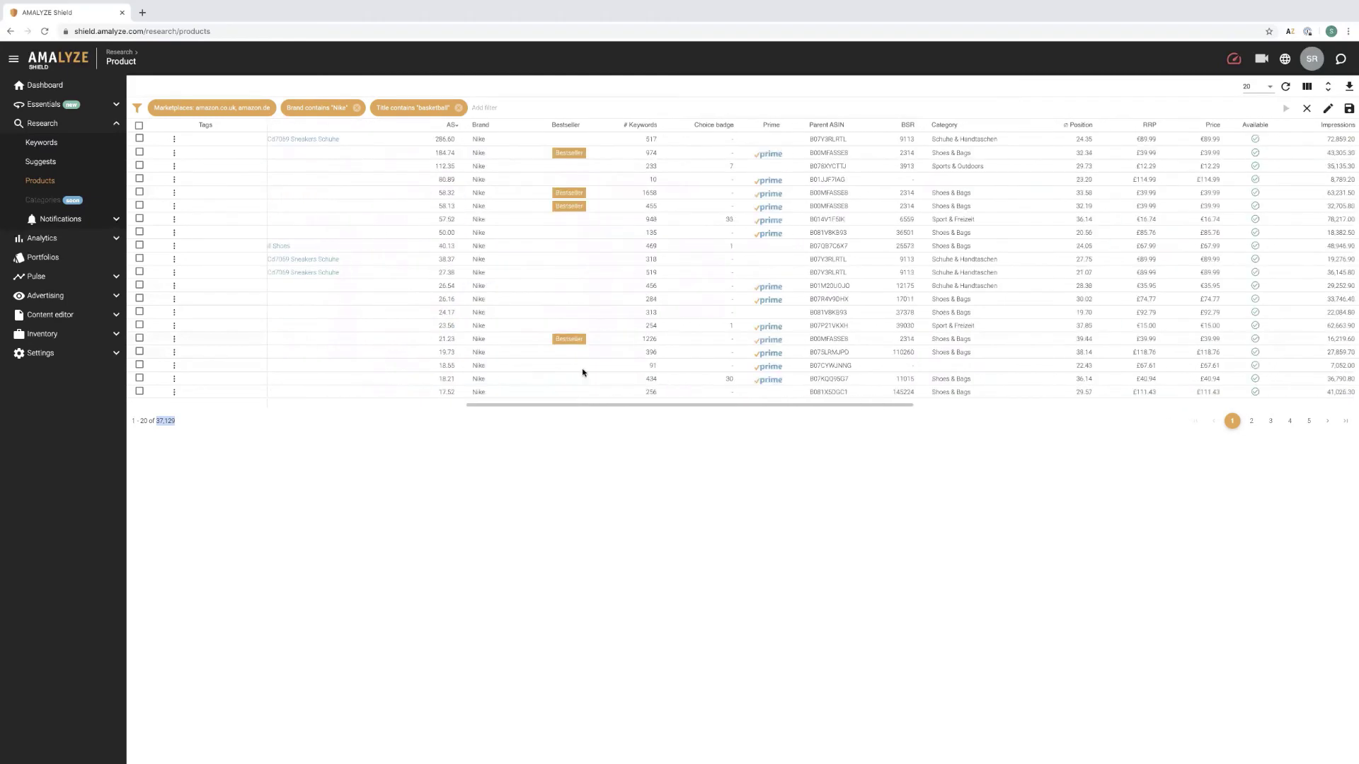
left_click_drag(564, 404, 839, 404)
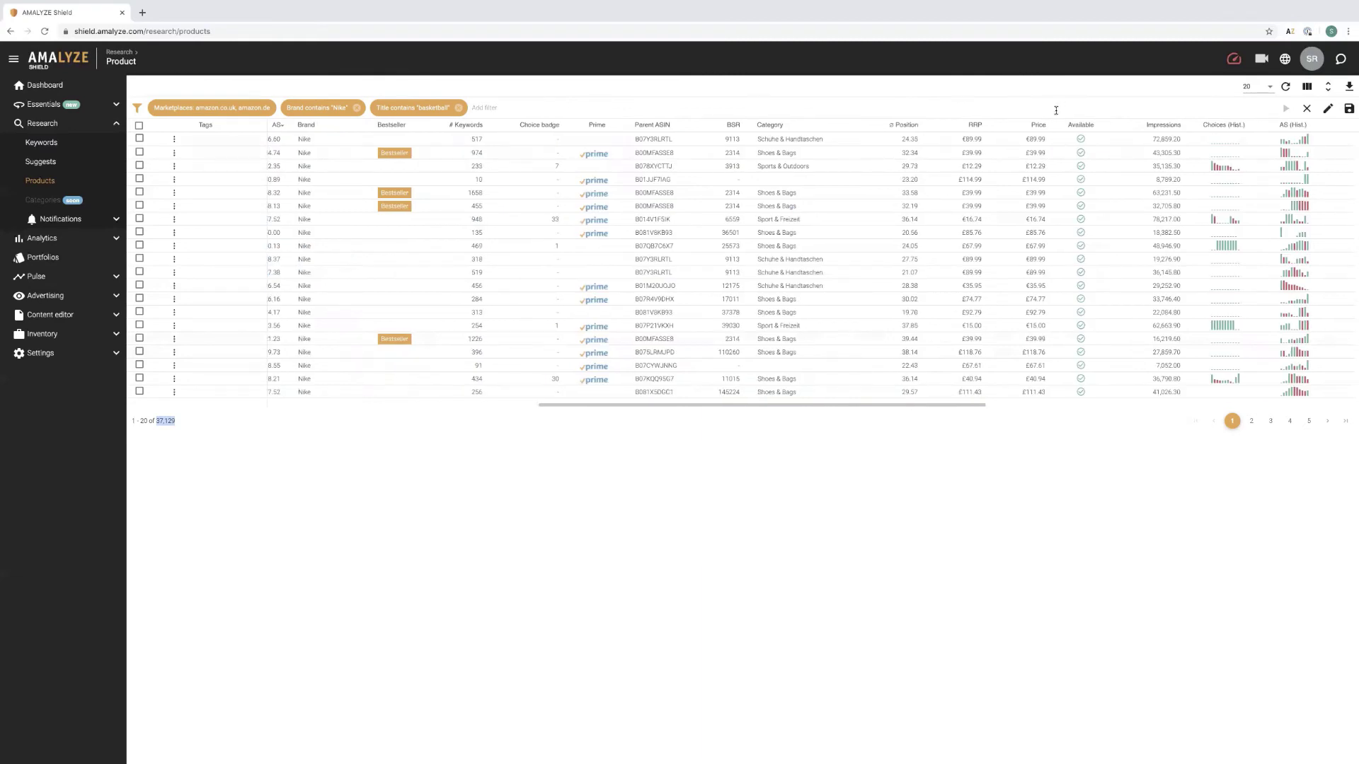
left_click(1040, 128)
left_click(1040, 129)
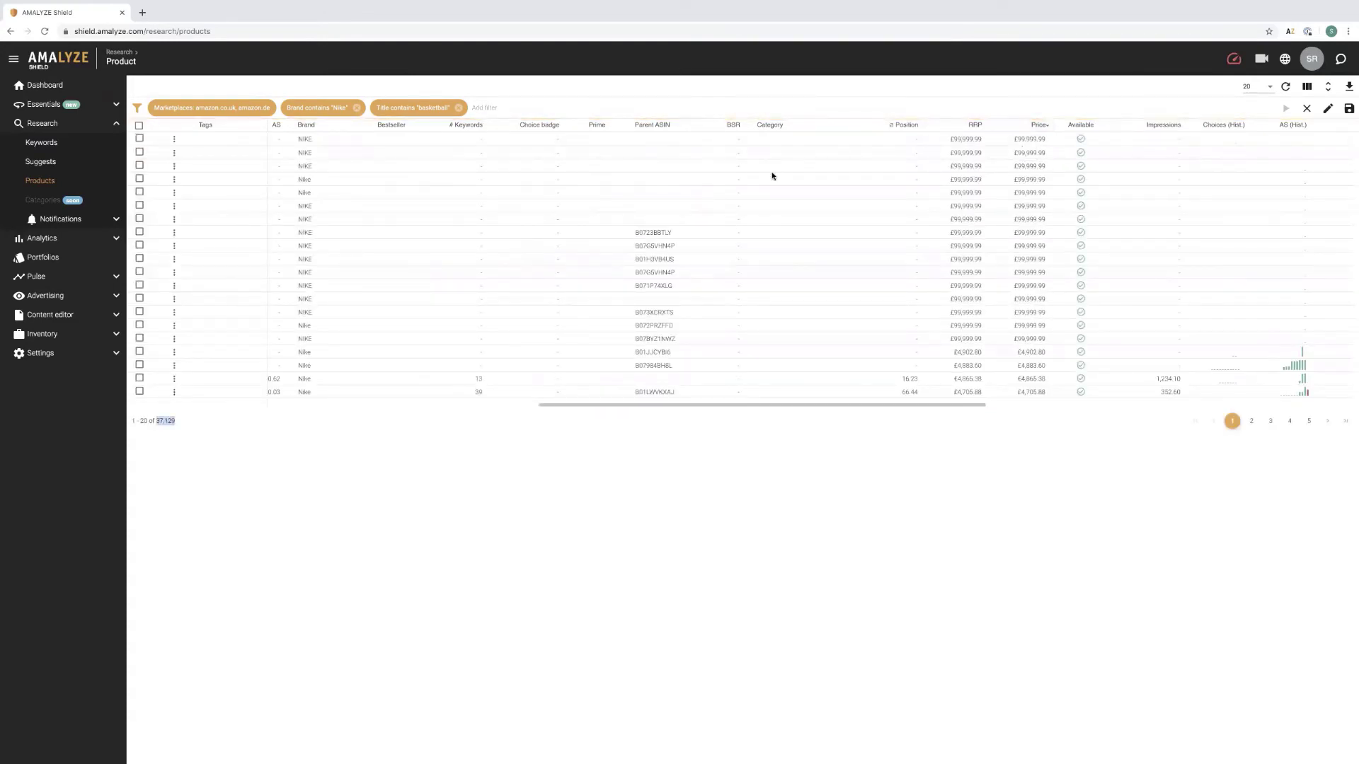
Sort the products by AS in descending order and move the Price column directly before the AS column.
left_click_drag(555, 406, 261, 394)
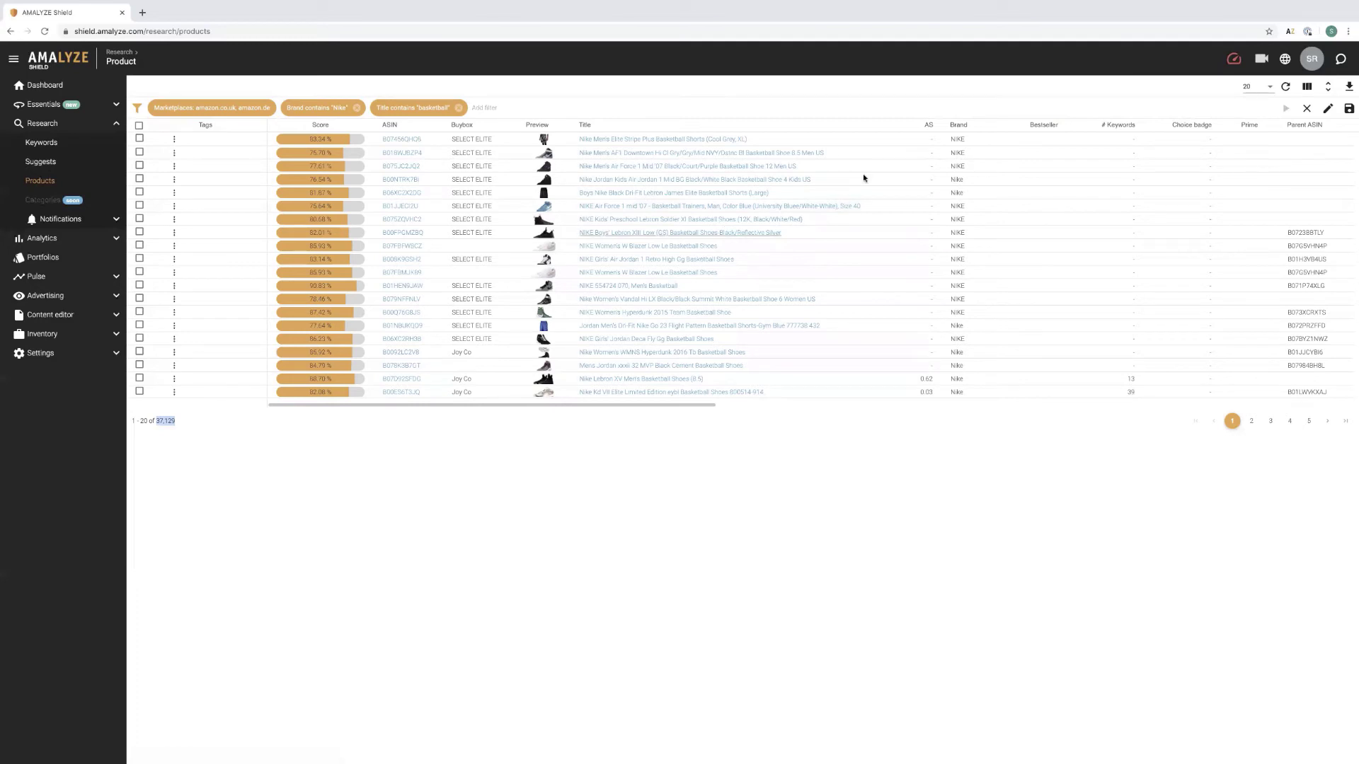
left_click(922, 127)
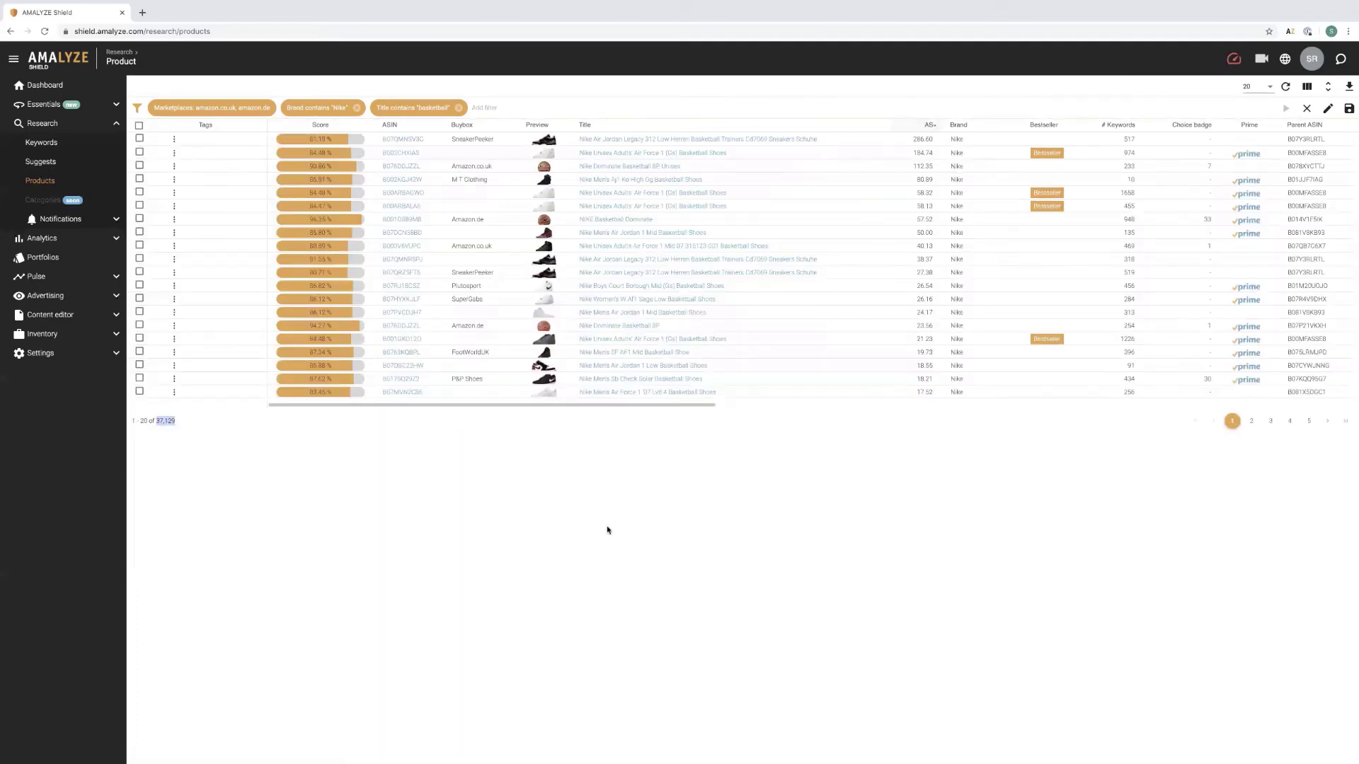
left_click_drag(618, 405, 842, 409)
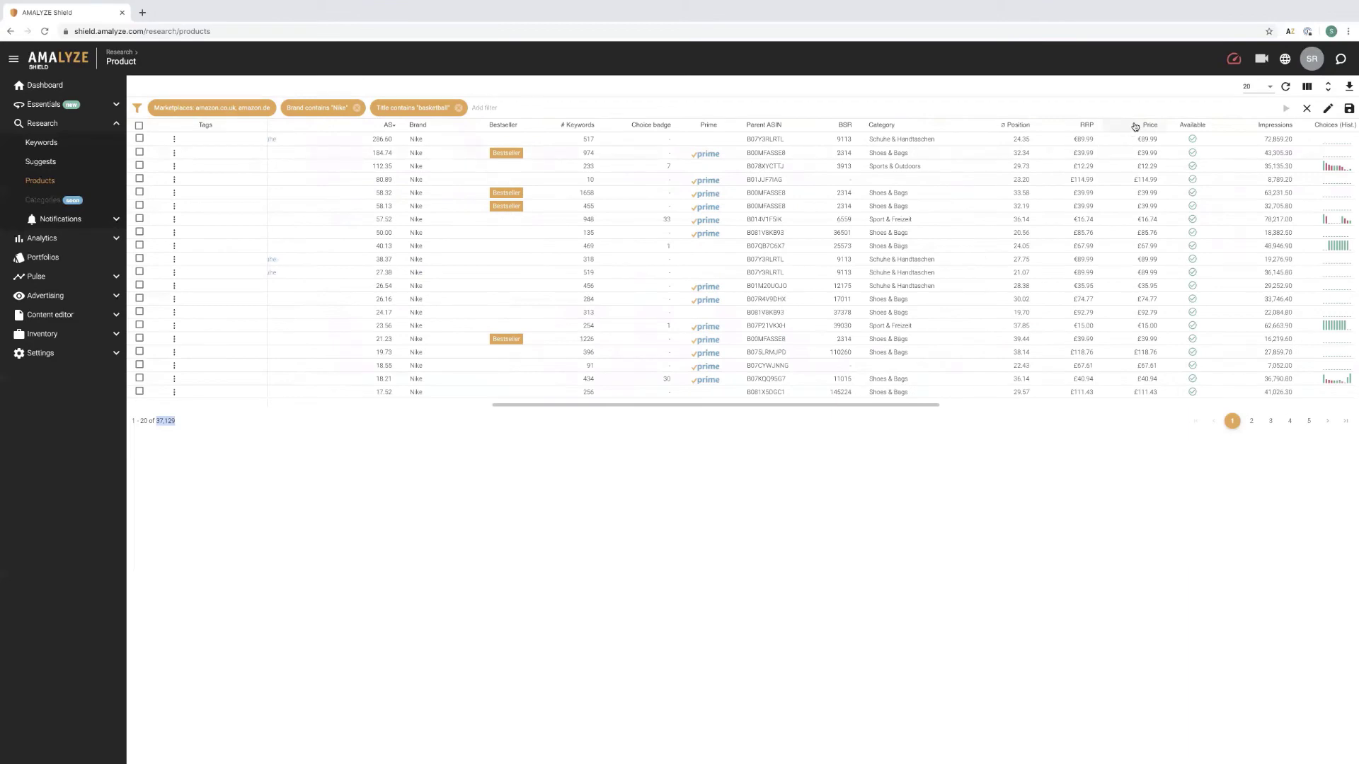
left_click_drag(1146, 124, 332, 132)
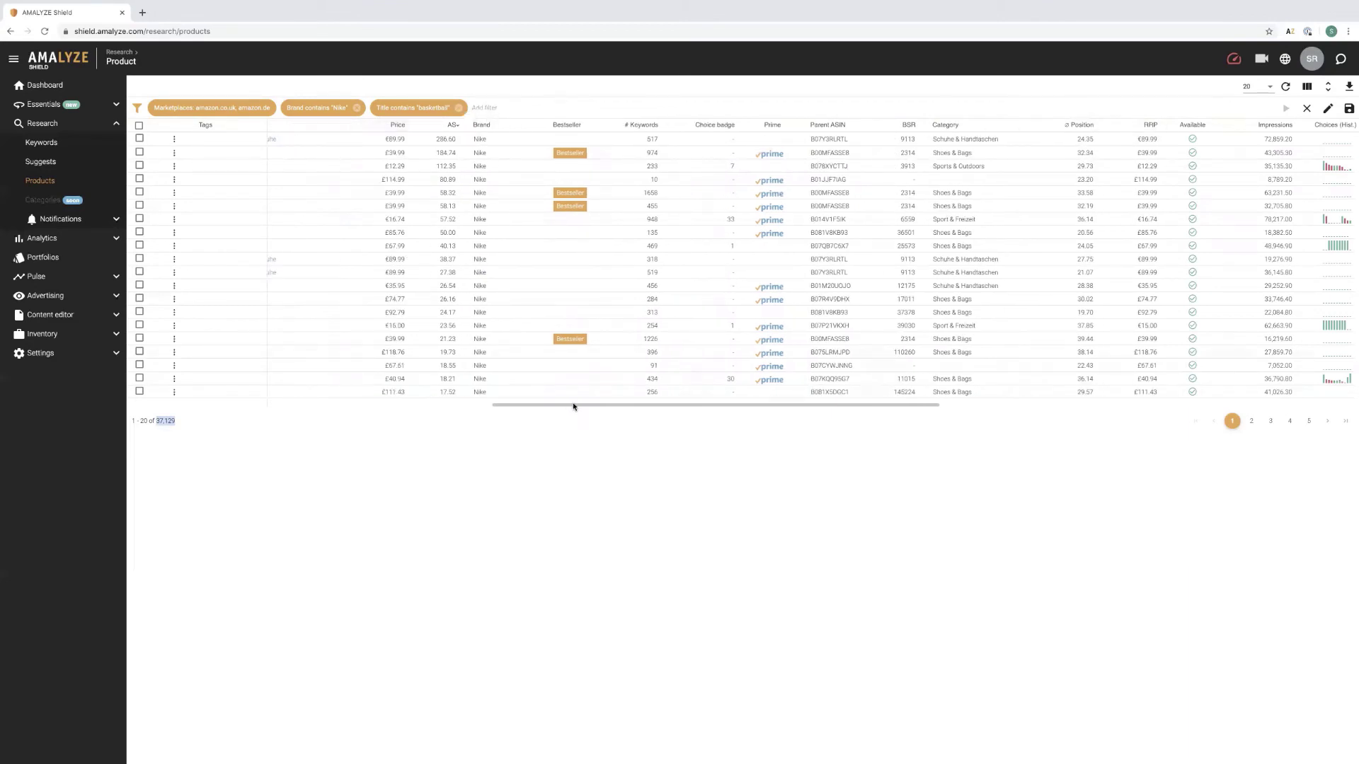
left_click_drag(573, 406, 407, 398)
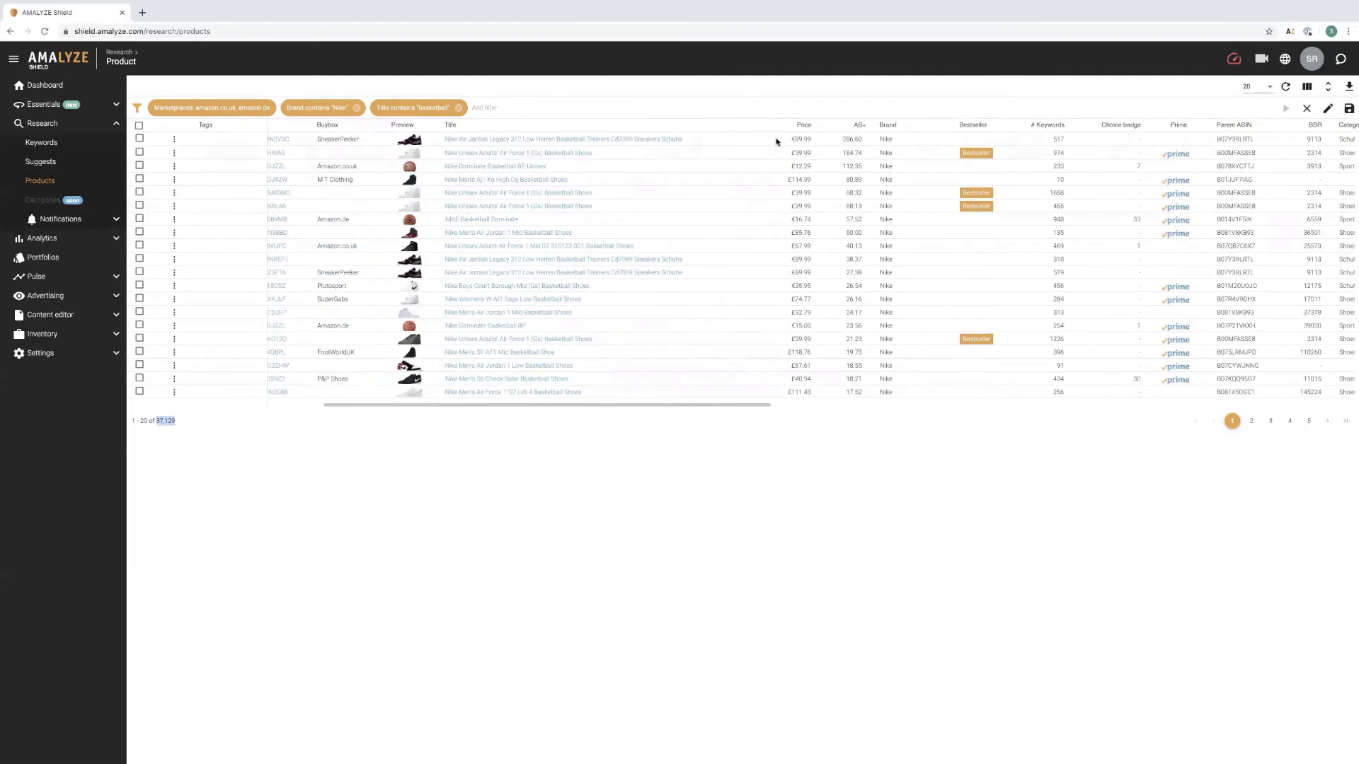
left_click(476, 123)
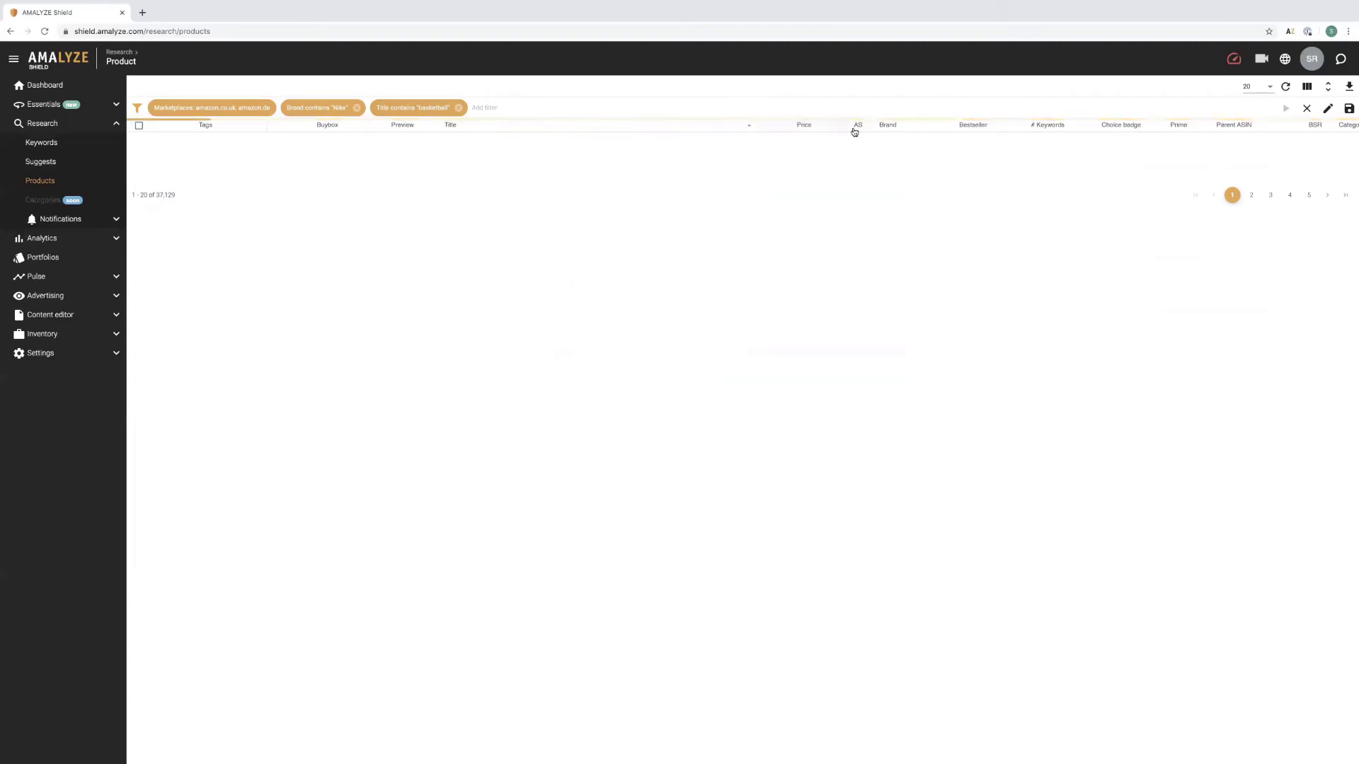
Add a Price filter for products priced above 30.
left_click(487, 107)
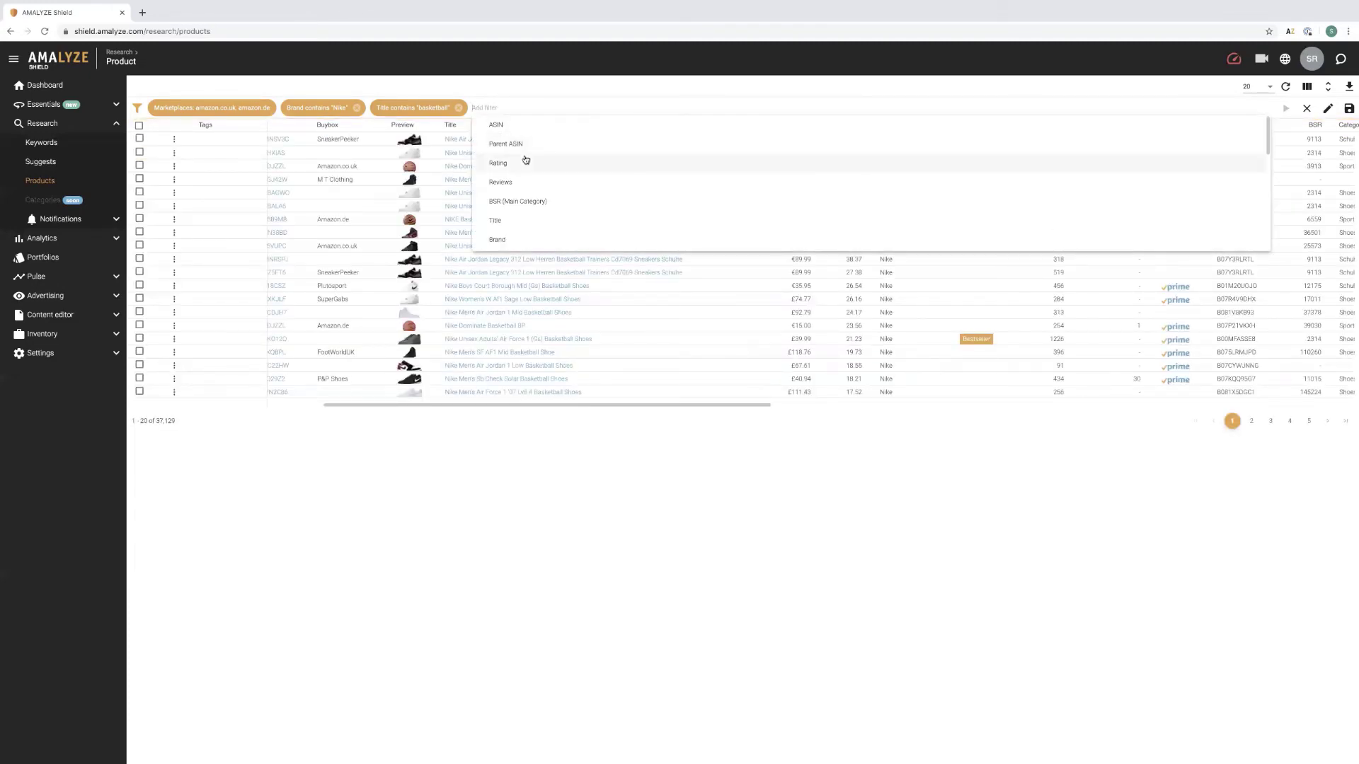
type("price")
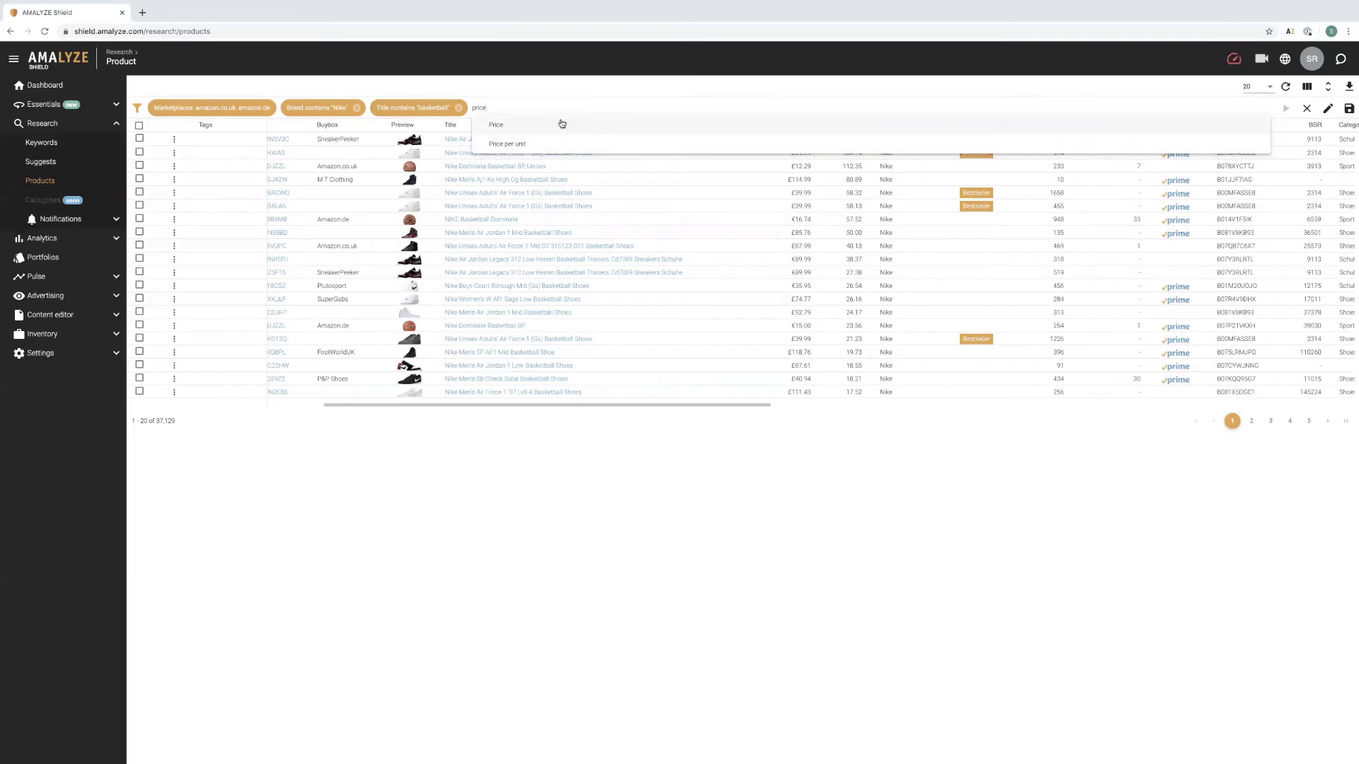
left_click(562, 124)
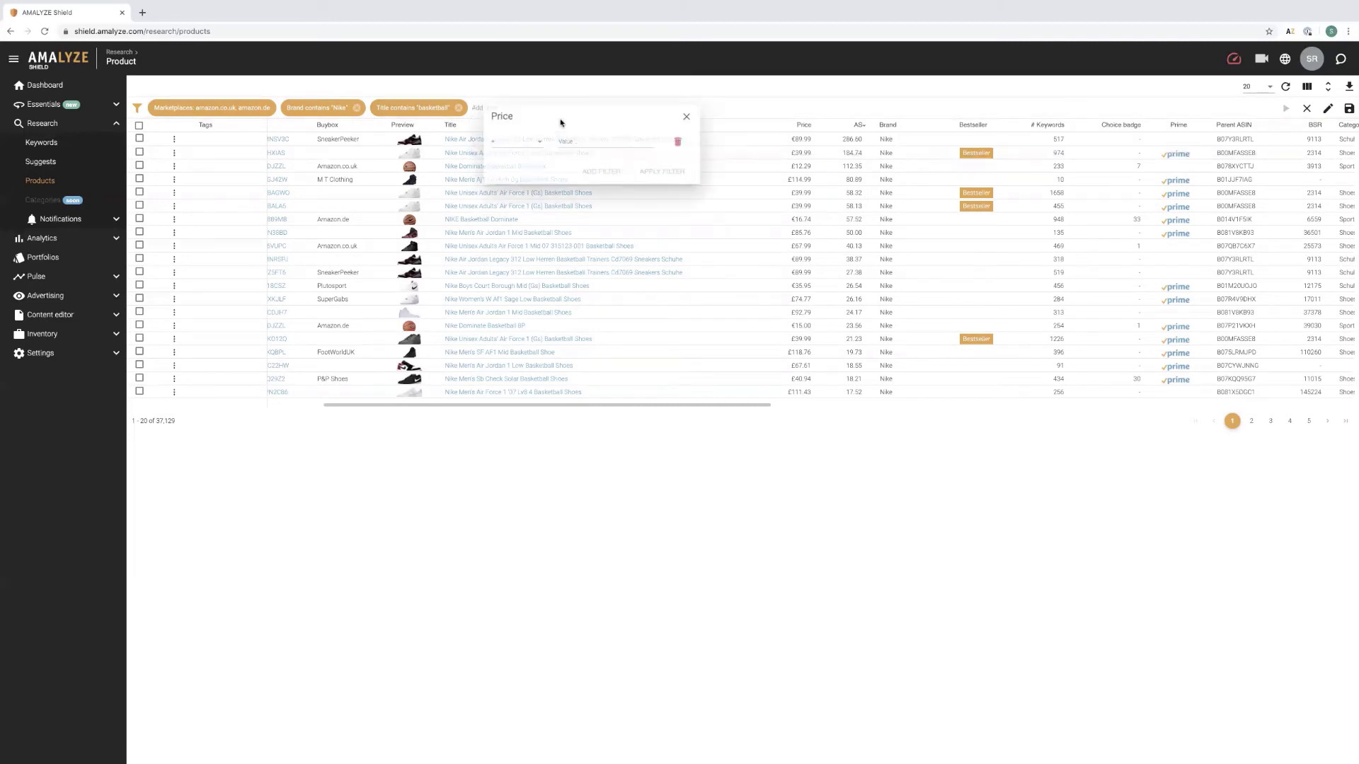
left_click(508, 142)
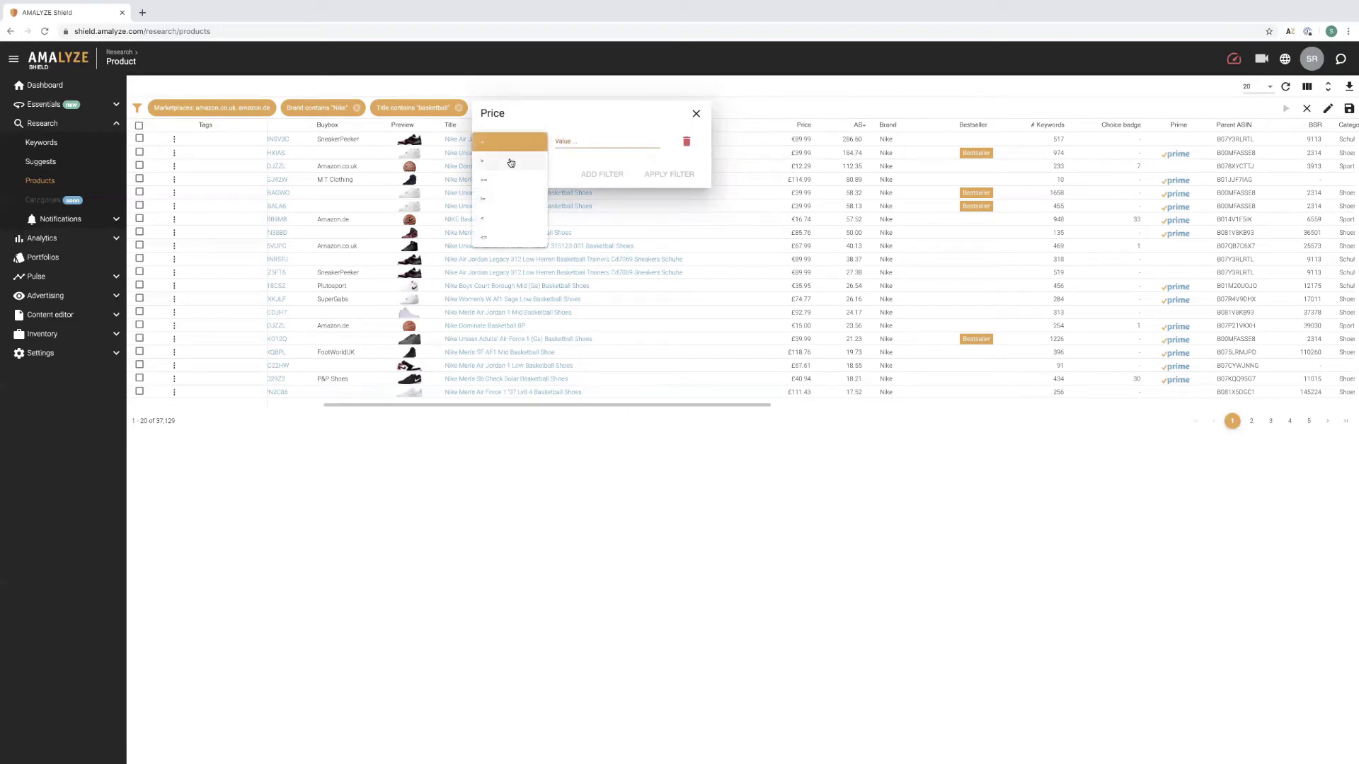
left_click(511, 163)
left_click(561, 141)
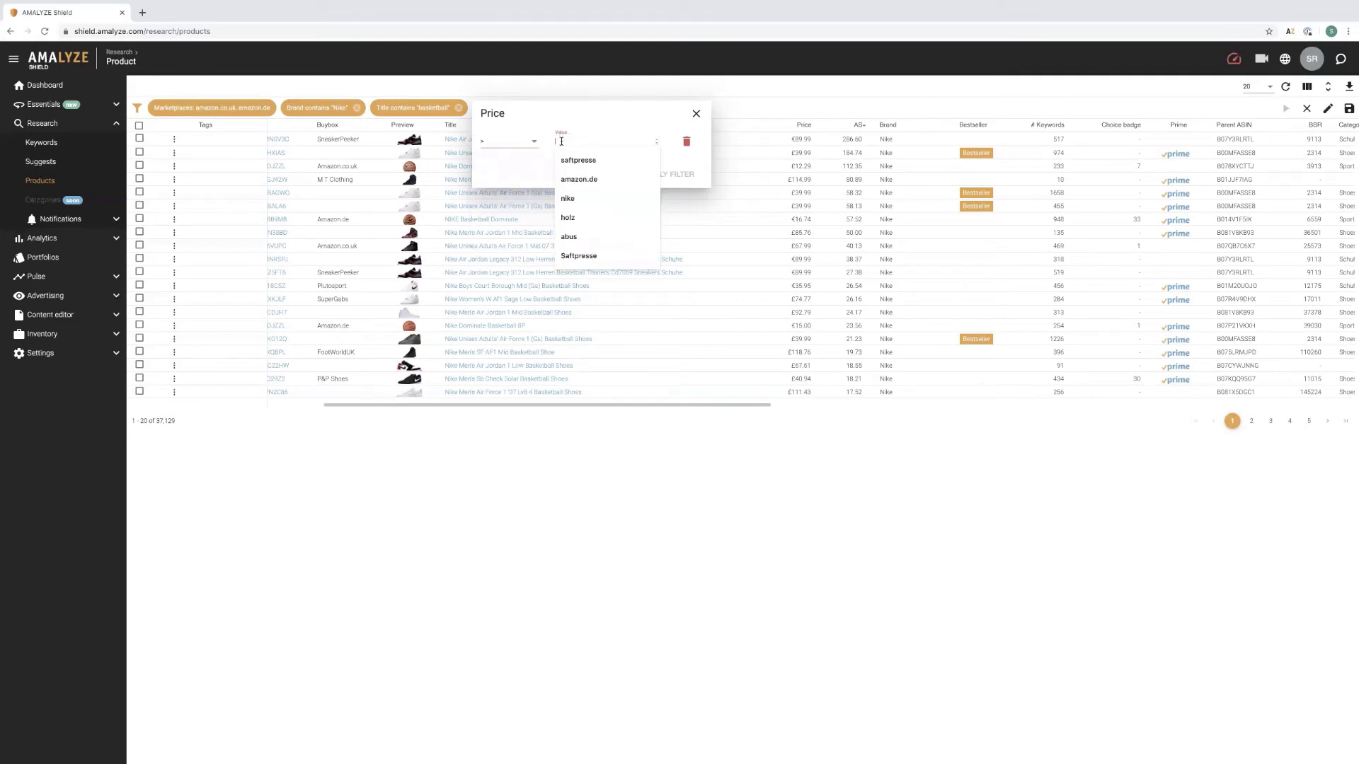
type("30")
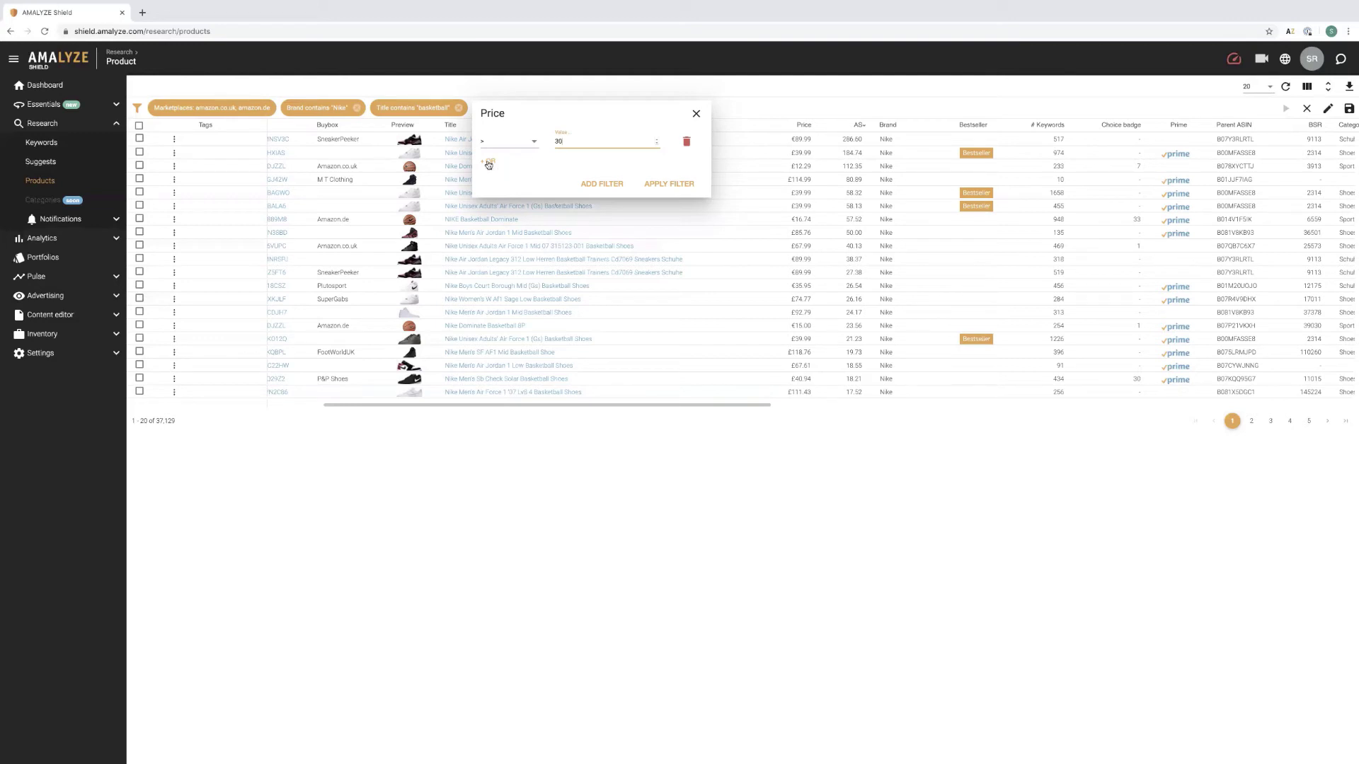
left_click(602, 186)
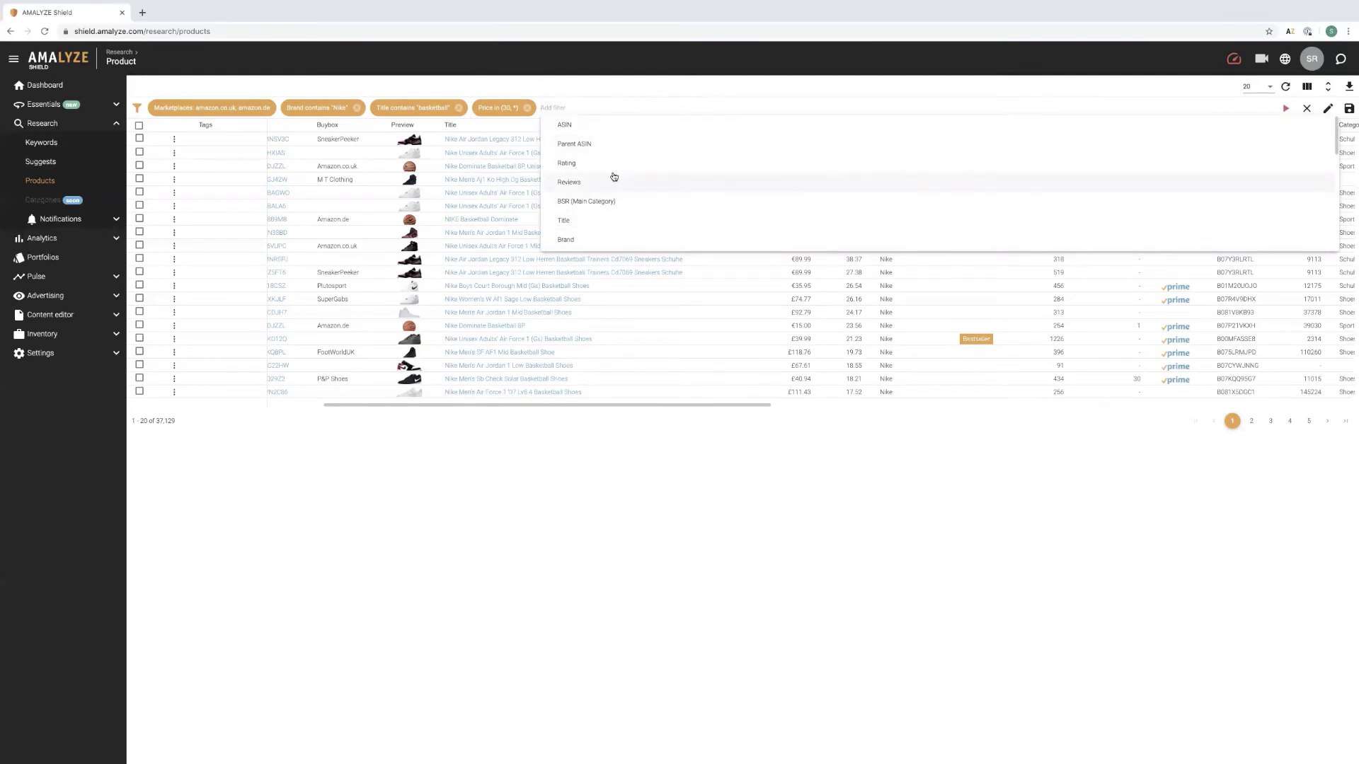
Add a second Price filter for products below 160 and apply the filters to the product table.
type("pric")
left_click(564, 125)
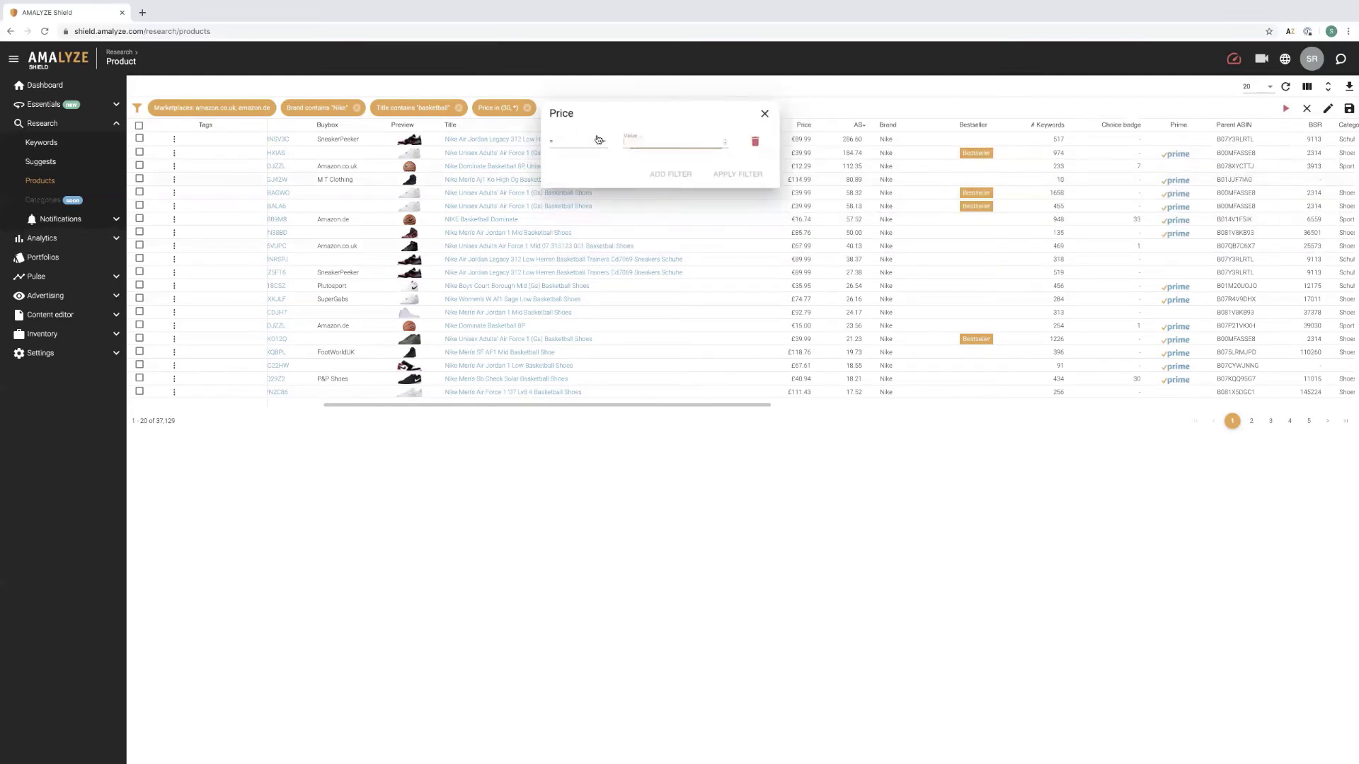
left_click(574, 142)
left_click(574, 225)
left_click(678, 143)
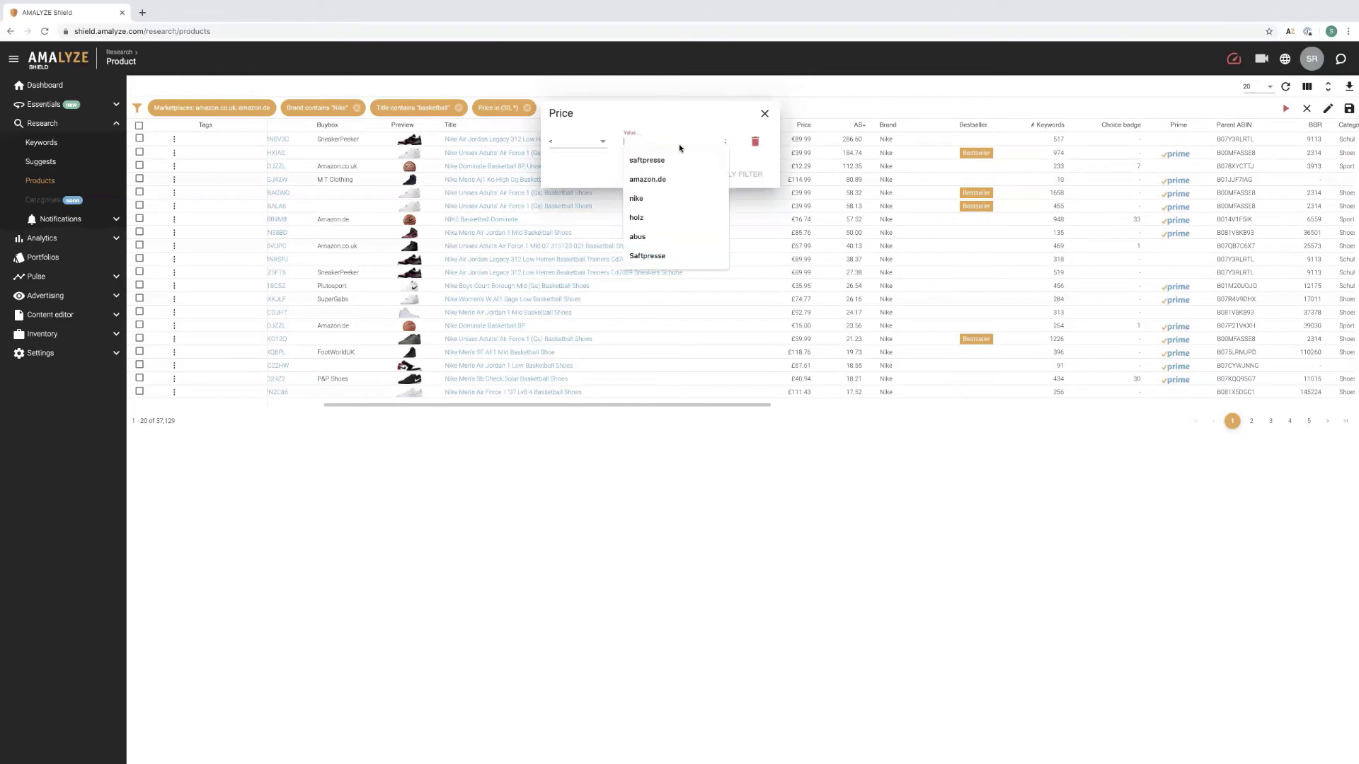
type("160")
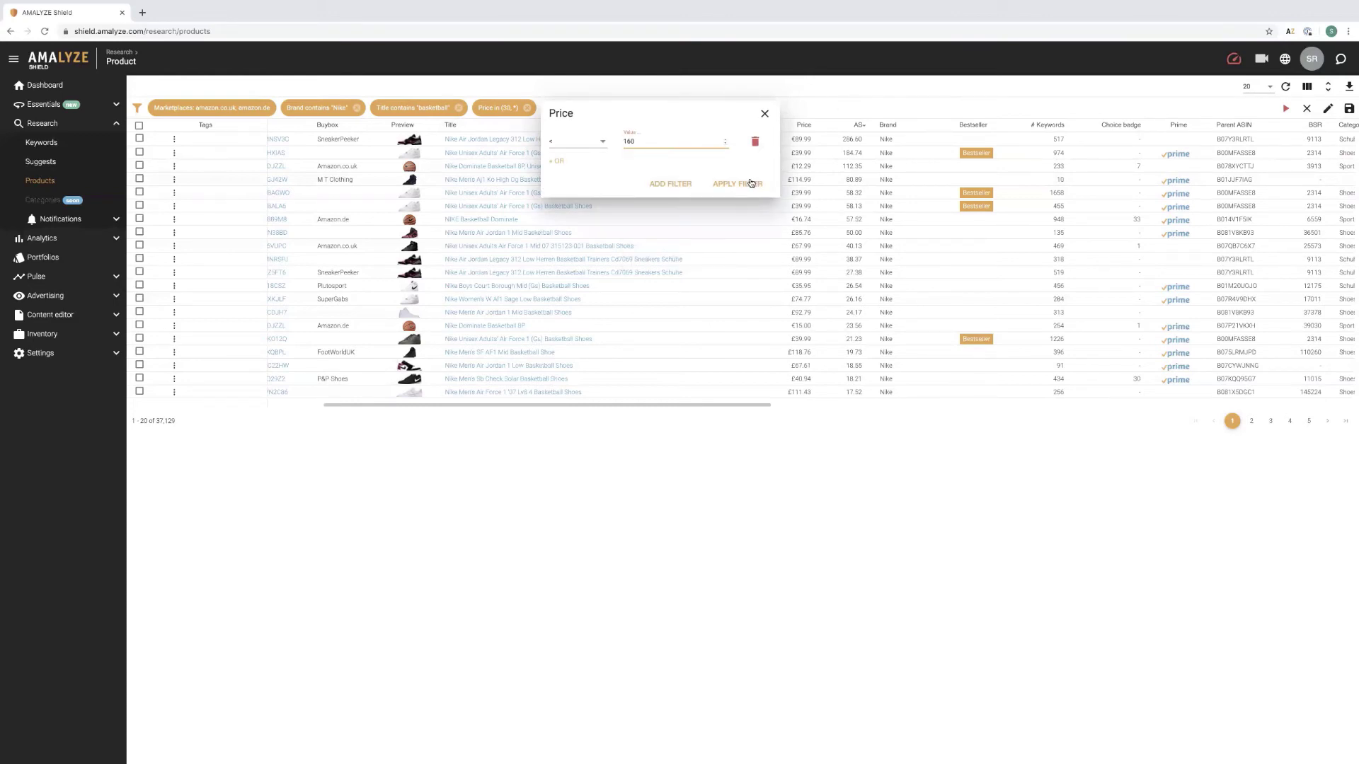
left_click(740, 184)
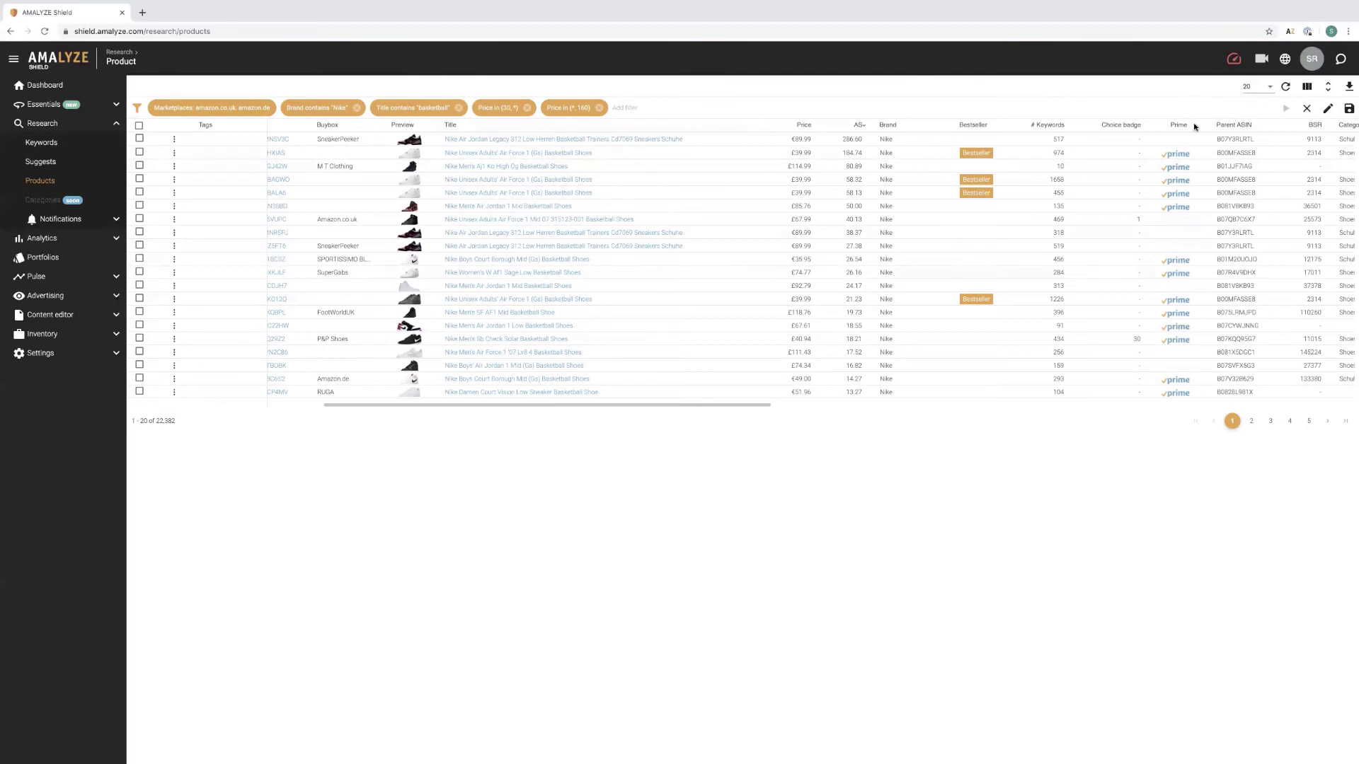
Sort the table by Price in descending and then ascending order, and move the Prime column directly before Price.
mouse_move(1177, 124)
left_click(807, 125)
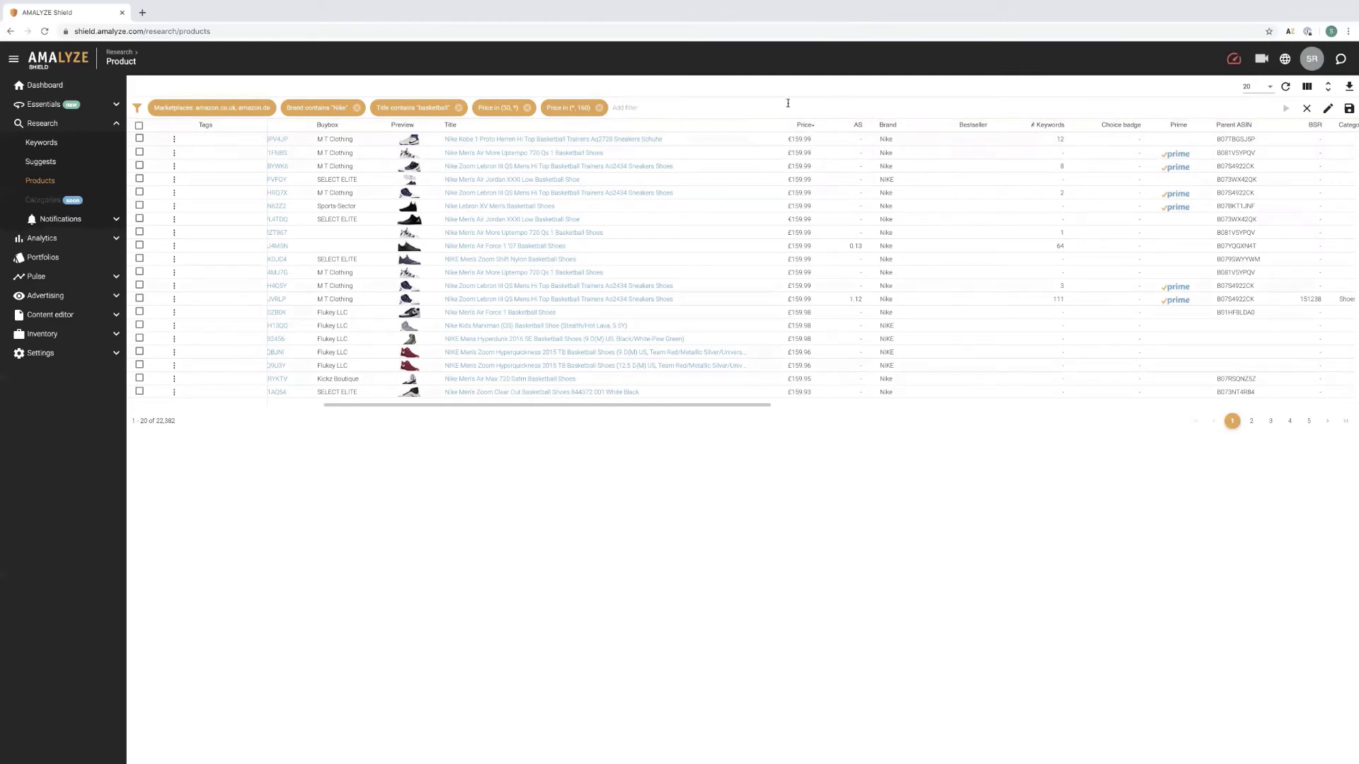
left_click(805, 126)
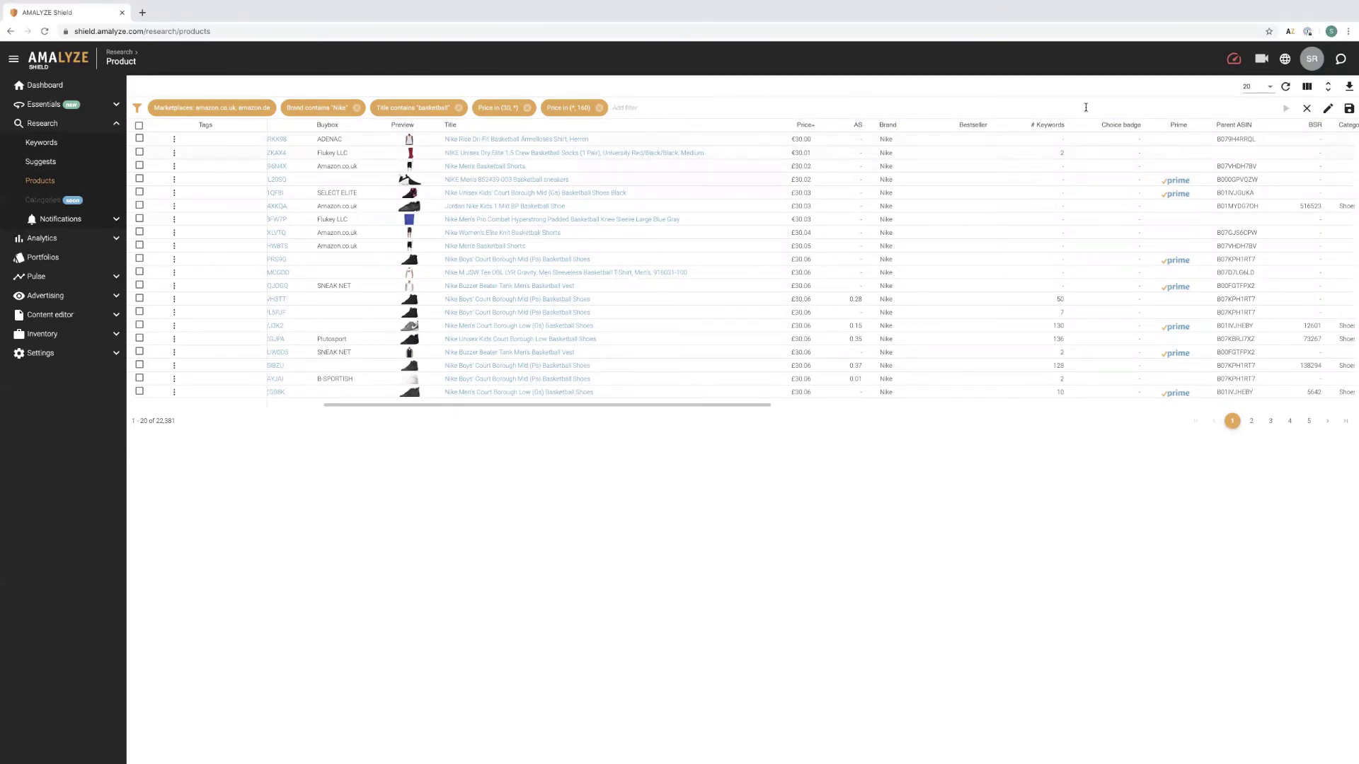
left_click_drag(1178, 126, 747, 118)
Add a Prime filter set to true and apply it to the product table.
left_click(746, 118)
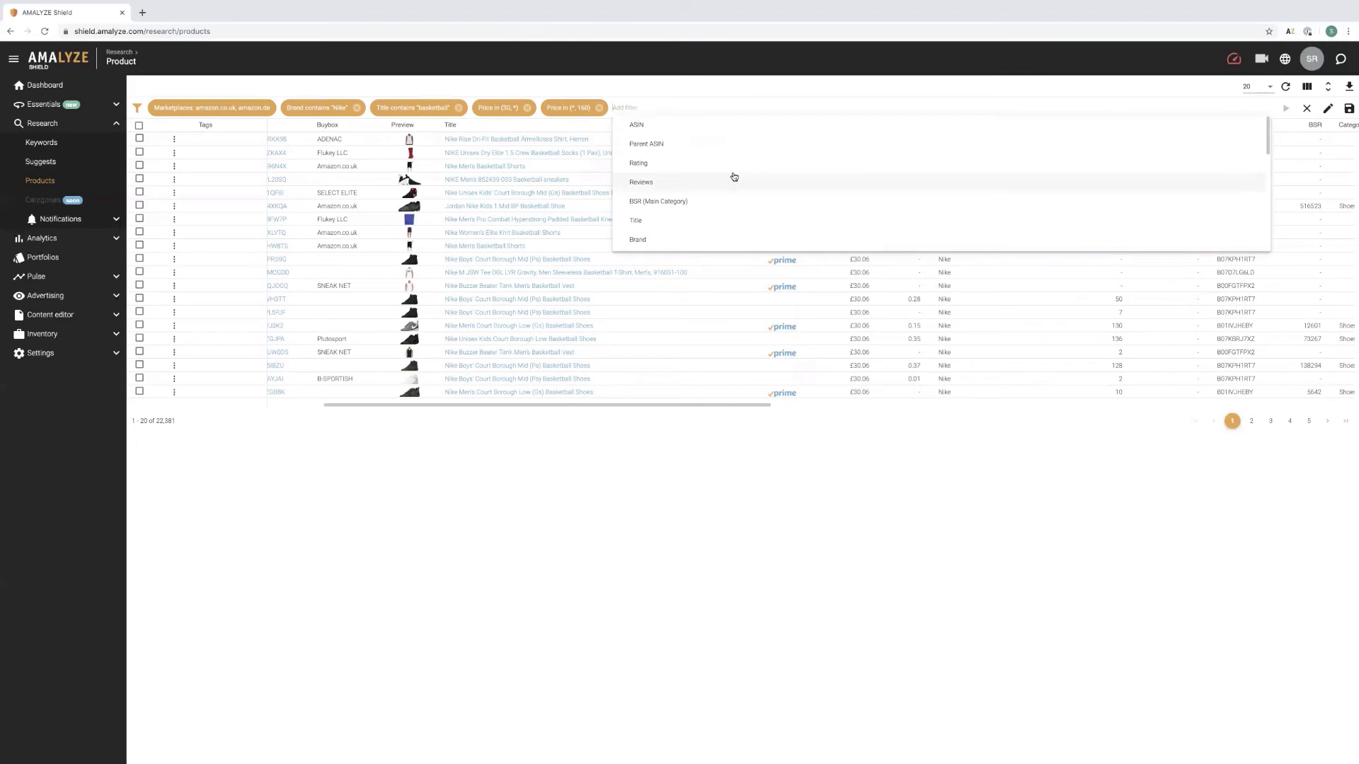
type("pori")
key("BackSpace")
key("BackSpace")
type("r")
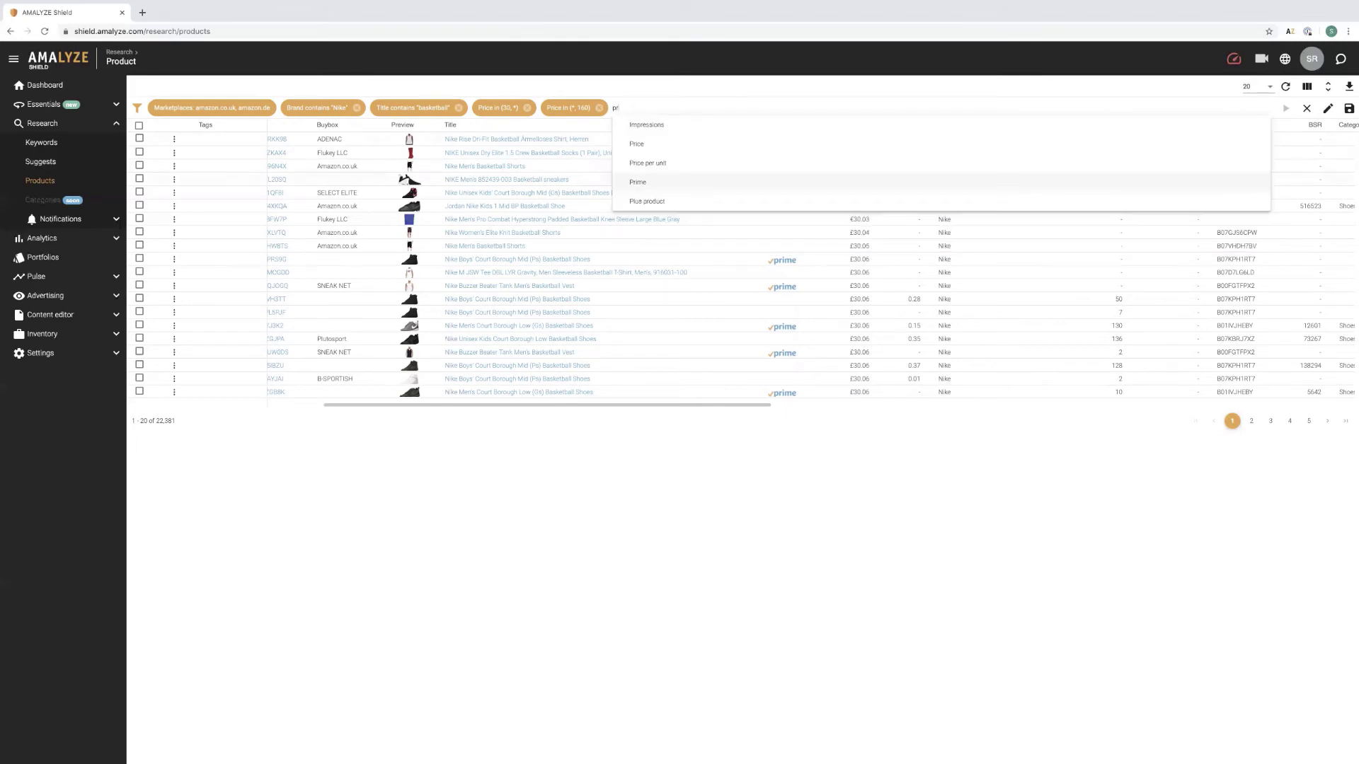
left_click(673, 182)
left_click(639, 139)
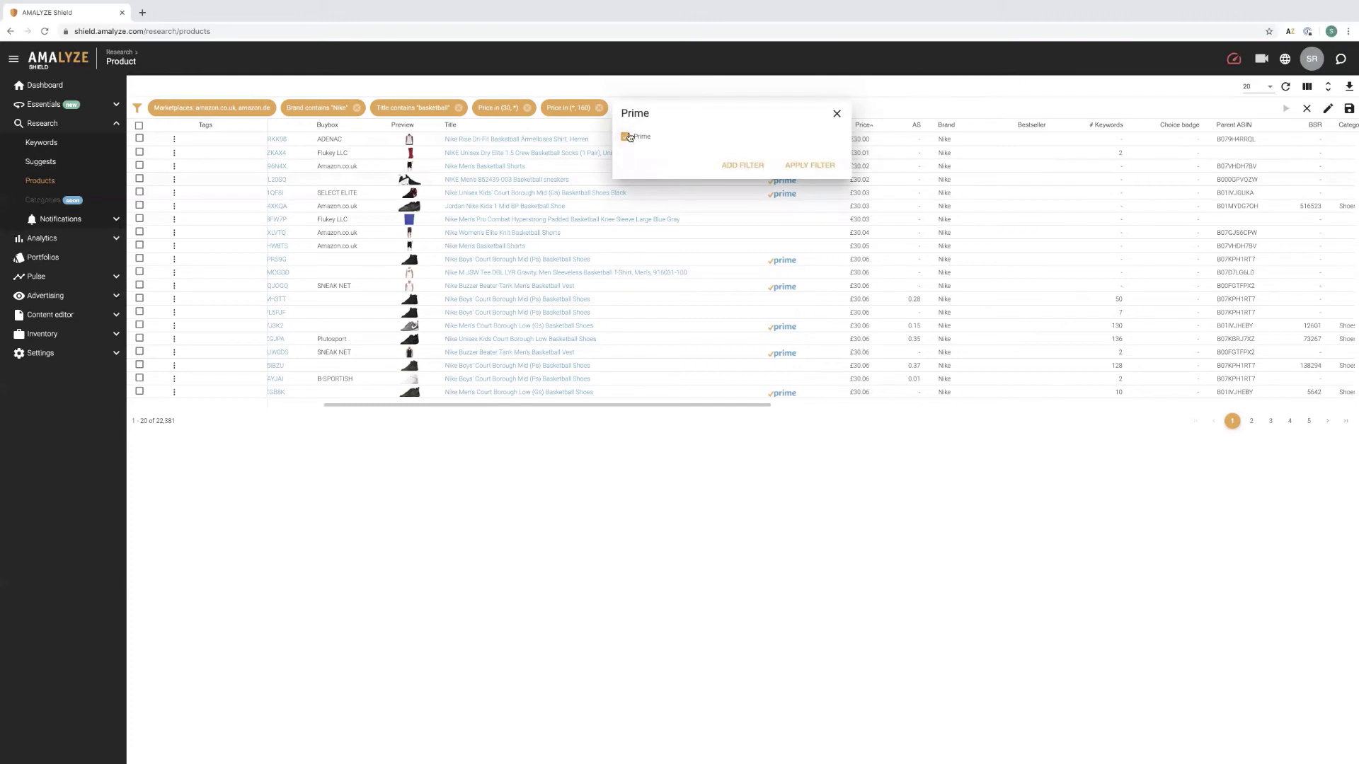
left_click(639, 140)
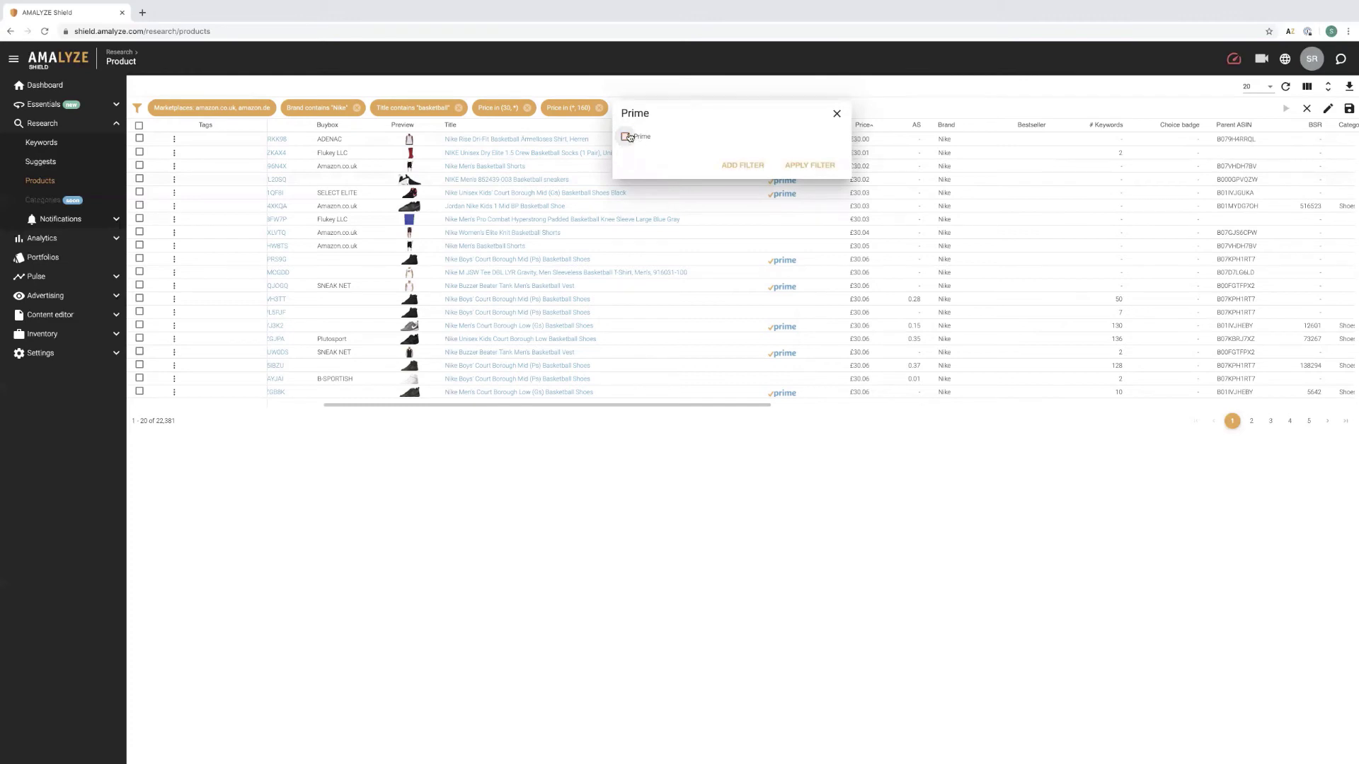
left_click(814, 166)
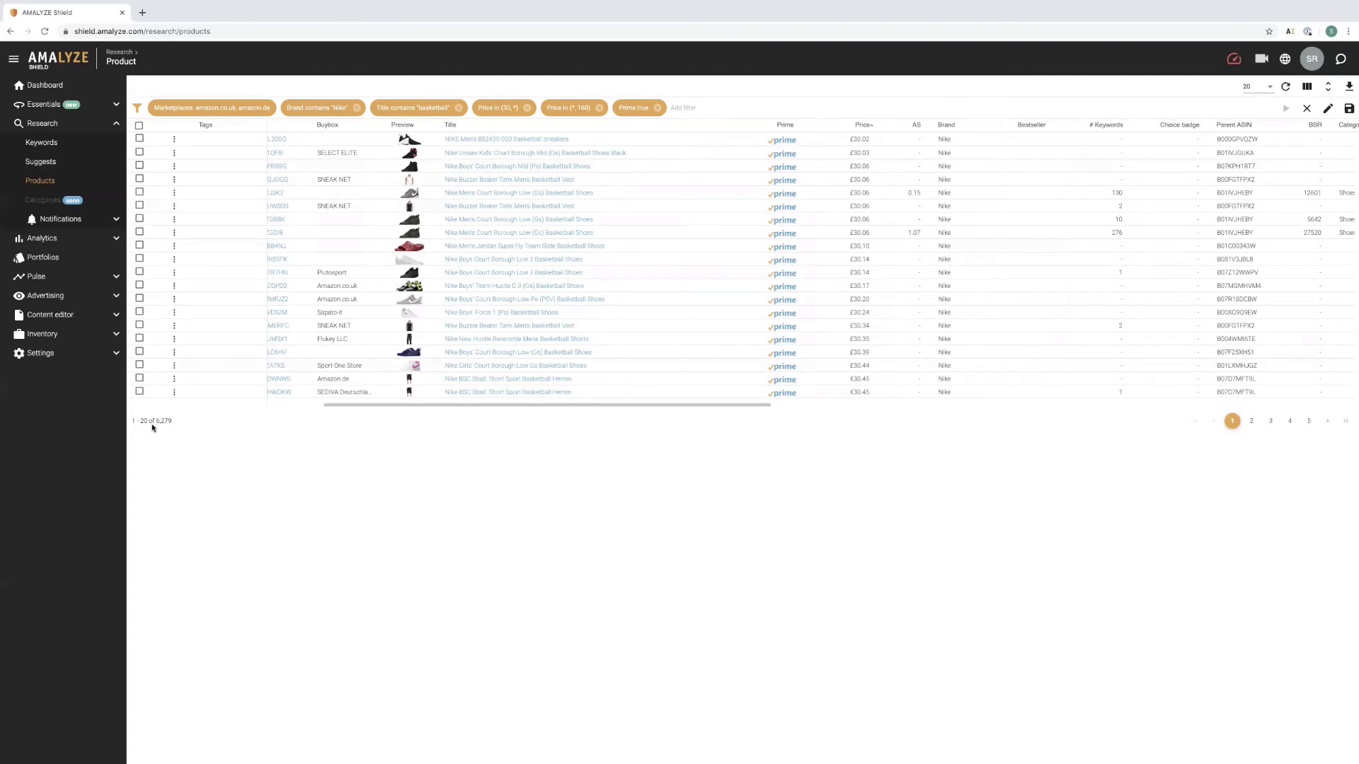
Highlight the total number of Prime products below the table and return to the first columns.
left_click_drag(157, 420, 170, 420)
left_click(194, 422)
left_click_drag(573, 405, 455, 405)
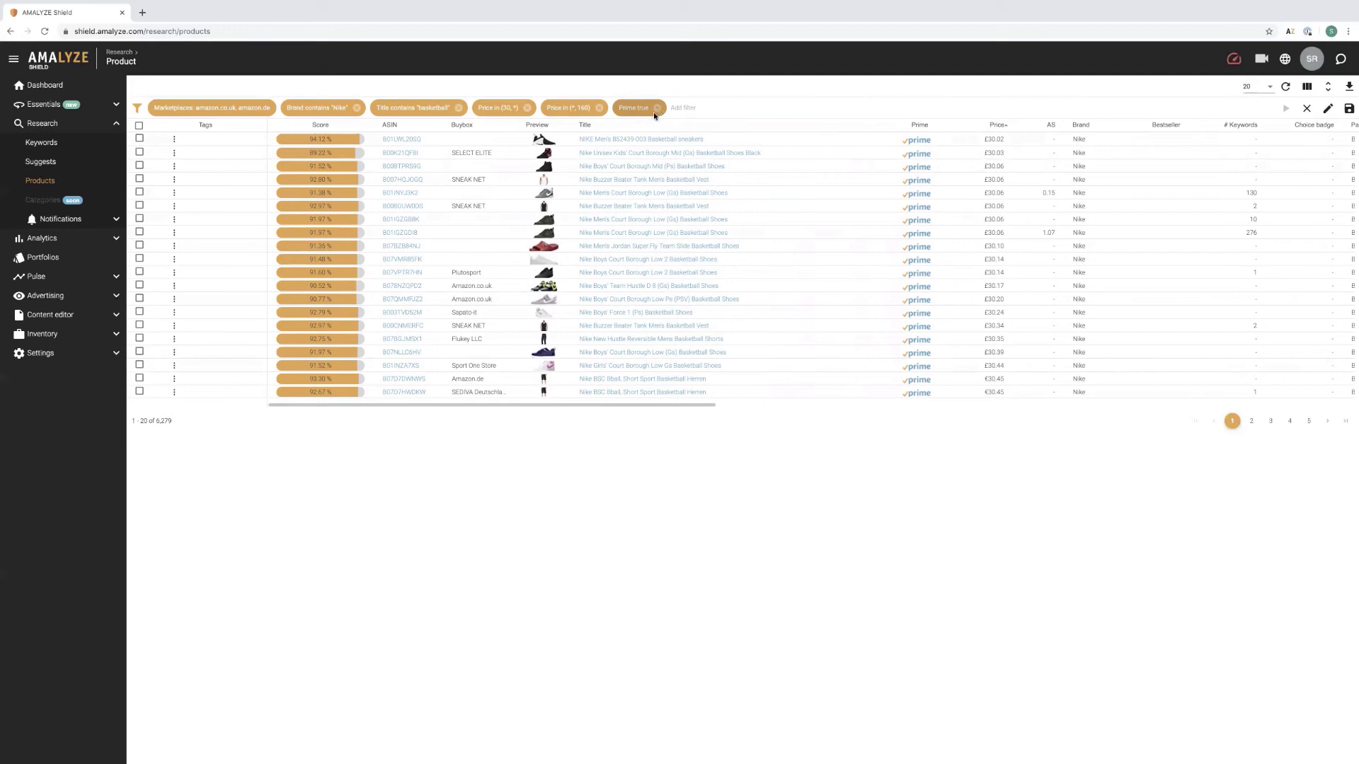
Remove the Prime, both Price and the Title filters, keeping the Marketplaces and Brand filters.
left_click(657, 108)
left_click(599, 108)
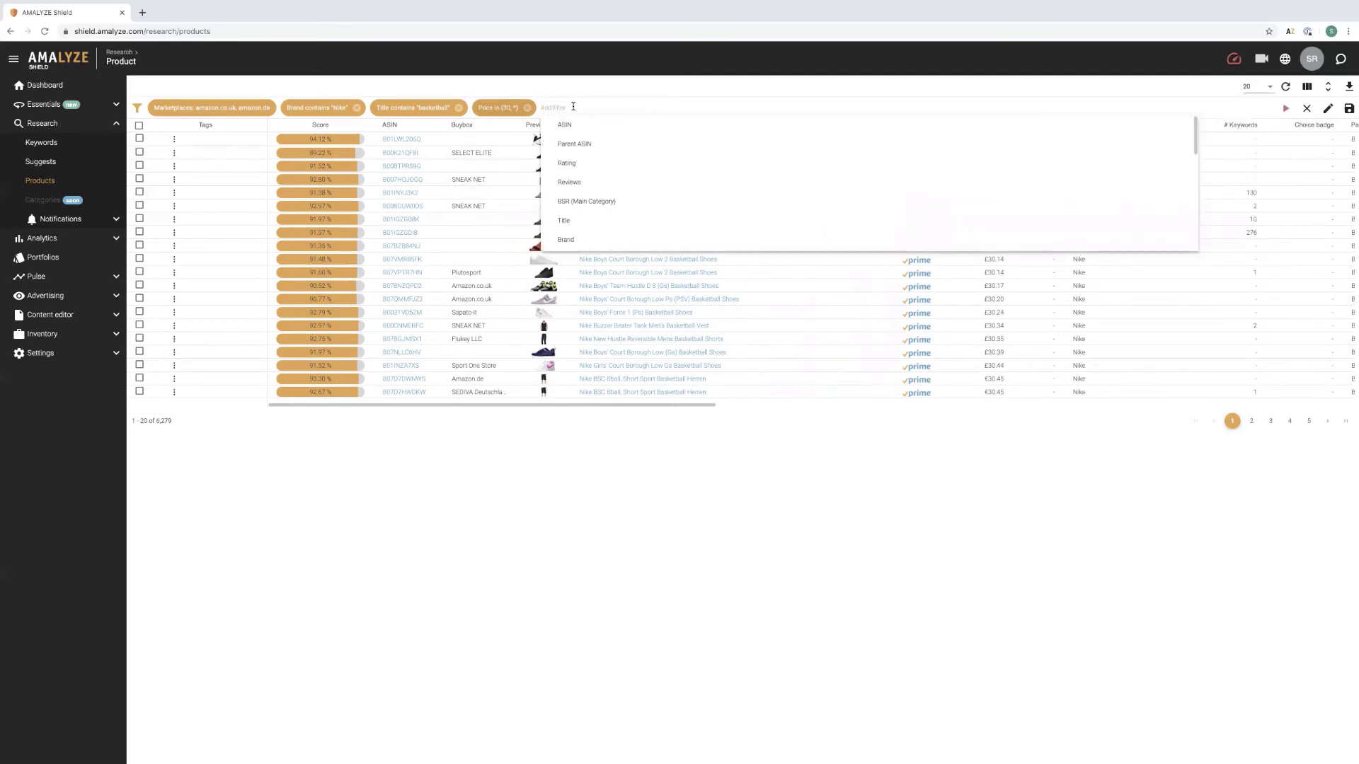
left_click(527, 108)
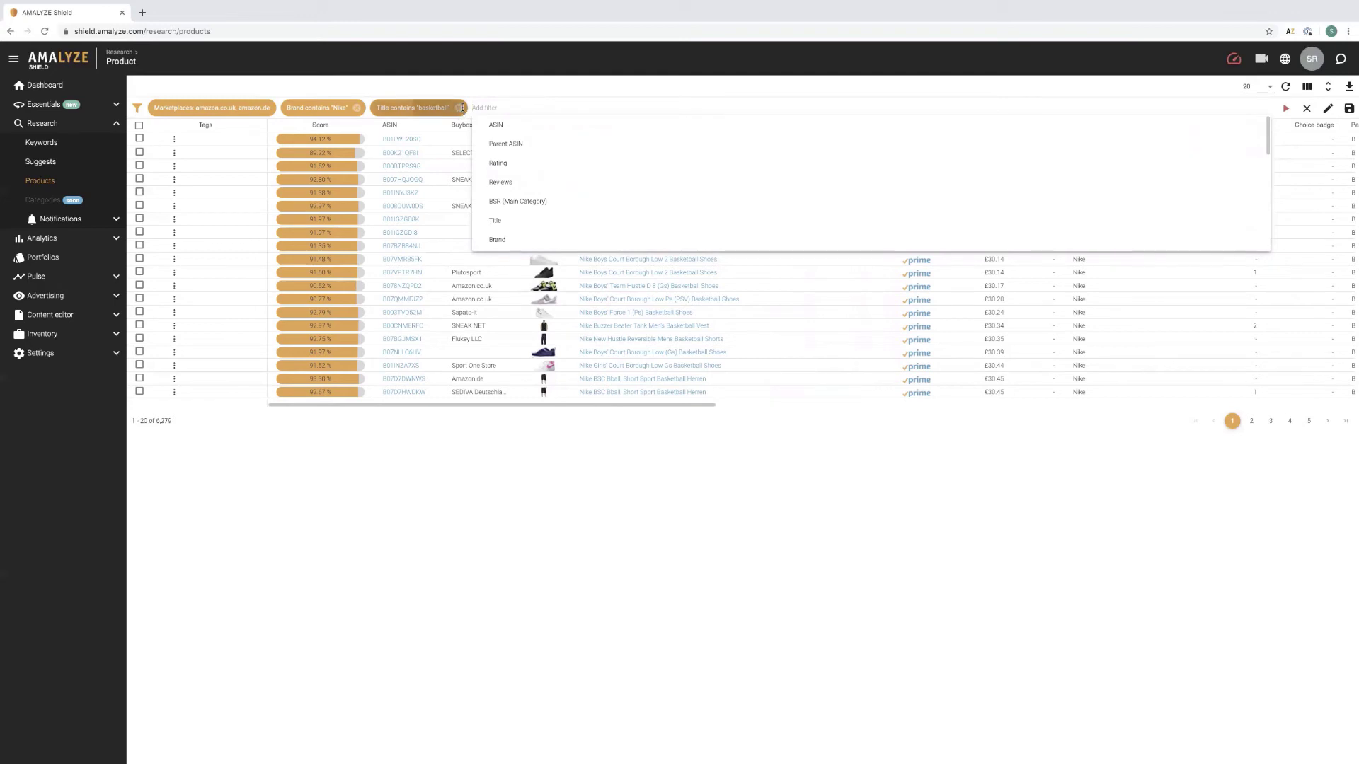
left_click(460, 108)
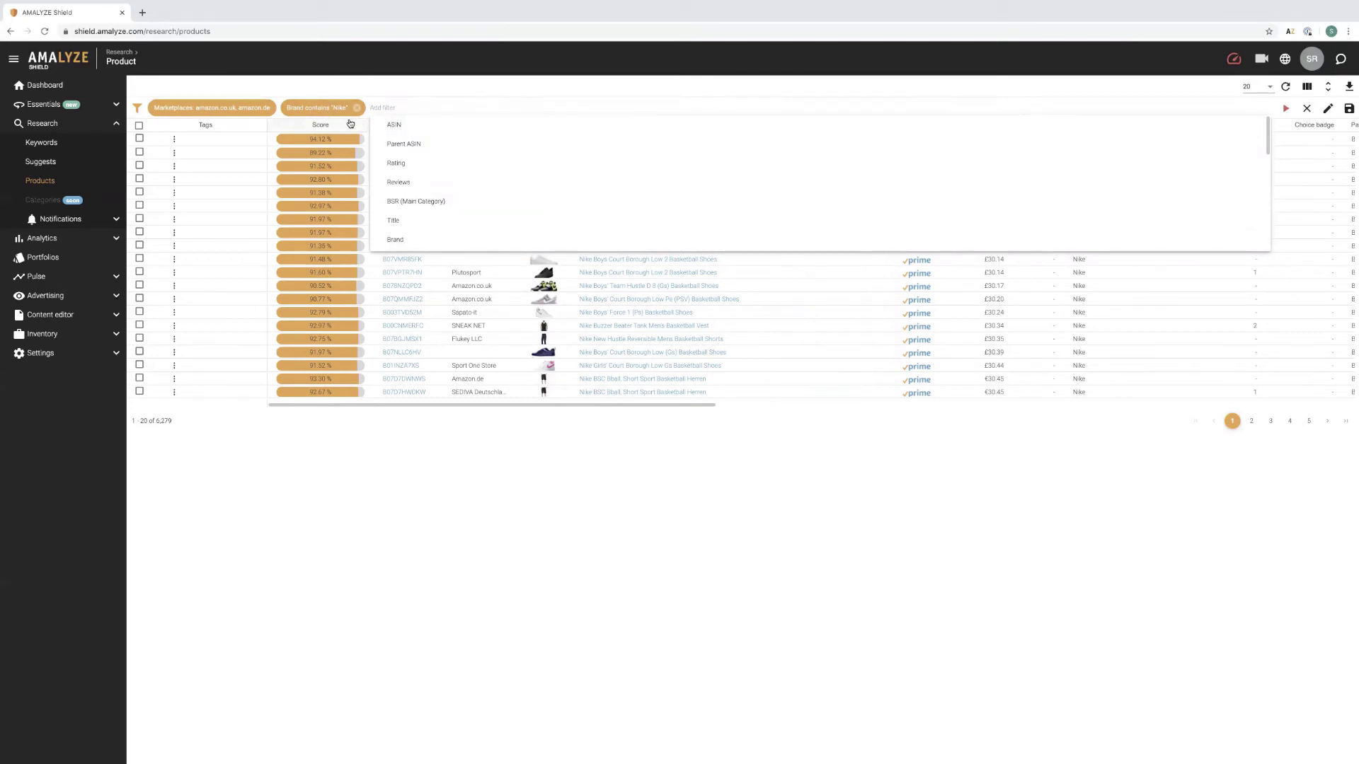
Remove amazon.de from the Marketplaces filter so that only amazon.co.uk remains.
left_click(196, 108)
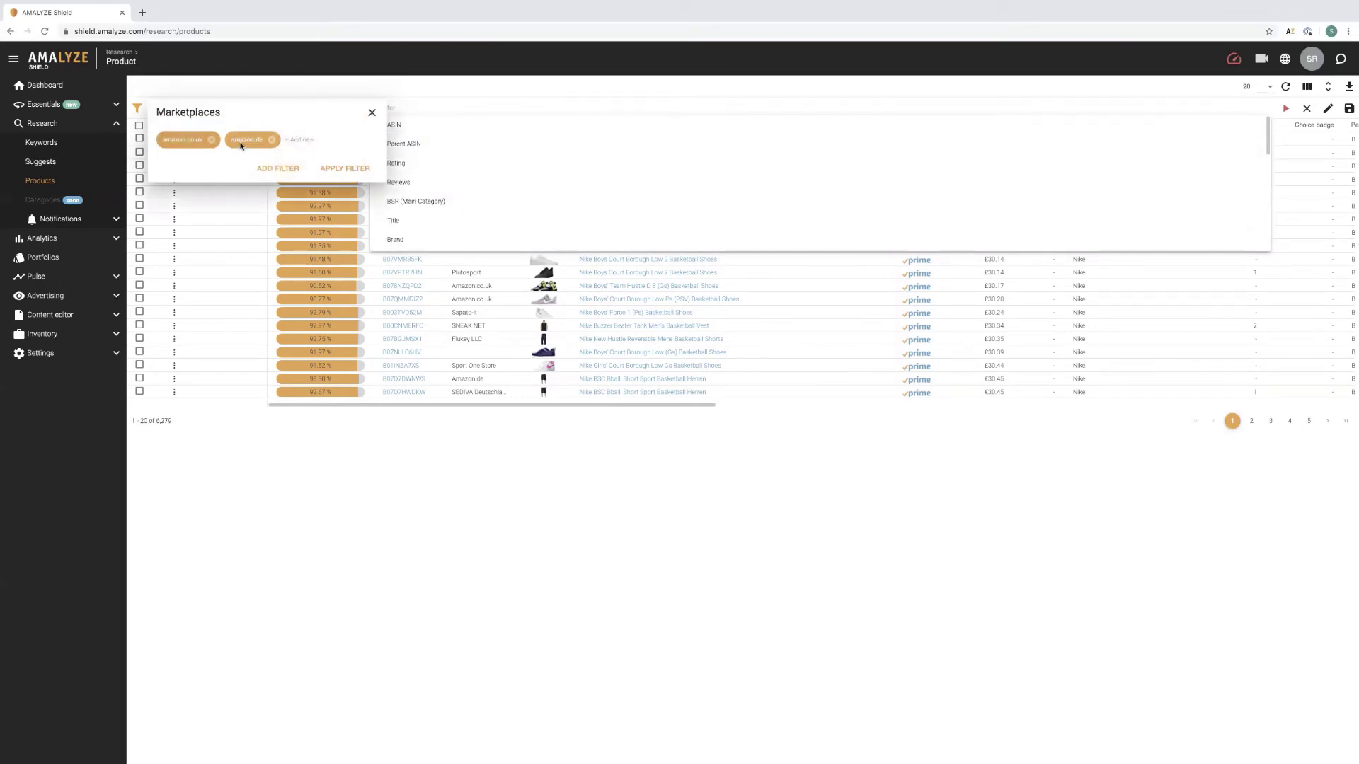
left_click(271, 140)
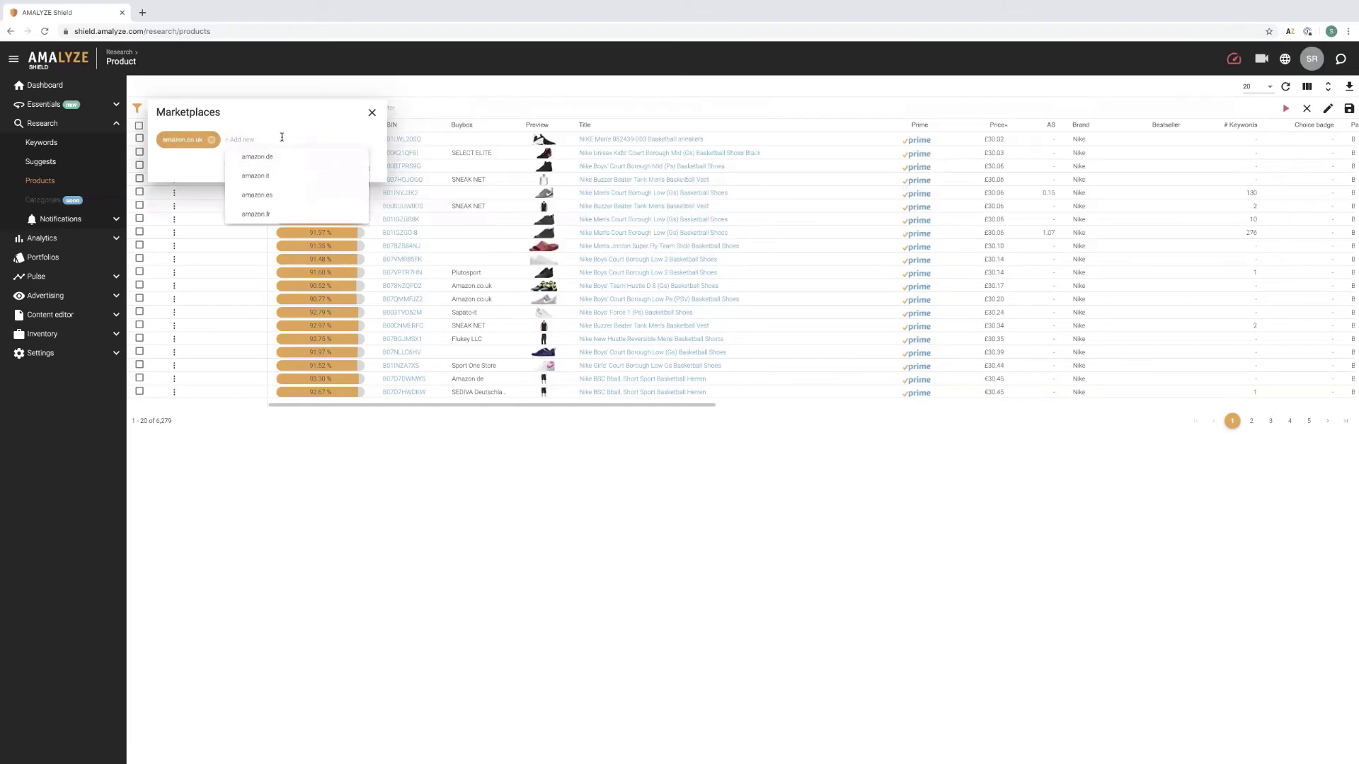
left_click(264, 116)
left_click(266, 172)
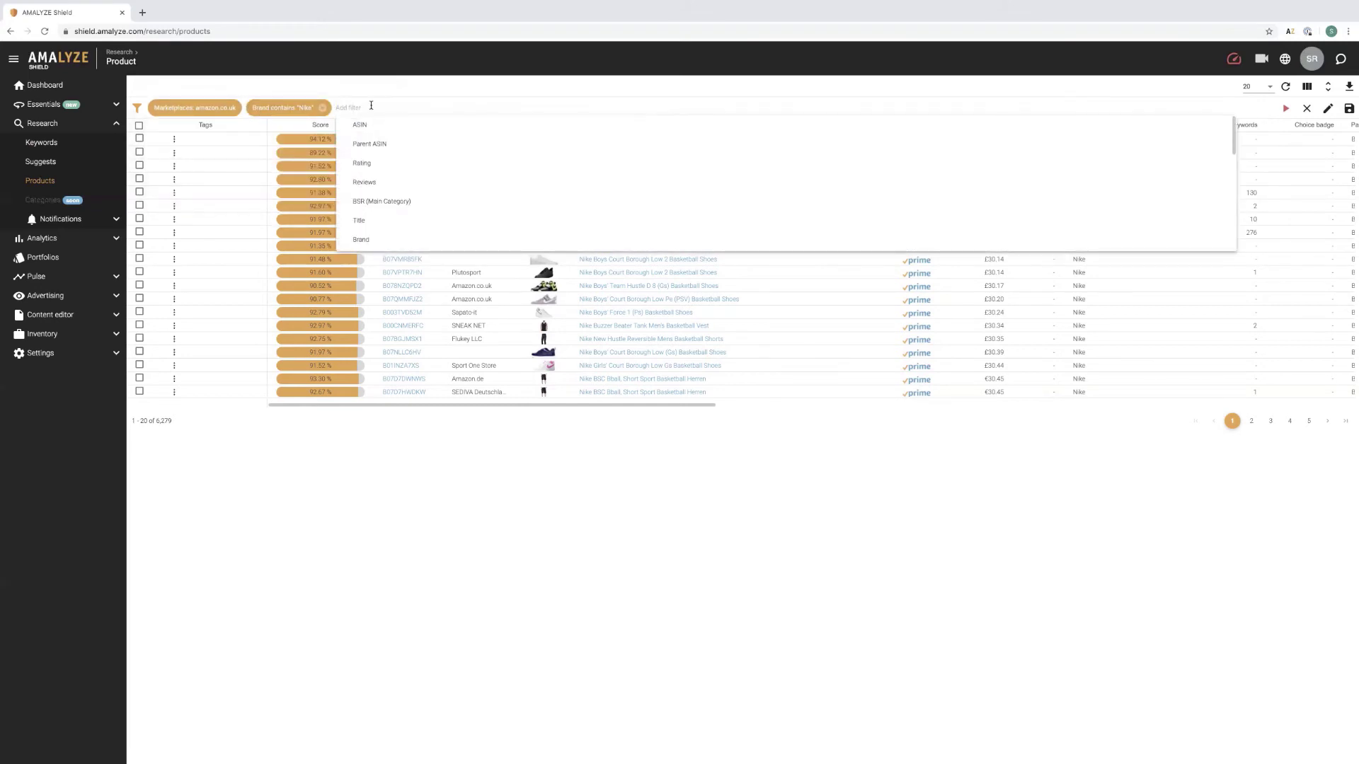
Add a Buybox (Merchant) filter that contains "amazon.co.uk" and apply it to the product table.
type("buy")
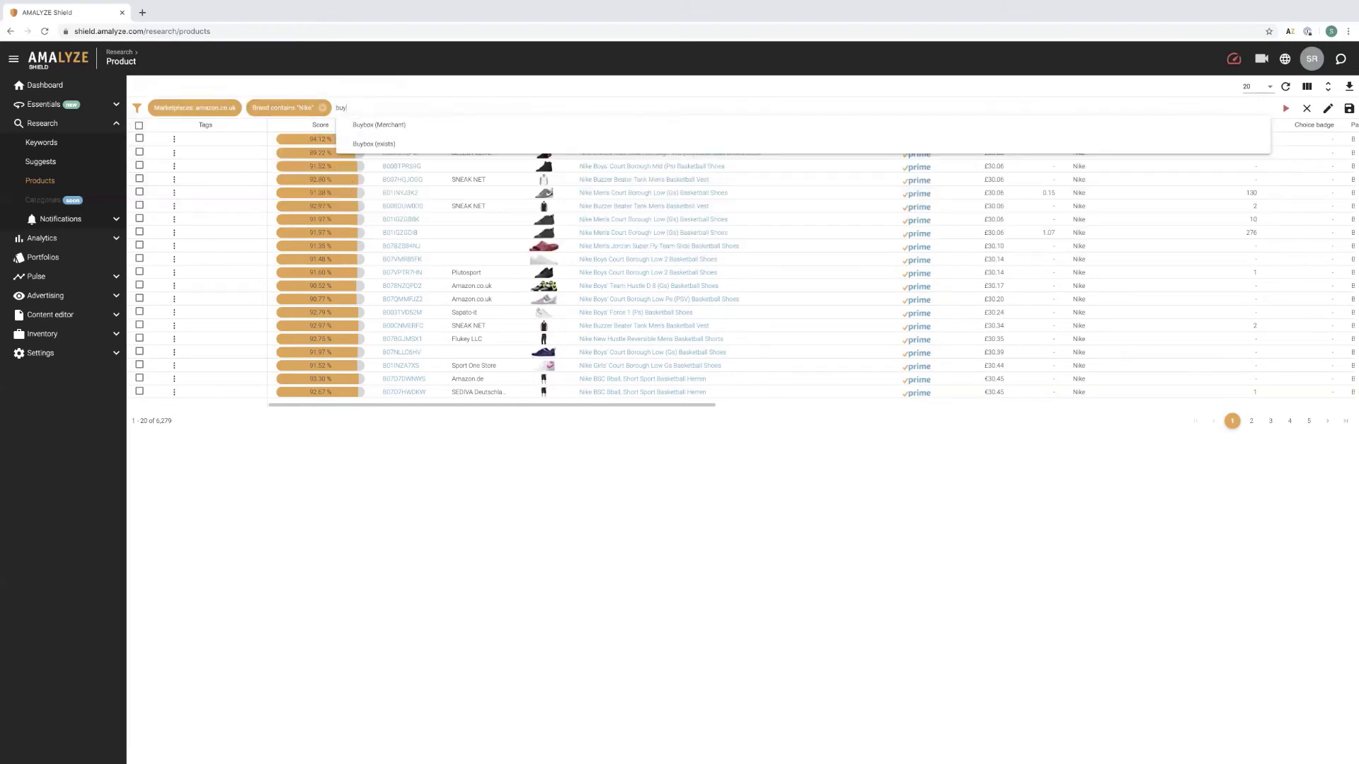
left_click(439, 123)
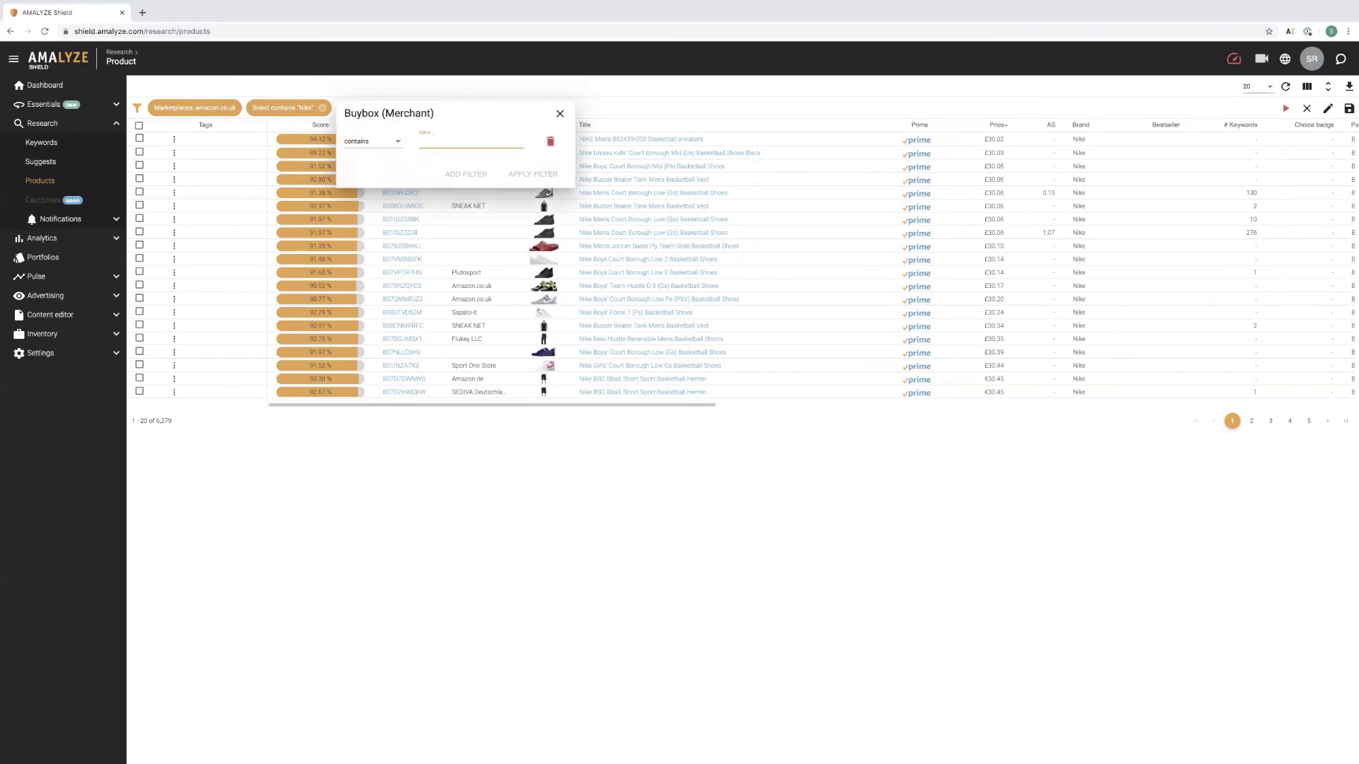
type("amazon.co.uk")
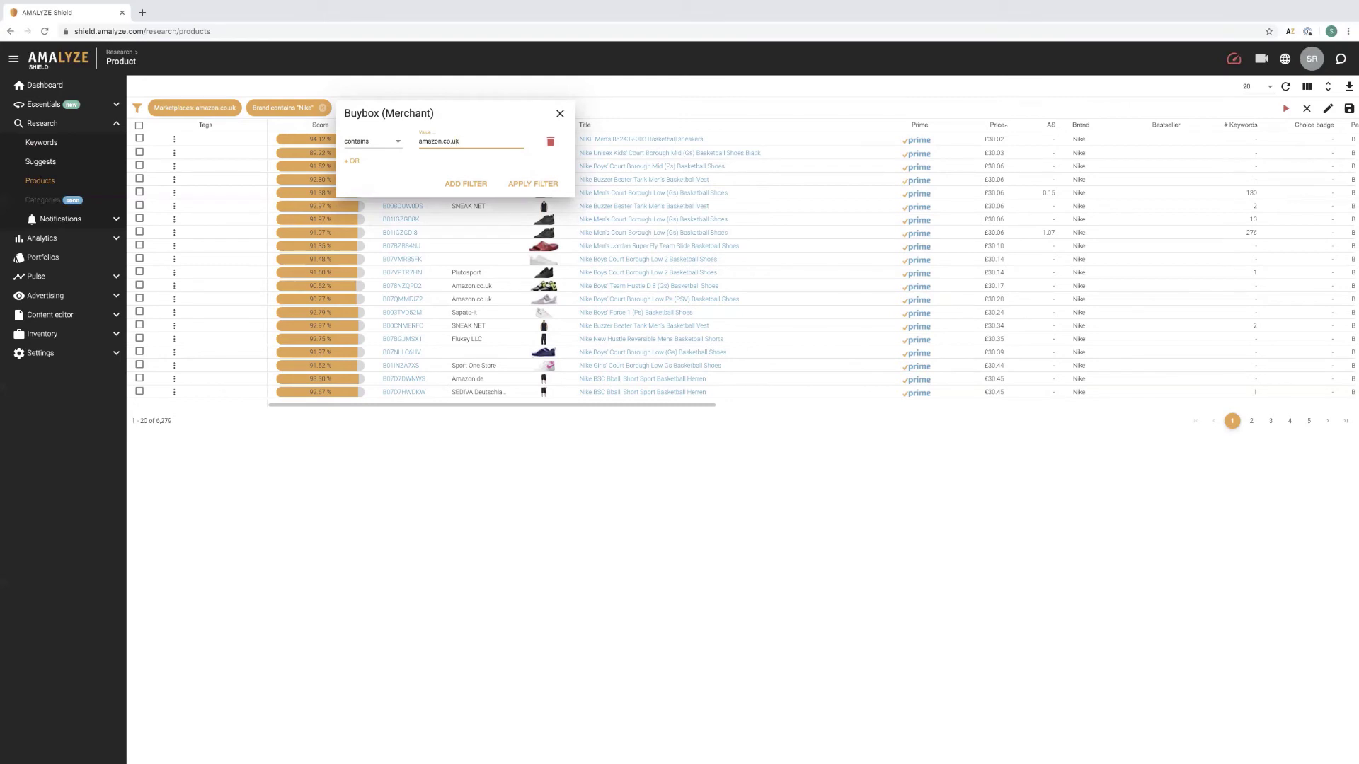
key("Return")
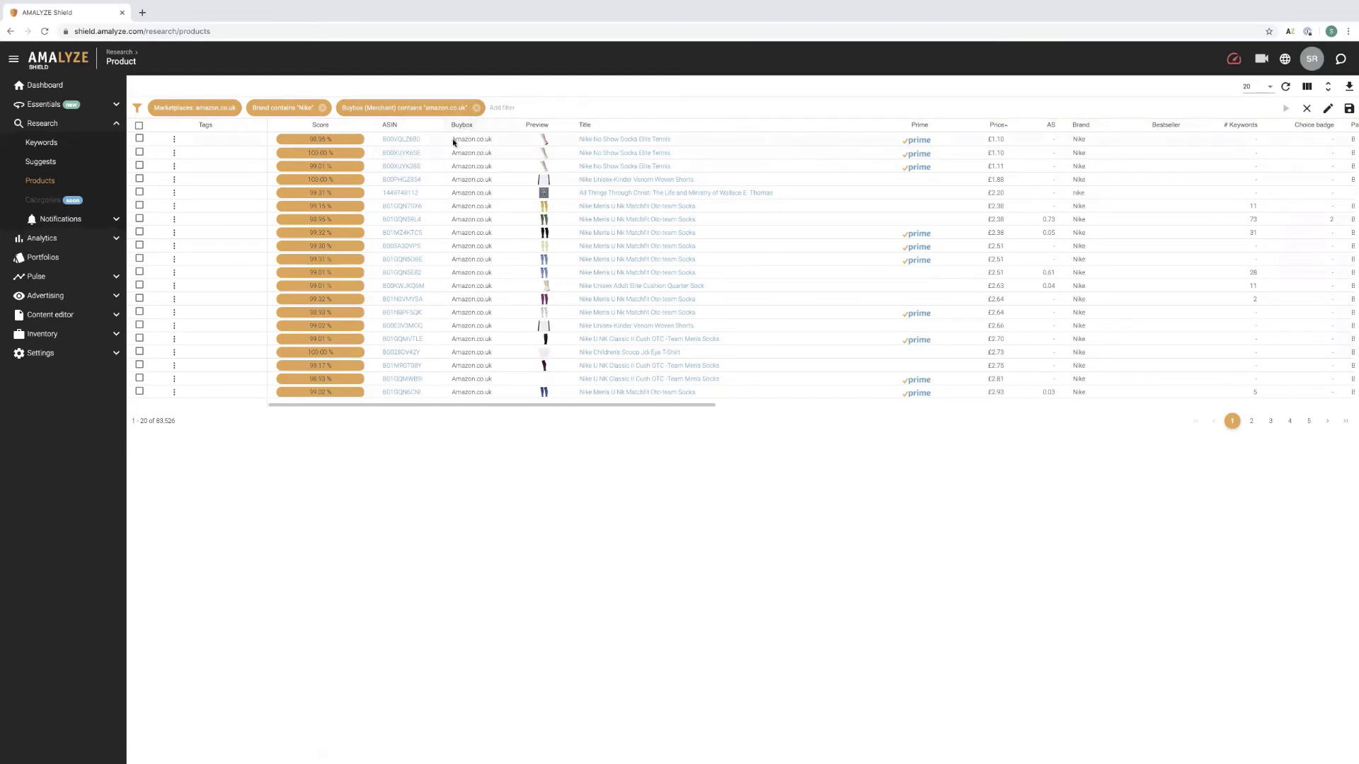
Highlight the first product's Buybox merchant and add a Title filter that contains "women".
left_click_drag(451, 140, 497, 143)
left_click(482, 146)
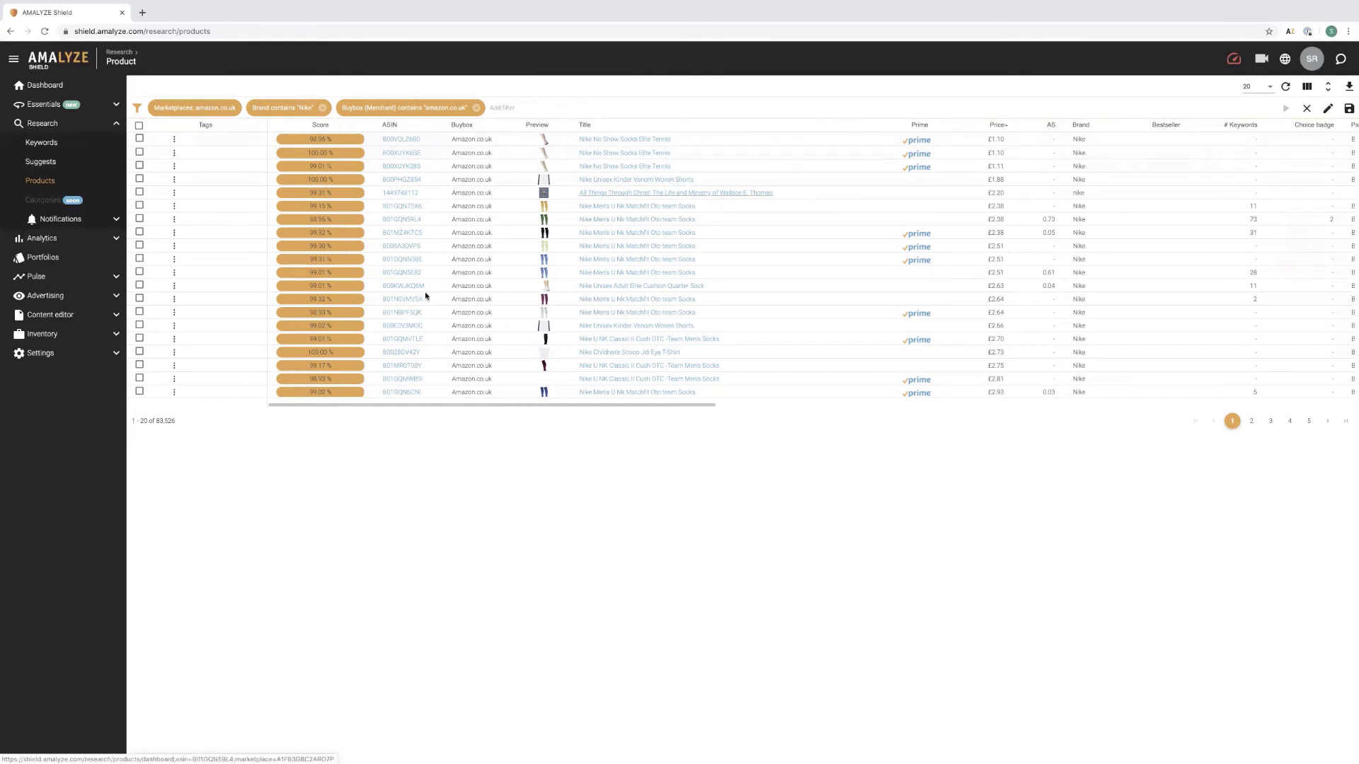
left_click(506, 104)
type("tit")
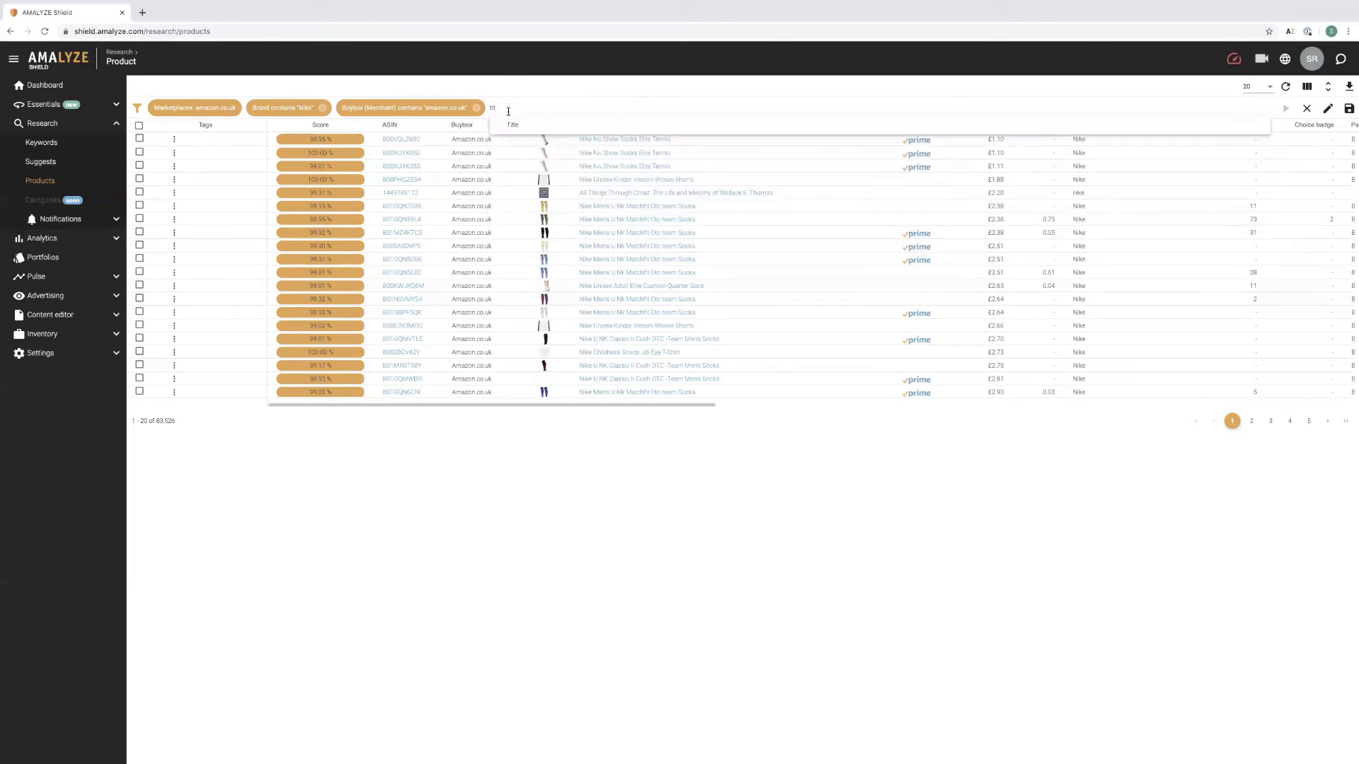
left_click(512, 125)
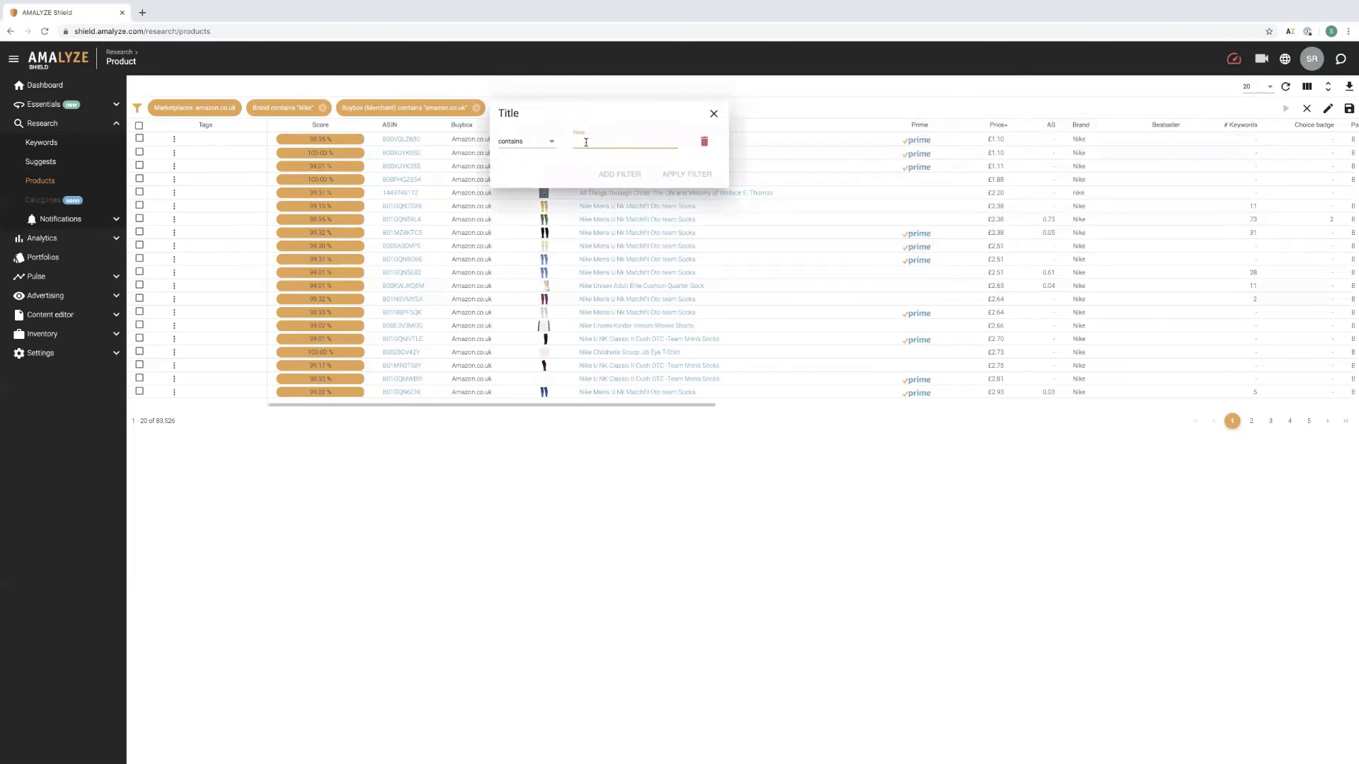
type("women")
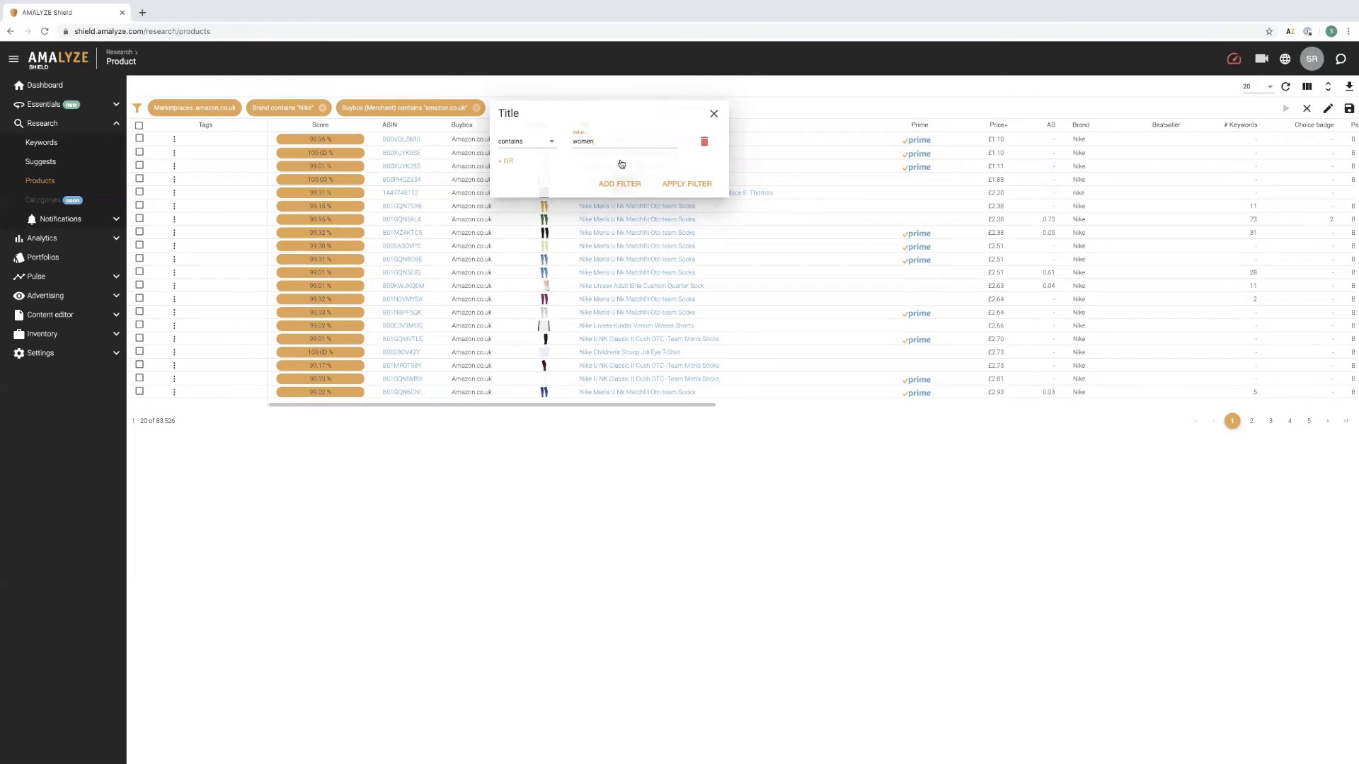
left_click(620, 184)
Add a second Title filter that contains "running" and apply all filters to the product table.
type("title")
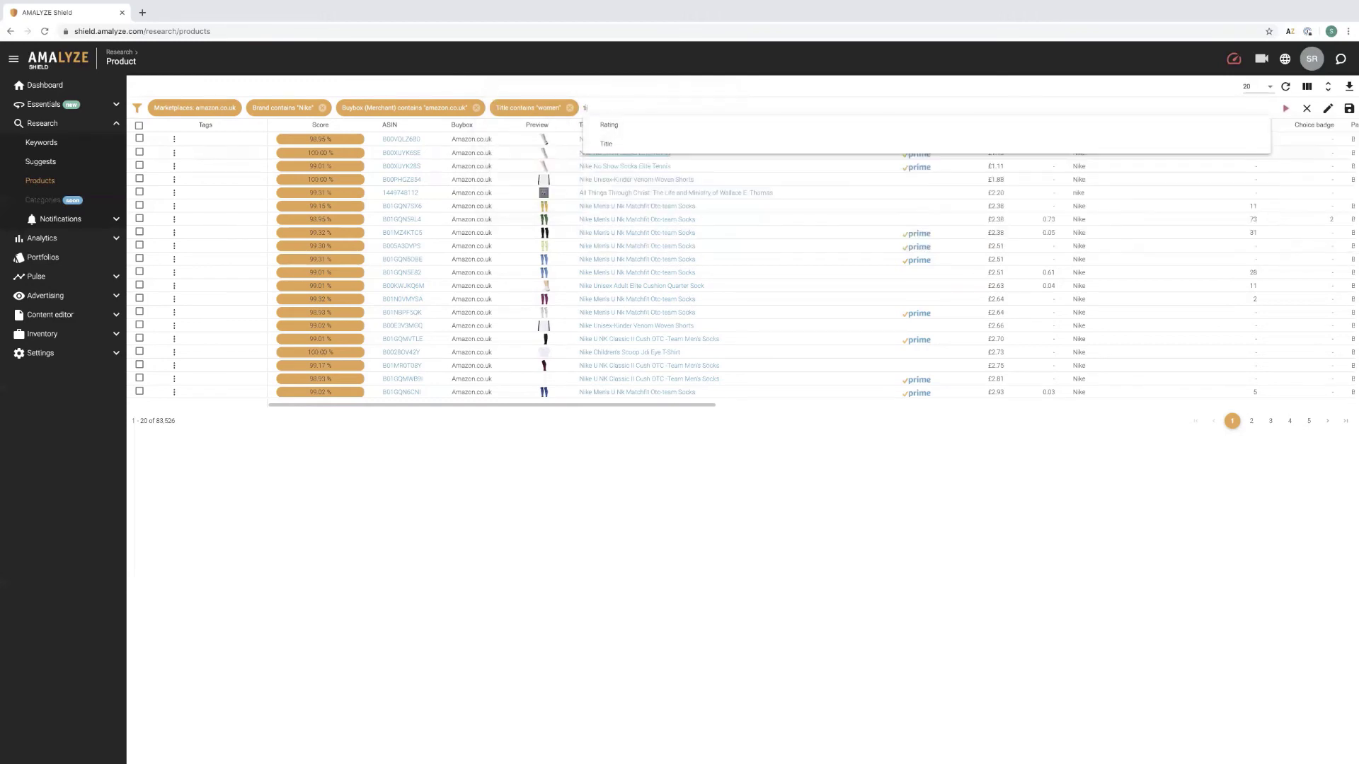
left_click(660, 140)
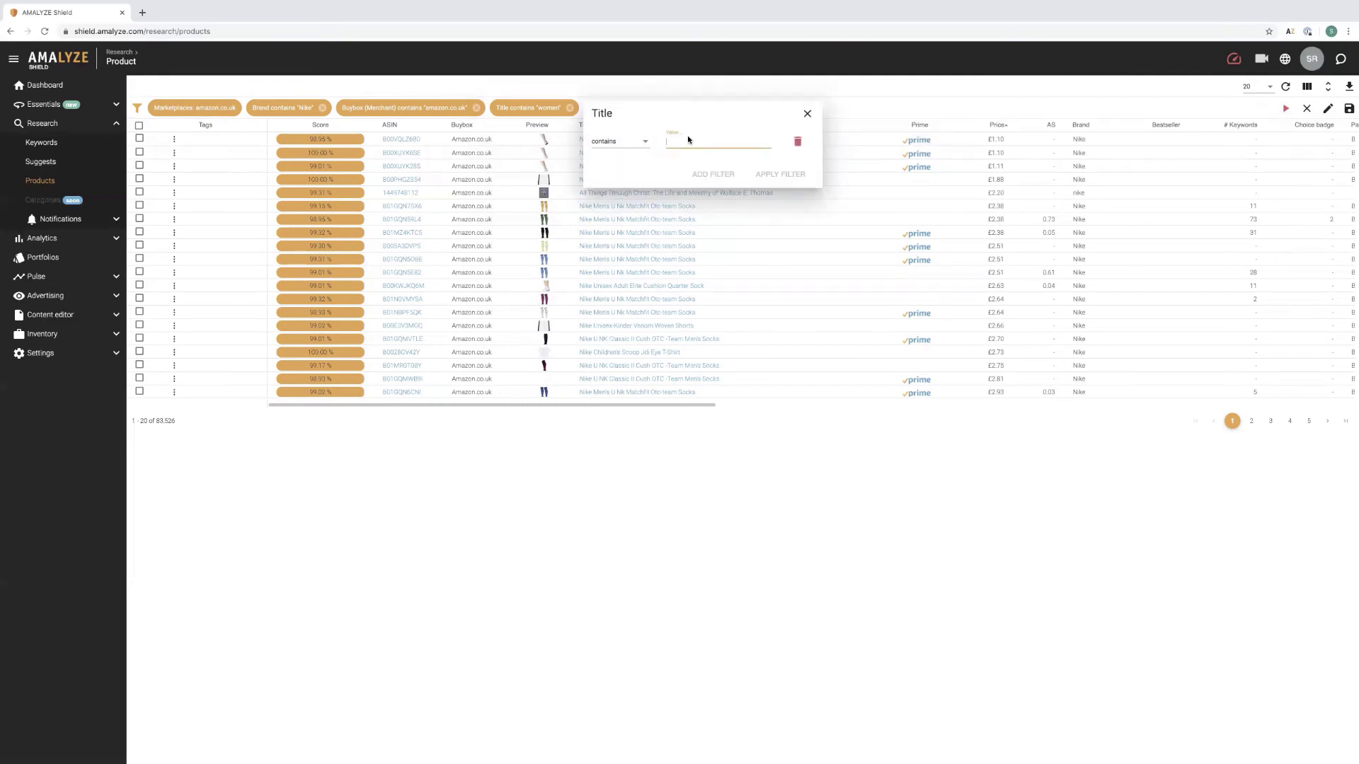
type("running")
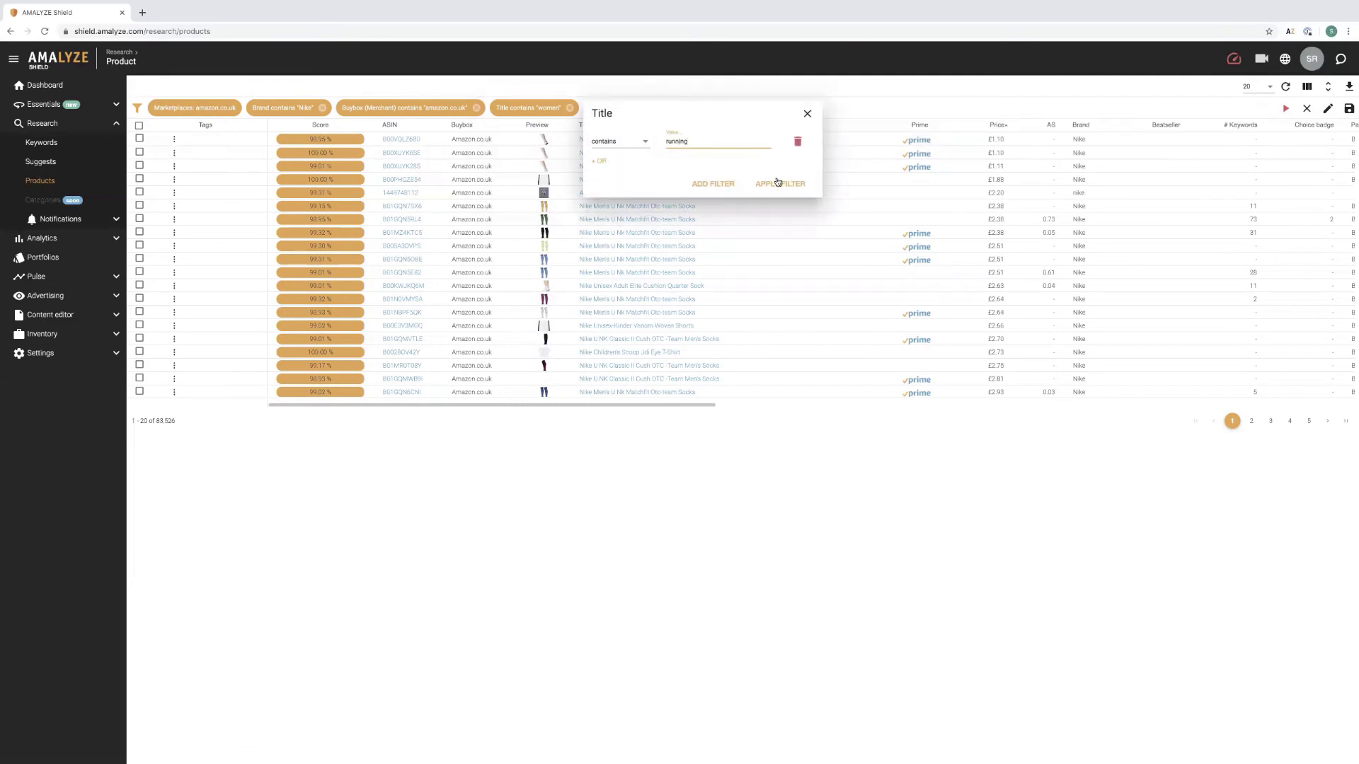
left_click(780, 183)
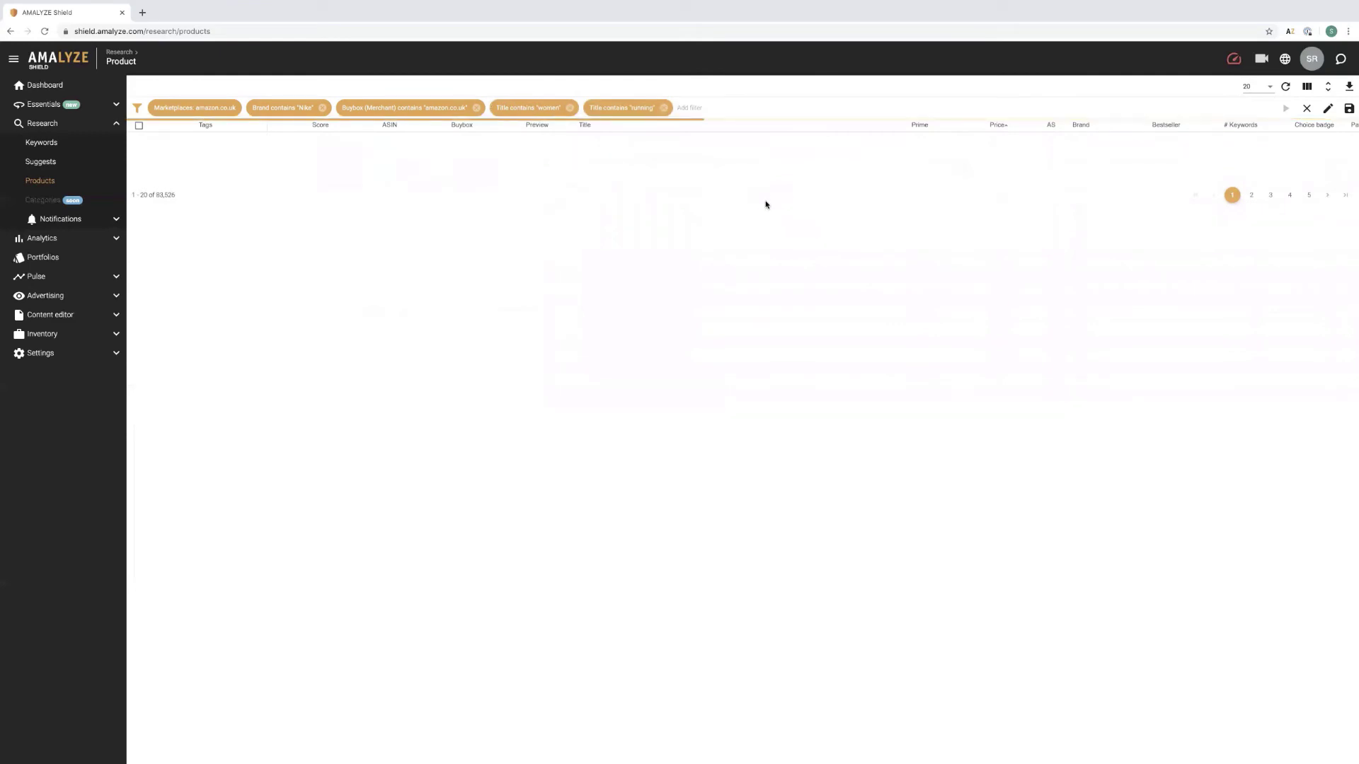
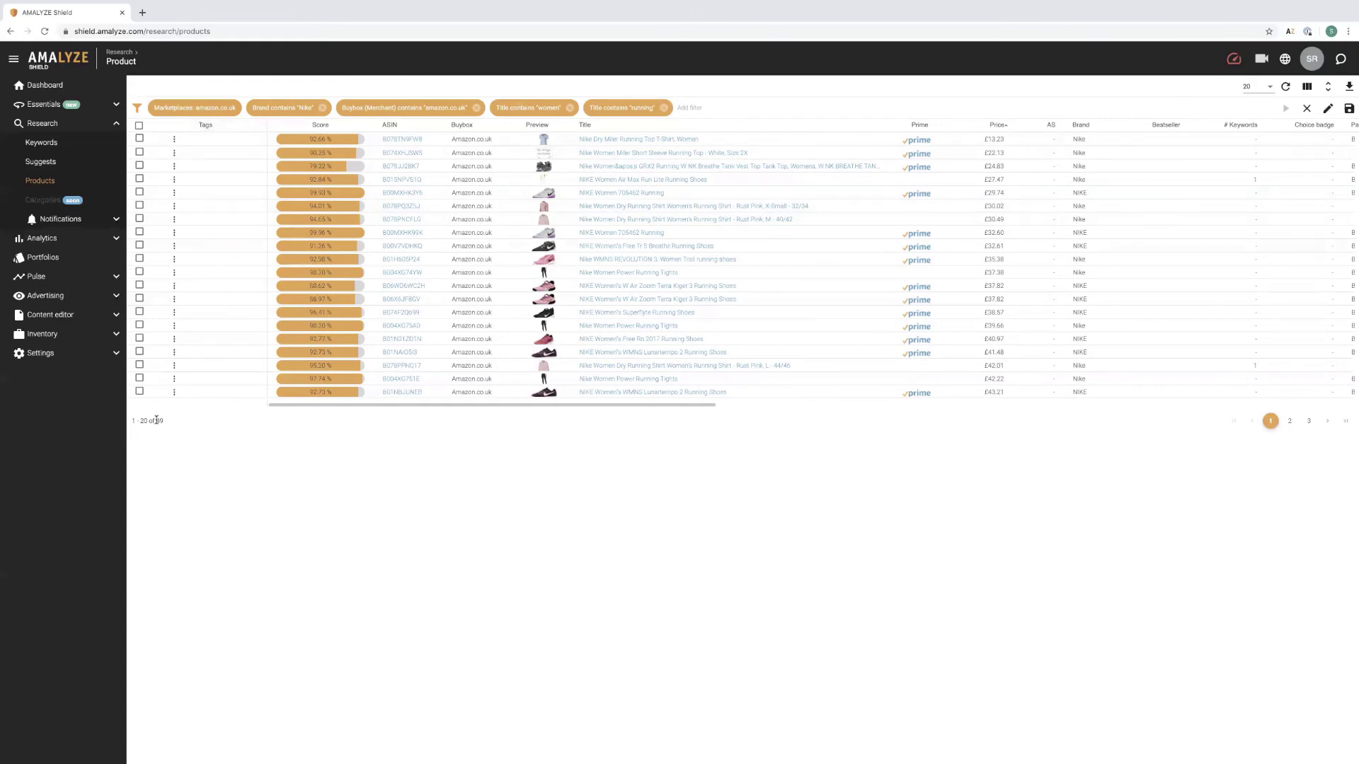
Highlight the total number of results and save the current filter set as "Nike / Merch: AMZUK / W RUNNING".
left_click_drag(157, 421, 173, 421)
left_click(737, 84)
left_click(1349, 109)
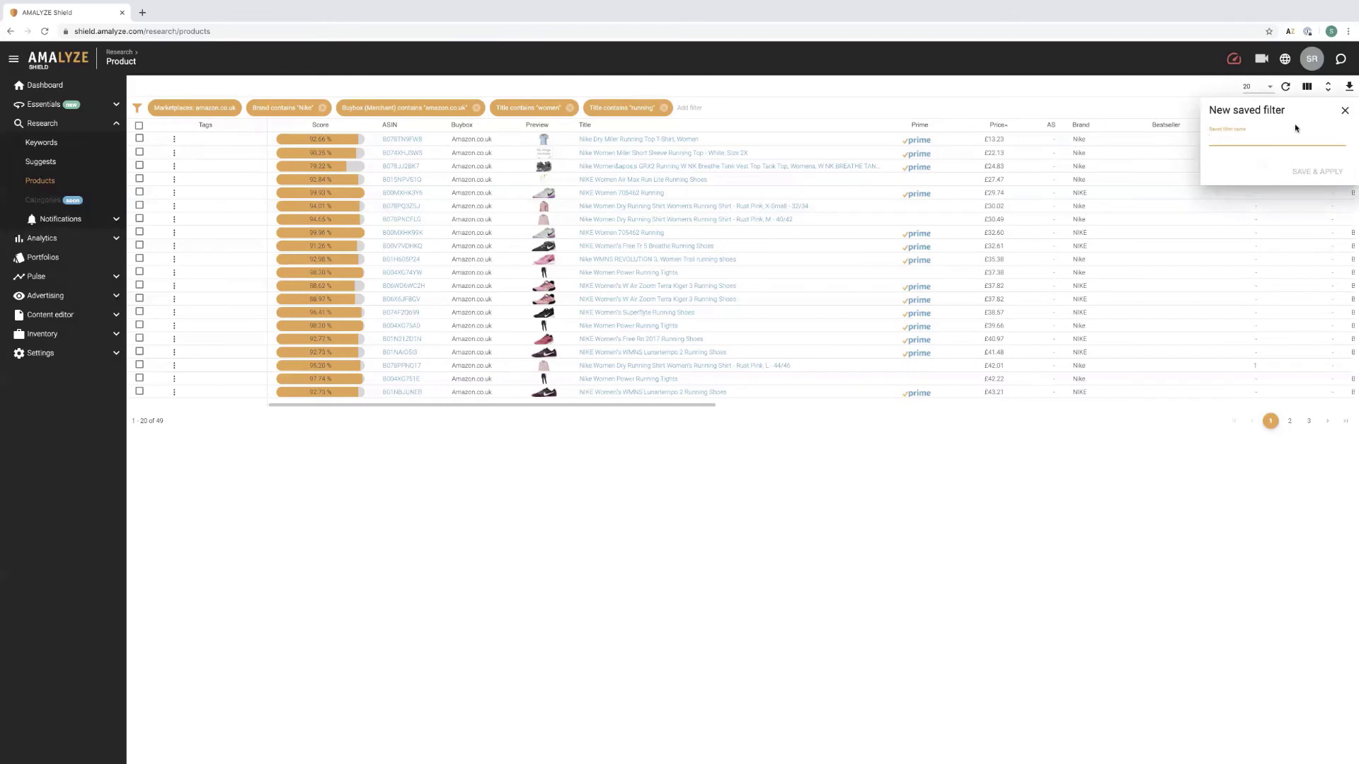
type("Nike / Merch: AMZUK / W RUNNING")
left_click(1337, 169)
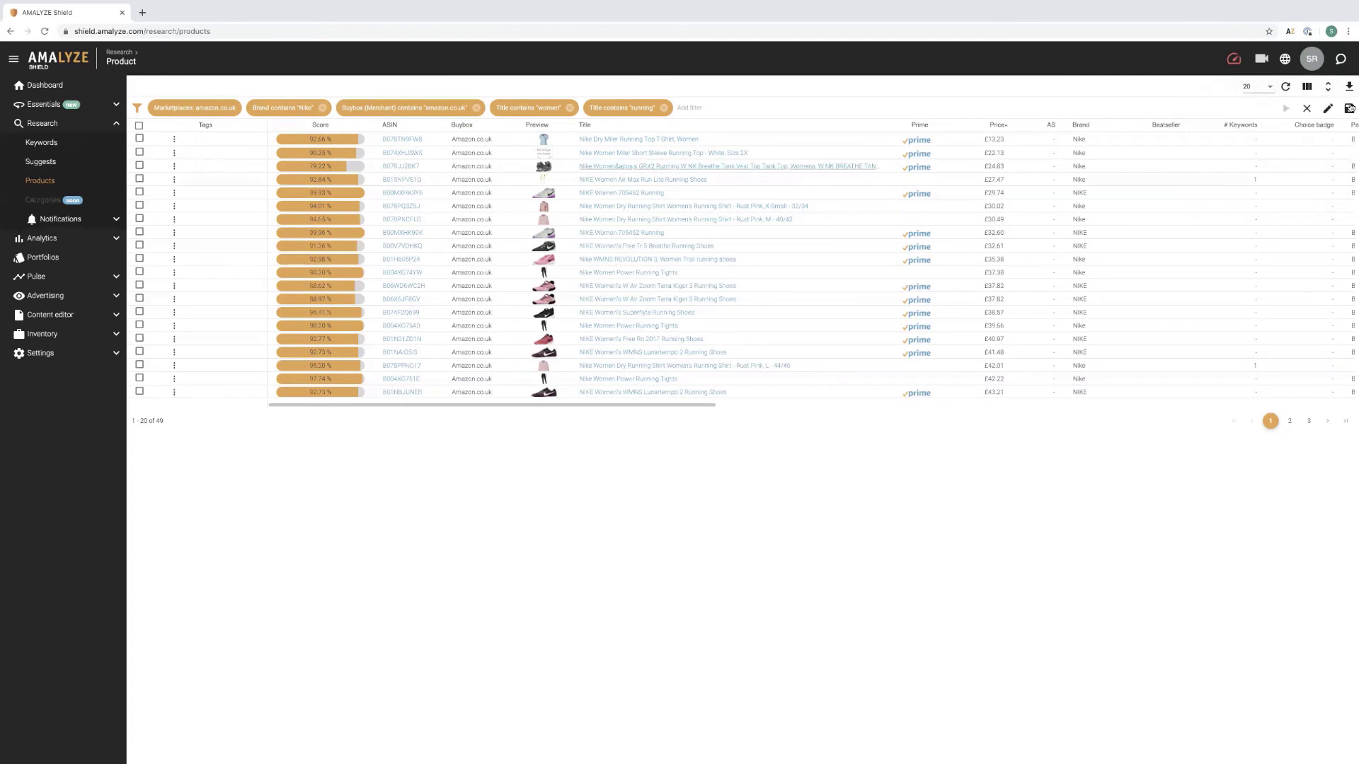
Reset the product filters and load the saved filter "Nike / Merch: AMZUK / W RUNNING".
left_click(1304, 108)
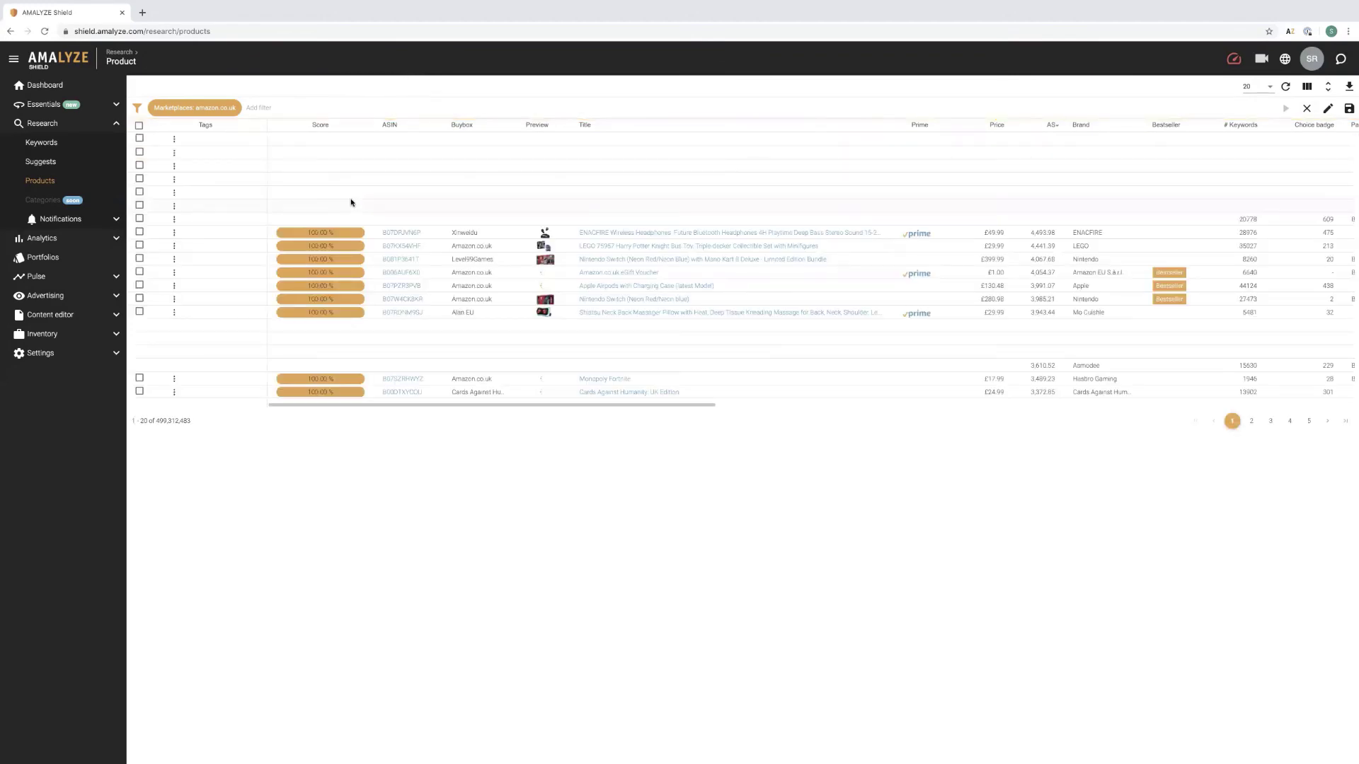
left_click(267, 106)
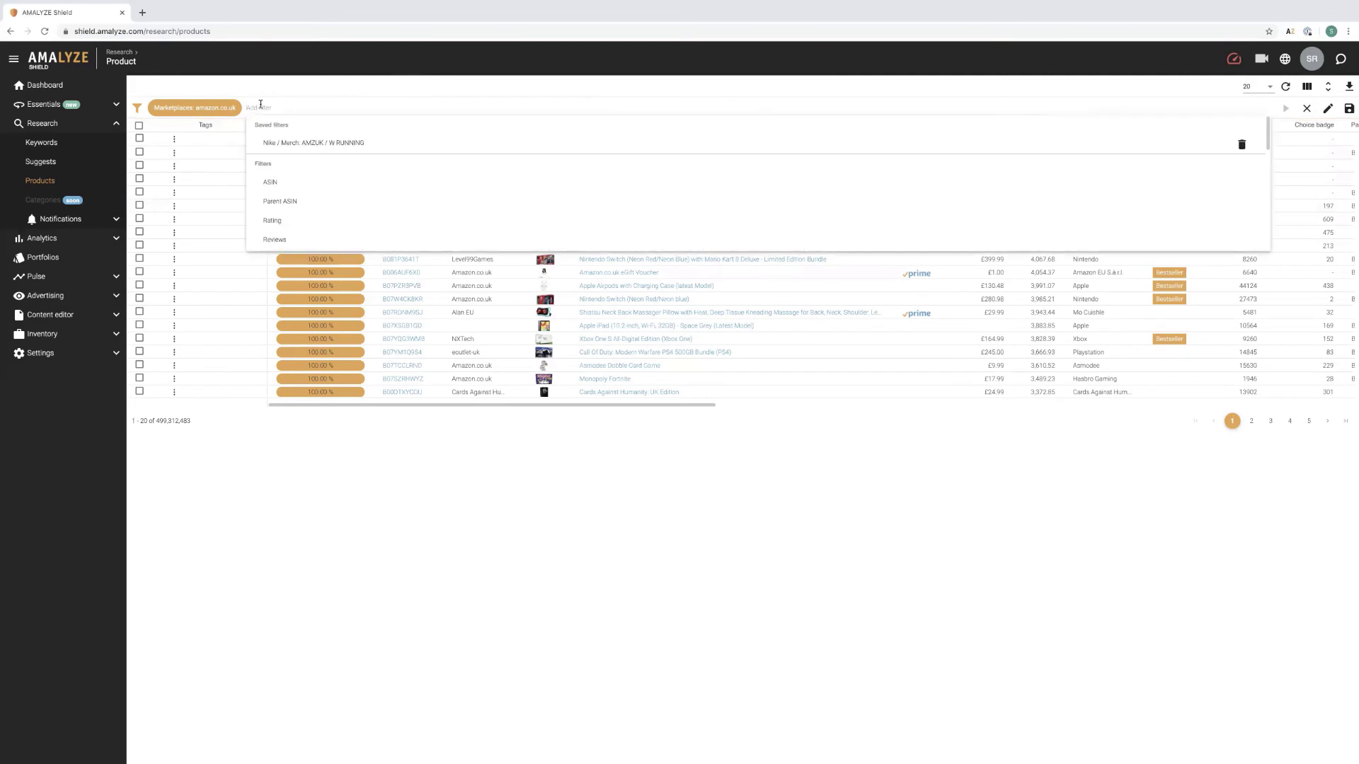
left_click(303, 144)
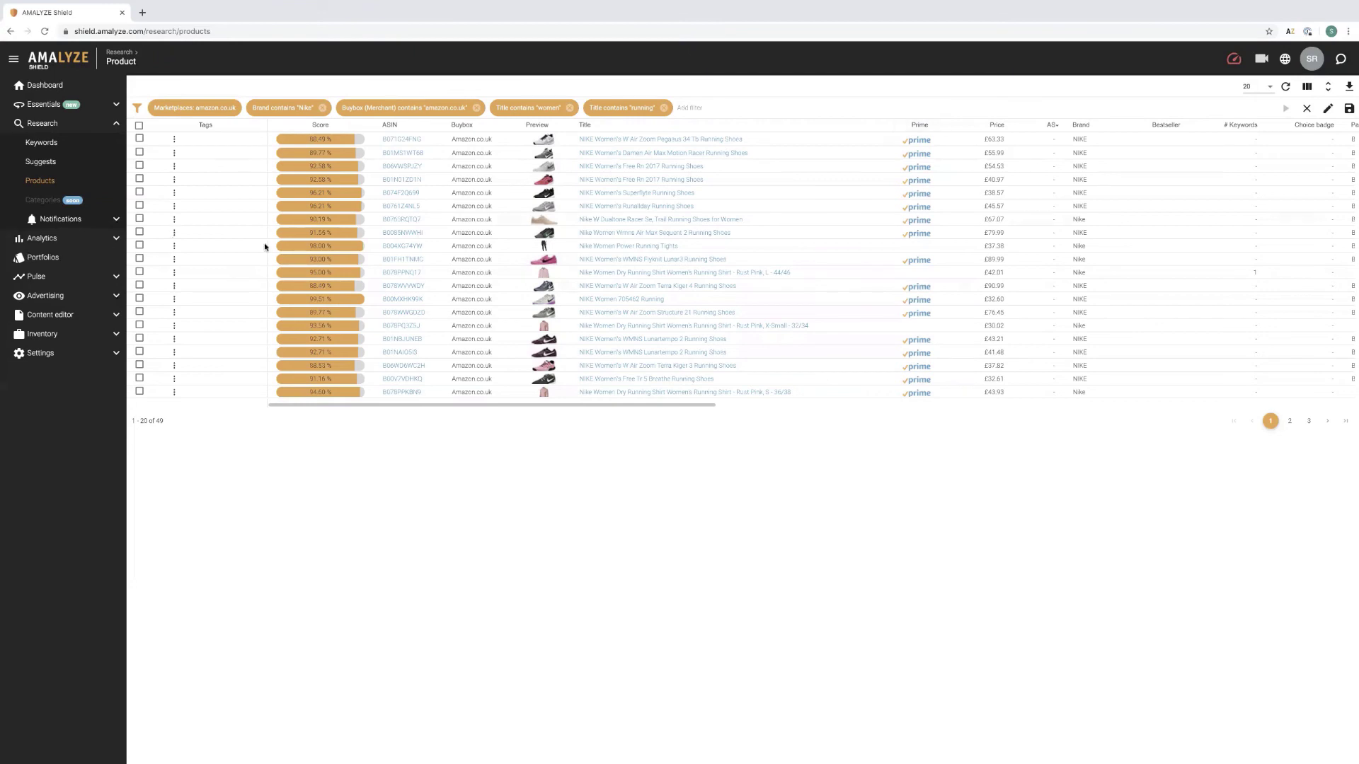
Toggle the product table's sort order on the AS column.
left_click(1051, 126)
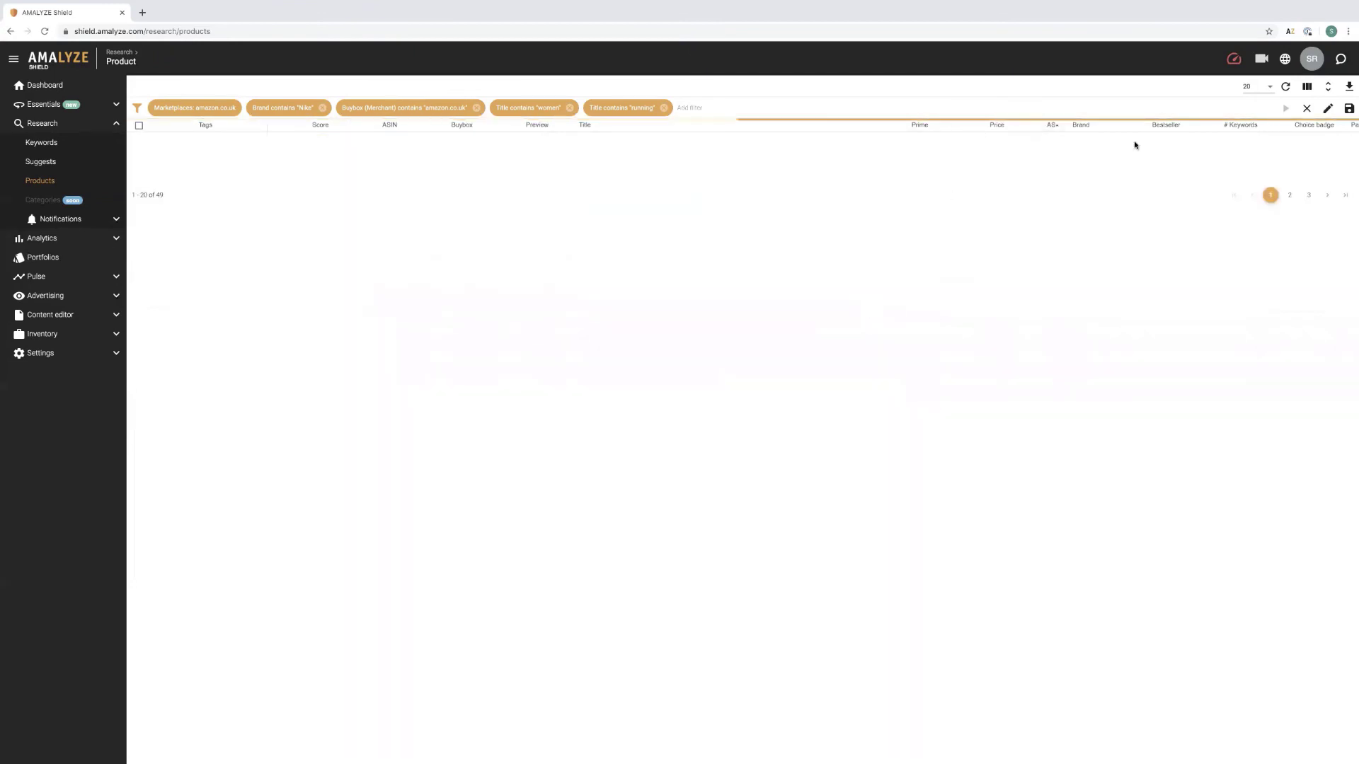
left_click(1053, 127)
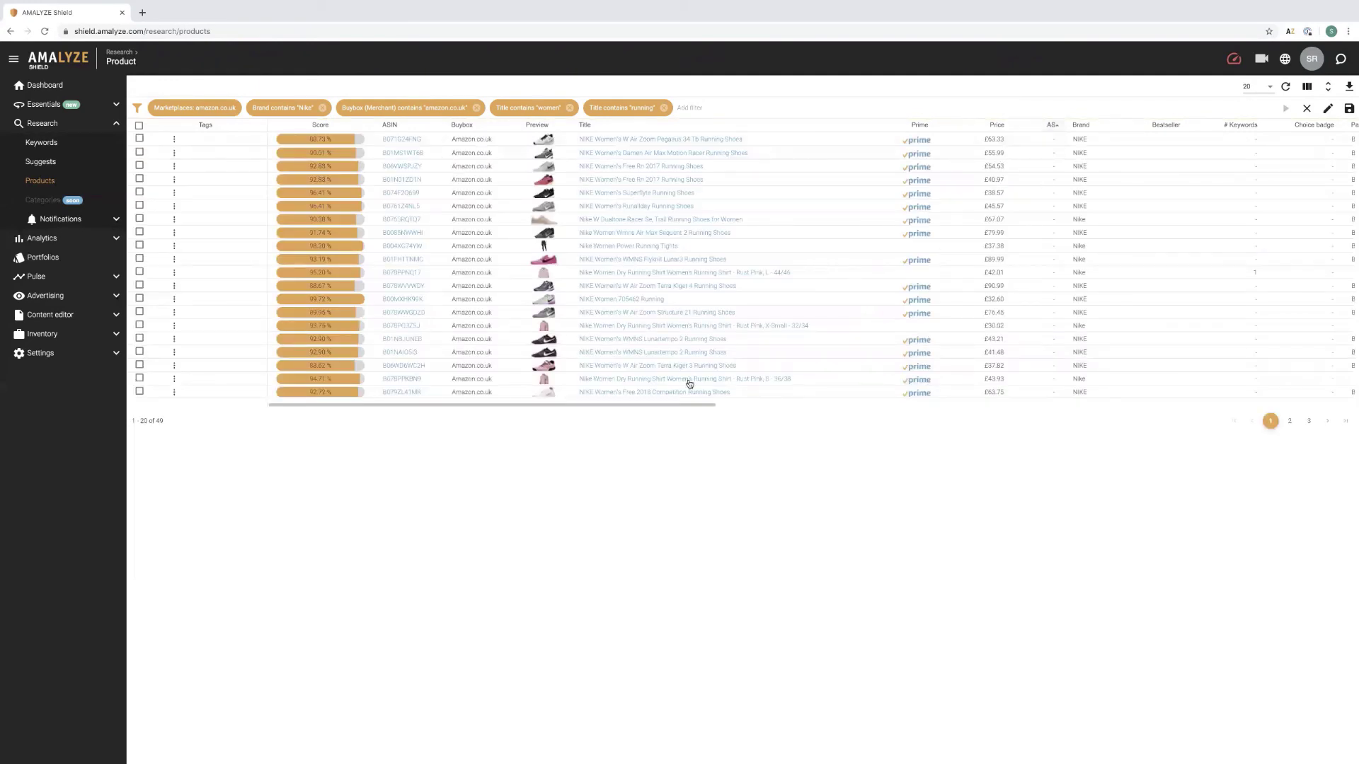
mouse_move(675, 404)
left_mouse_down()
mouse_move(889, 410)
mouse_move(665, 403)
left_mouse_up()
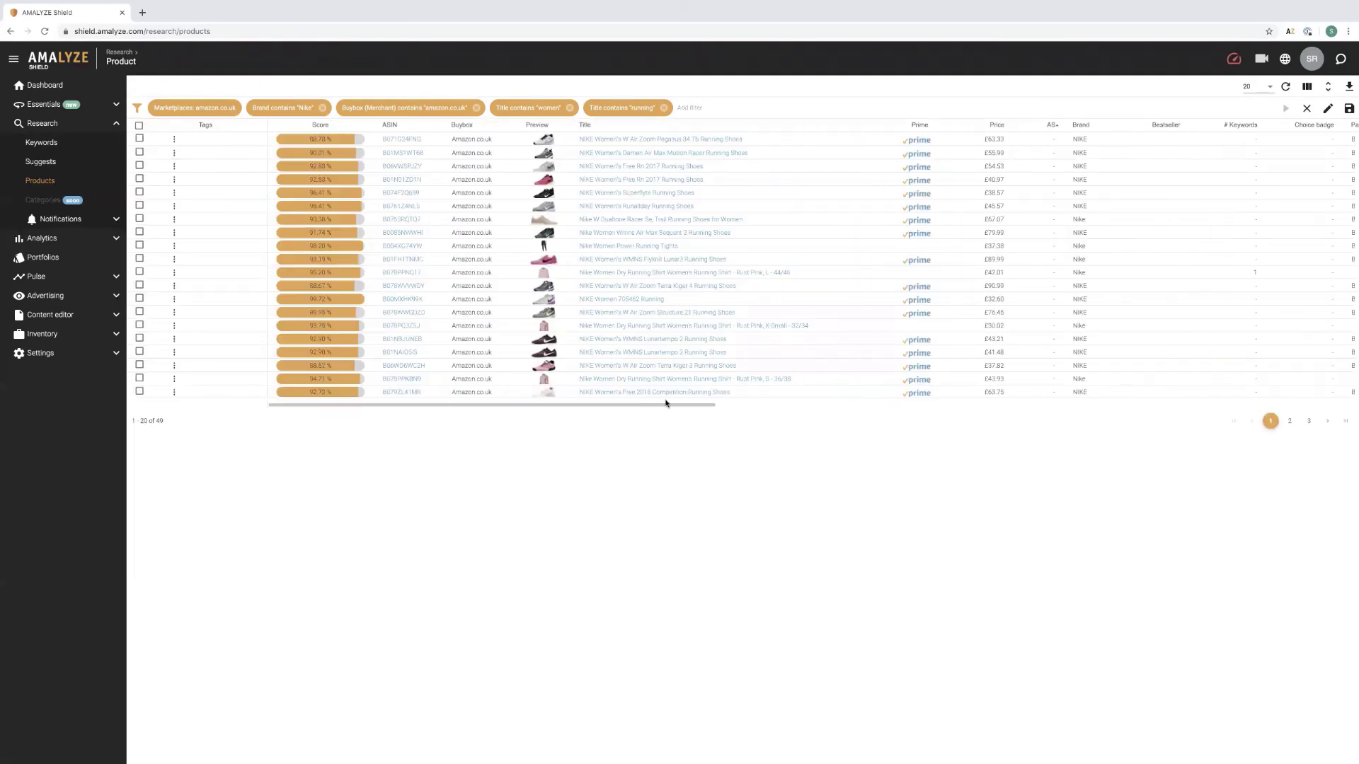
left_click(1050, 125)
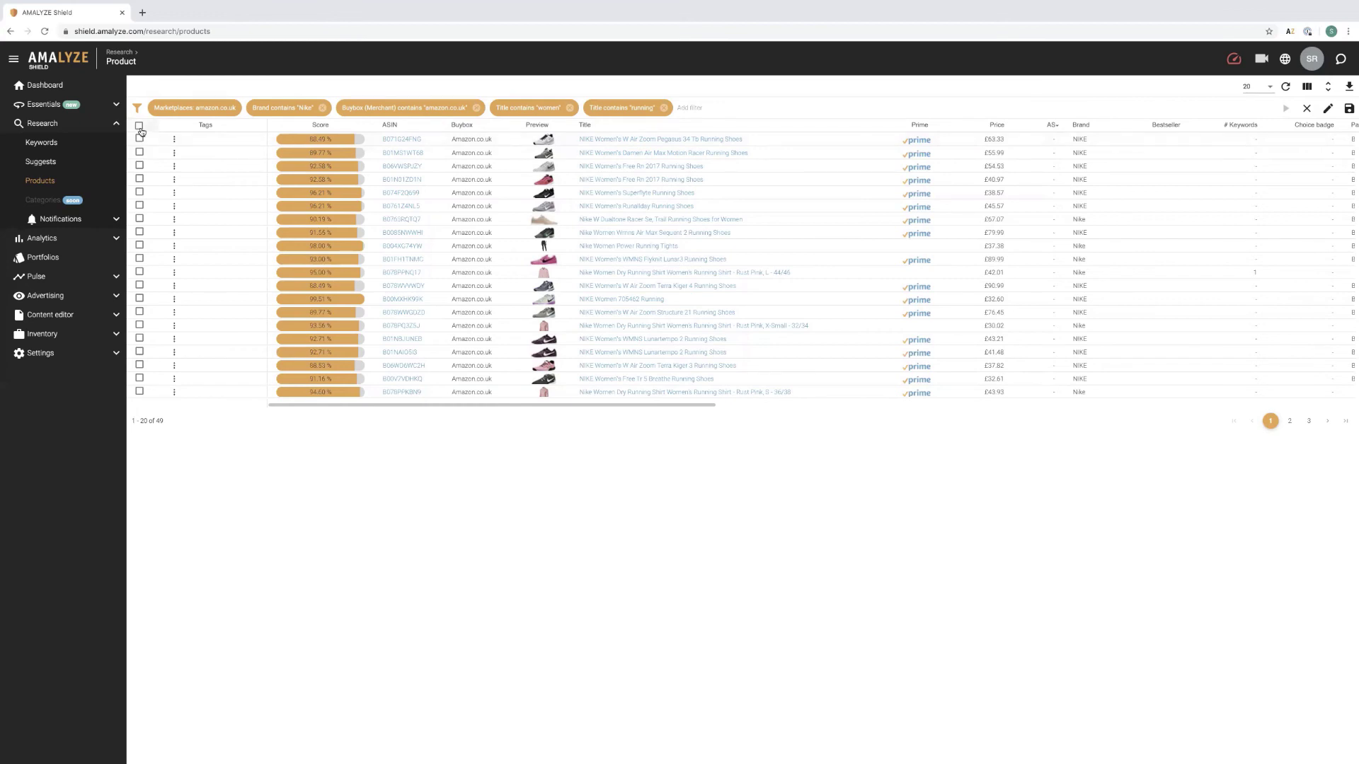
Select individual products, extend the selection to the whole filtered list and clear it again.
left_click(139, 138)
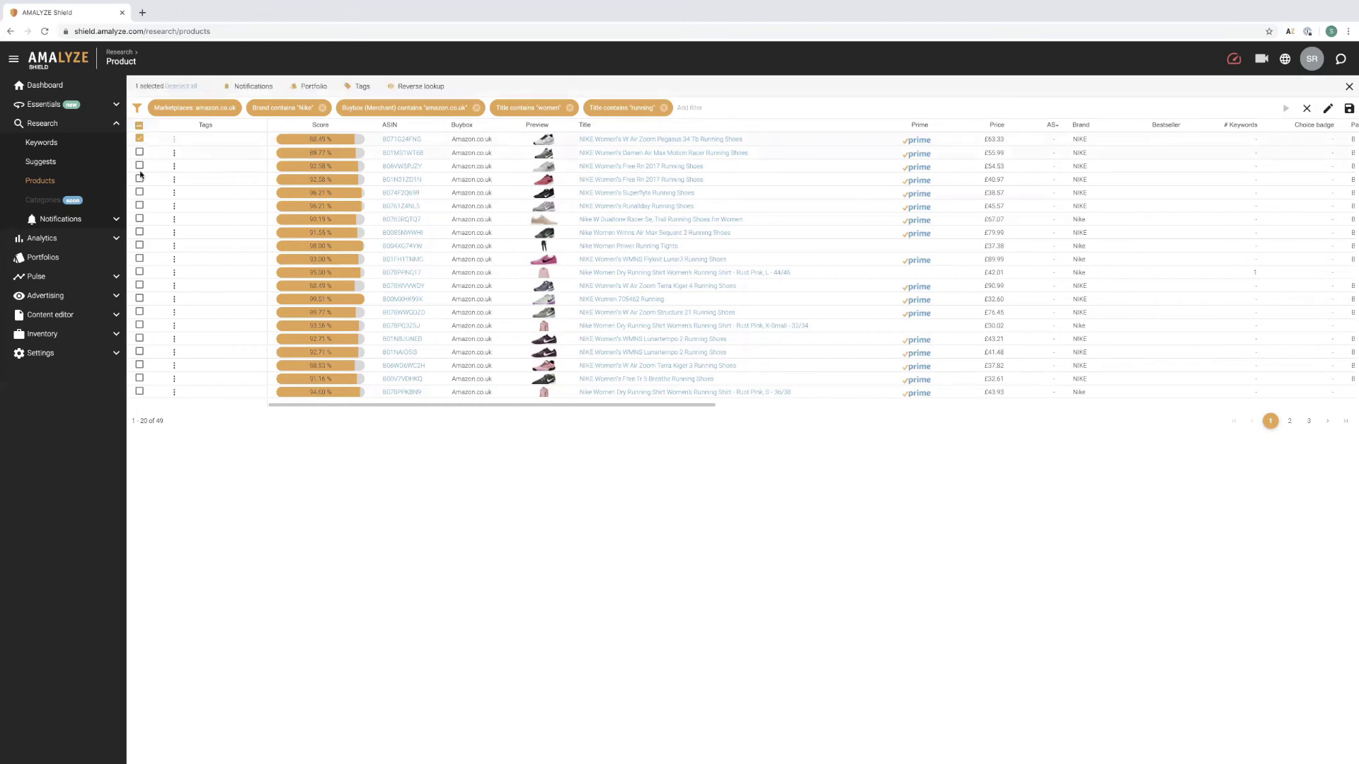
left_click(140, 152)
left_click(140, 126)
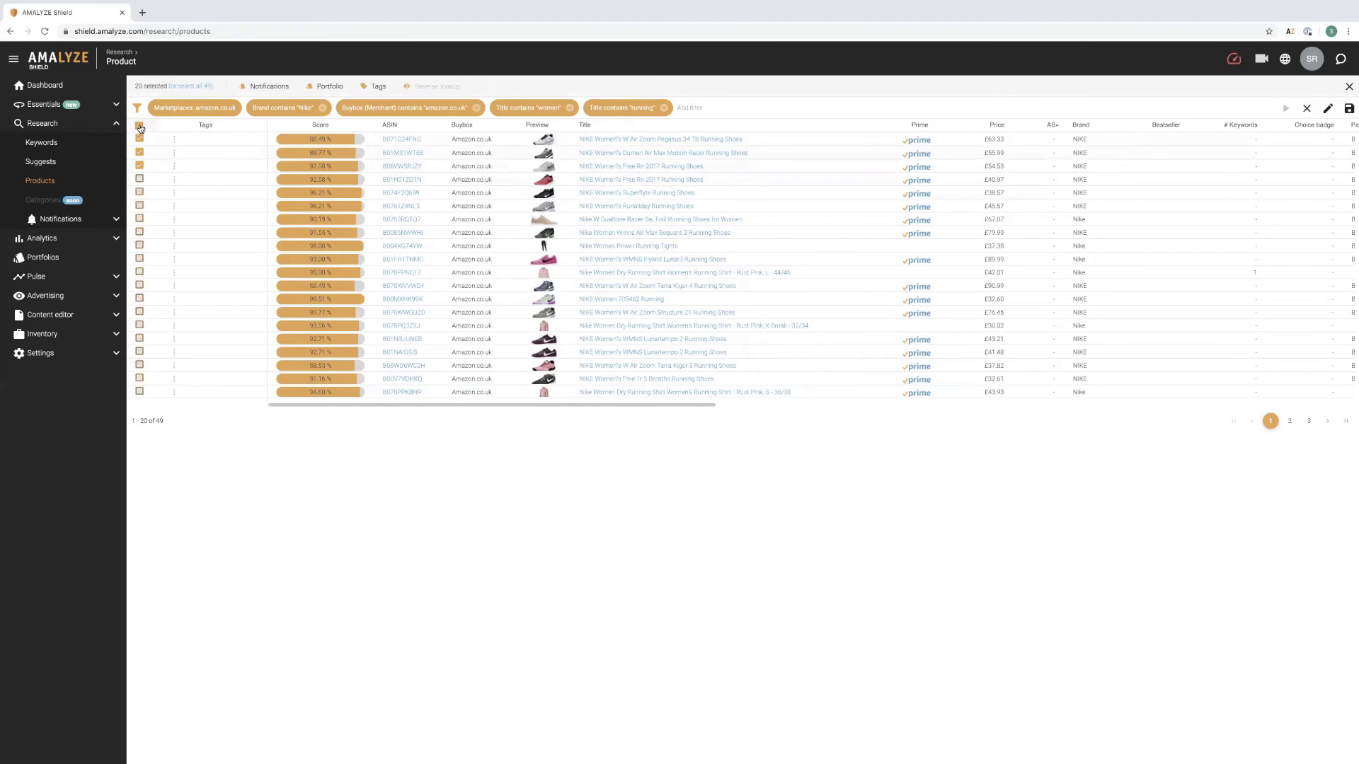
left_click(190, 87)
left_click(191, 86)
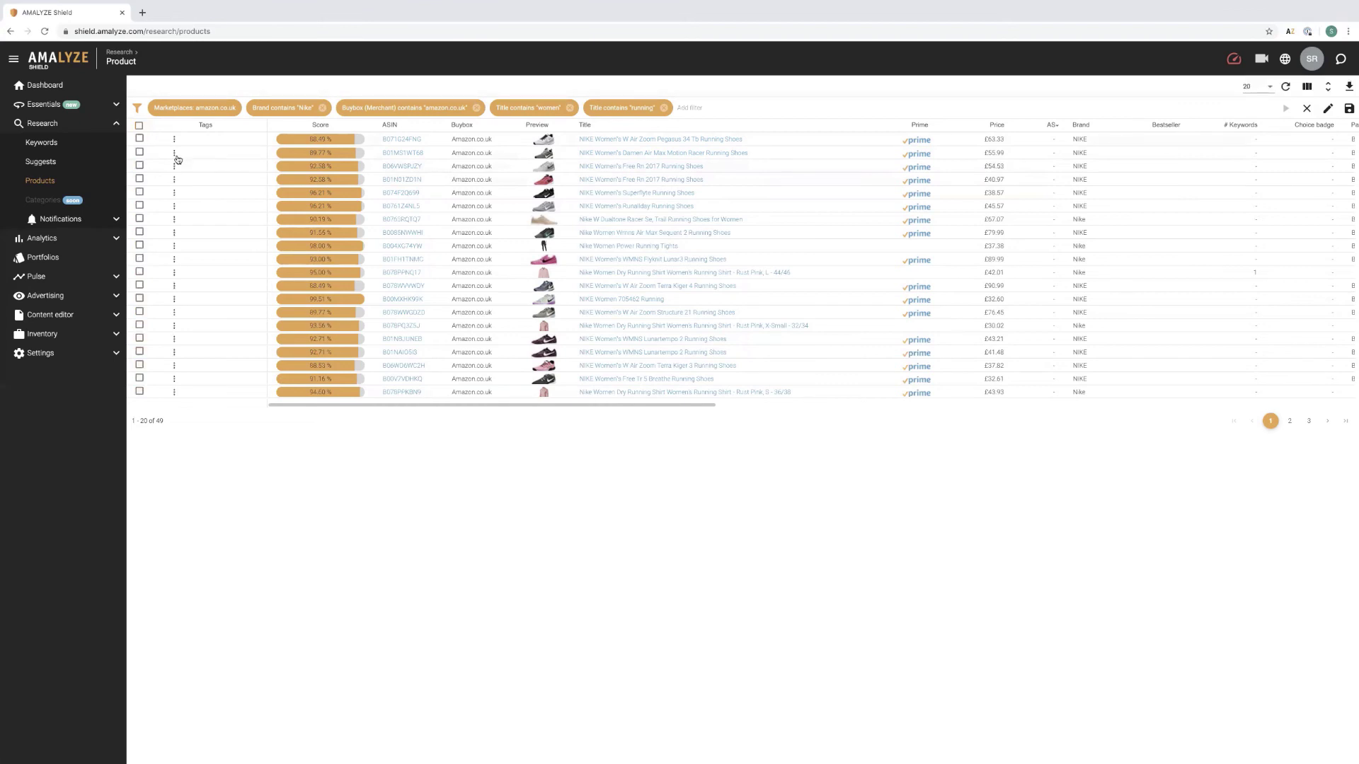
View the tags available for the second product in its tag editor and close it without assigning any.
left_click(175, 155)
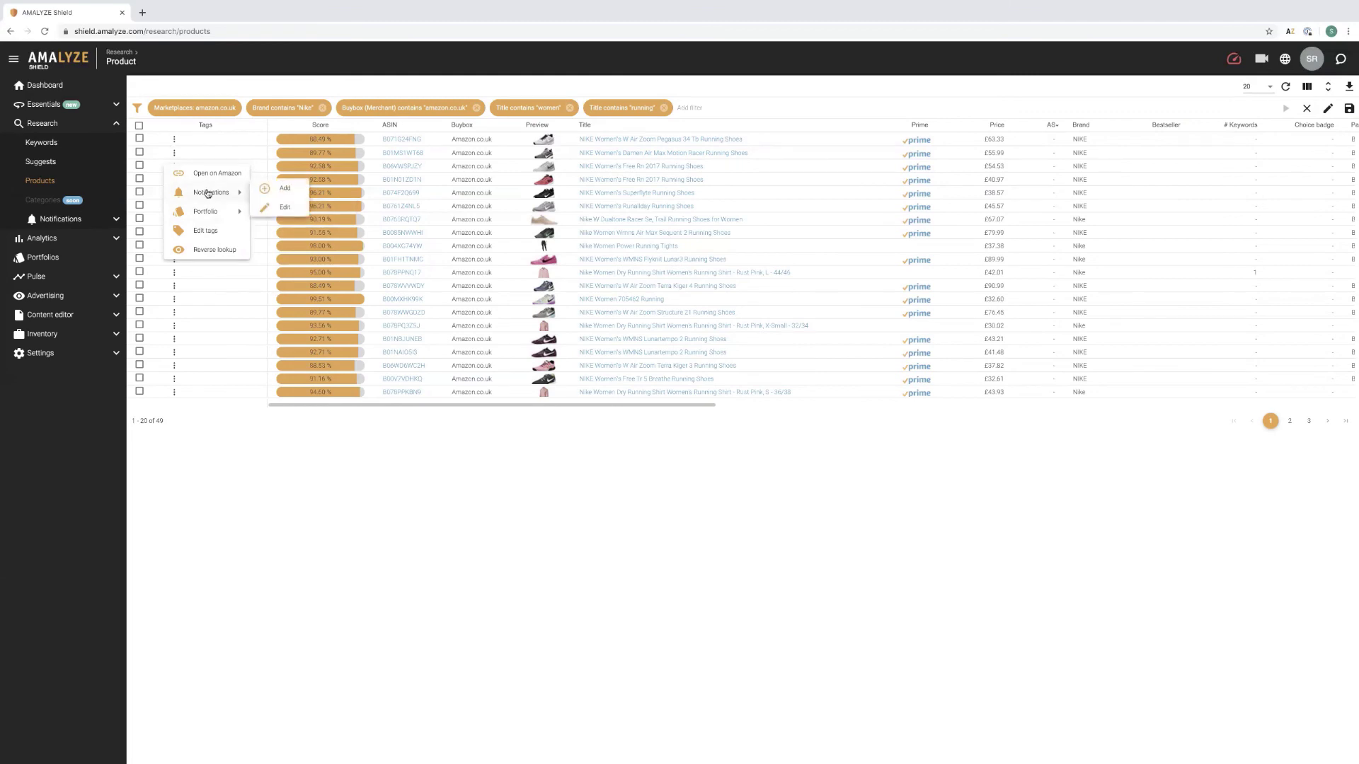
left_click(205, 232)
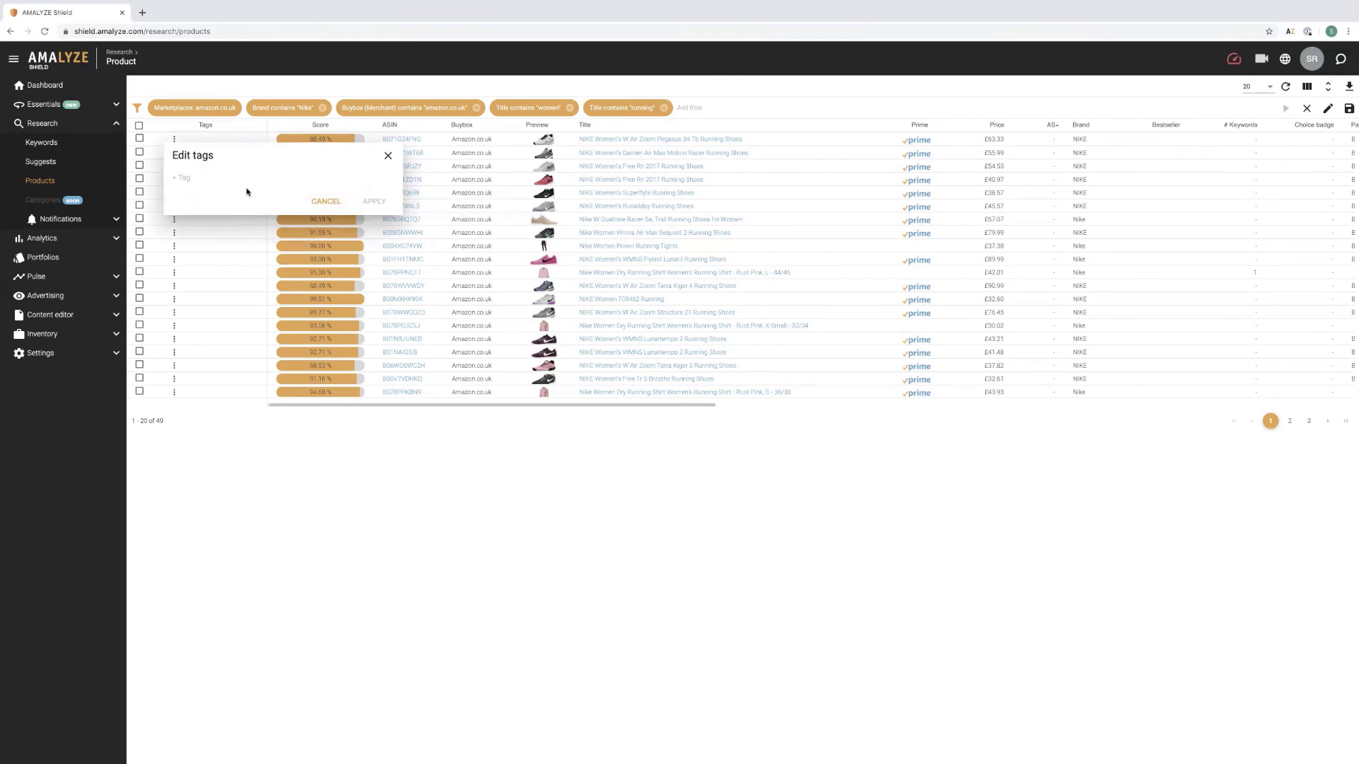
left_click(188, 185)
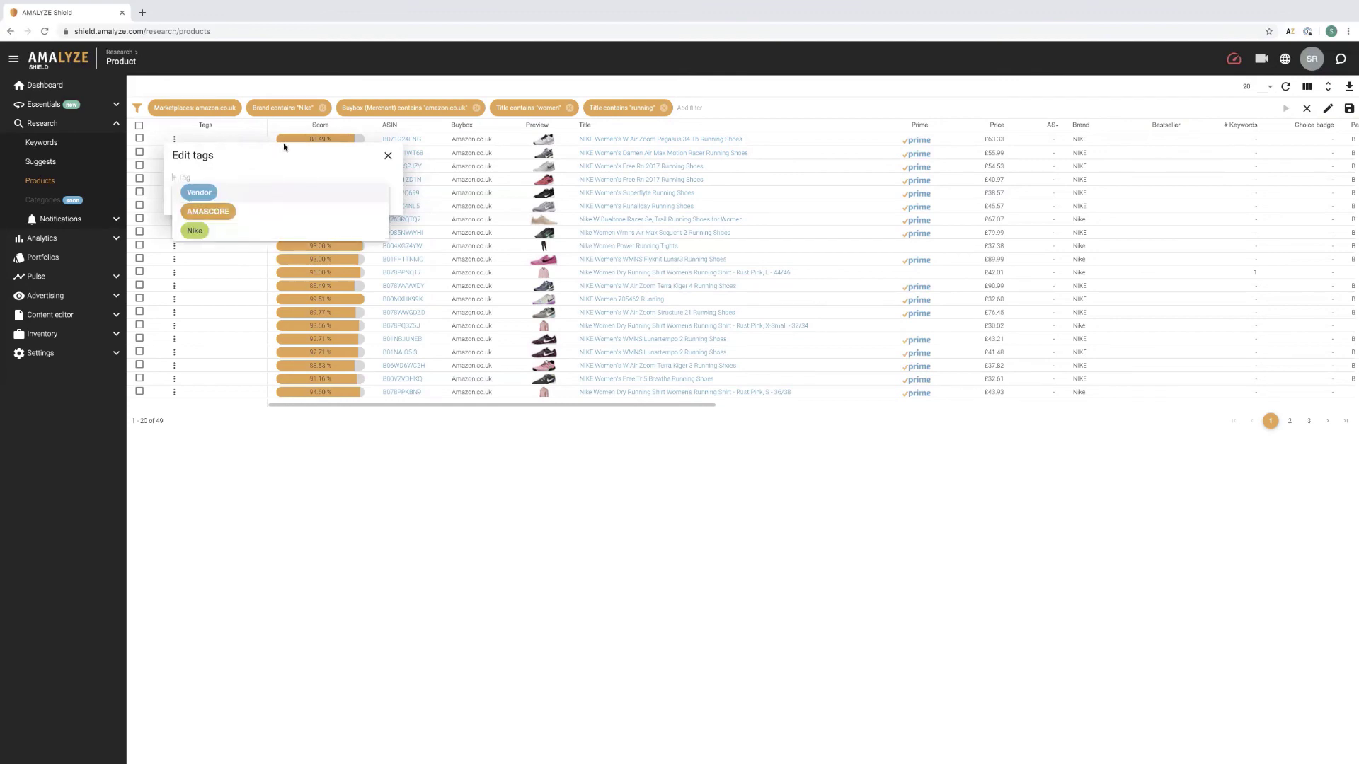
left_click(388, 155)
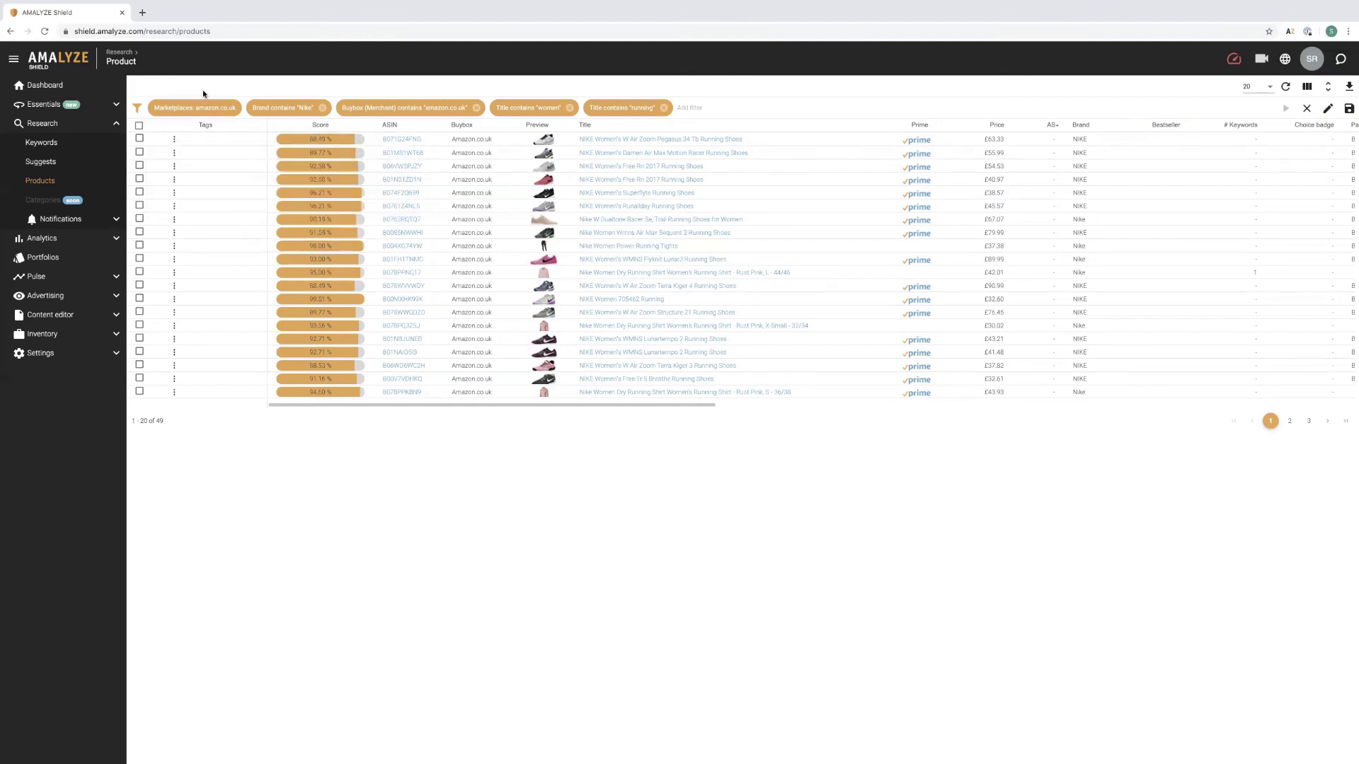
Select all products on the first results page and assign the Vendor and Nike tags to them.
left_click(139, 126)
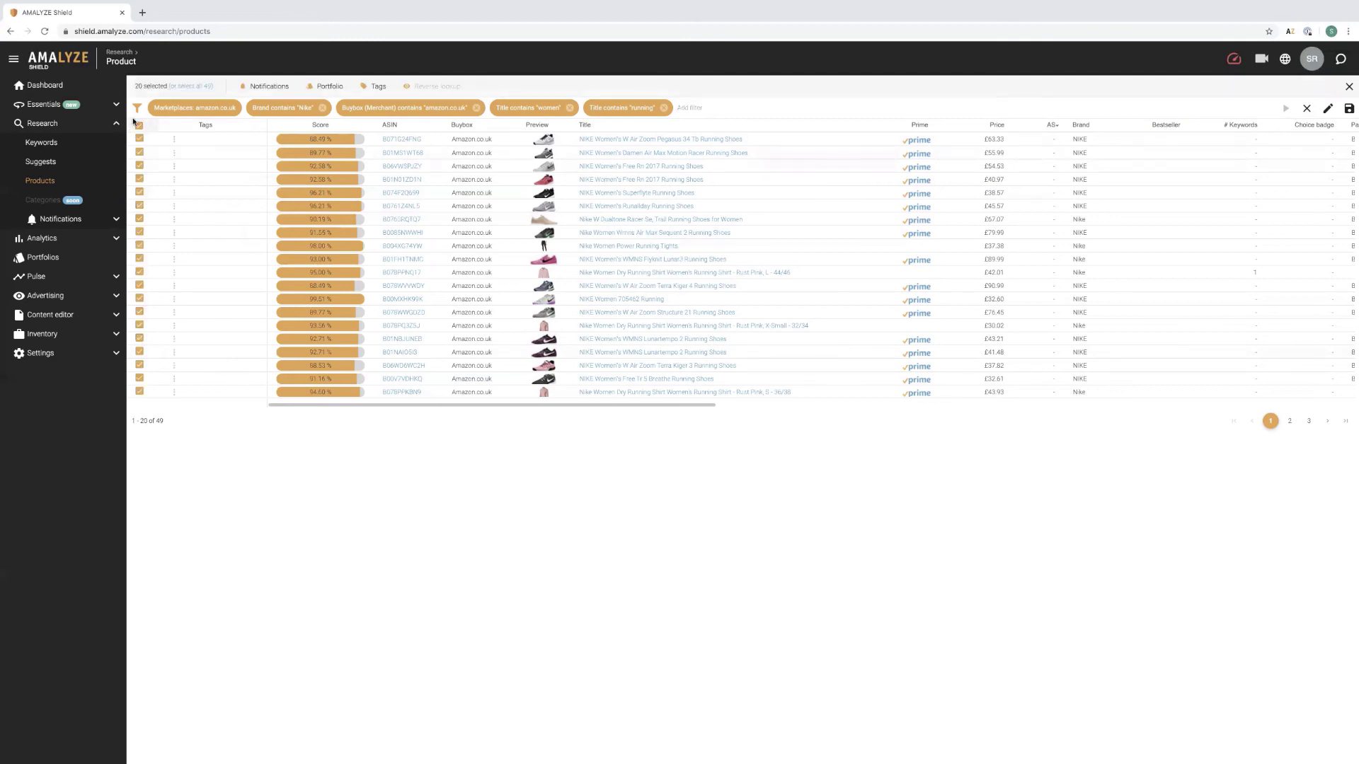
left_click(377, 86)
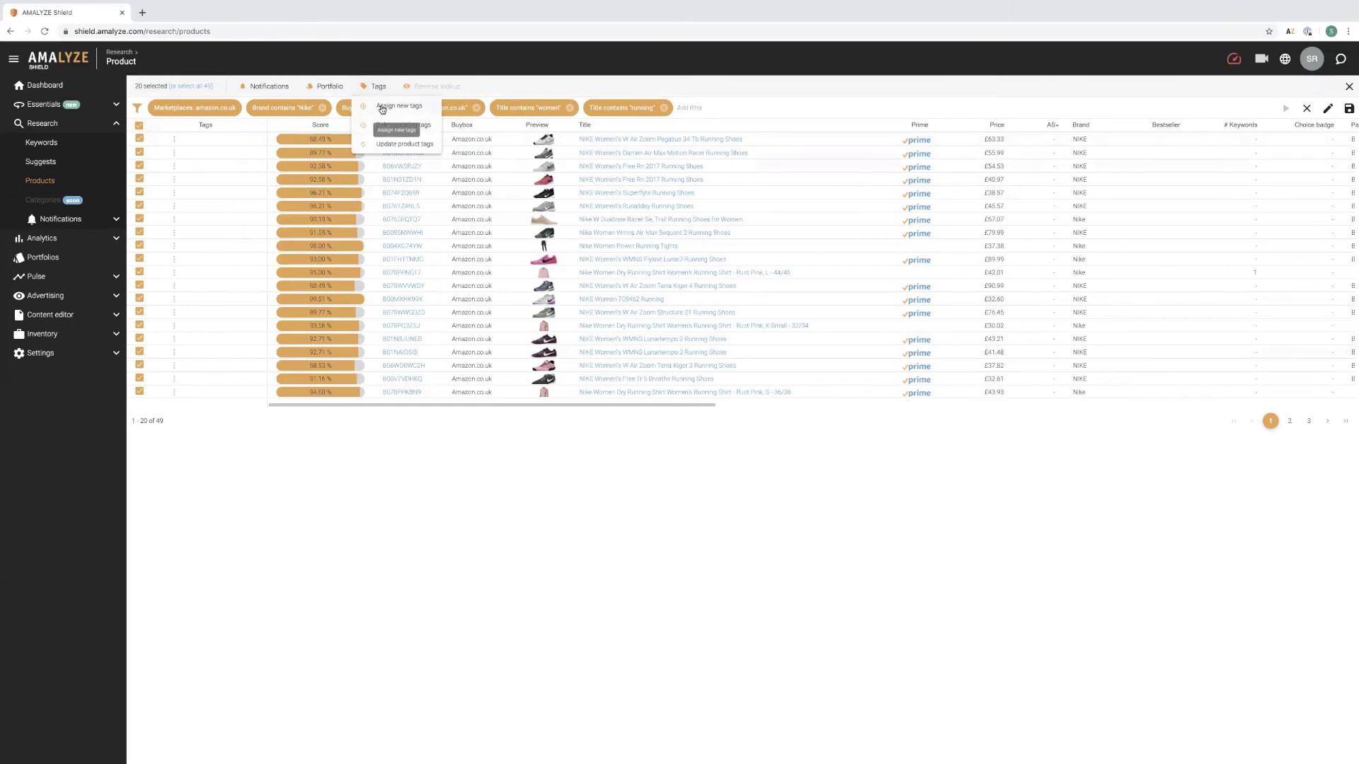
left_click(382, 109)
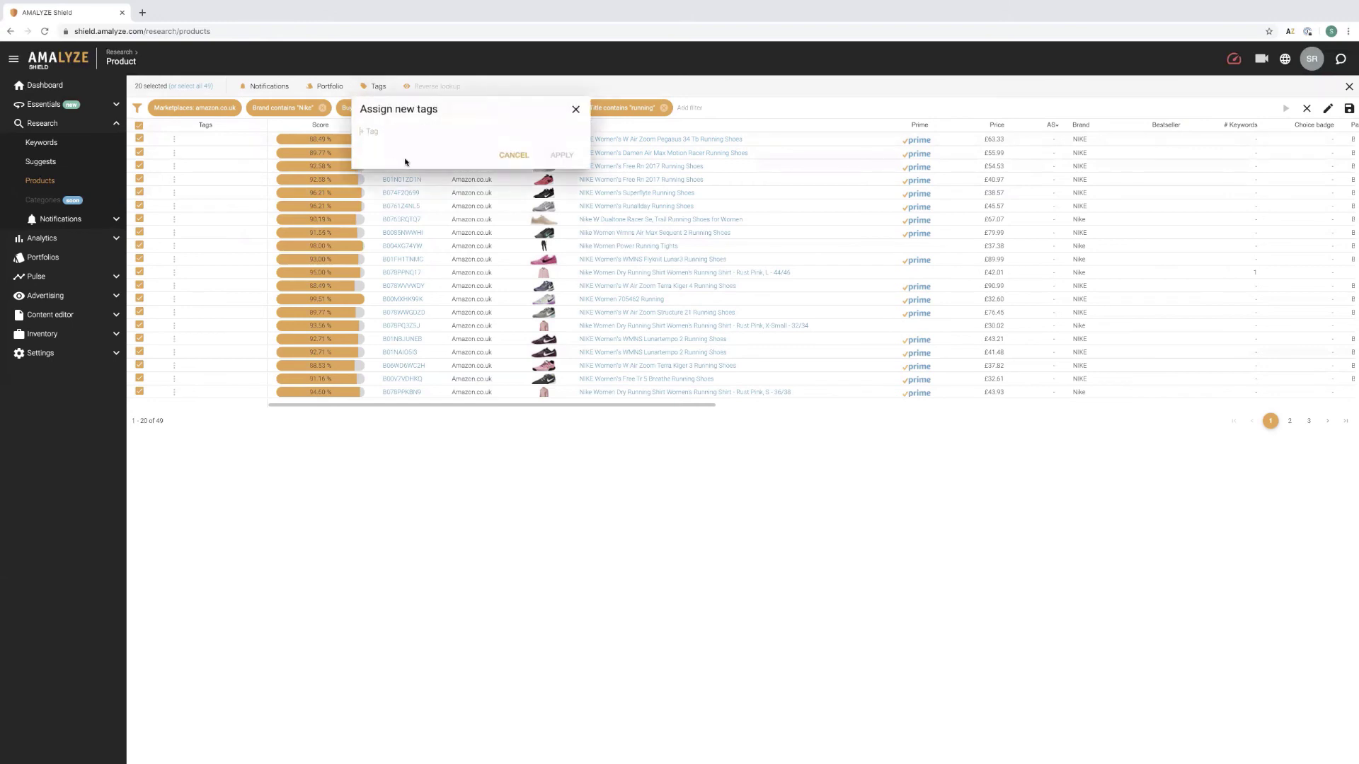
left_click(385, 132)
type("Vendor")
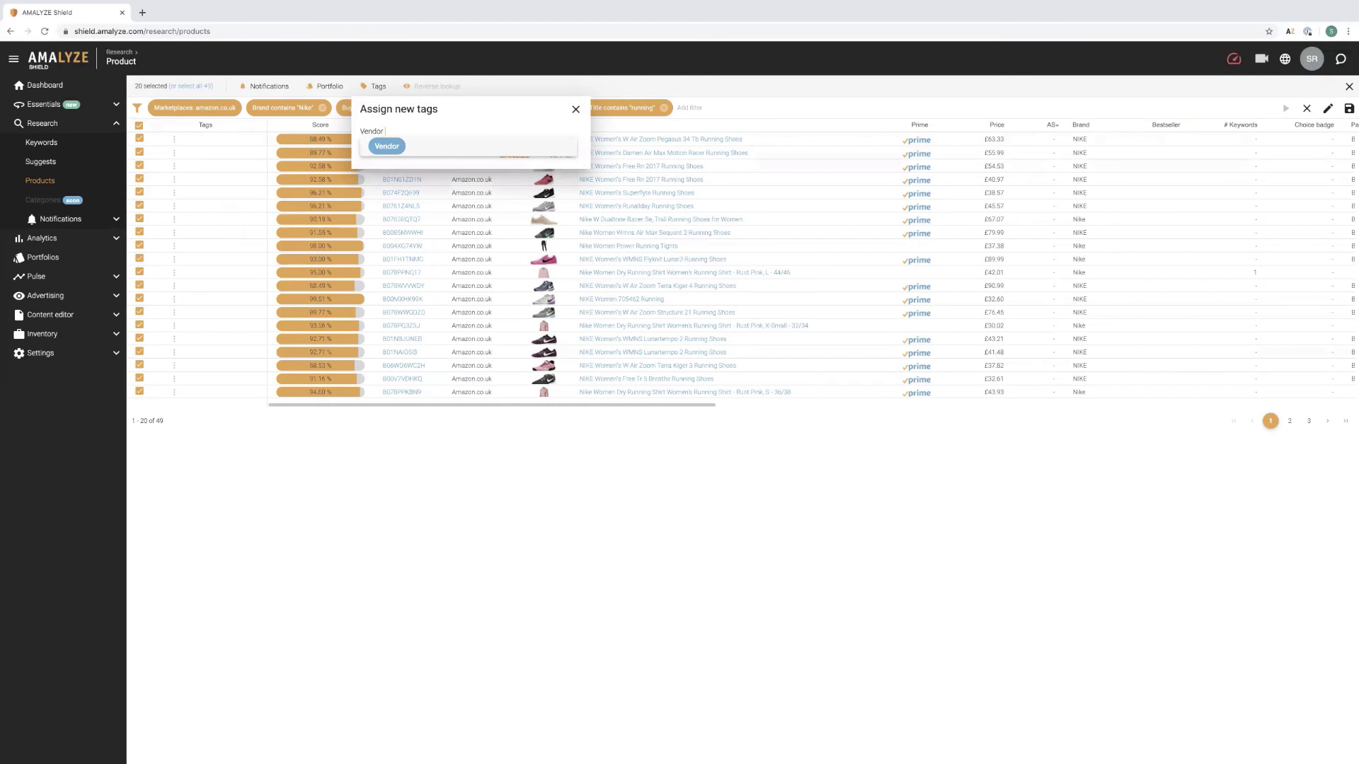
key("Return")
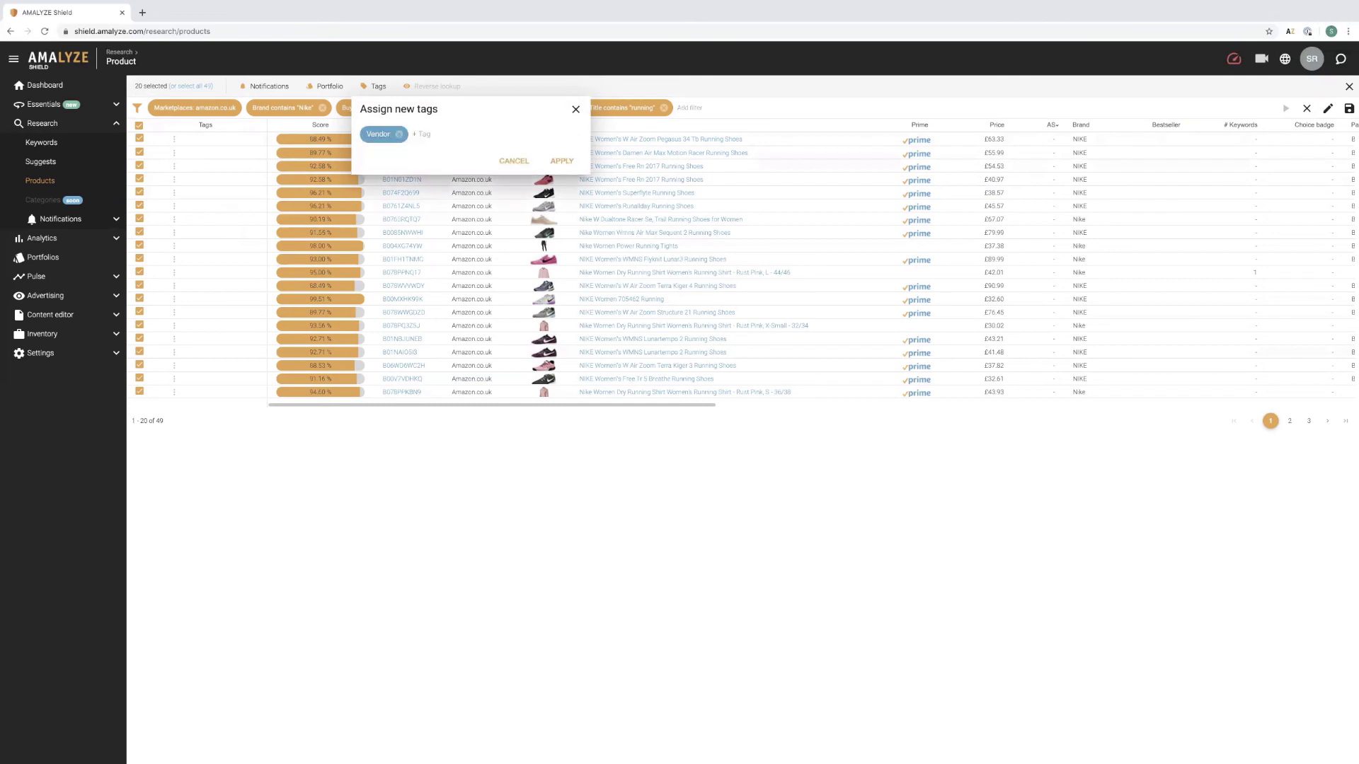
left_click(424, 134)
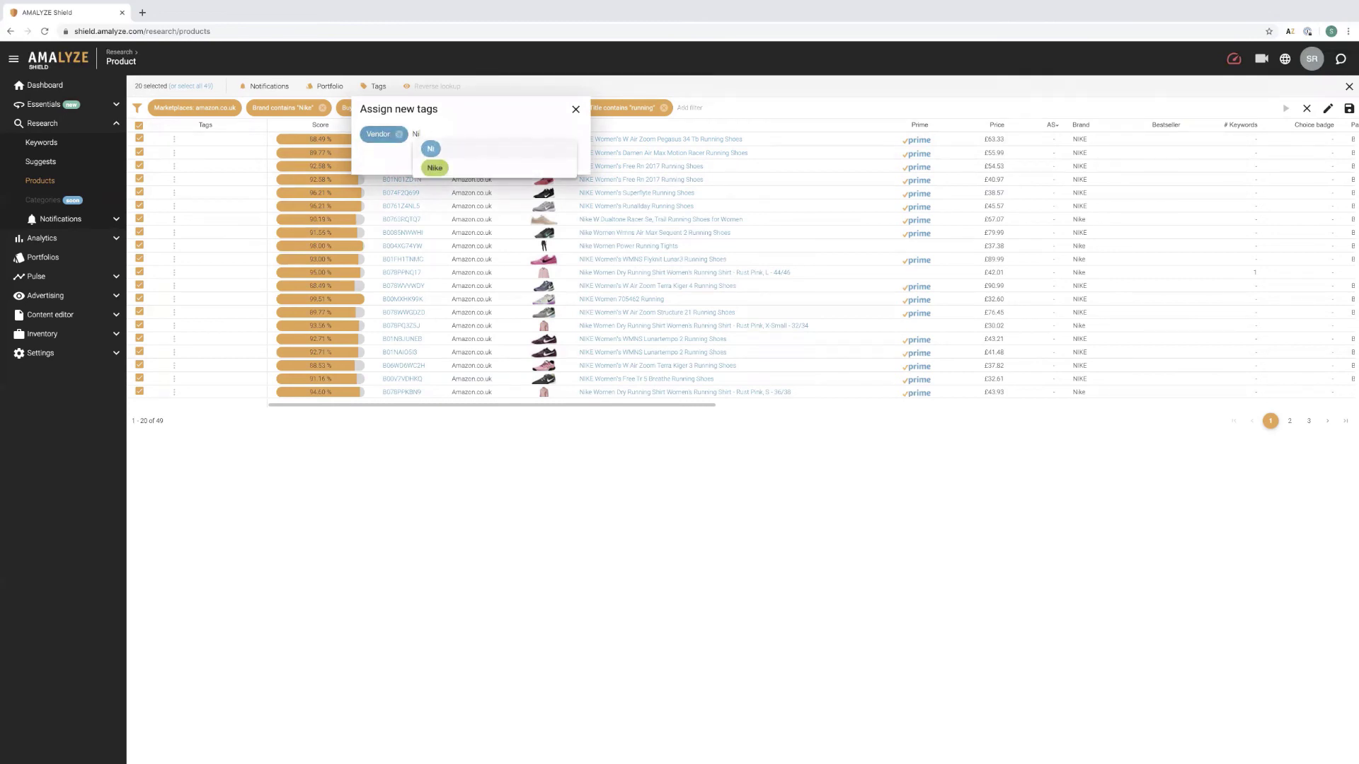
type("Nike")
left_click(434, 149)
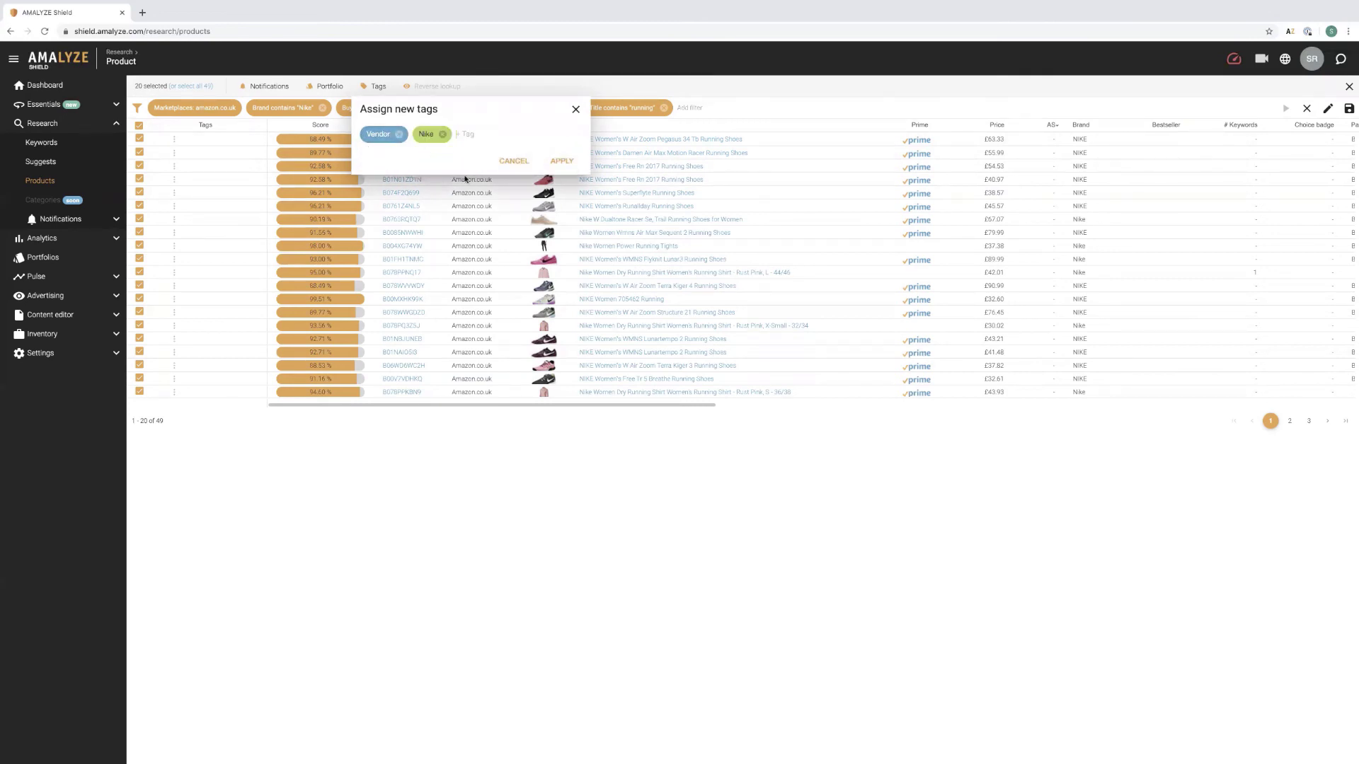
left_click(559, 161)
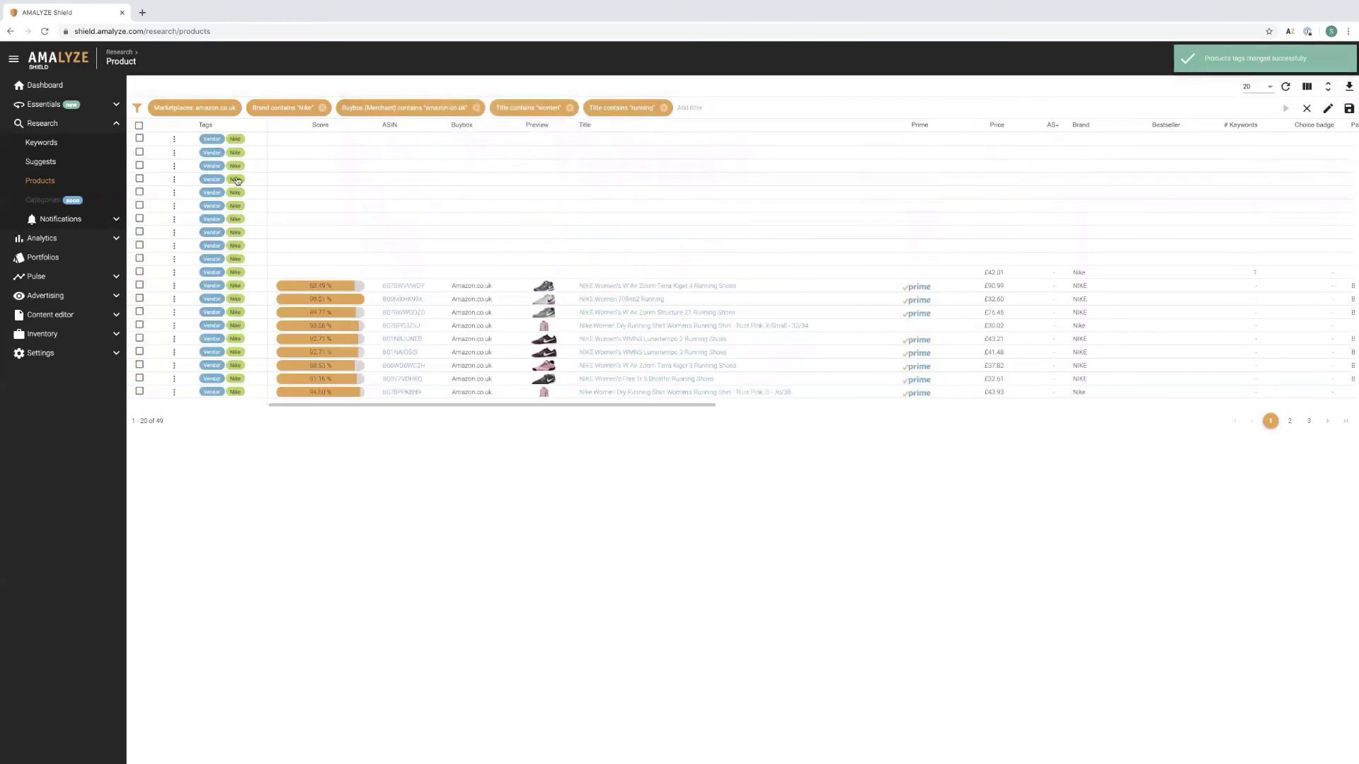
Browse the filters available for the product list down to Tags, without adding one.
left_click(688, 106)
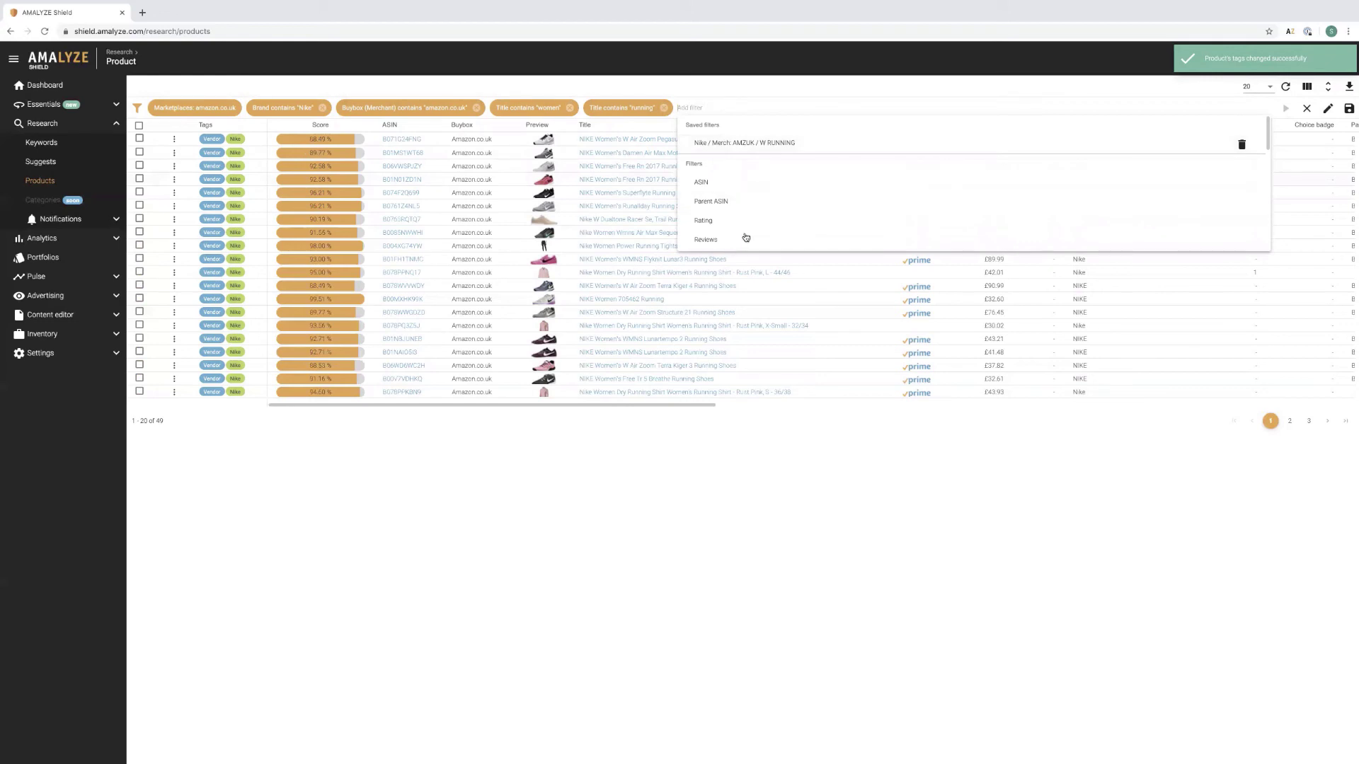
scroll(963, 221, "down", 2)
scroll(962, 222, "down", 5)
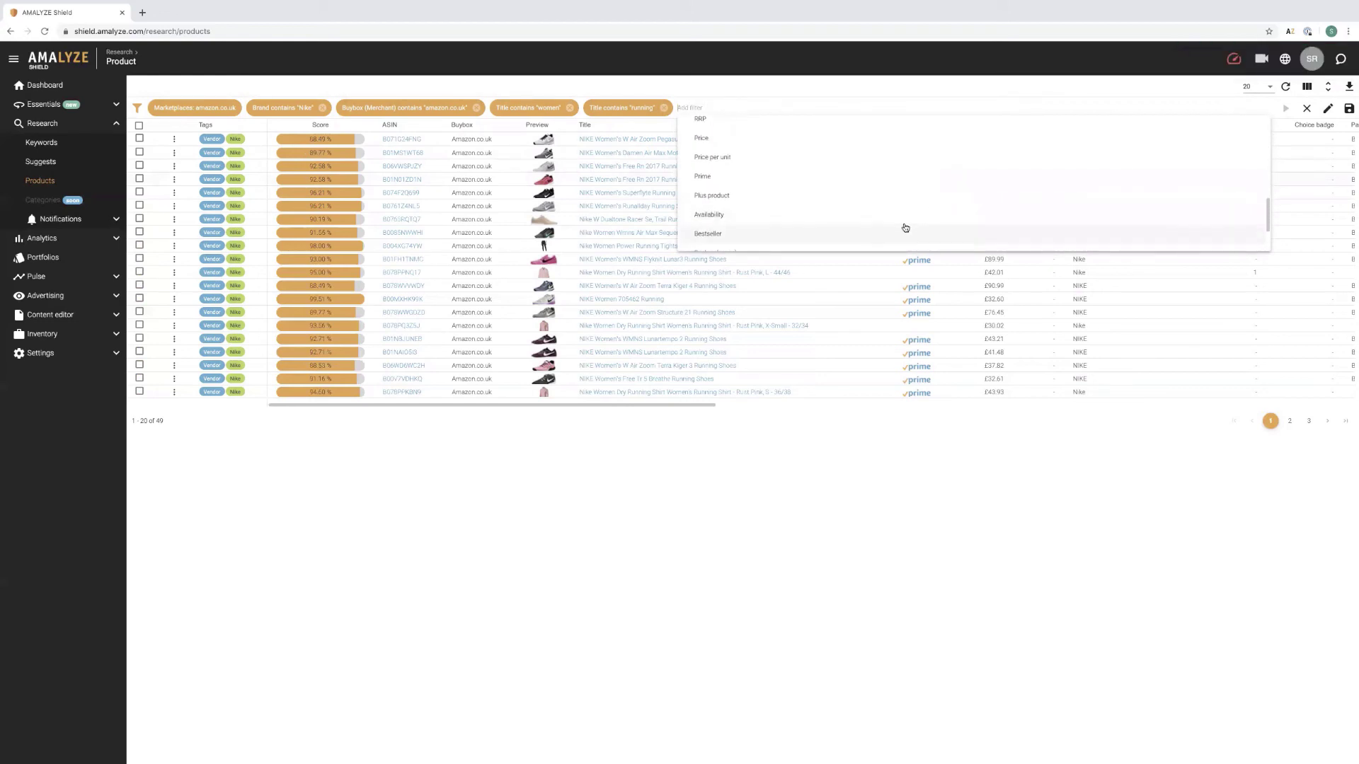
scroll(874, 199, "down", 2)
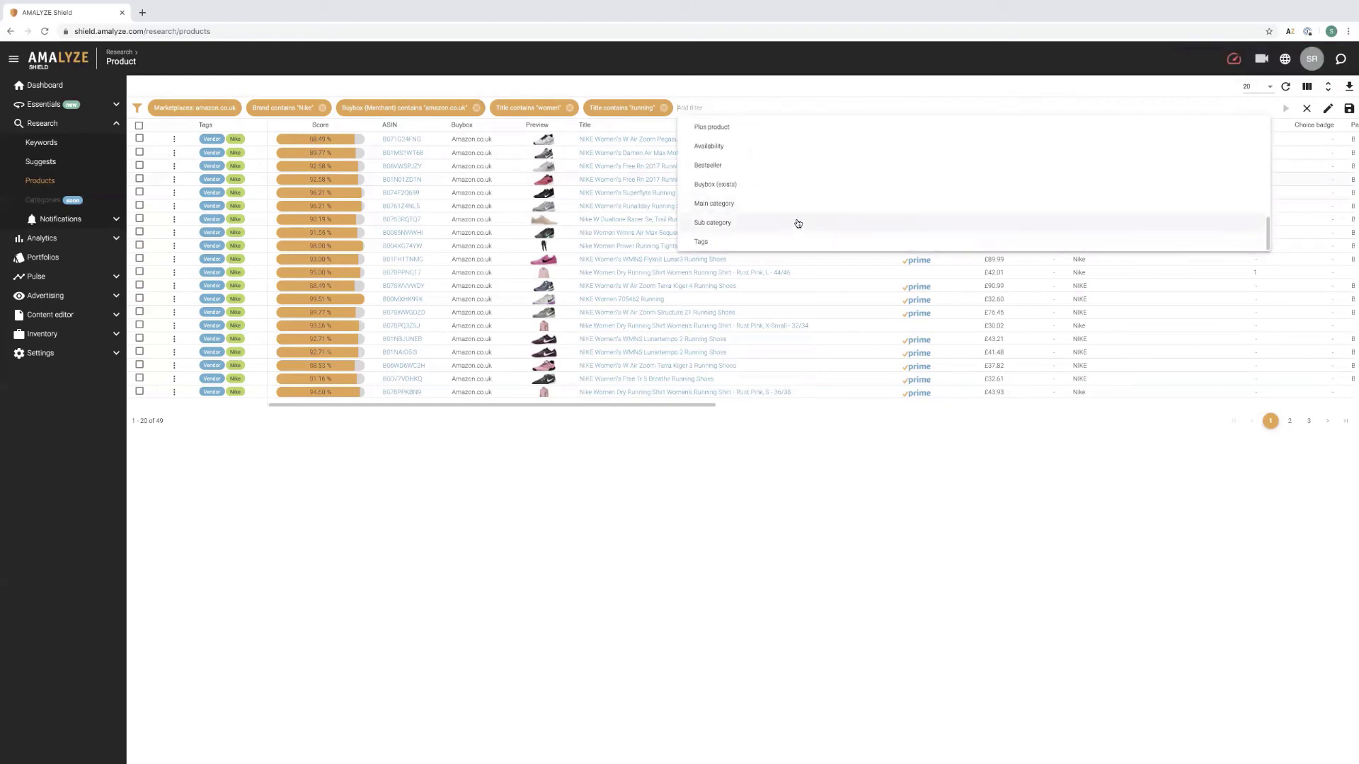
left_click(673, 510)
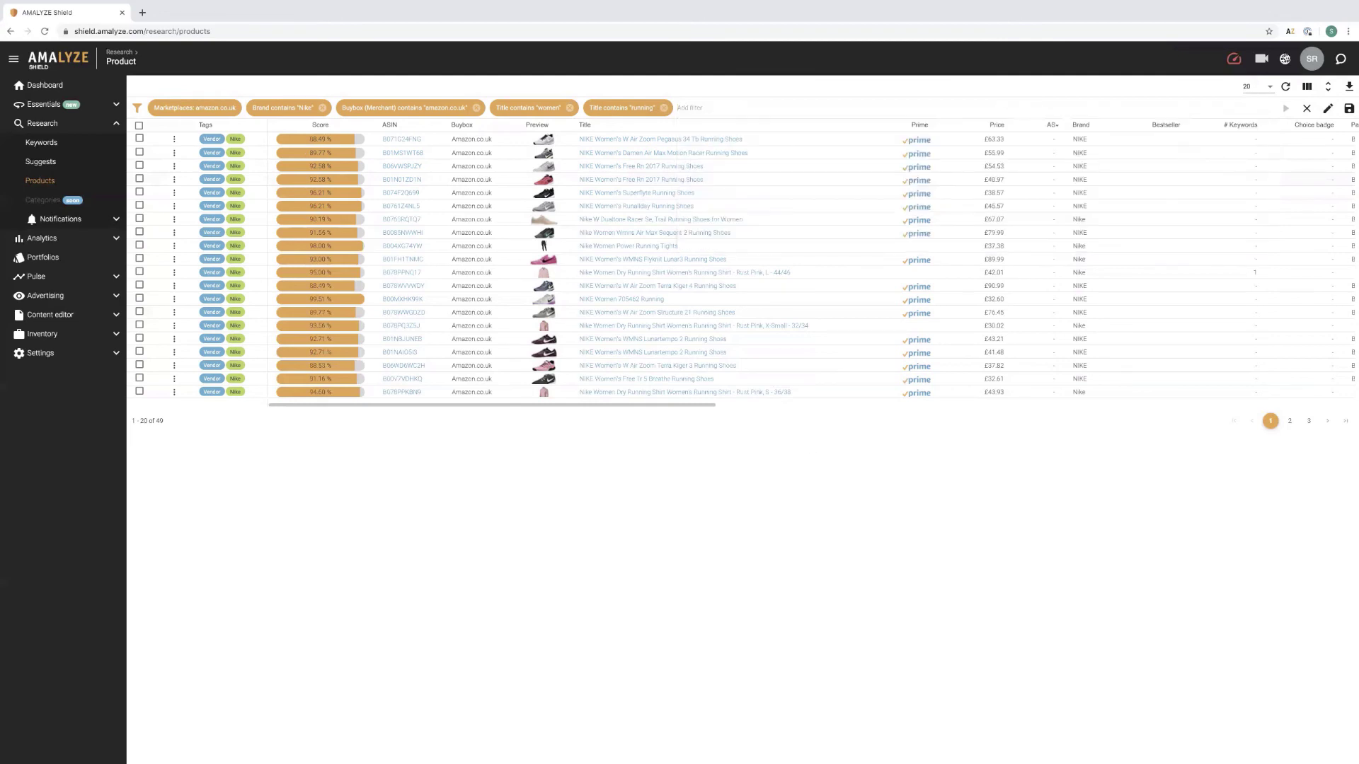
Clear the current filters and filter the products to those whose tags contain Vendor.
left_click(1306, 108)
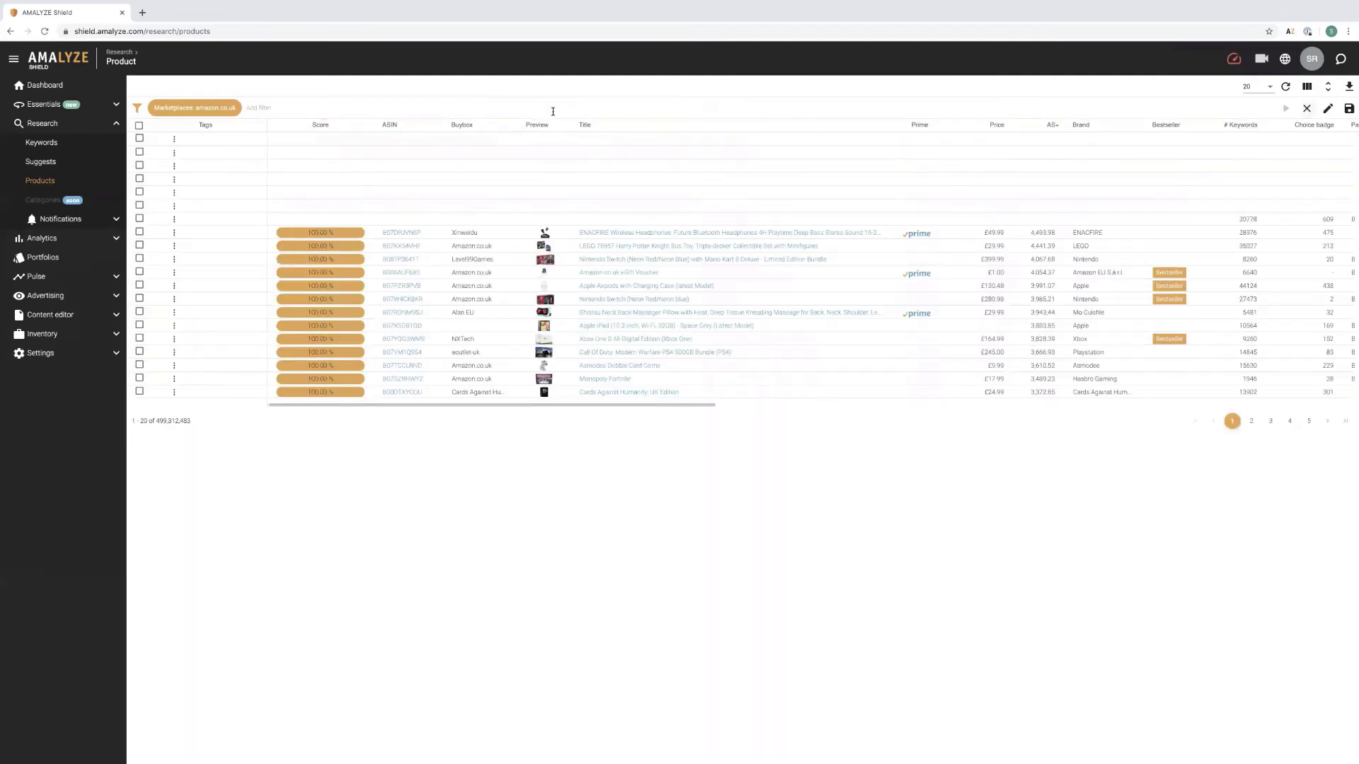
left_click(261, 106)
type("tags")
left_click(290, 148)
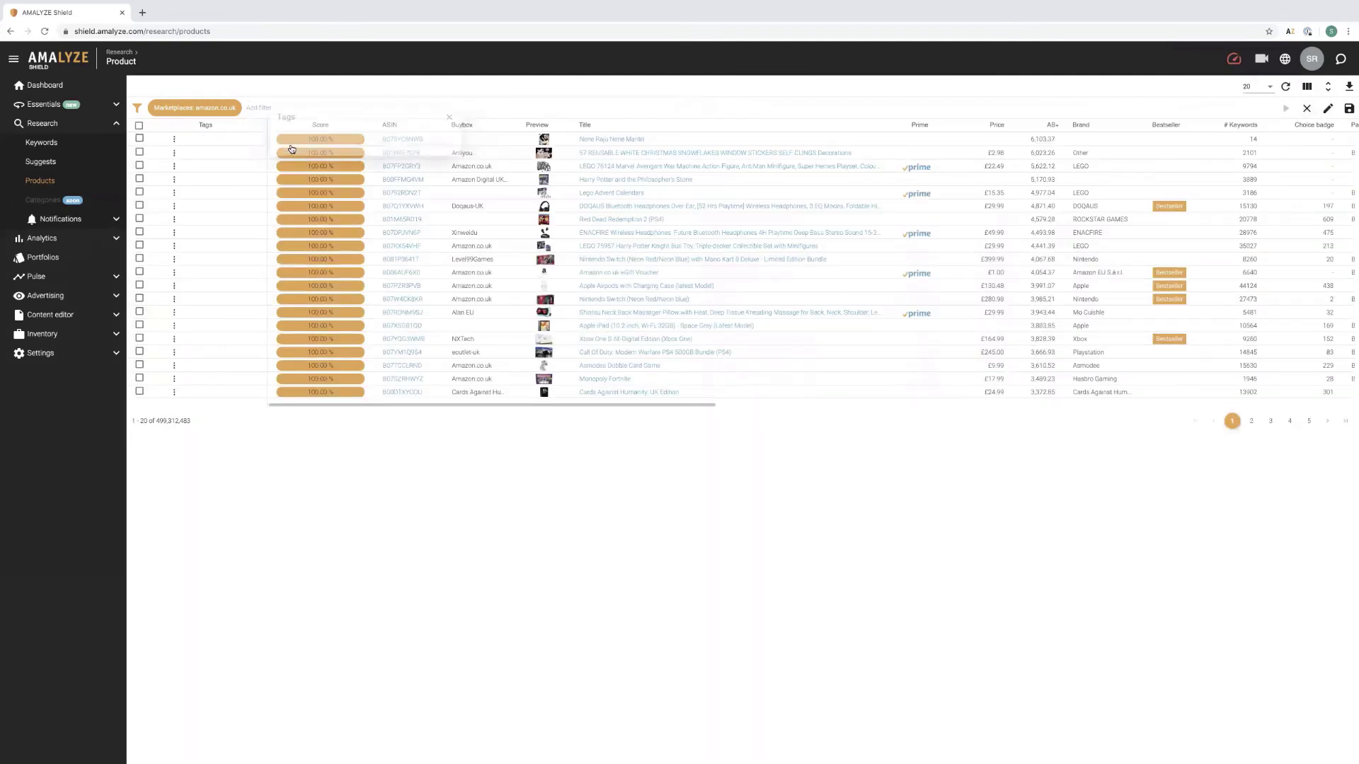
left_click(339, 135)
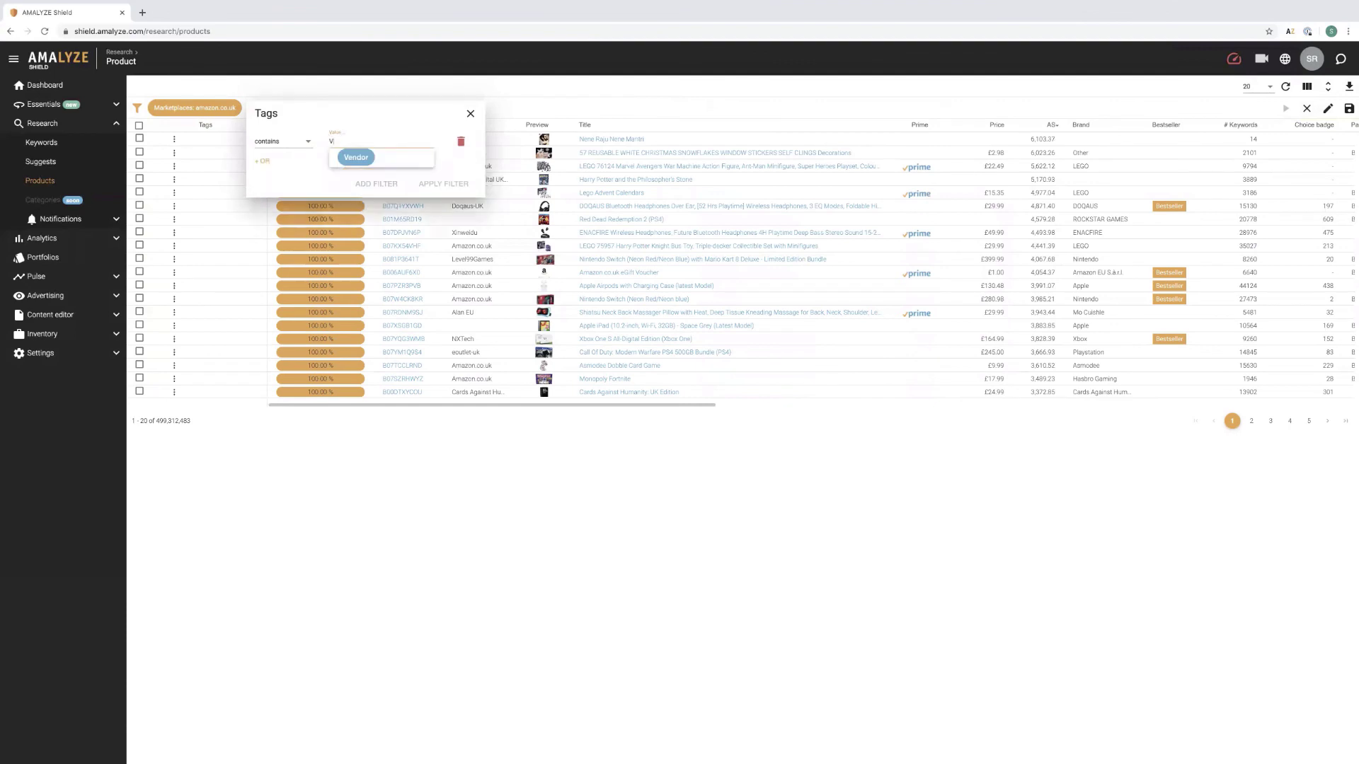
left_click(355, 157)
left_click(443, 182)
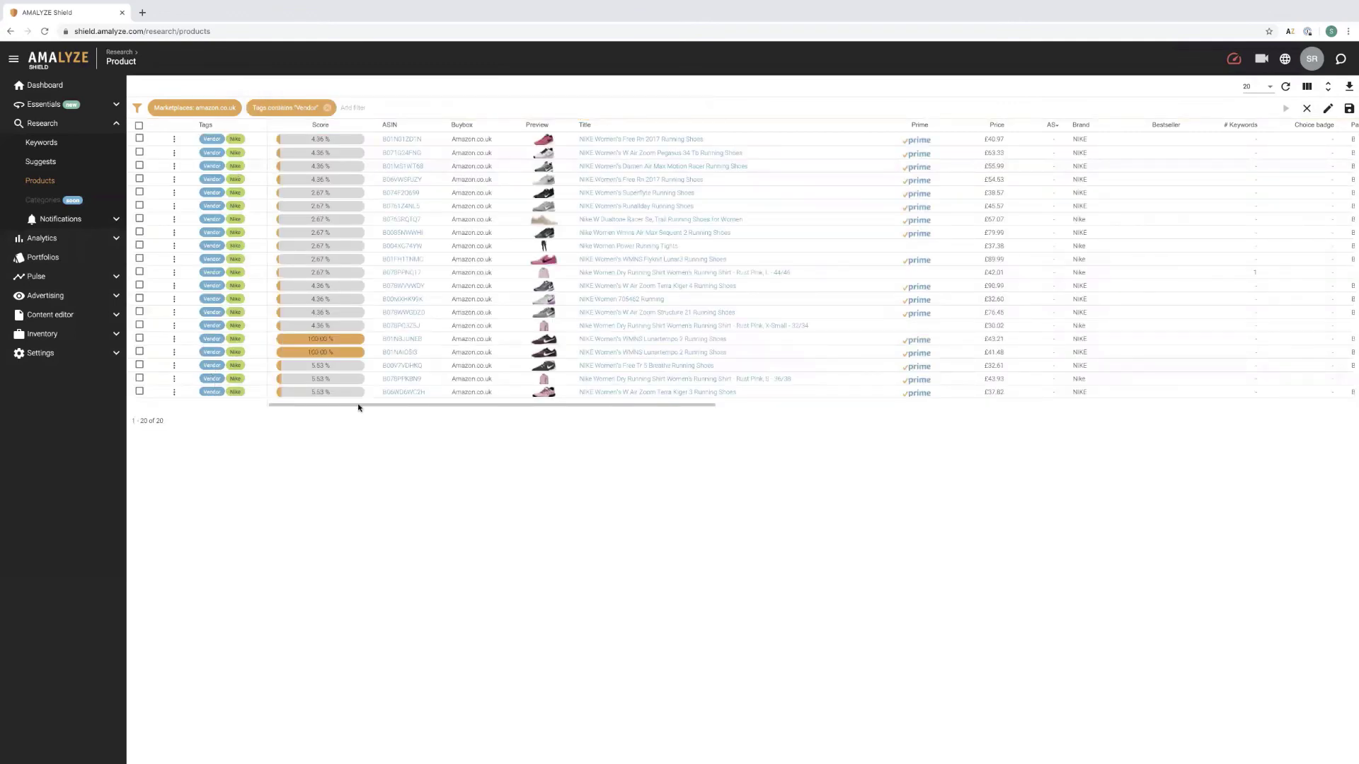
Remove the Tags filter and load the saved filter "Nike / Merch: AMZUK / W RUNNING".
left_click(328, 110)
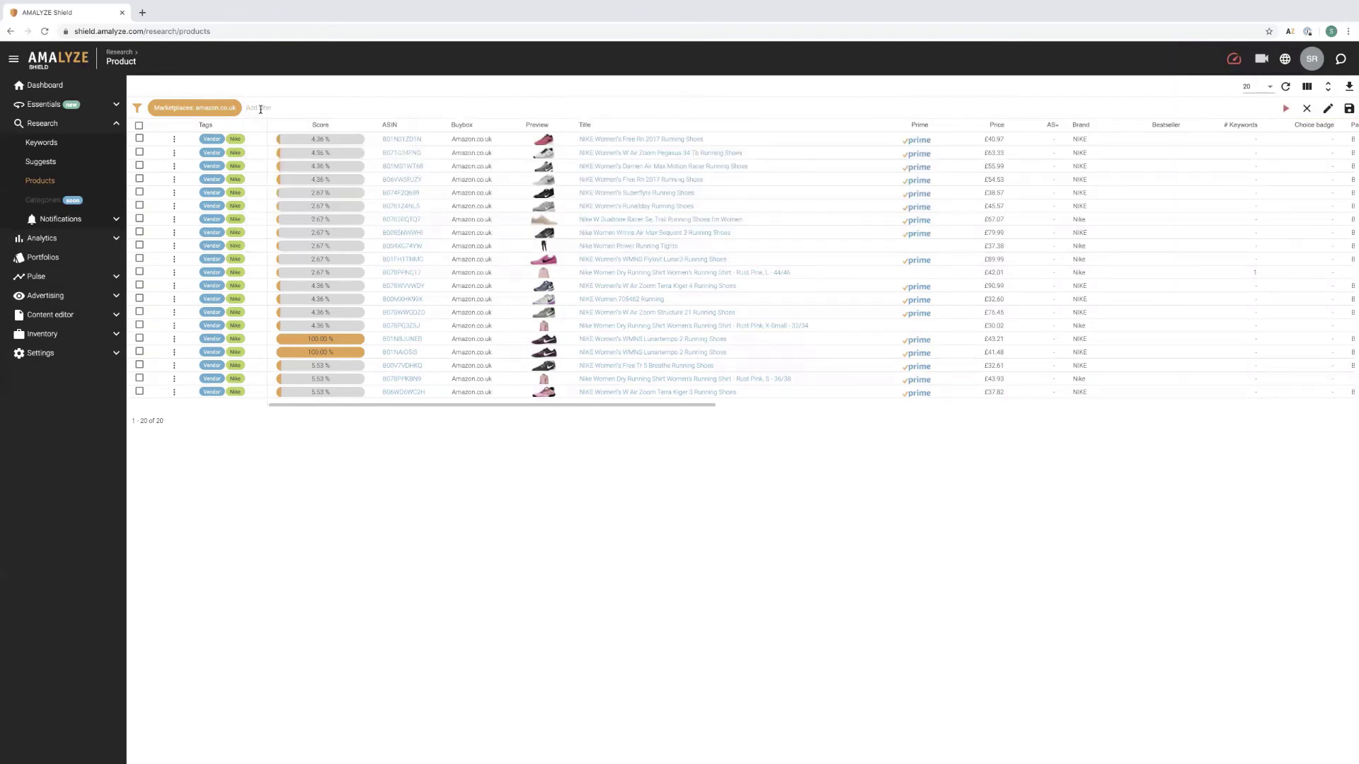
left_click(260, 109)
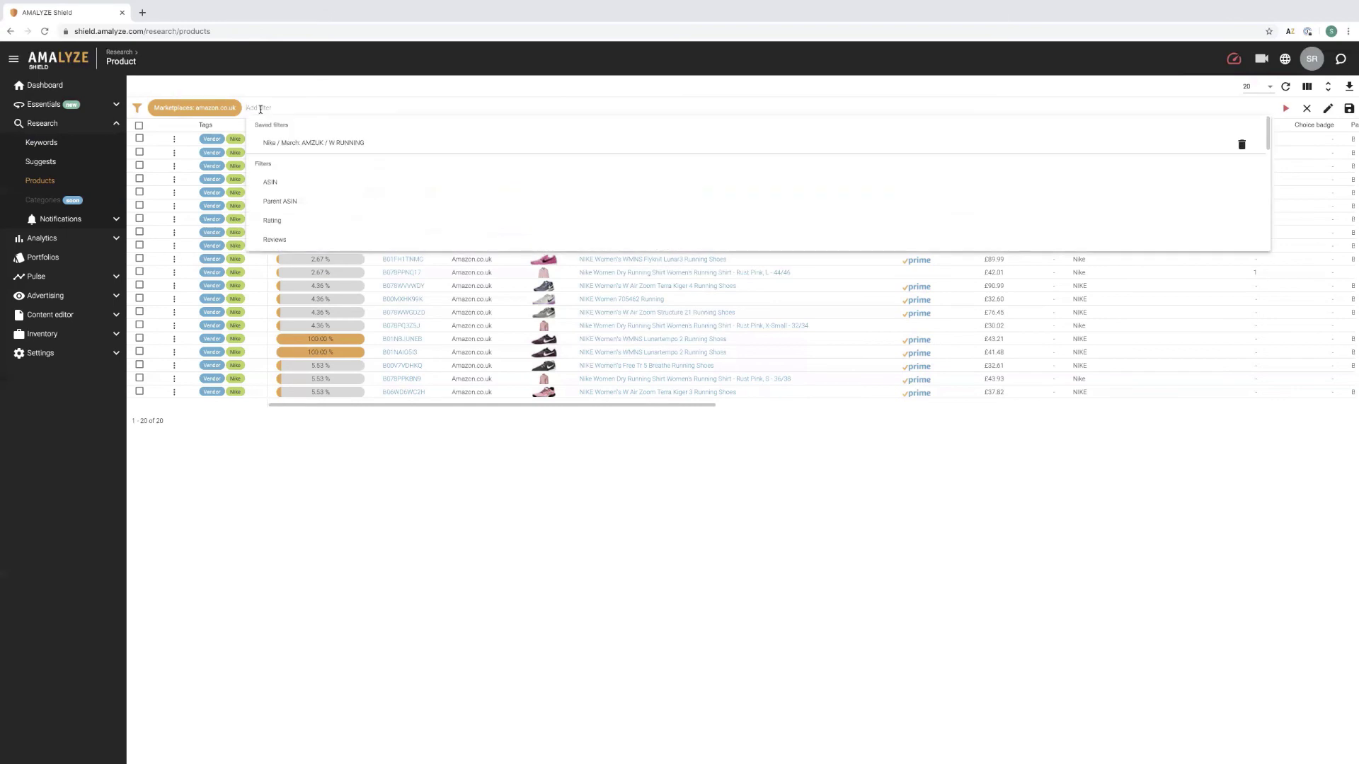
left_click(382, 145)
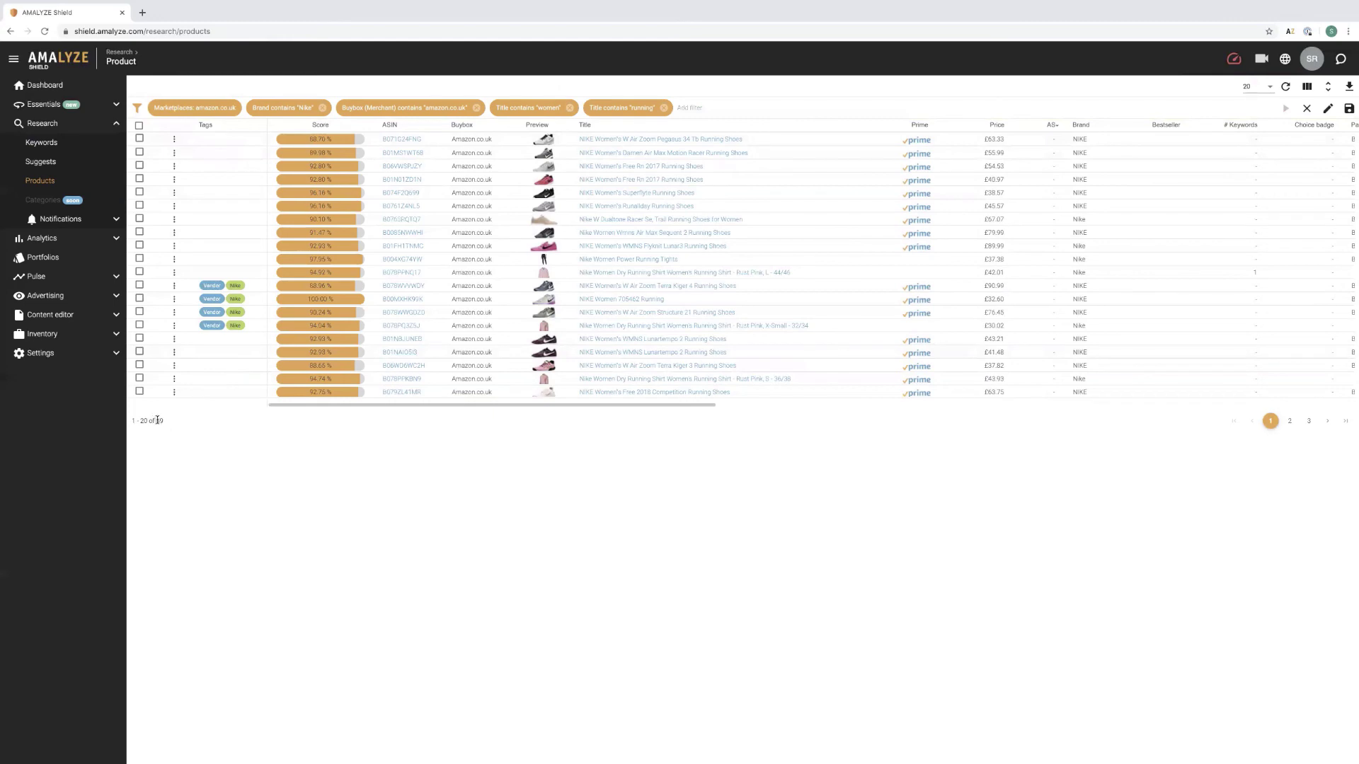
Check the results total below the table and view the tags of the NIKE Women 709462 Running product without changing them.
left_click_drag(163, 420, 167, 423)
left_click(196, 439)
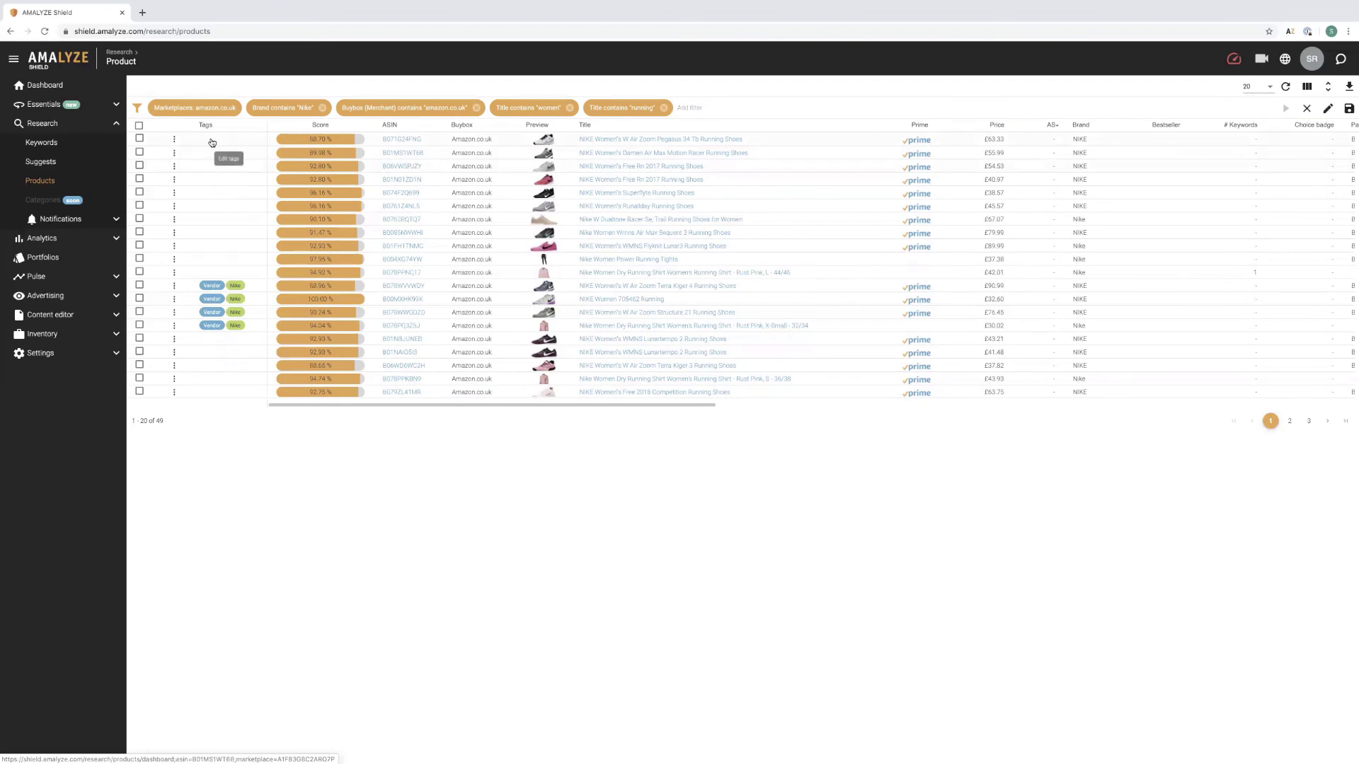
left_click(228, 299)
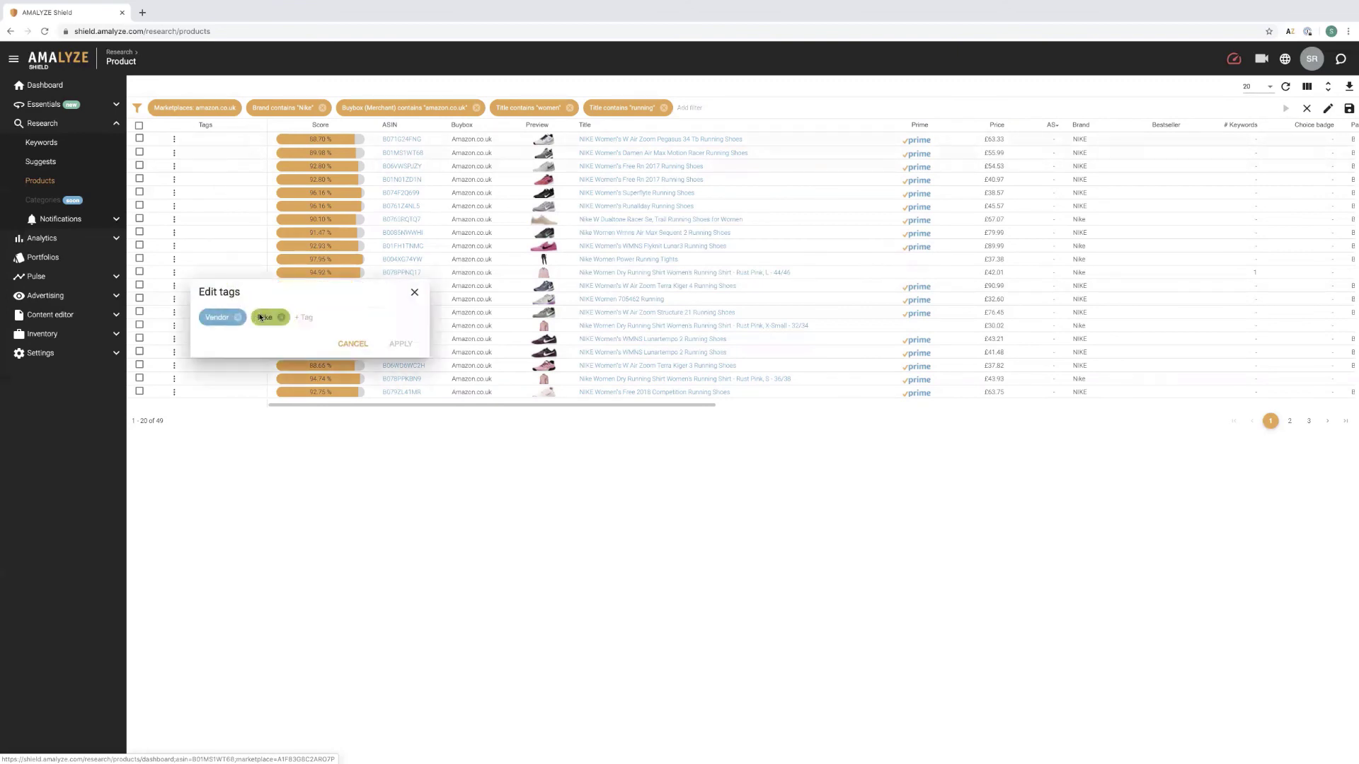
left_click(414, 293)
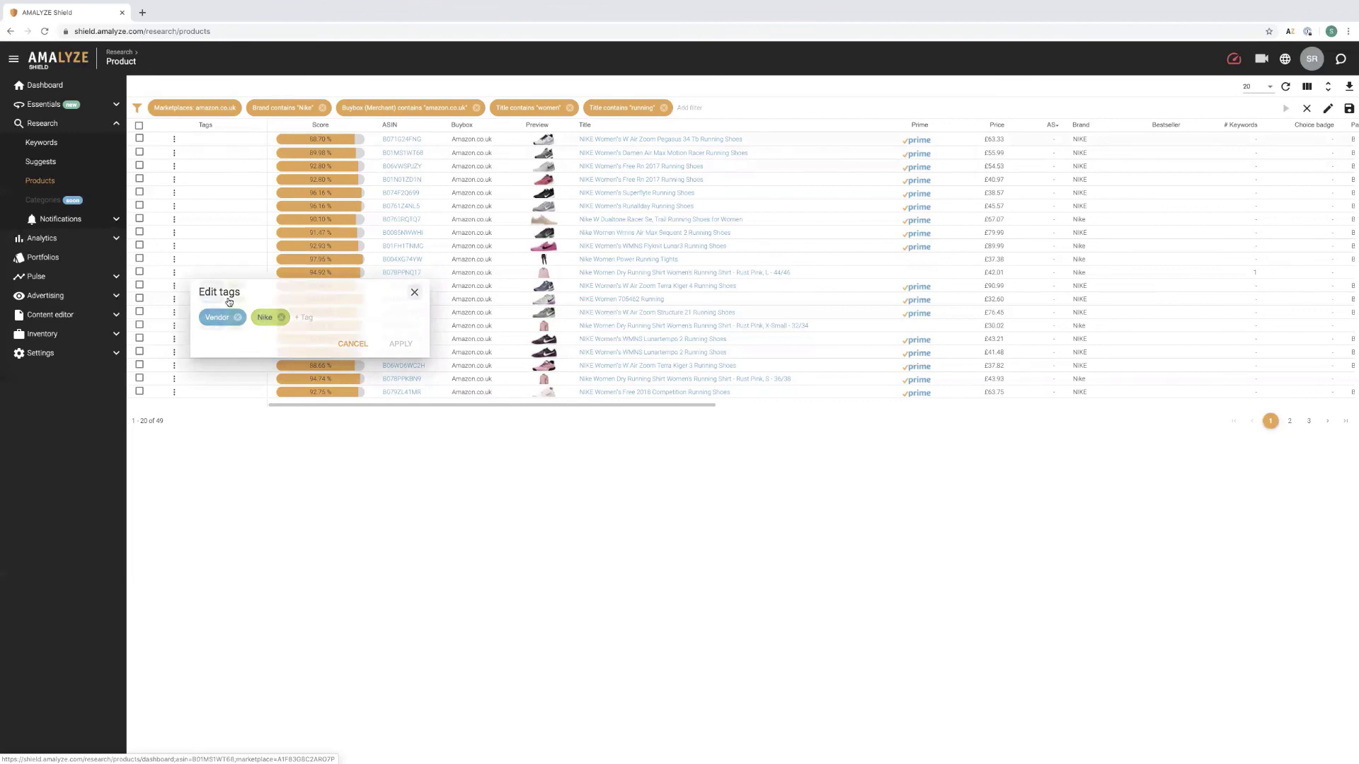
Update the four products tagged Vendor and Nike so they carry only a Vendor tag recoloured to purple.
left_click(139, 286)
left_click(140, 299)
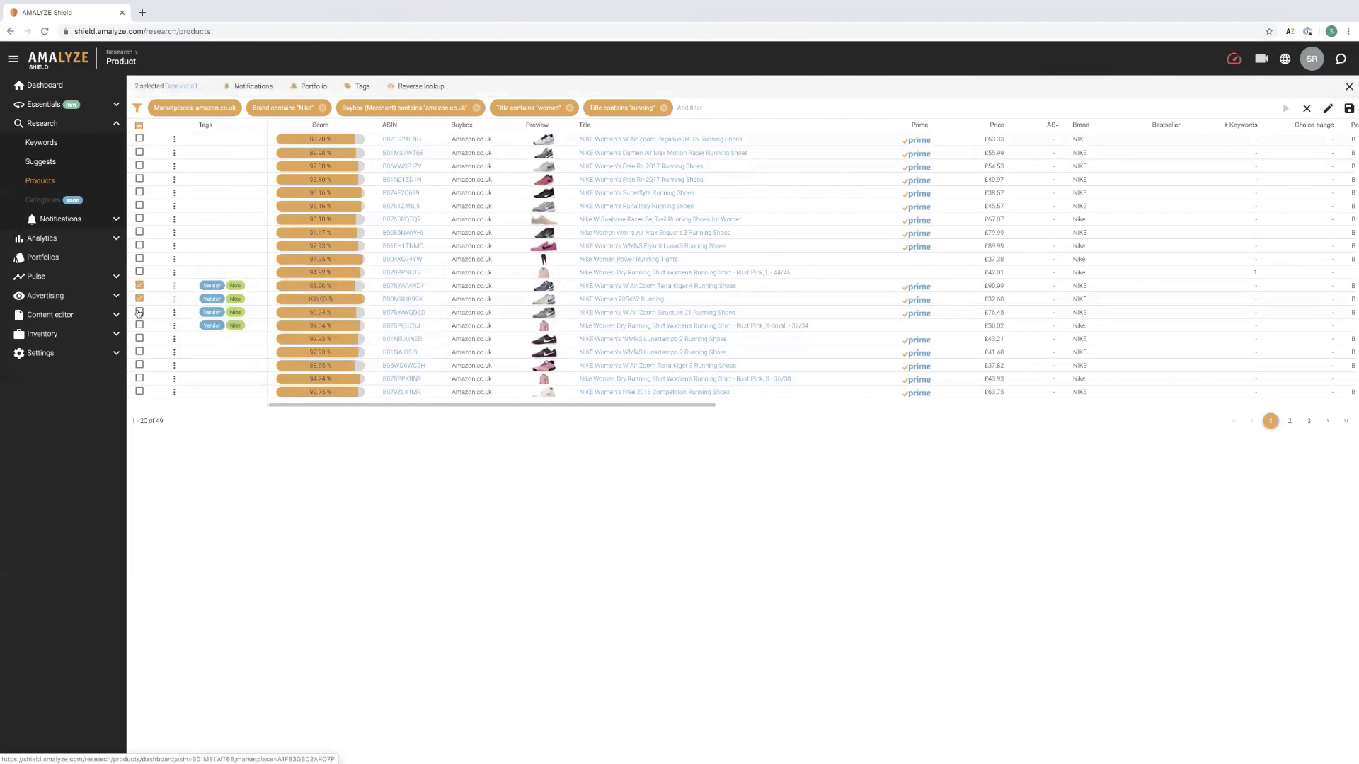
left_click(139, 312)
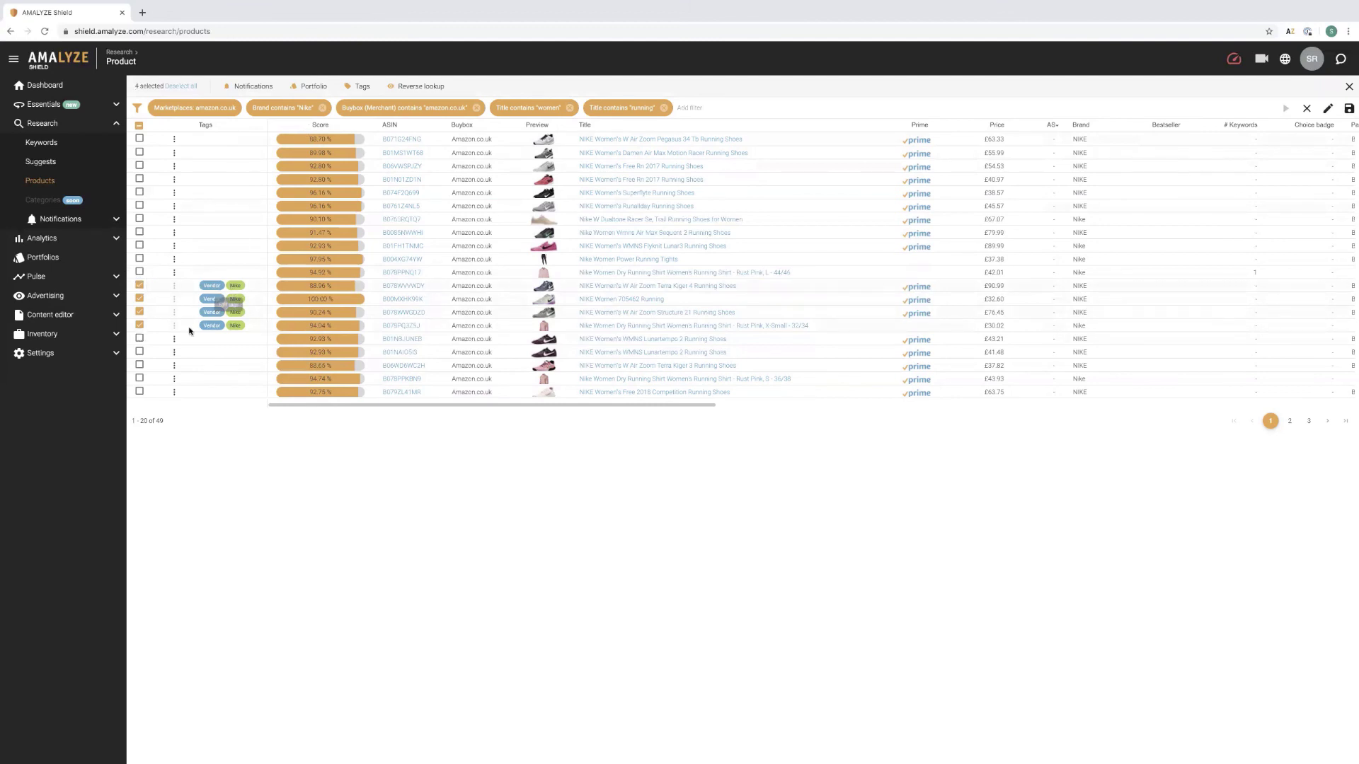
left_click(346, 89)
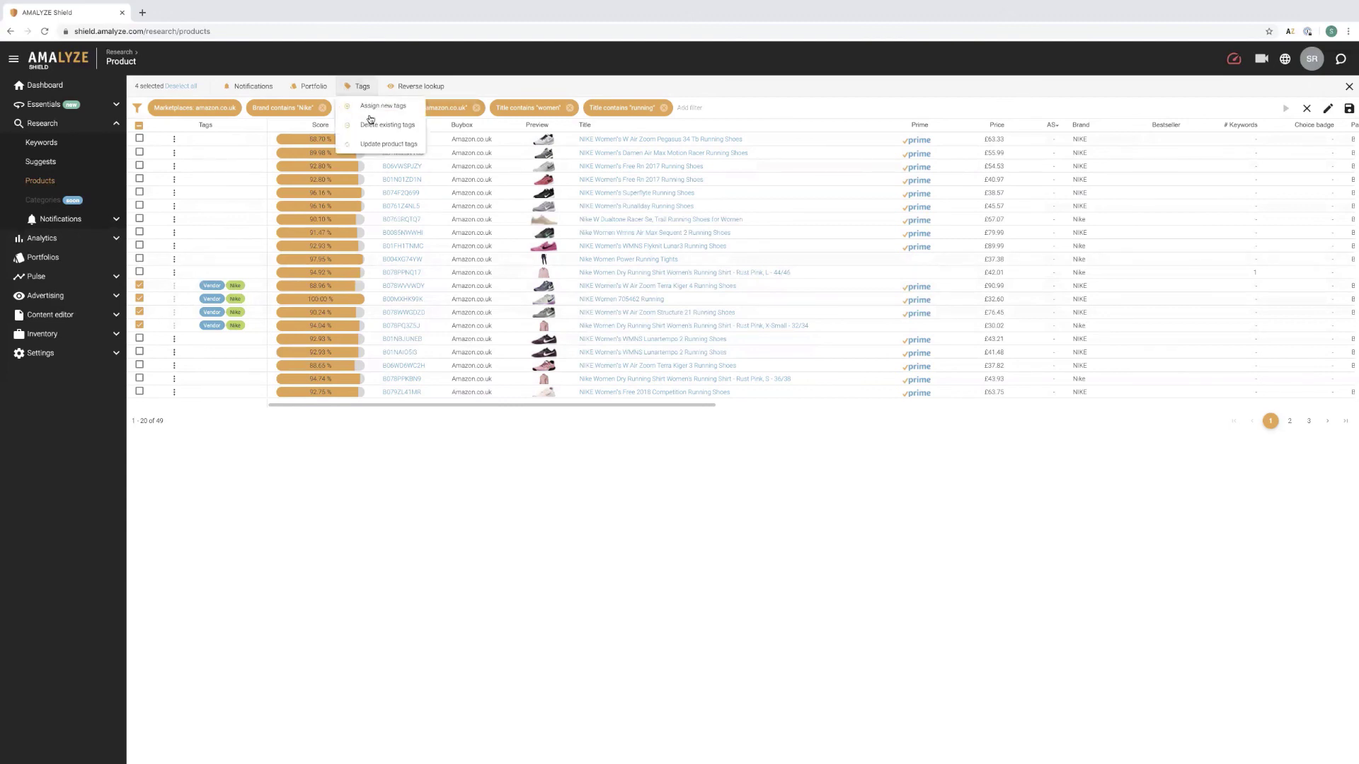
left_click(392, 144)
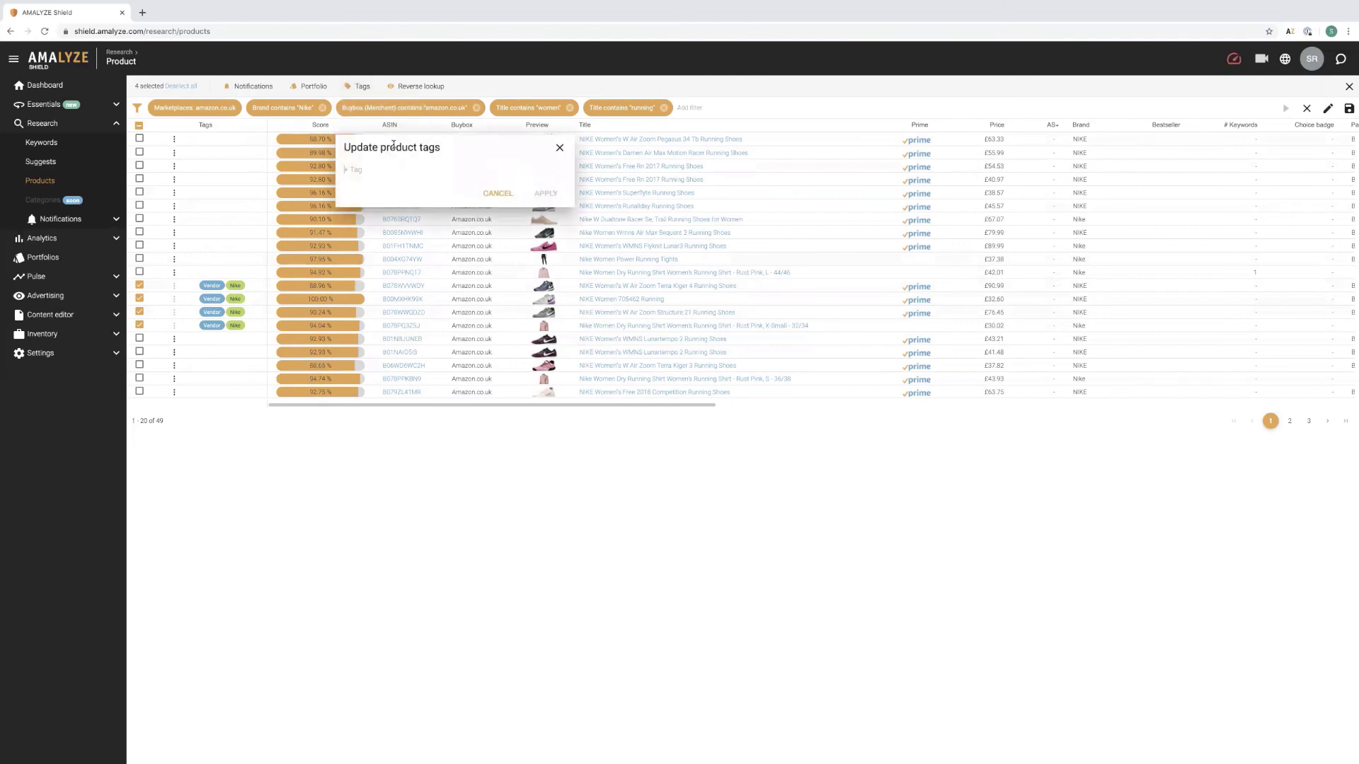
type("Ve")
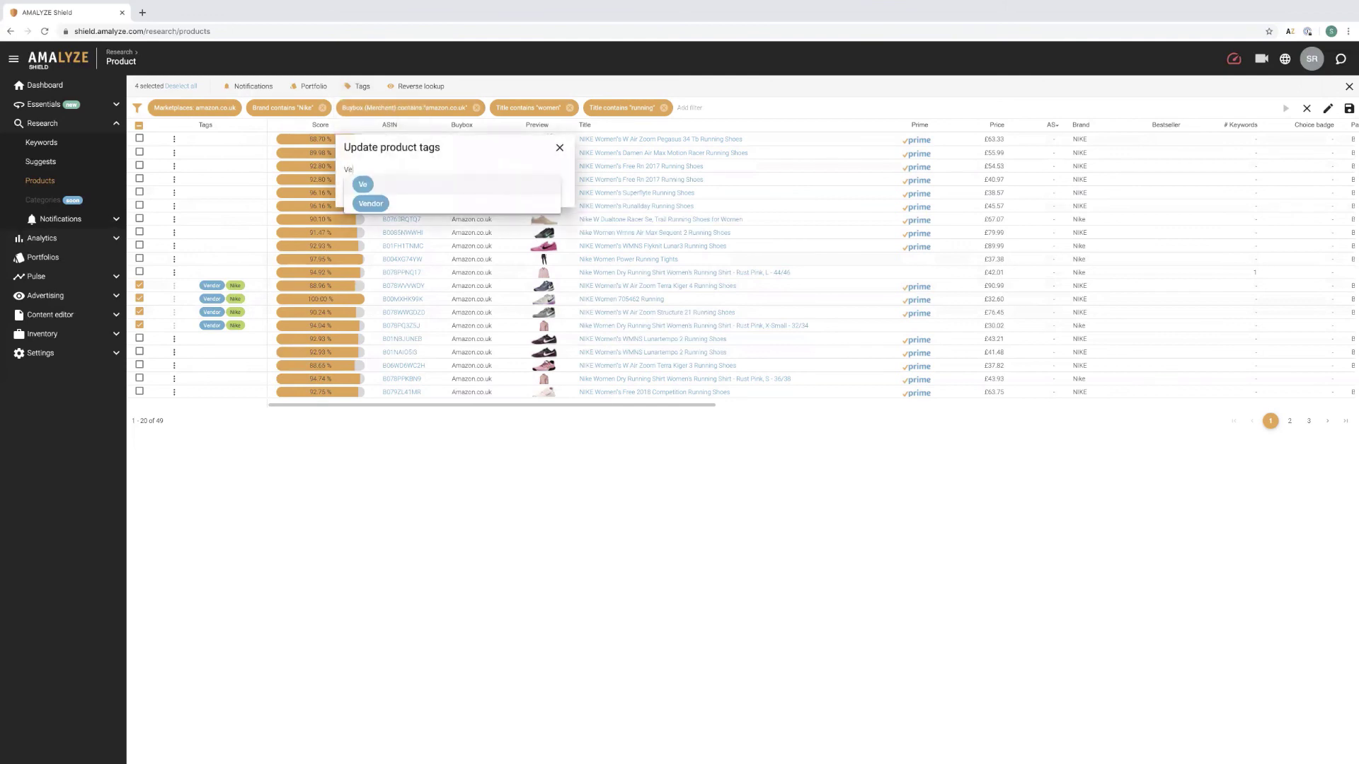
type("do")
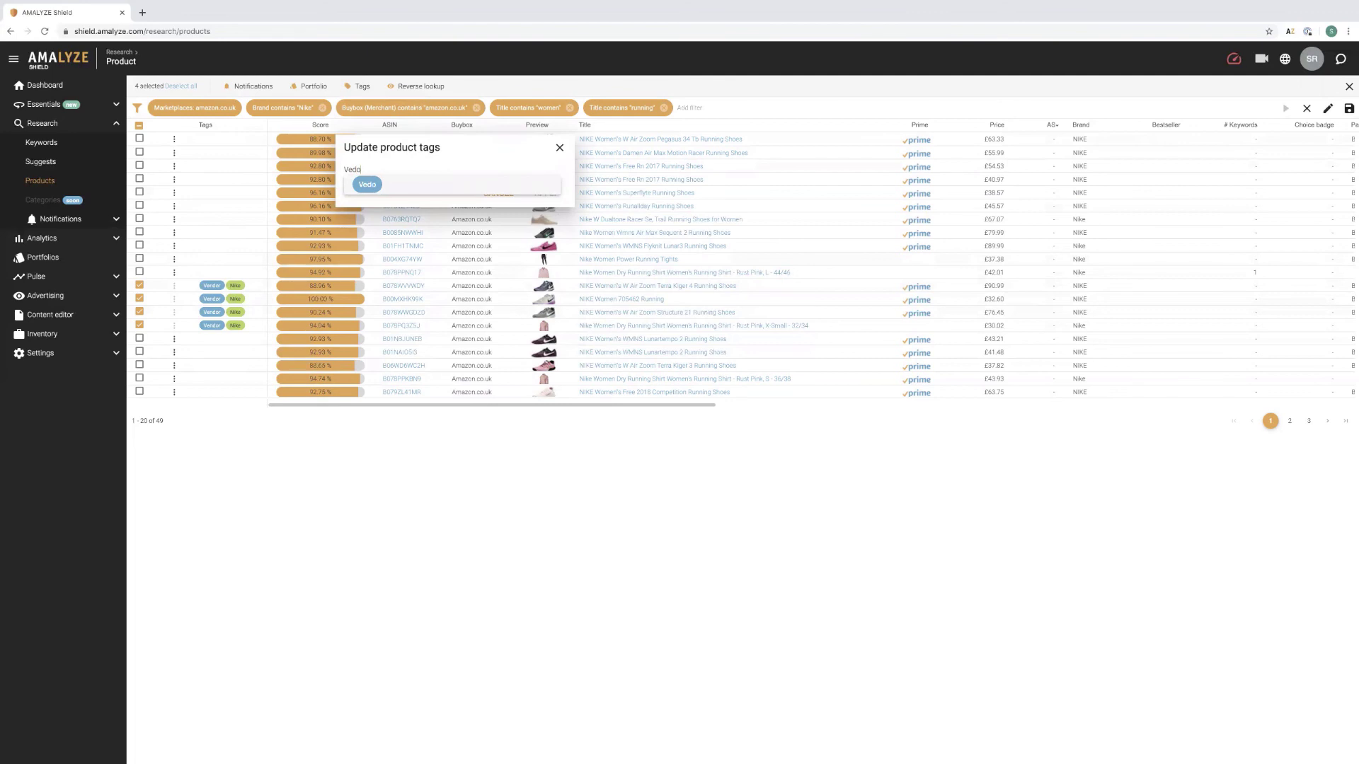
key("BackSpace")
key("BackSpace")
left_click(371, 204)
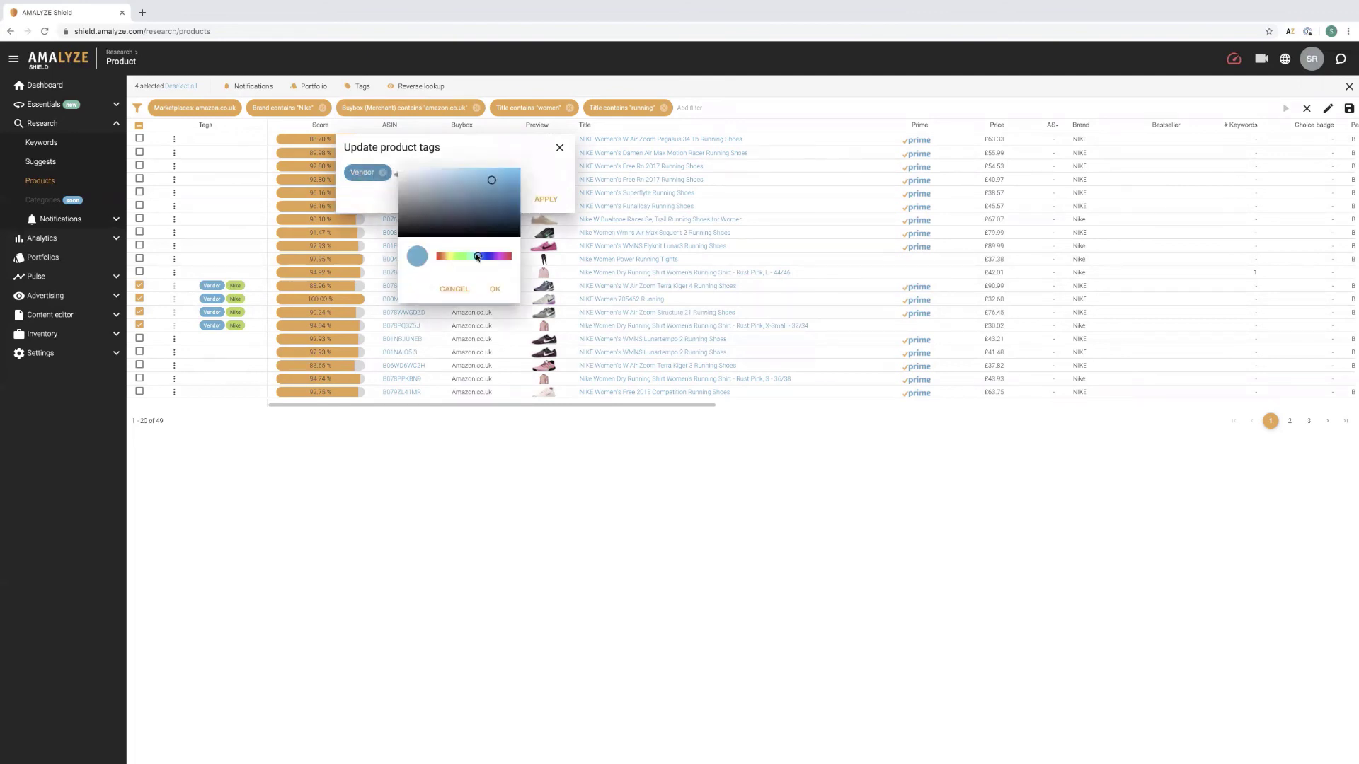
left_click_drag(477, 258, 501, 259)
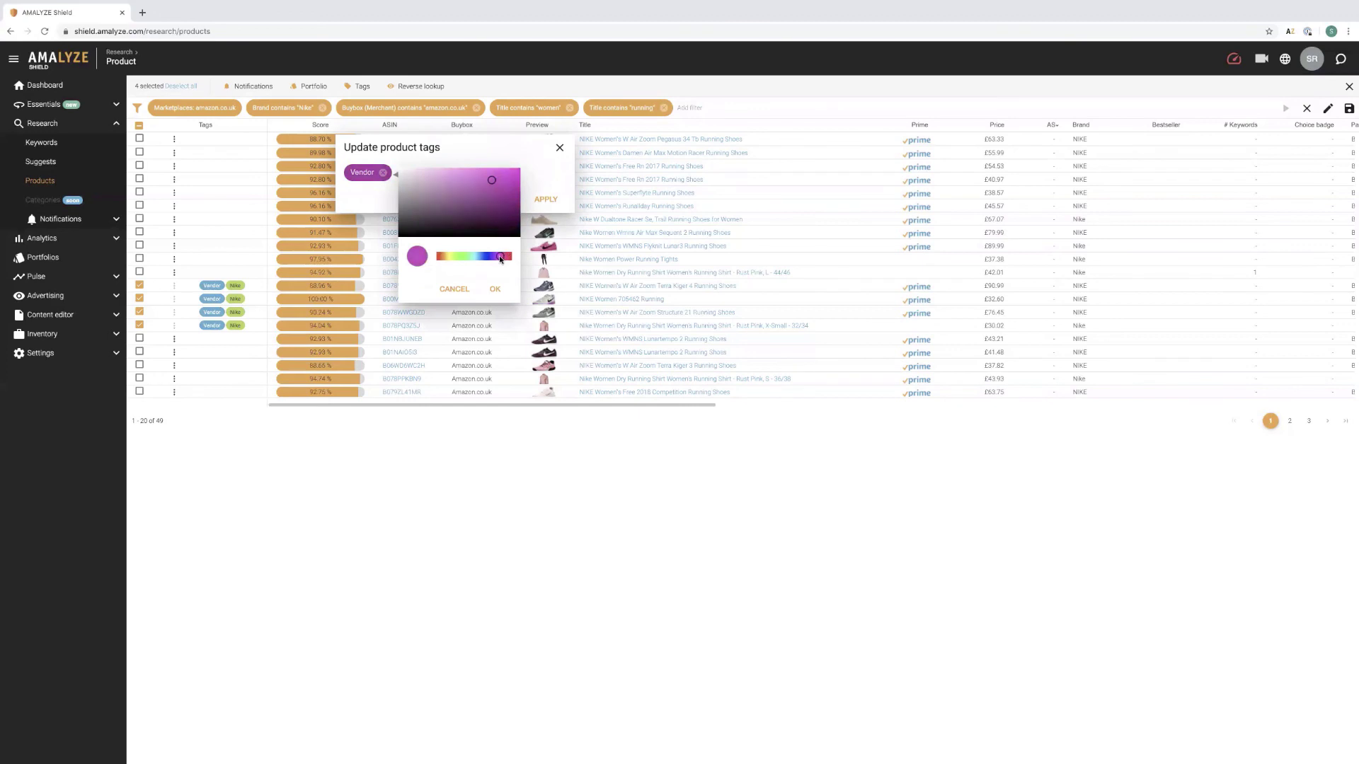
left_click(495, 289)
left_click(543, 203)
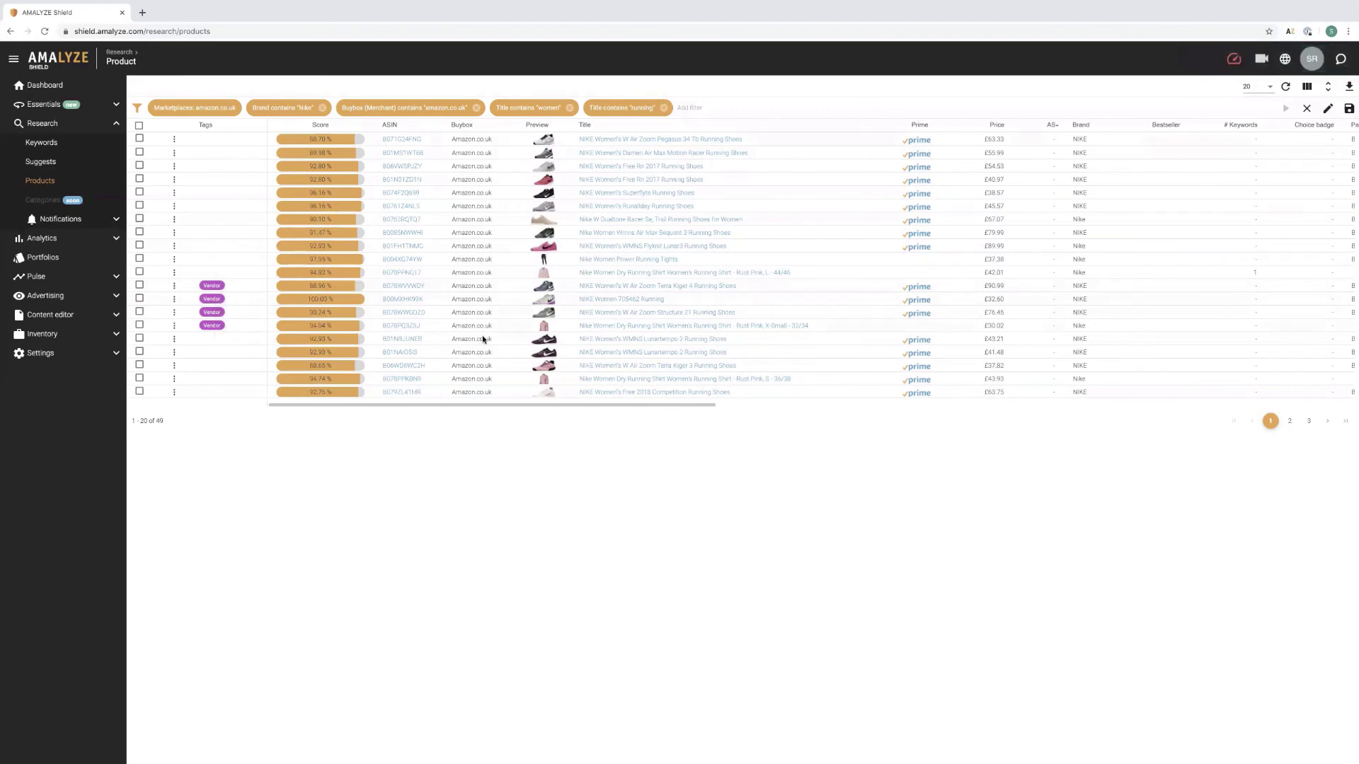
Delete the existing Vendor tag from the four products with the purple tag.
left_click(139, 298)
left_click(140, 285)
left_click(140, 312)
left_click(139, 325)
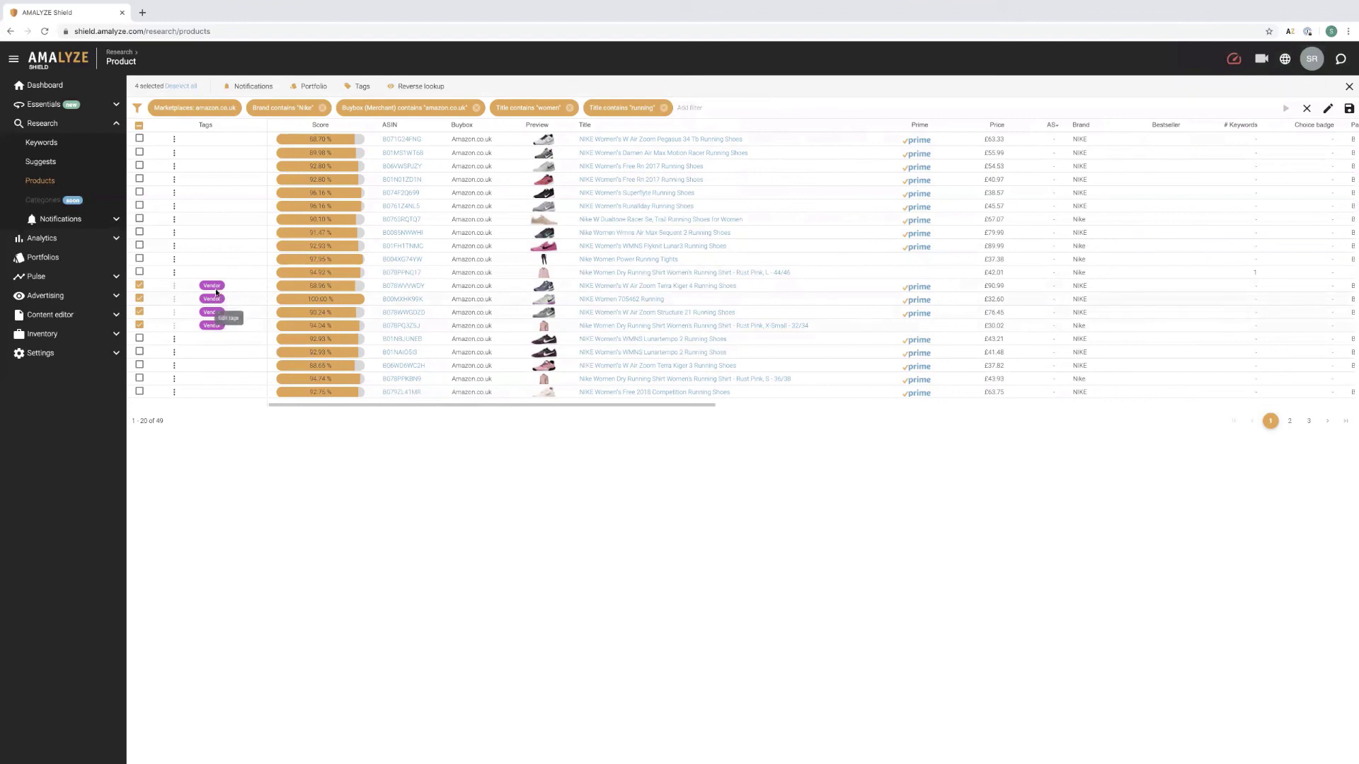
left_click(361, 92)
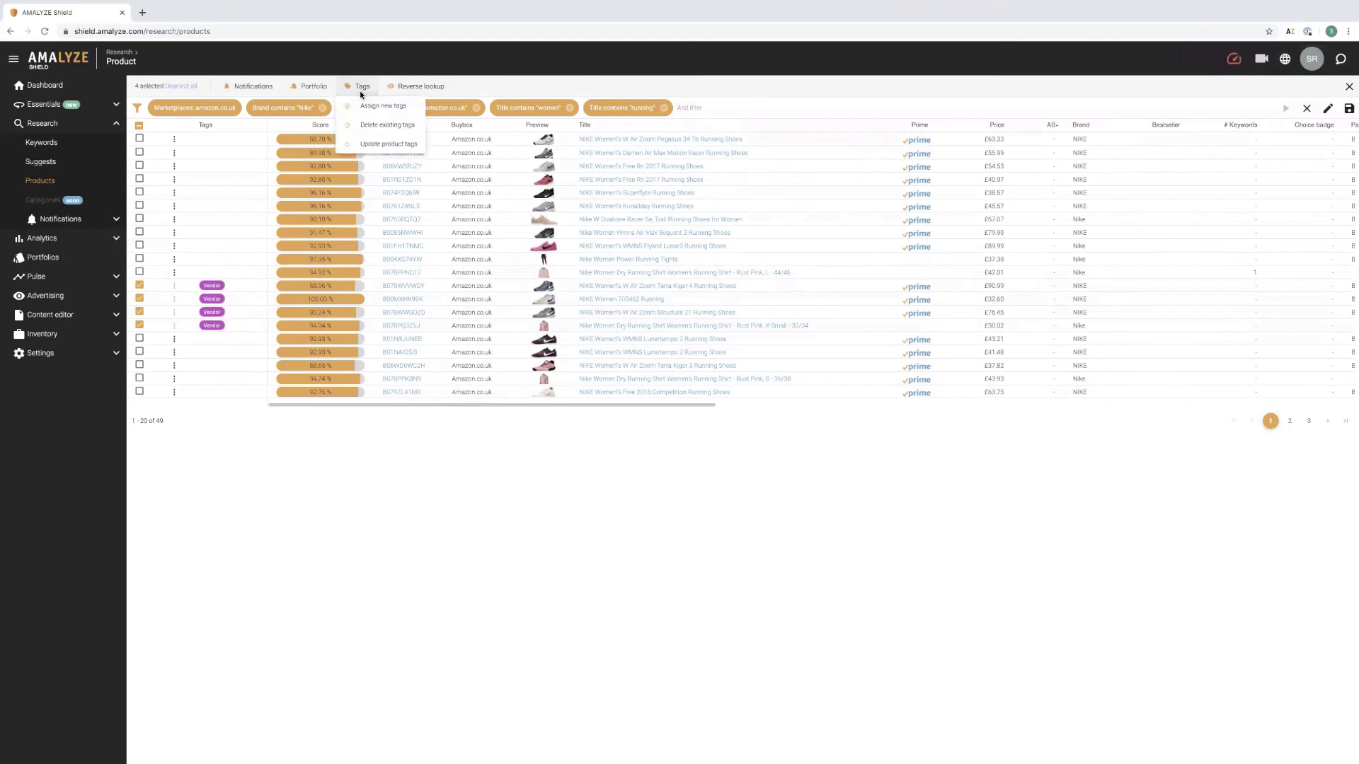
left_click(380, 126)
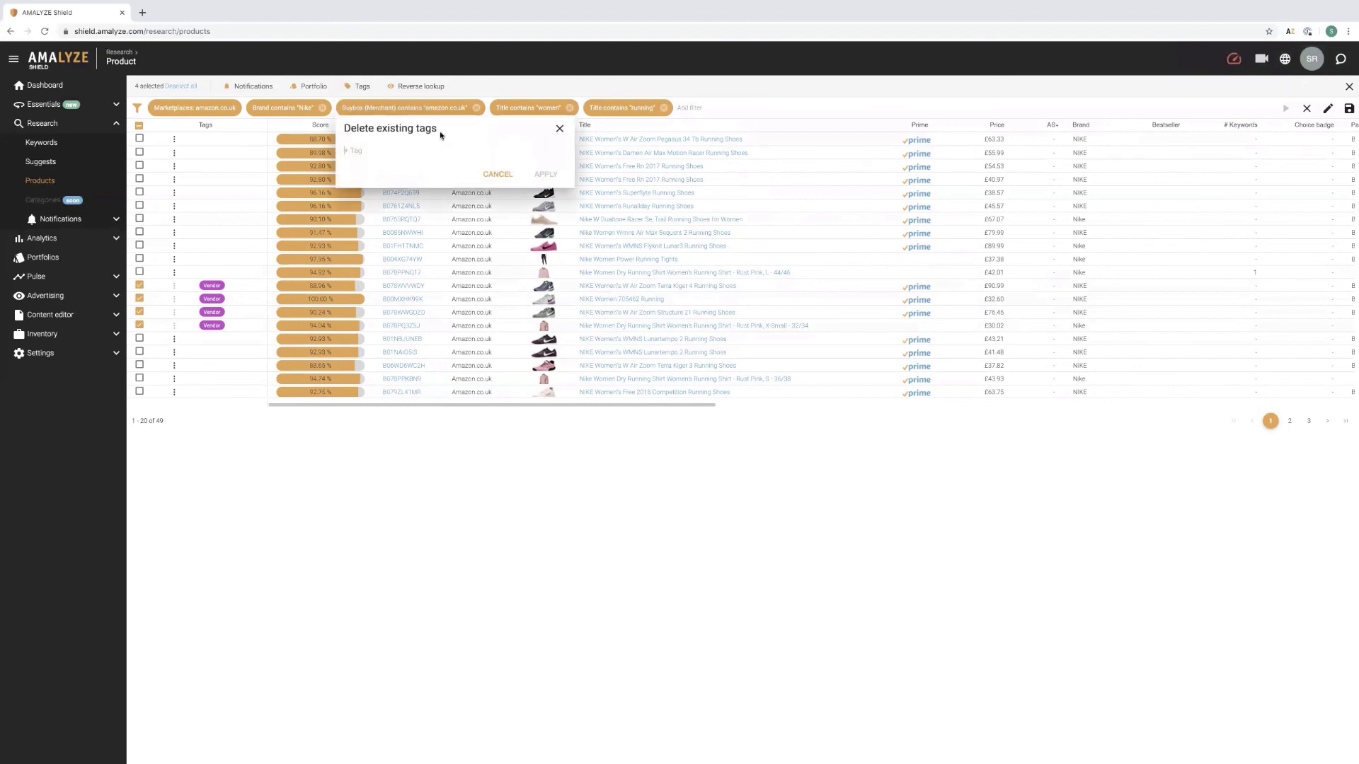
left_click(475, 150)
left_click(365, 183)
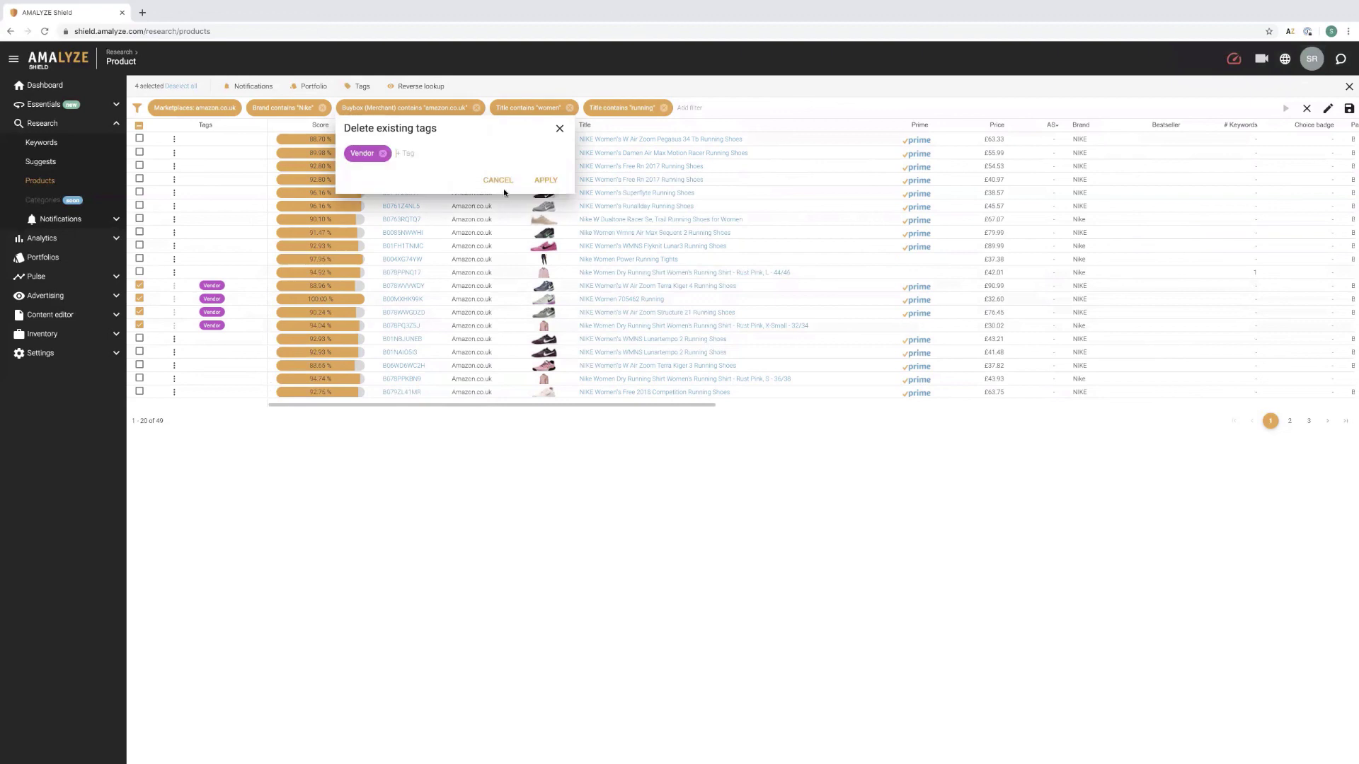
left_click(546, 181)
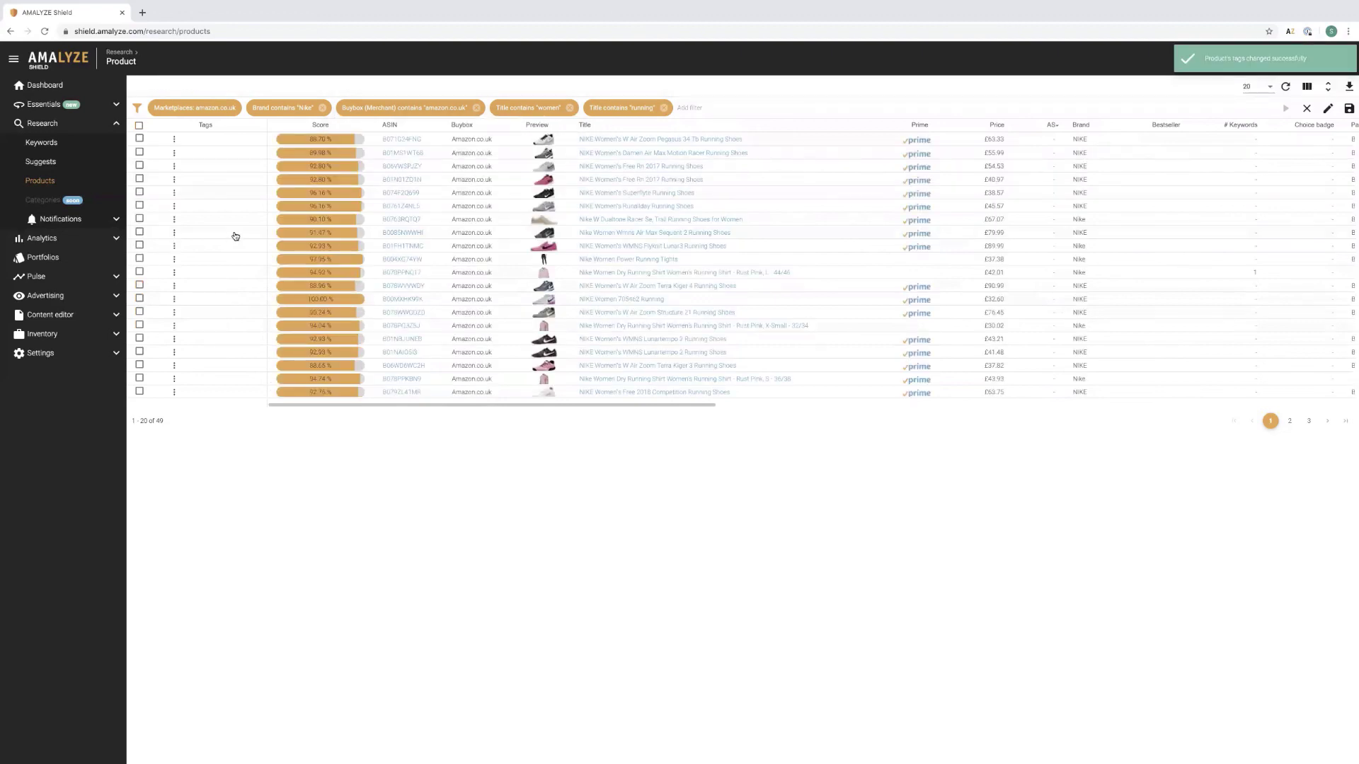
View the dashboard and Reviews page of the NIKE Women's Free Rn 2017 Running Shoes product and return to the product list.
scroll(480, 413, "right", 5)
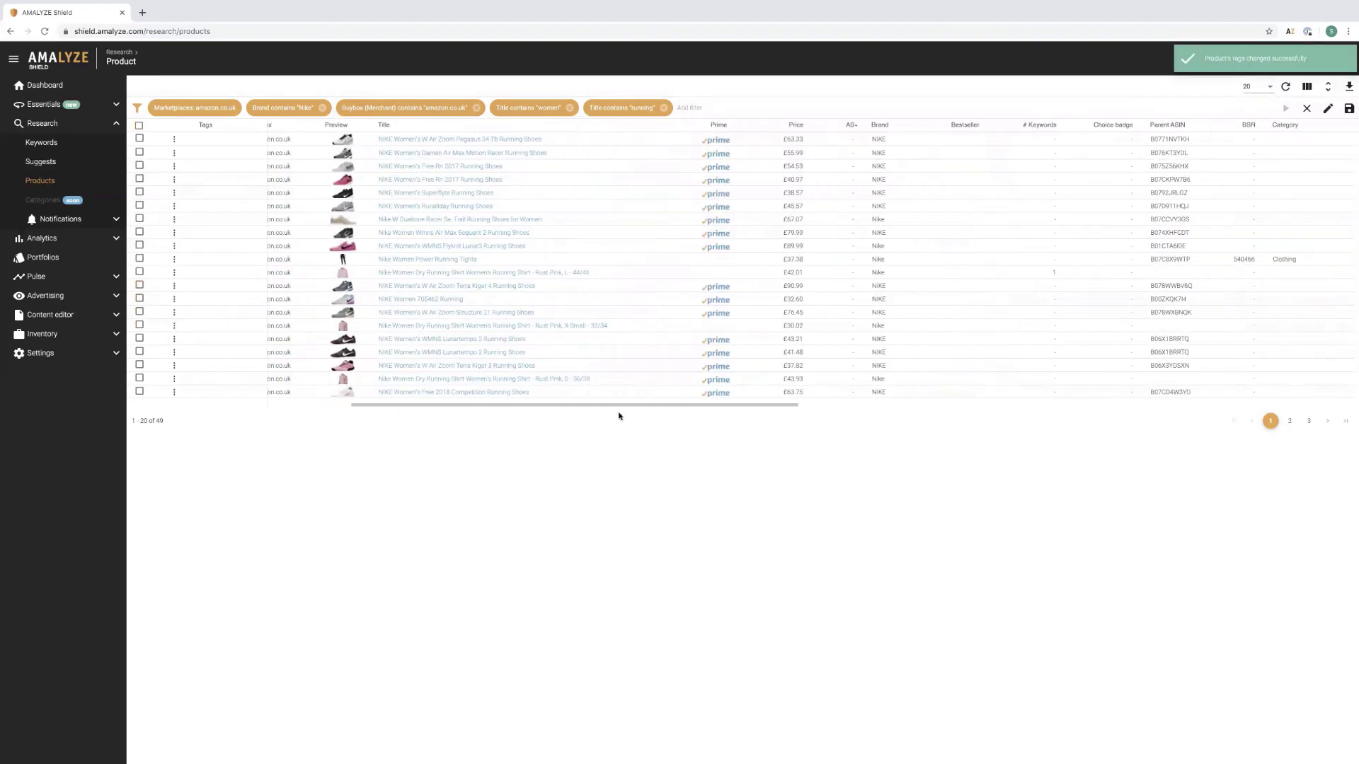
scroll(467, 397, "left", 5)
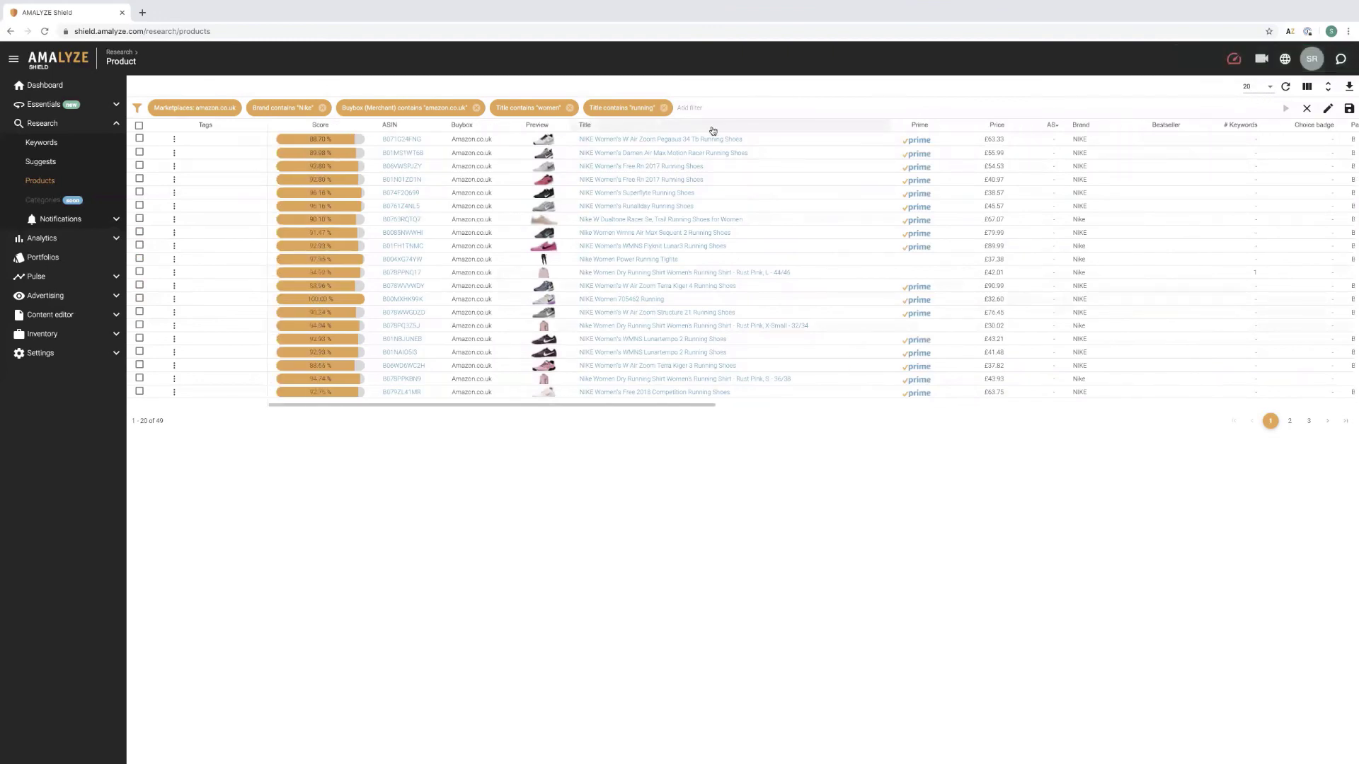
mouse_move(1334, 2)
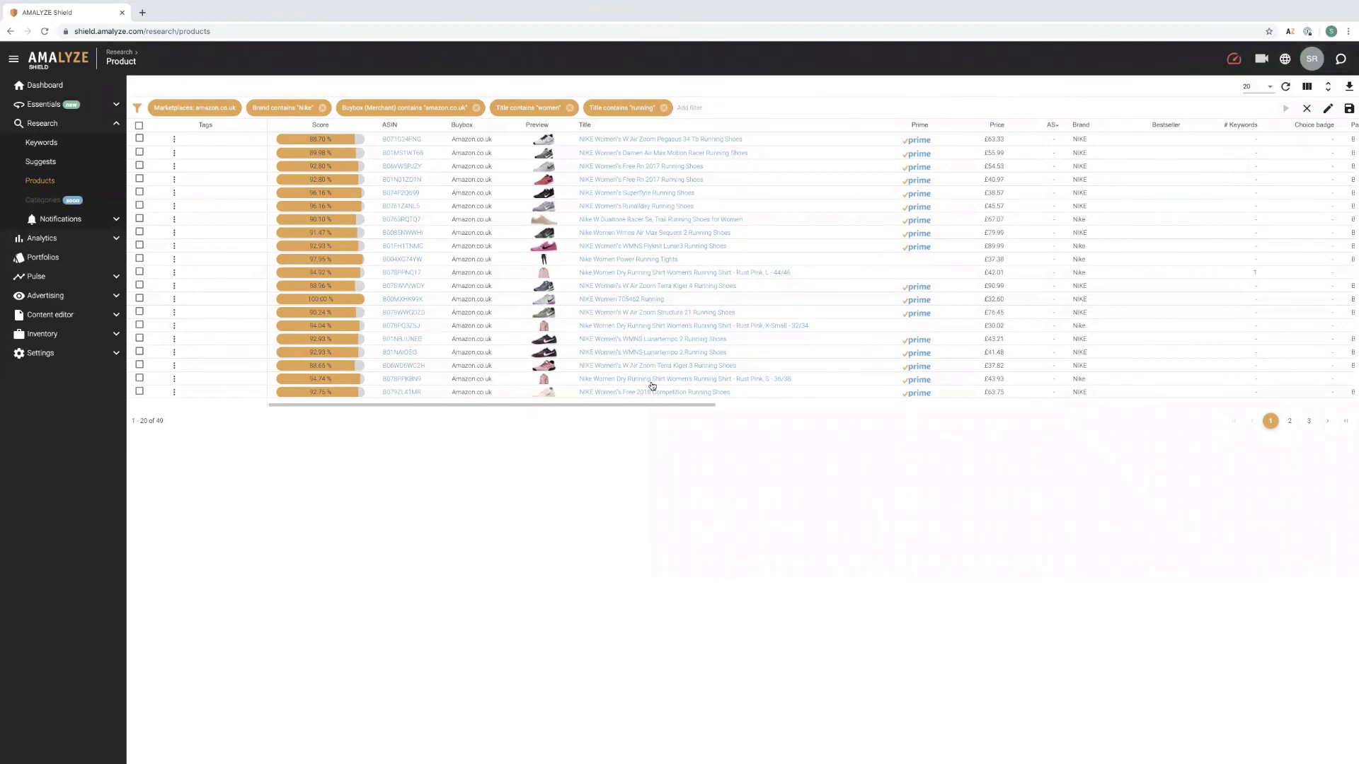
left_click(411, 168)
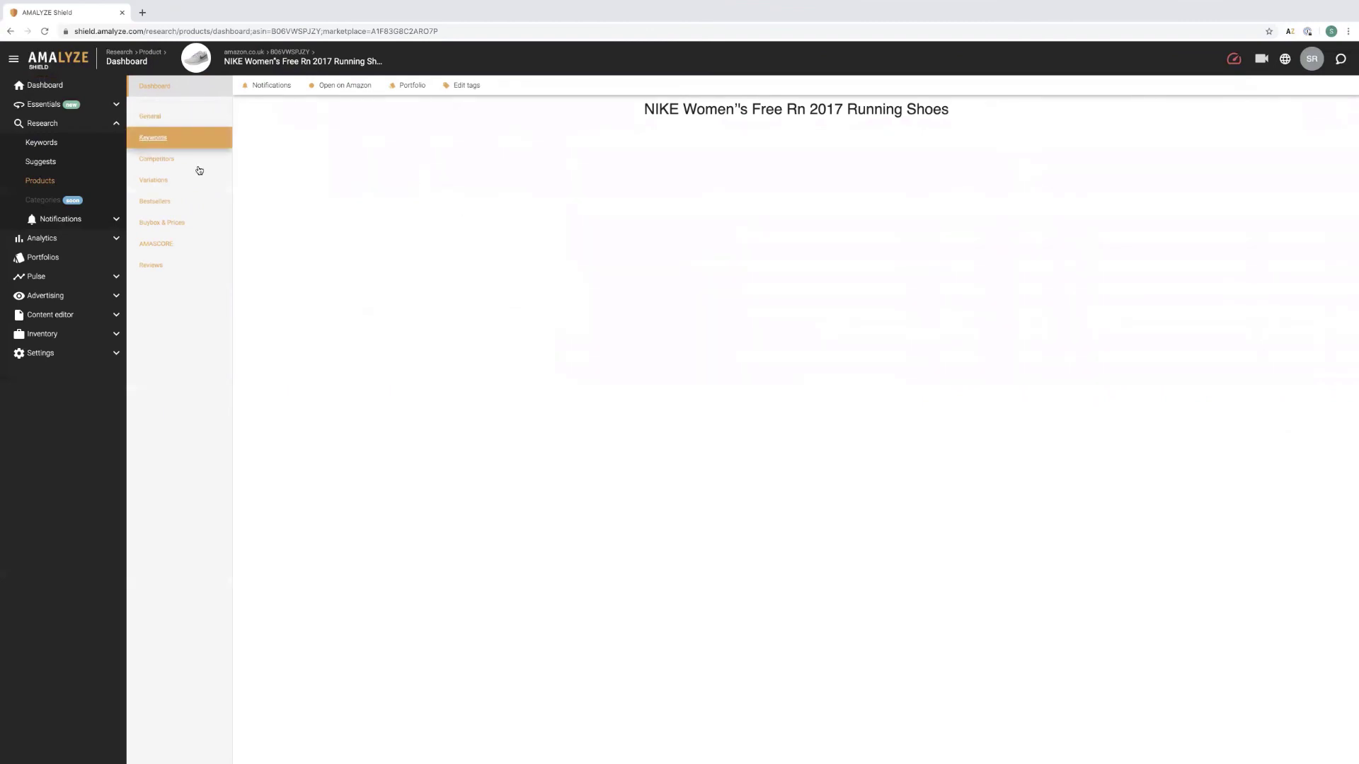
left_click(155, 270)
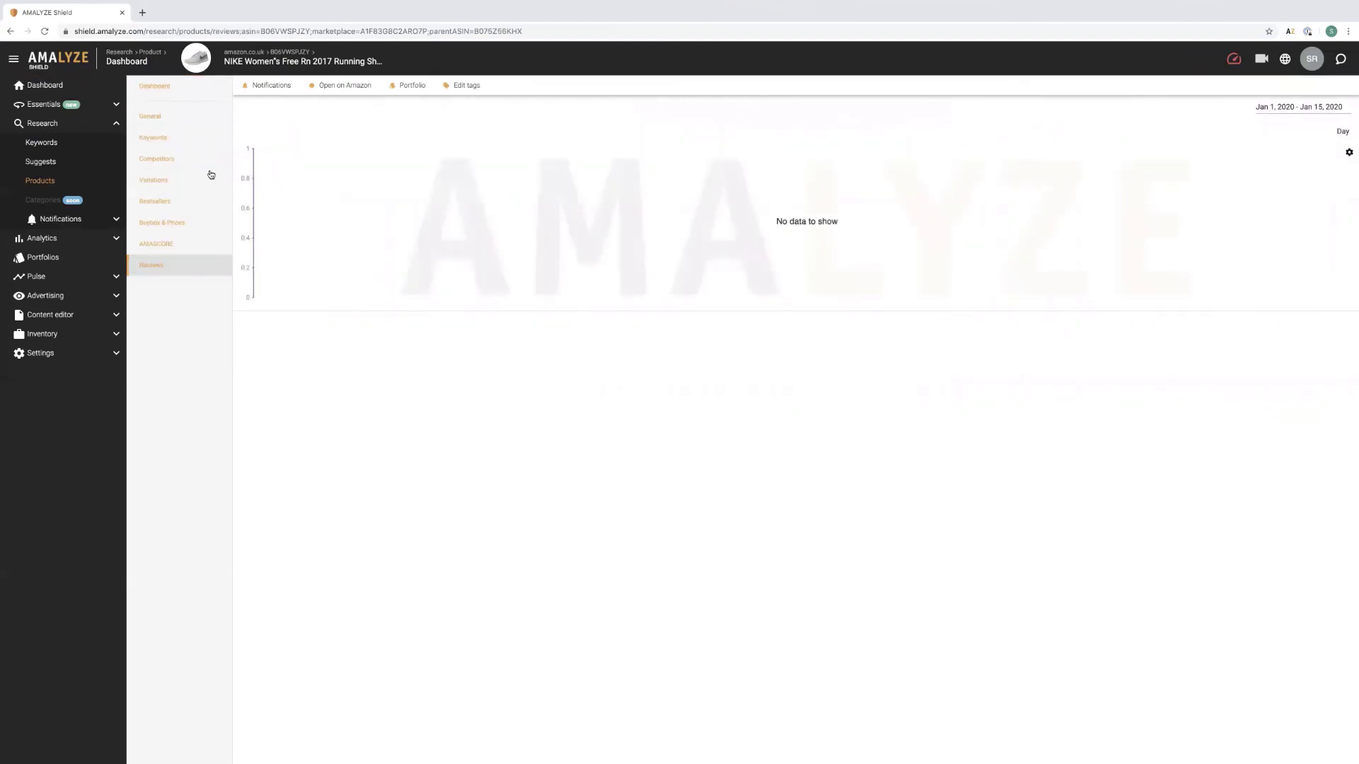
left_click(46, 182)
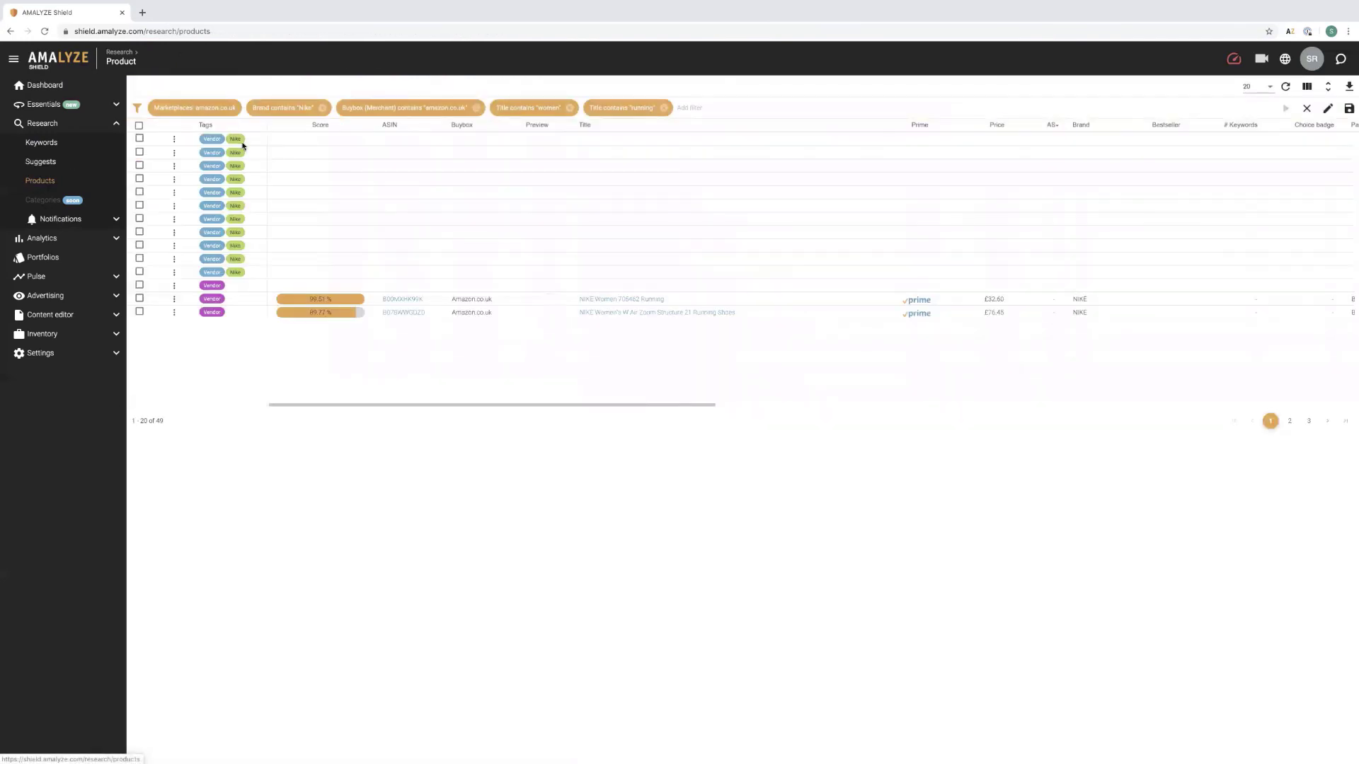
Remove both Title filters, "women" and "running", and rerun the product search with the remaining marketplace, brand and buybox filters.
left_click(570, 107)
left_click(570, 108)
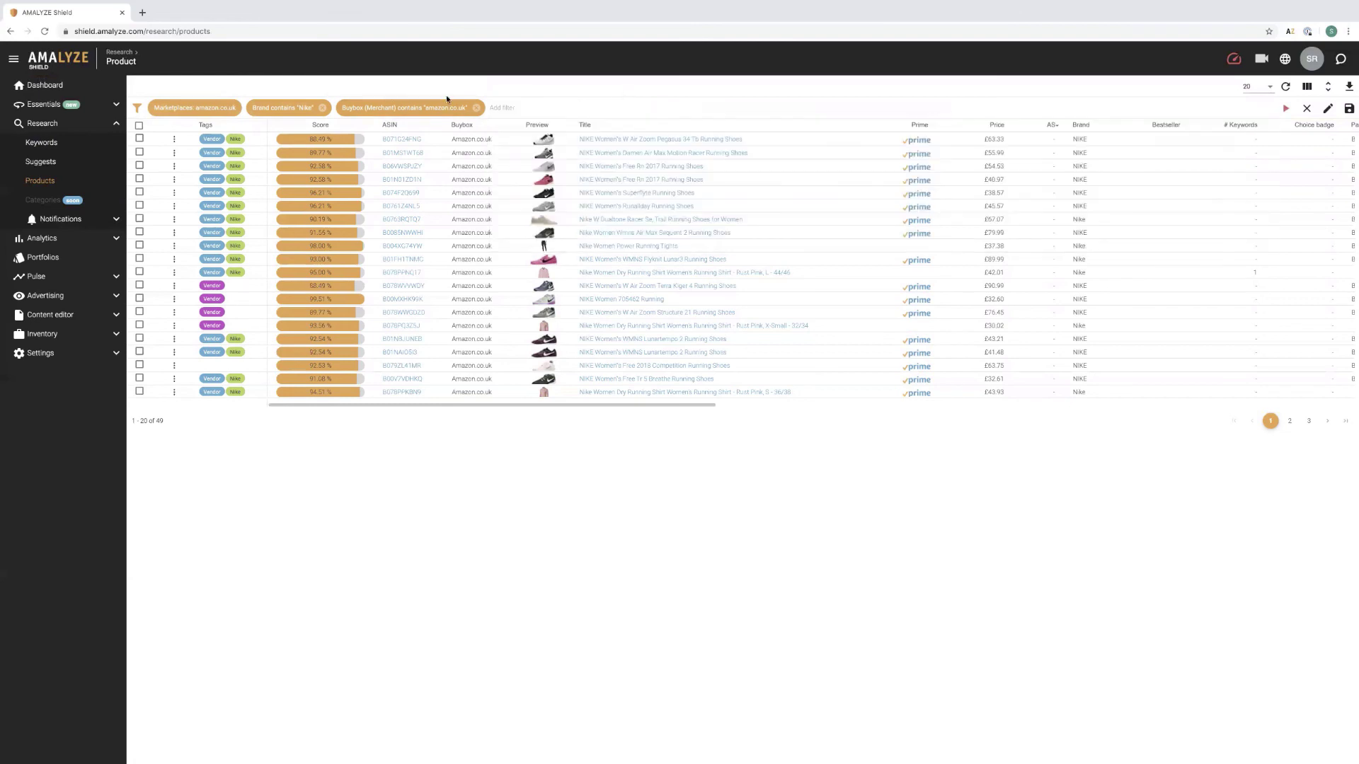
left_click(1281, 108)
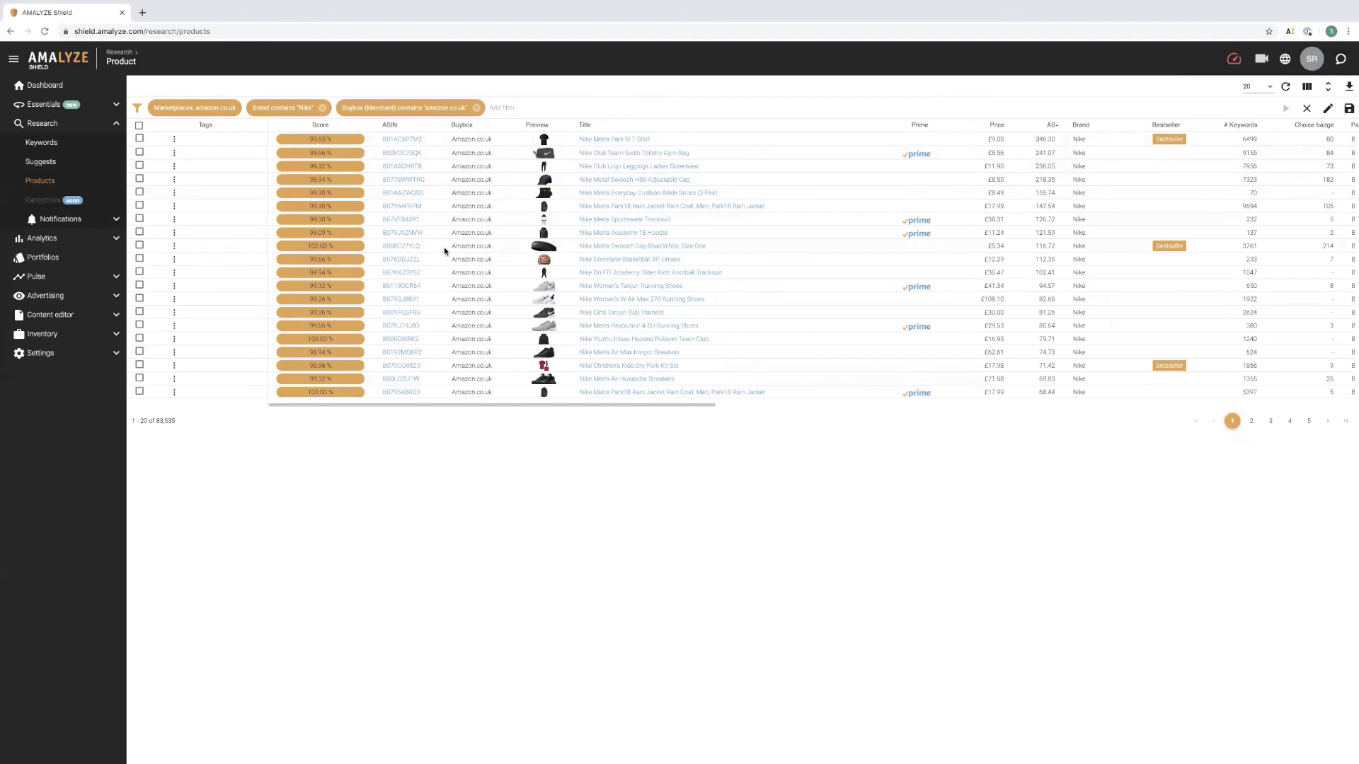
On the Reviews page of the Nike Dominate Basketball 8P, Unisex, set the chart's date range to Aug 1, 2019 - Jan 15, 2020.
left_click(408, 261)
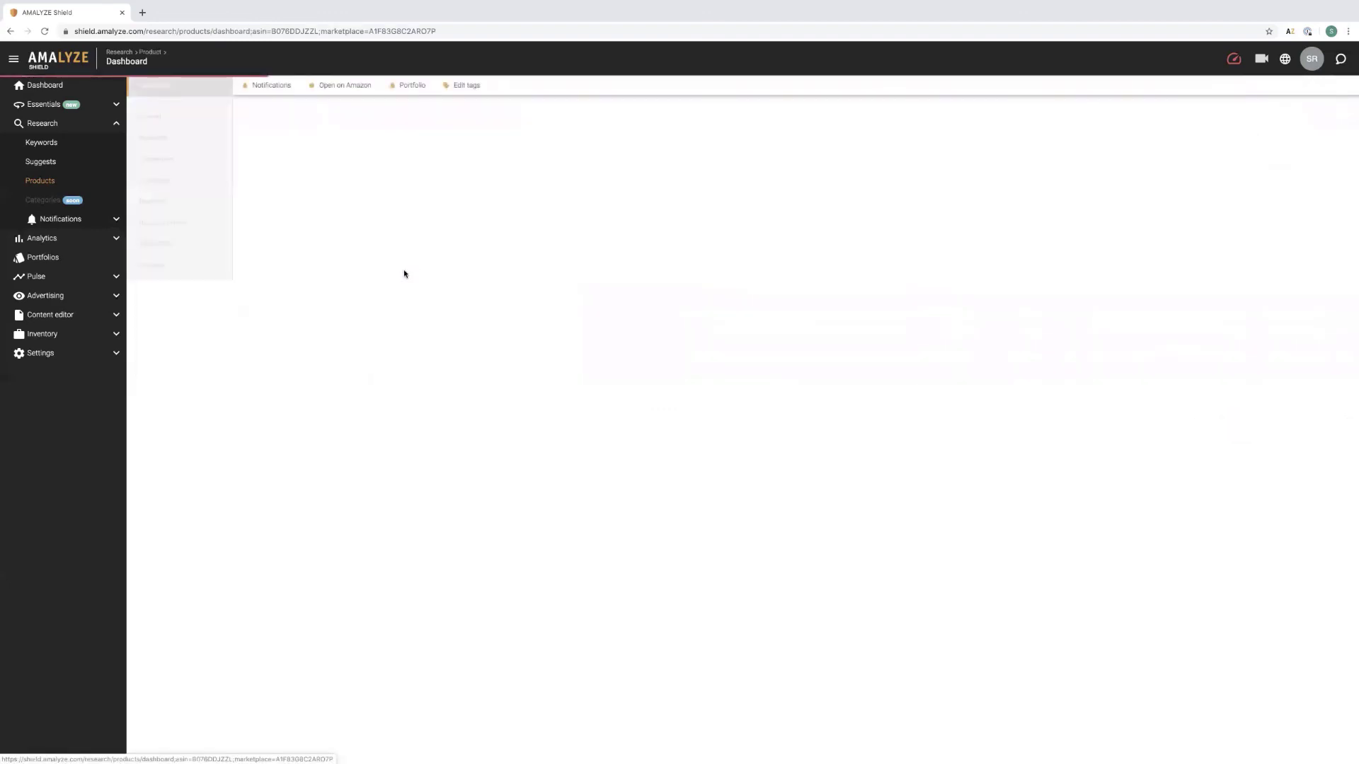
left_click(151, 267)
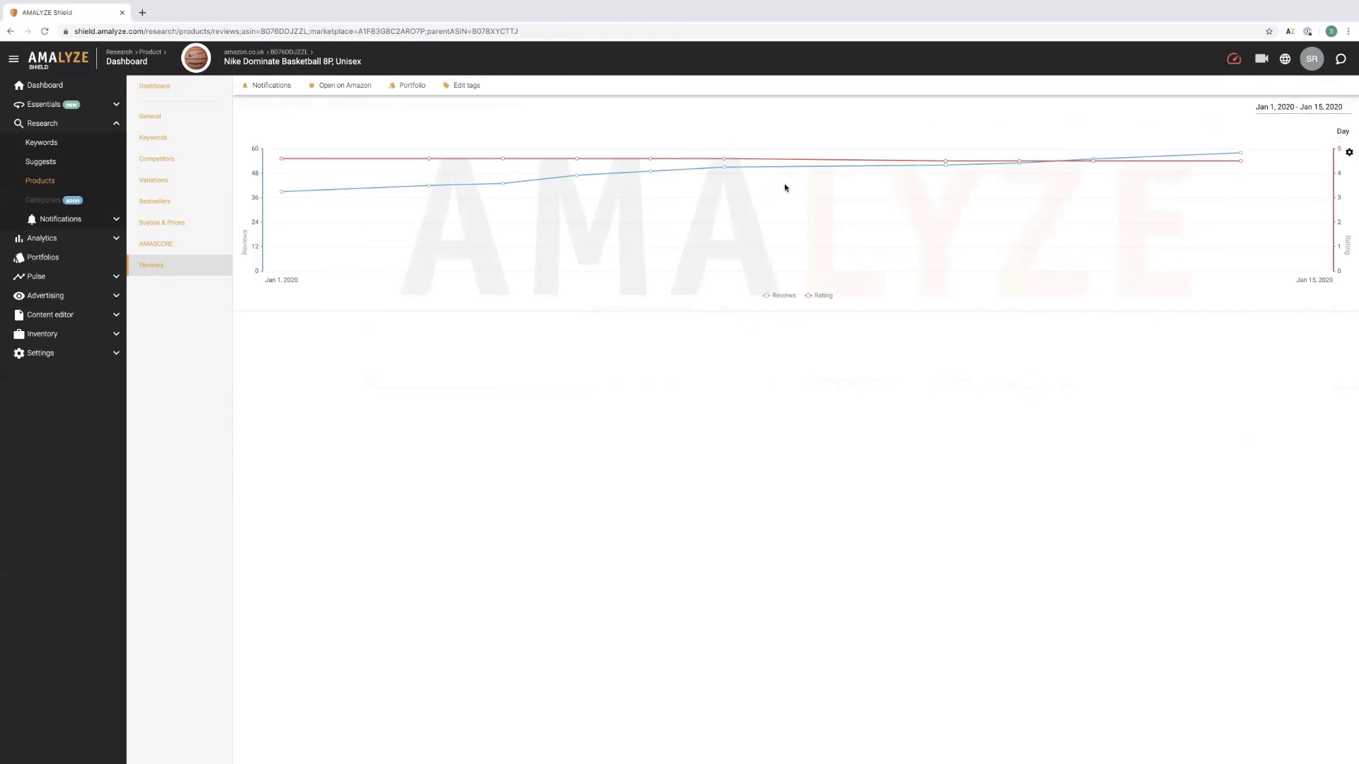
left_click(1311, 110)
scroll(1300, 177, "up", 6)
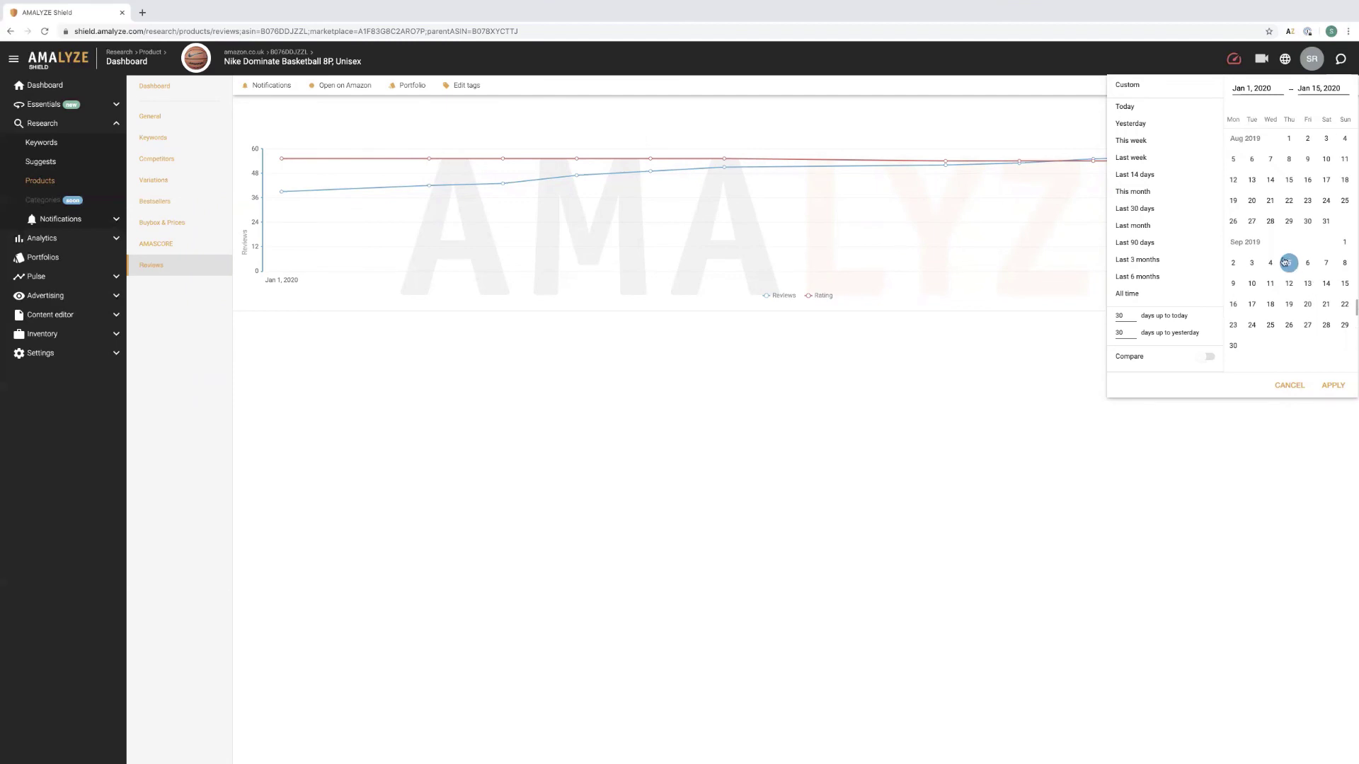
scroll(1274, 185, "up", 2)
scroll(1284, 191, "up", 2)
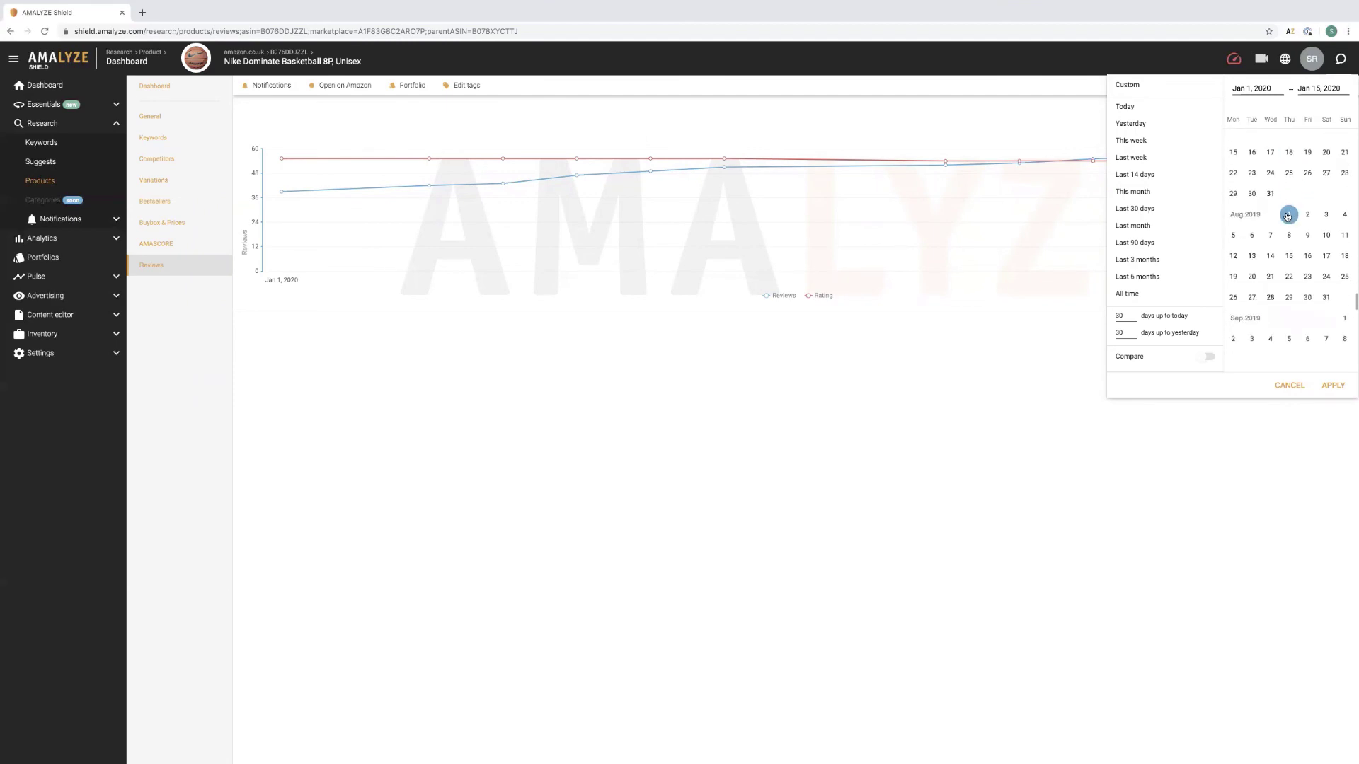
left_click(1289, 214)
scroll(1288, 213, "down", 4)
scroll(1288, 216, "down", 5)
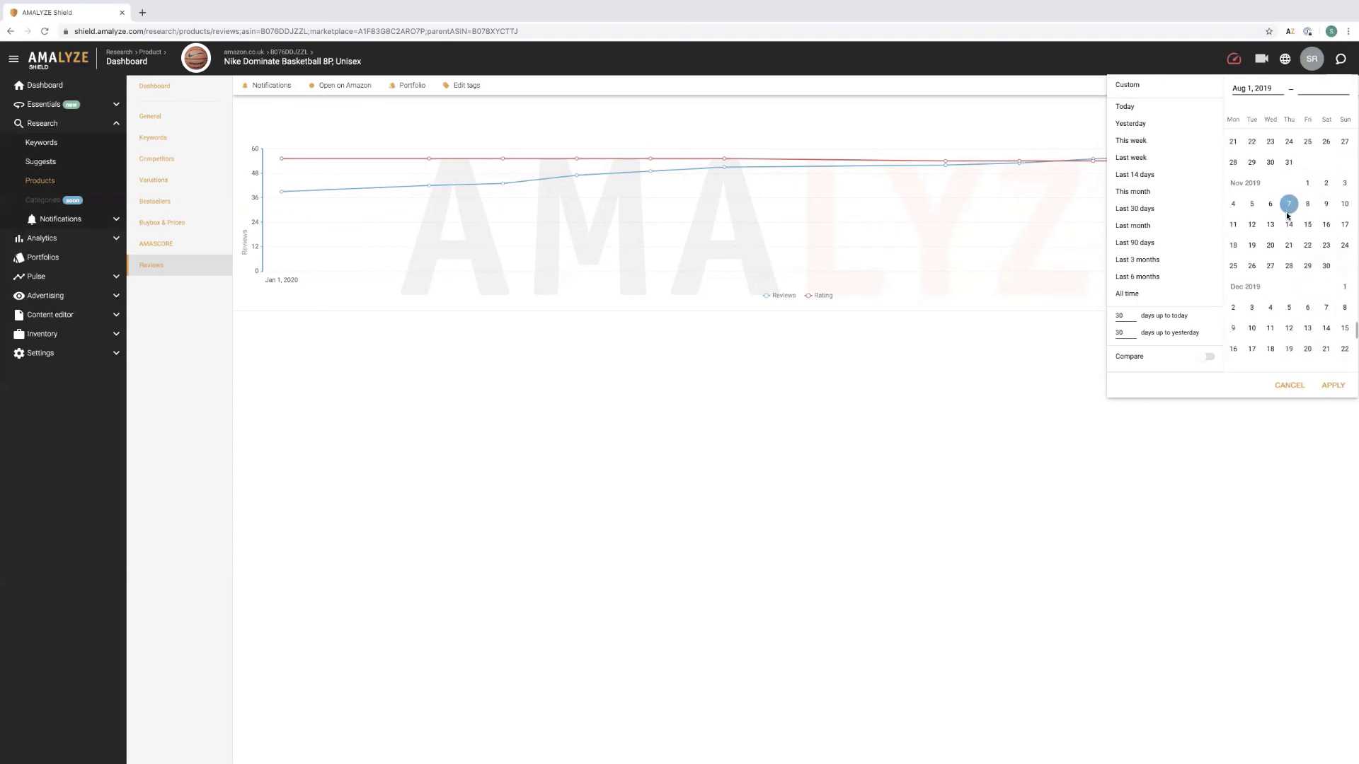
left_click(1271, 300)
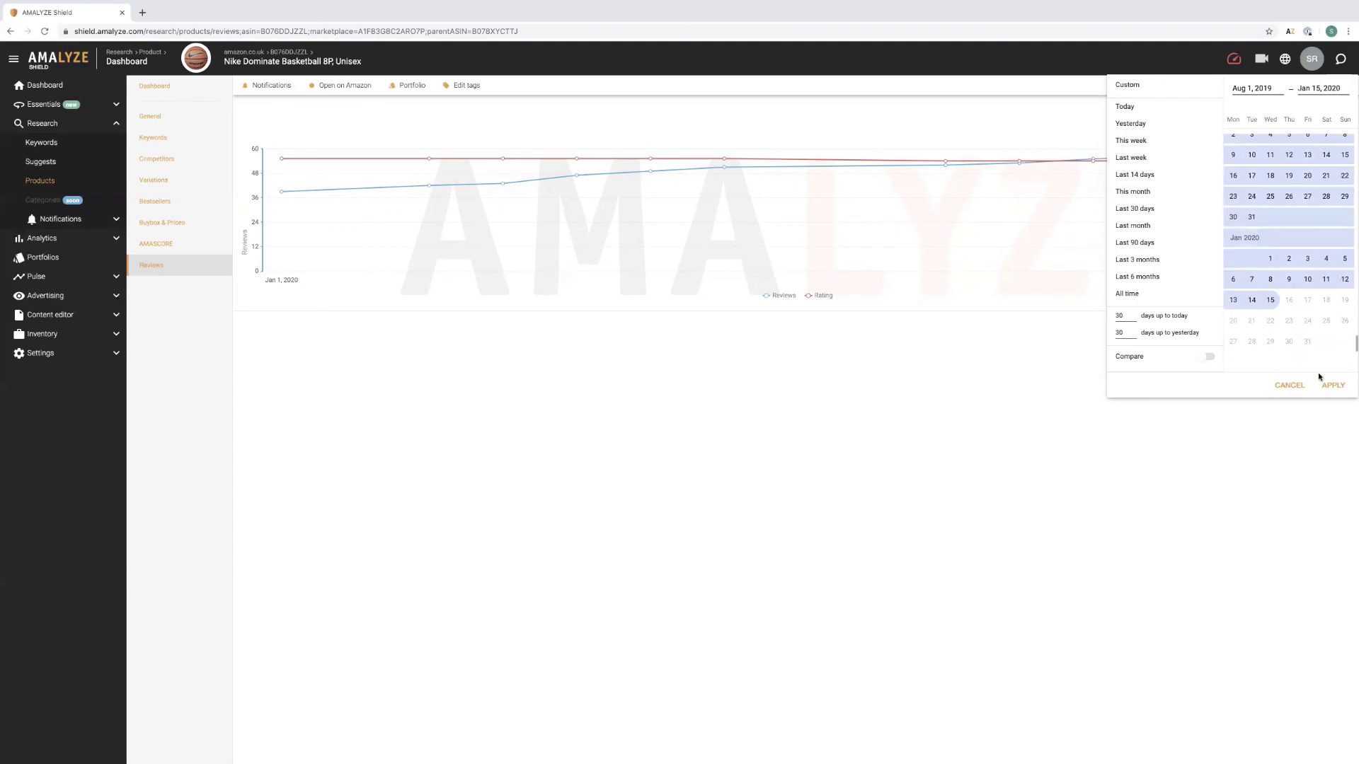
left_click(1323, 386)
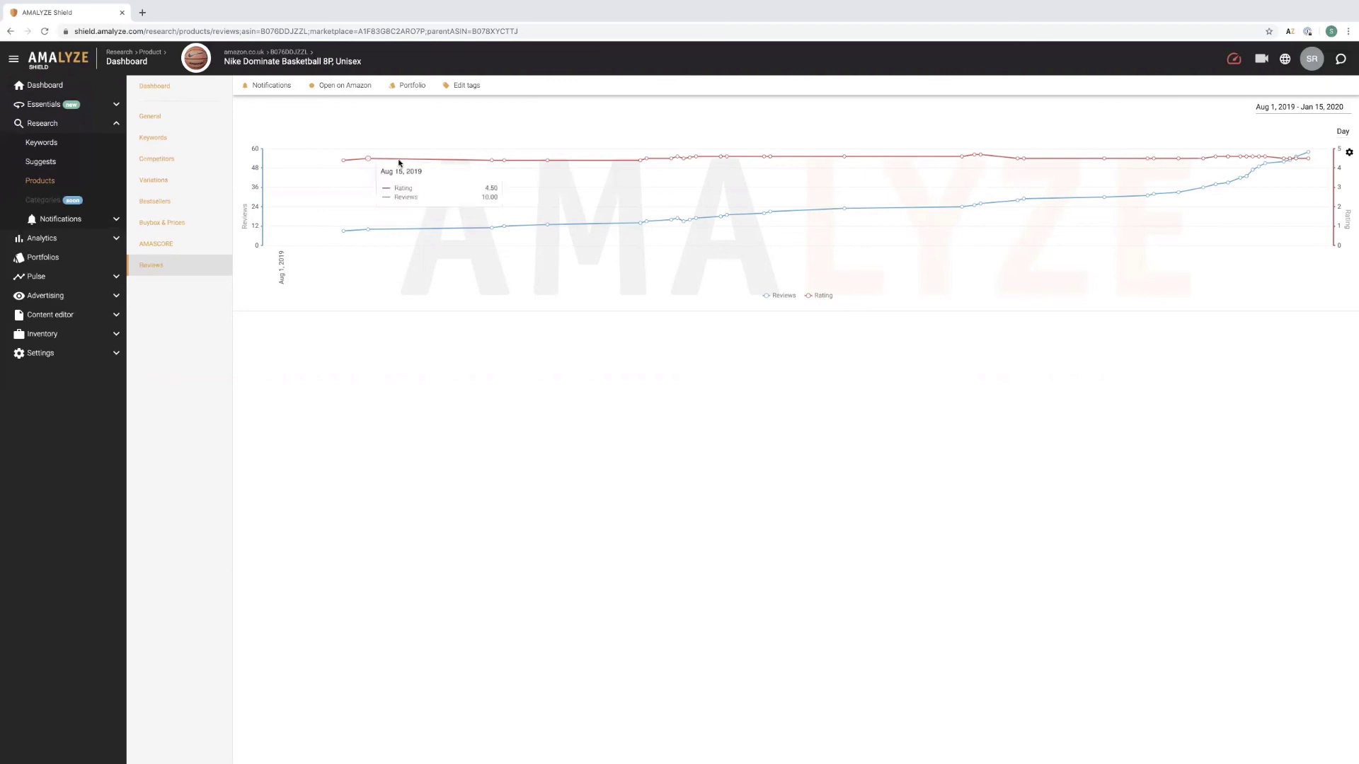
mouse_move(686, 167)
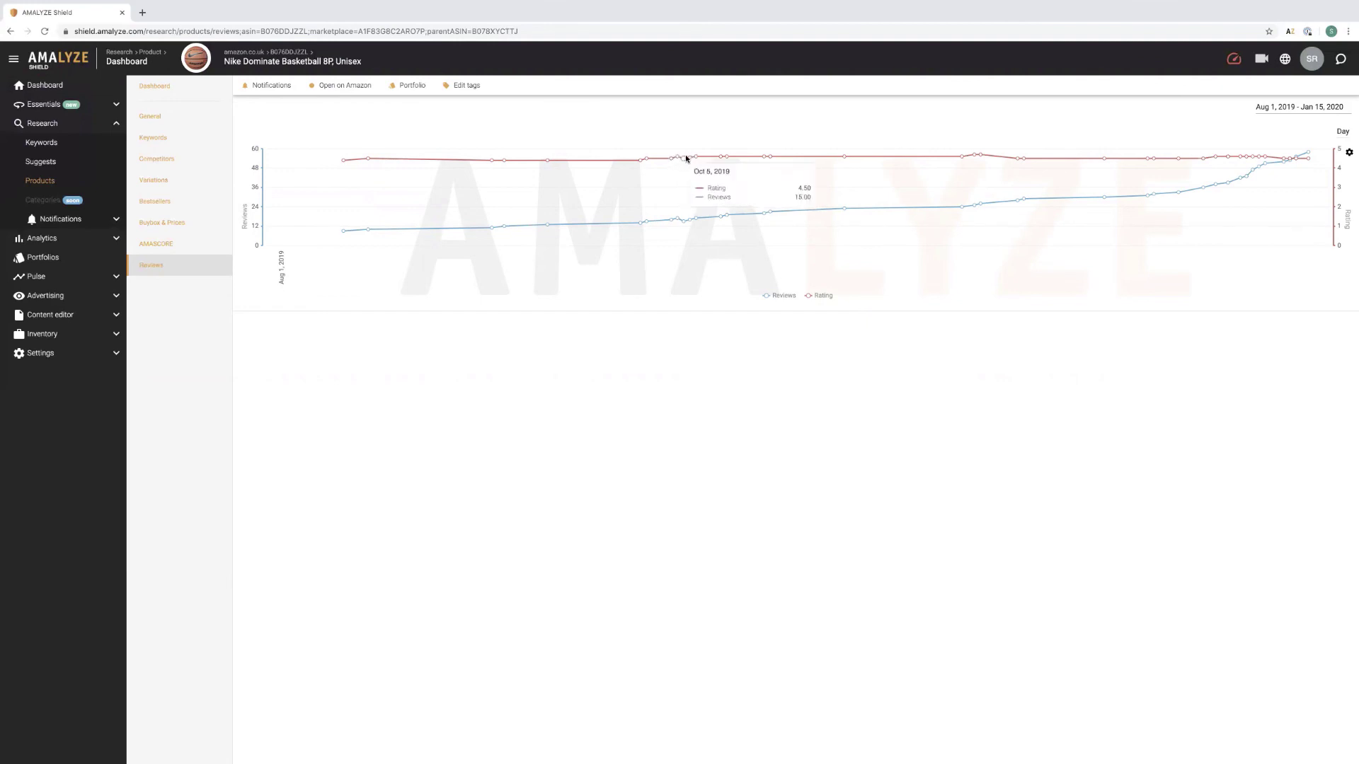
View the review and rating history for the last 90 days and for the last 3 months using the preset ranges.
left_click(1284, 109)
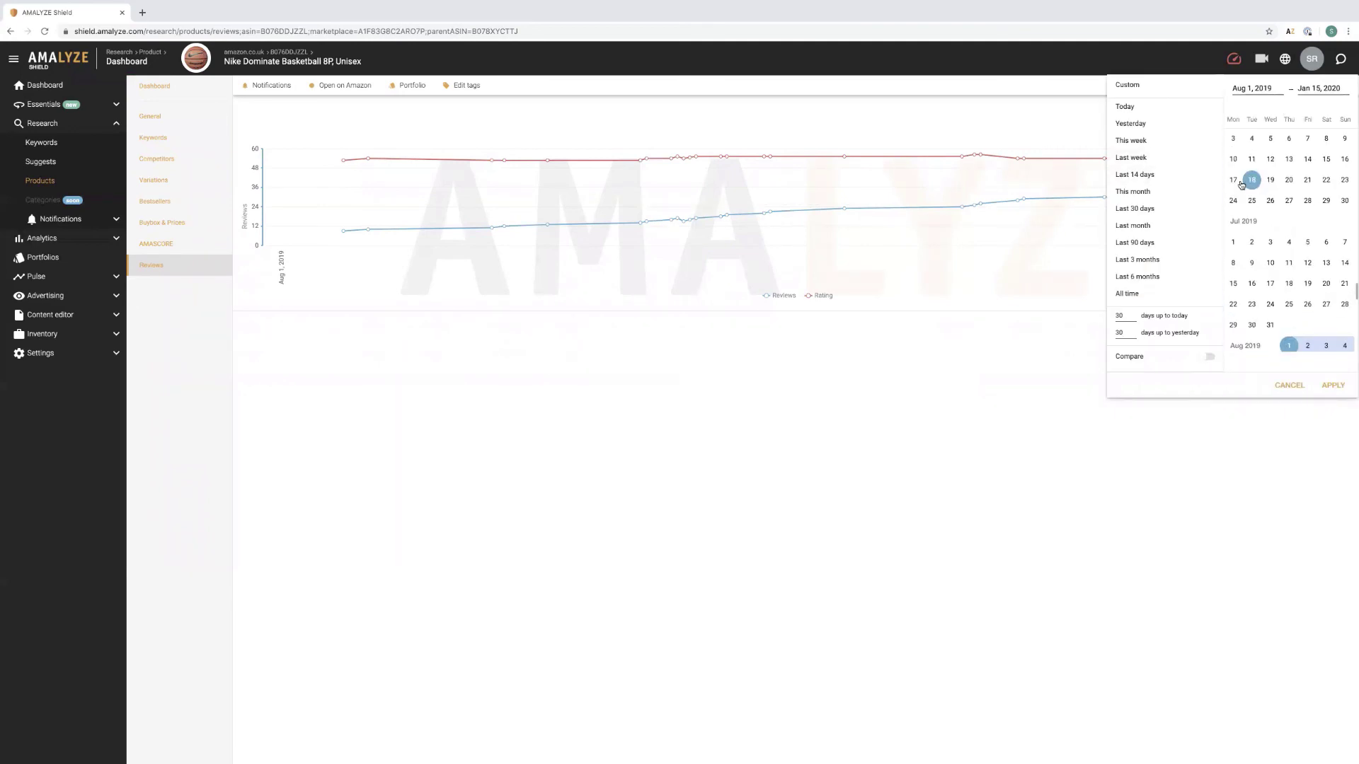
scroll(1241, 185, "up", 1)
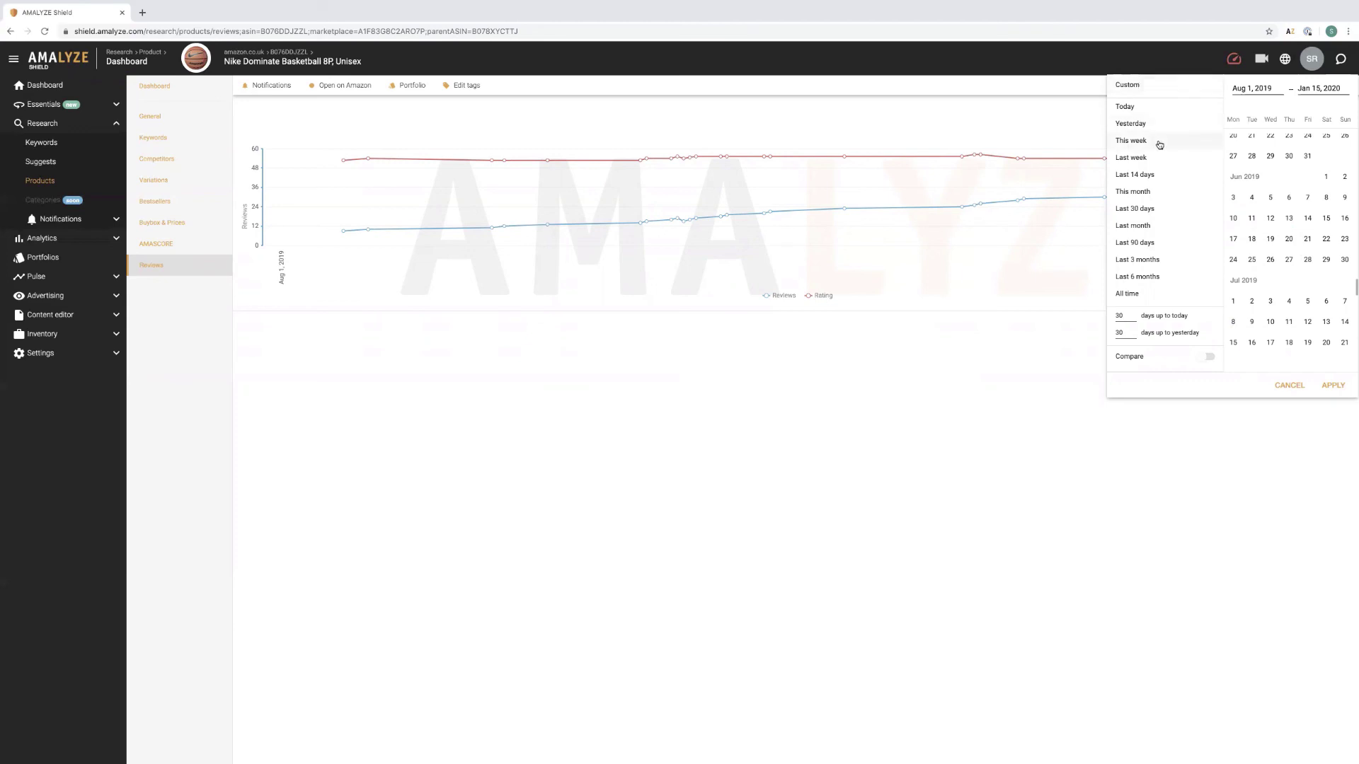
left_click(1140, 244)
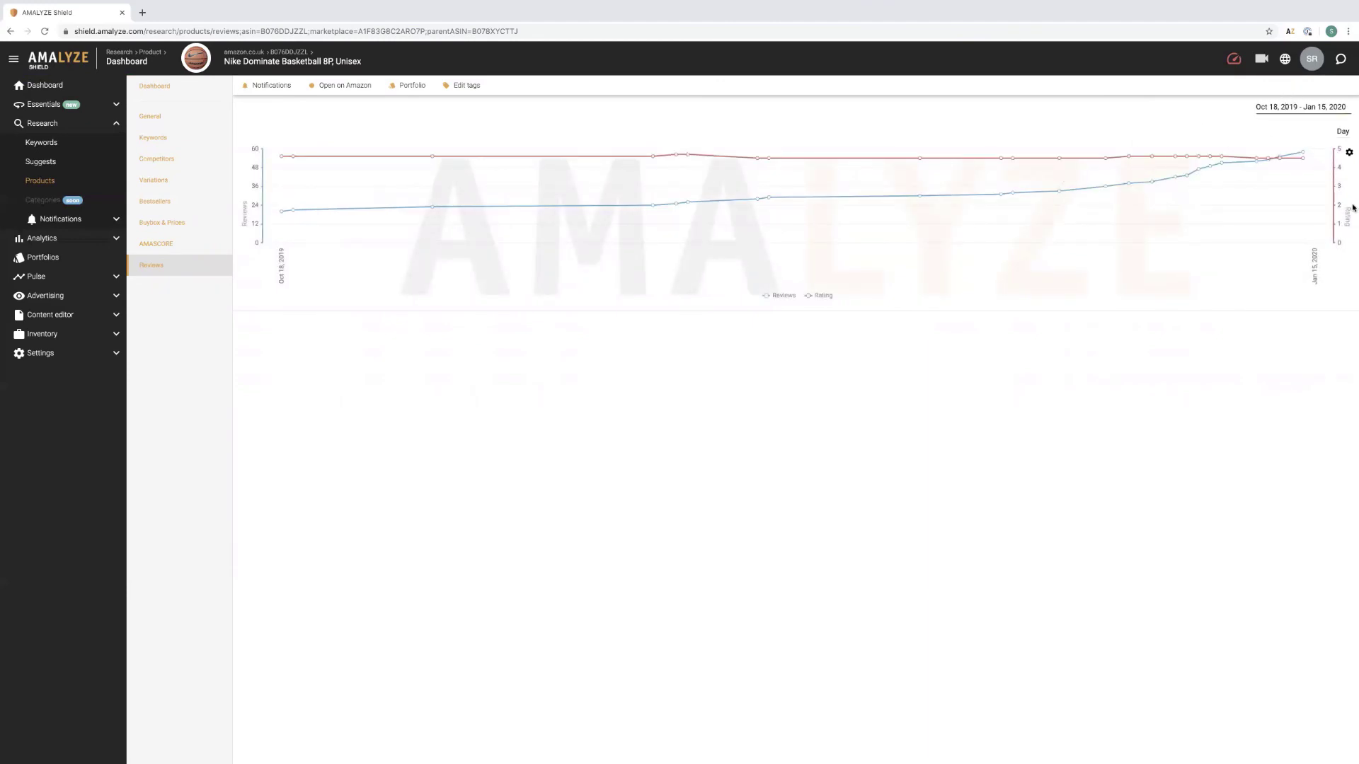
left_click(1296, 106)
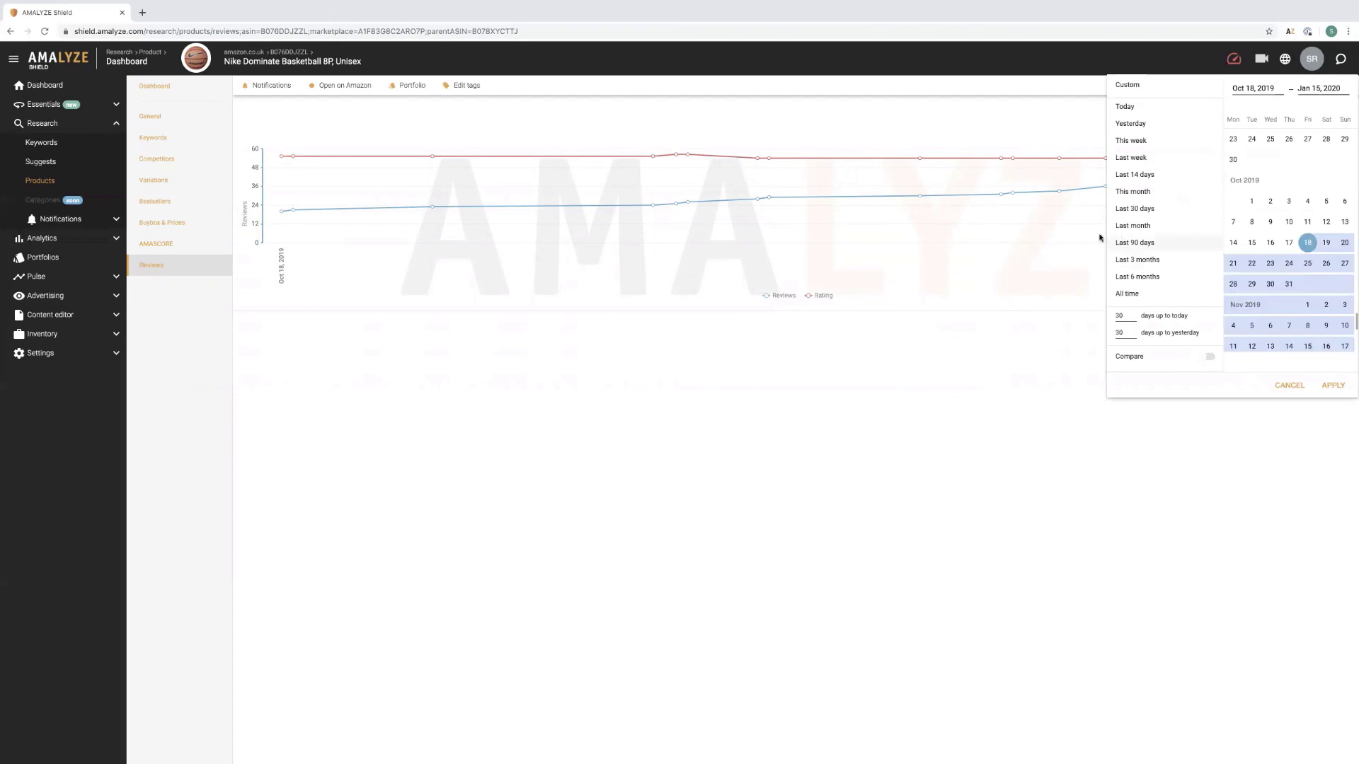
left_click(1146, 262)
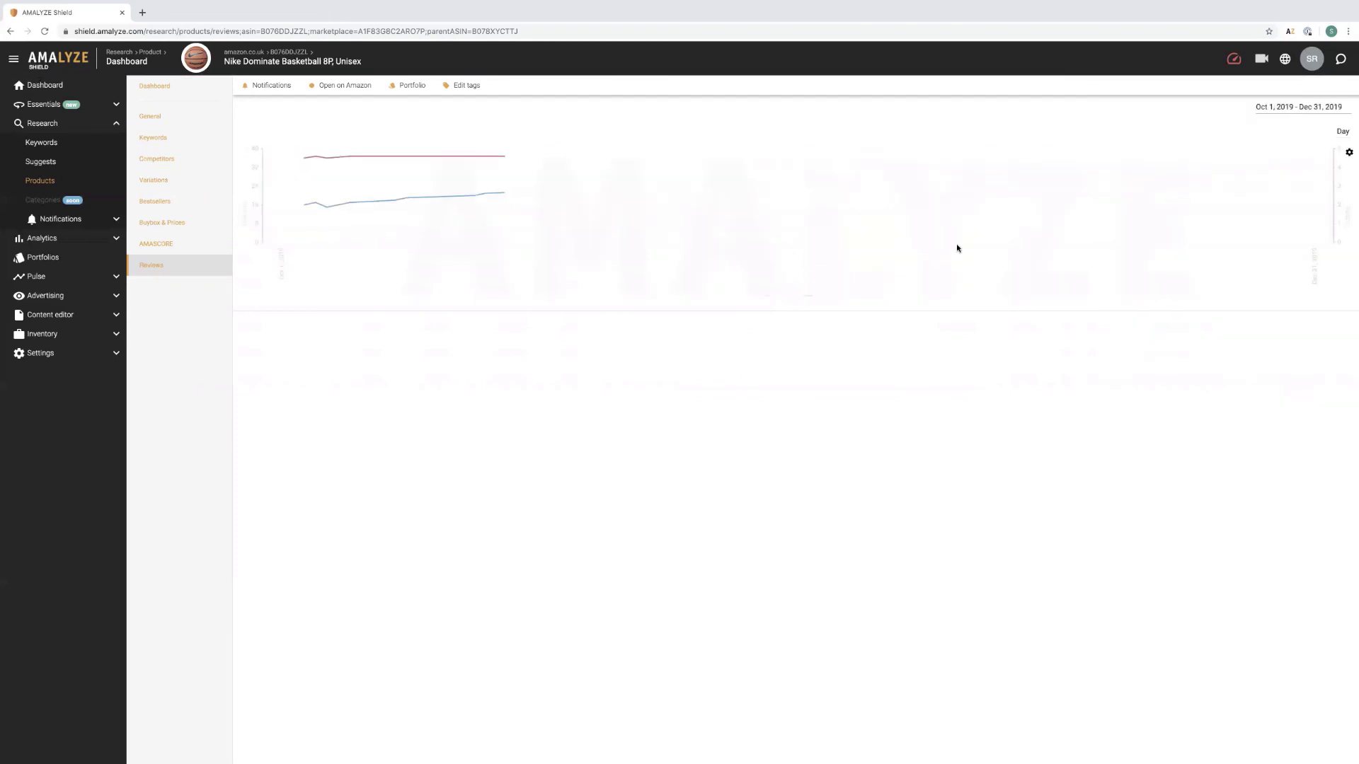
View the review and rating history for today and for last week using the preset date ranges.
left_click(1292, 105)
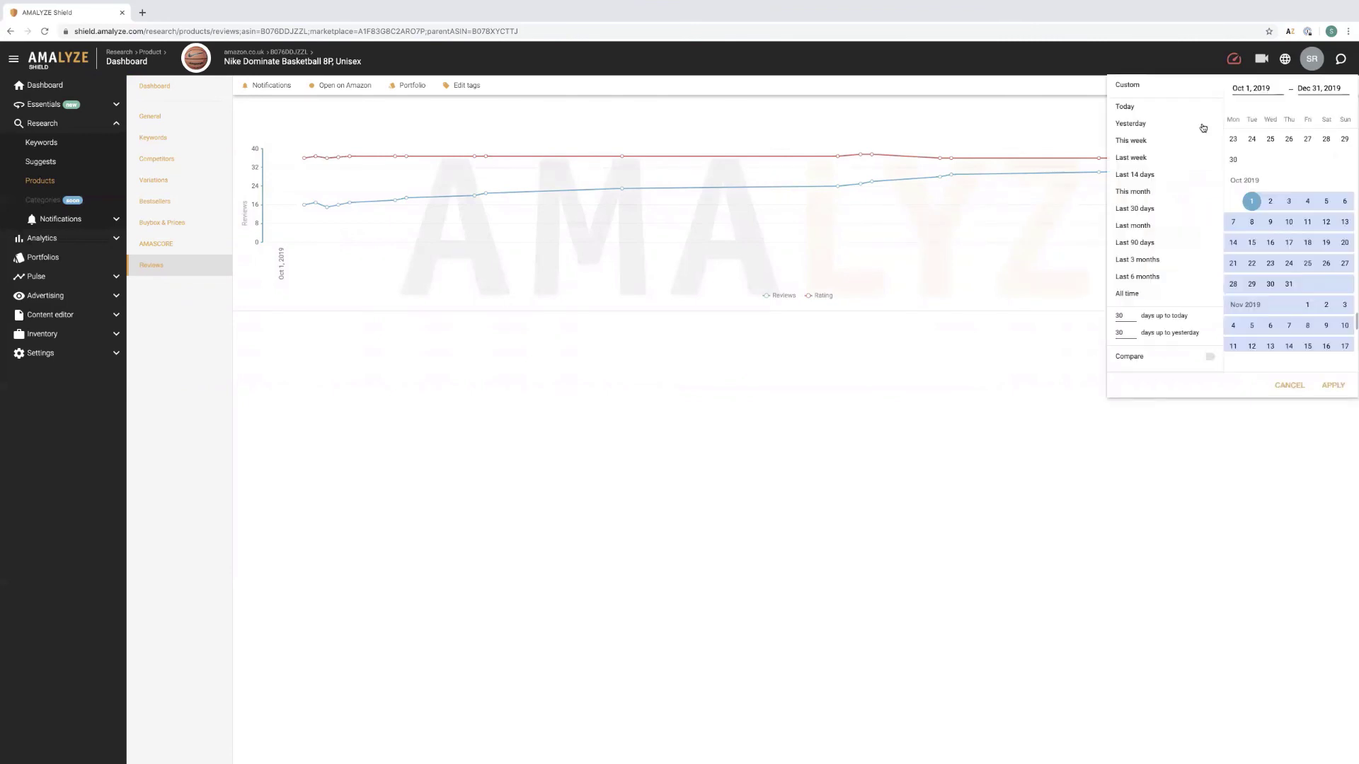
left_click(1133, 110)
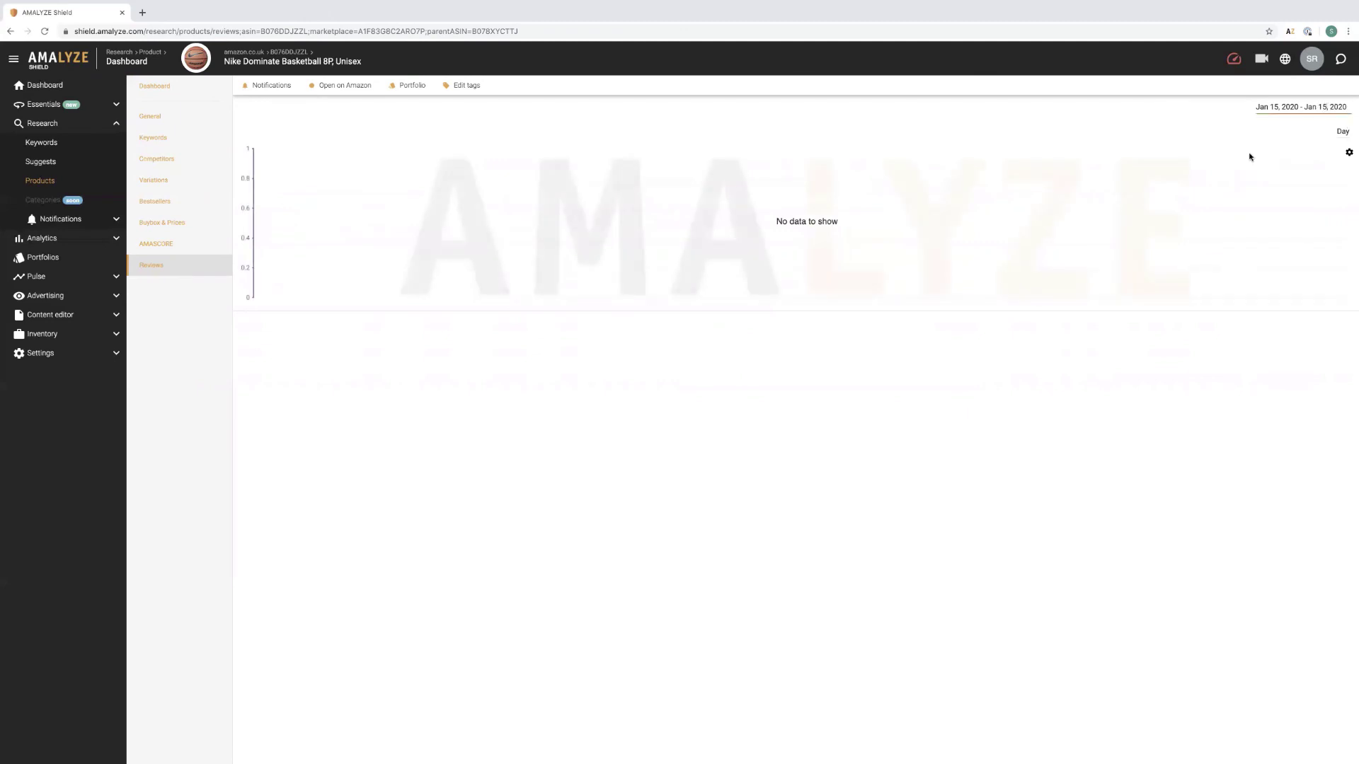
left_click(1301, 106)
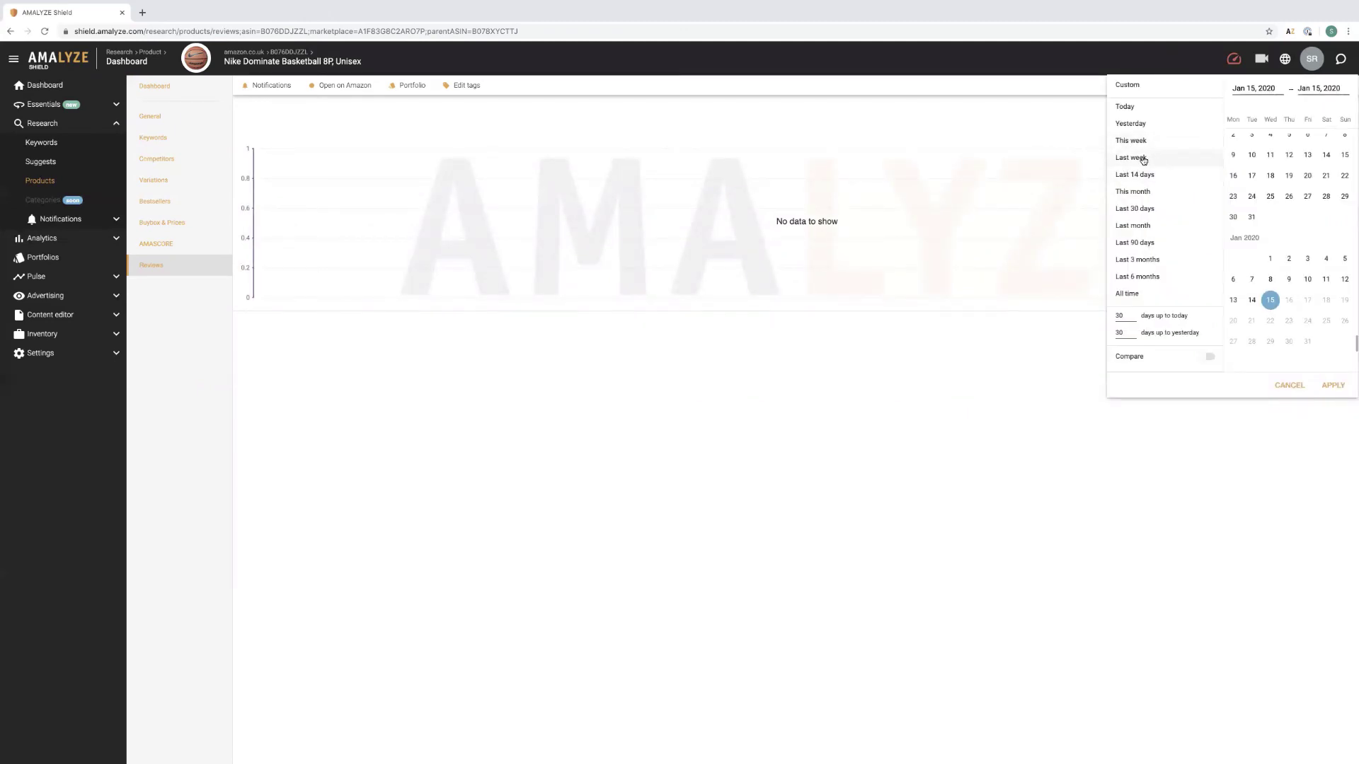
left_click(1144, 158)
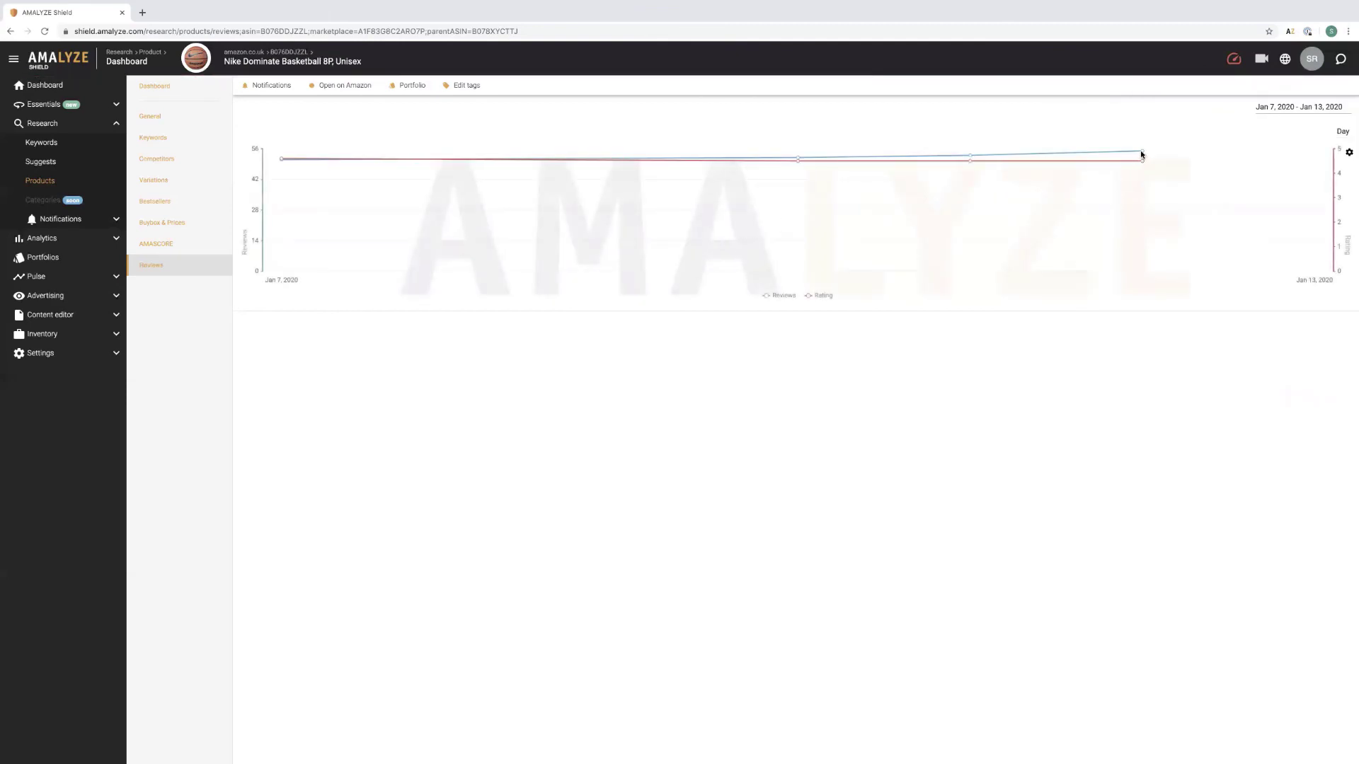
mouse_move(1143, 152)
left_click(1320, 106)
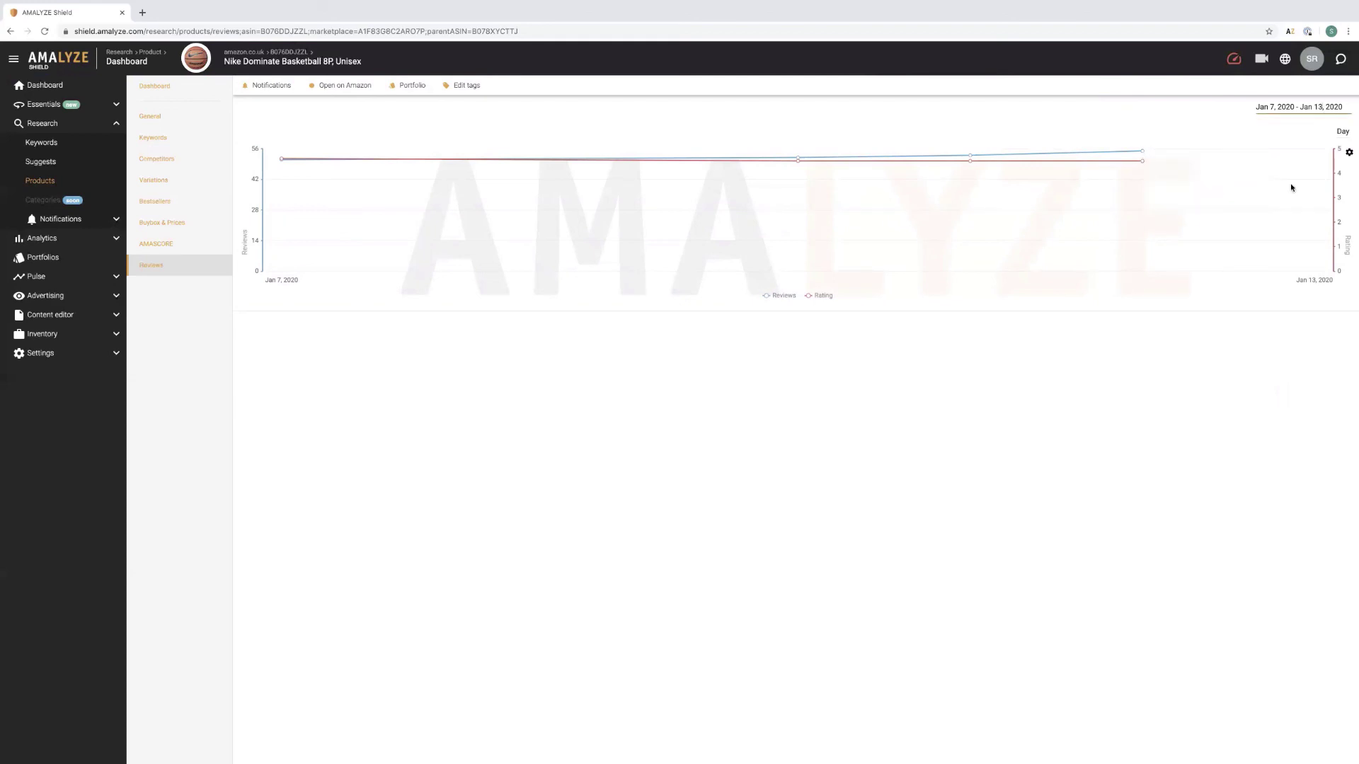
left_click(933, 393)
Group the reviews chart by week over the last 14 days and inspect its weekly data points.
left_click(1345, 133)
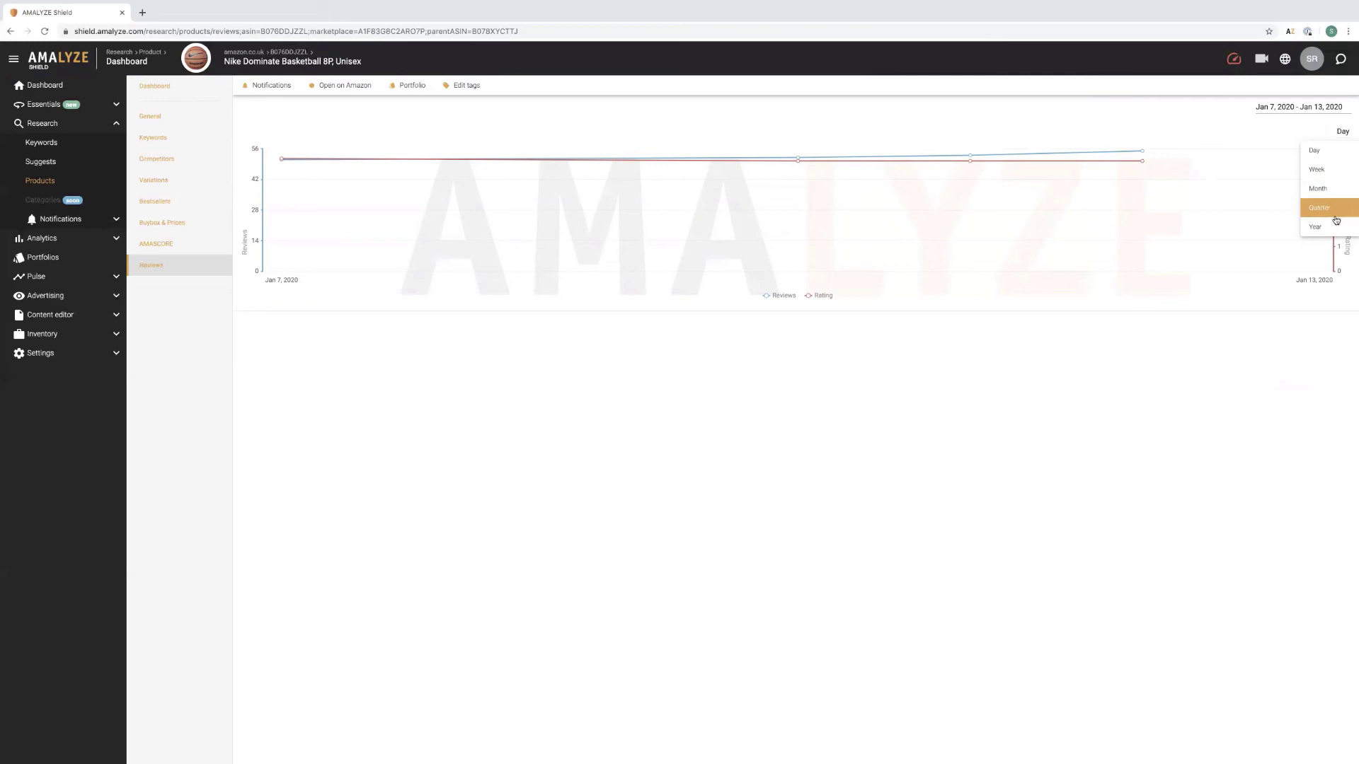
left_click(1318, 169)
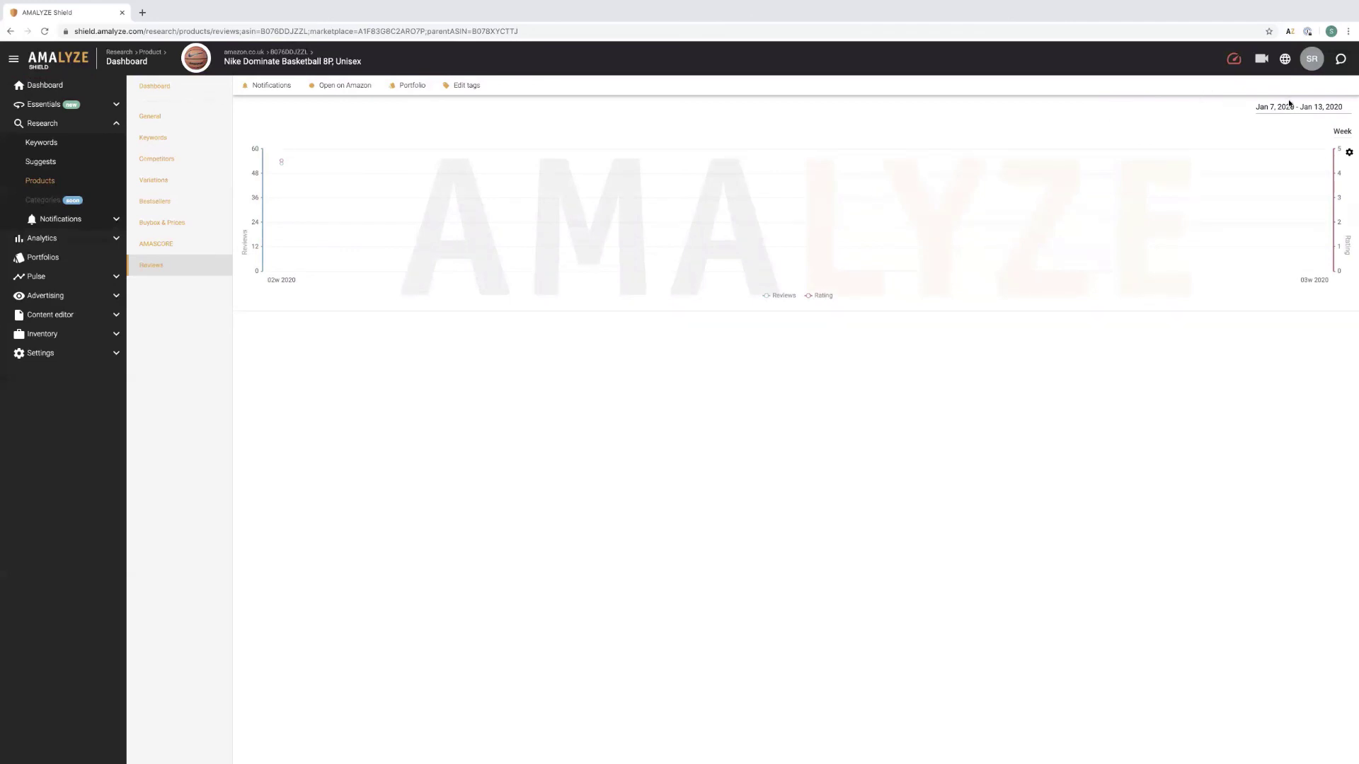
left_click(1309, 114)
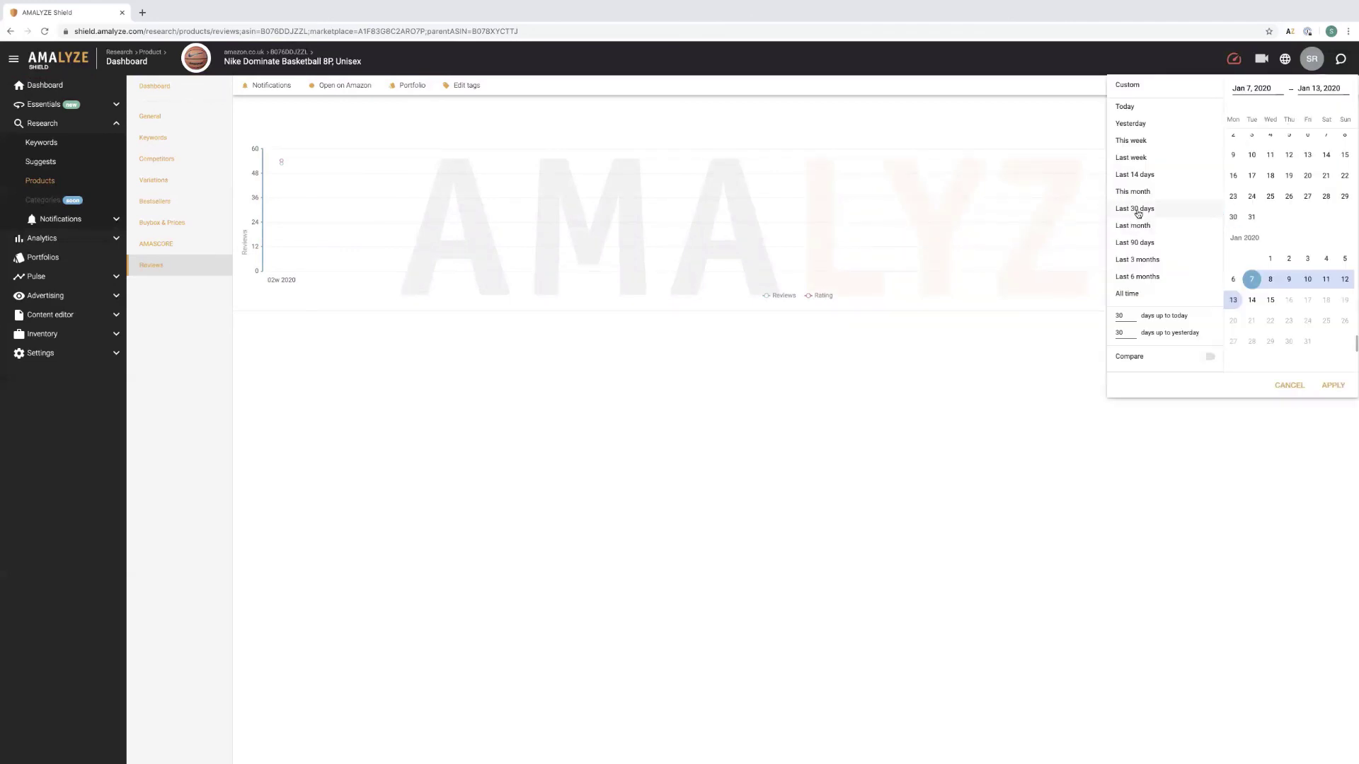
left_click(1135, 176)
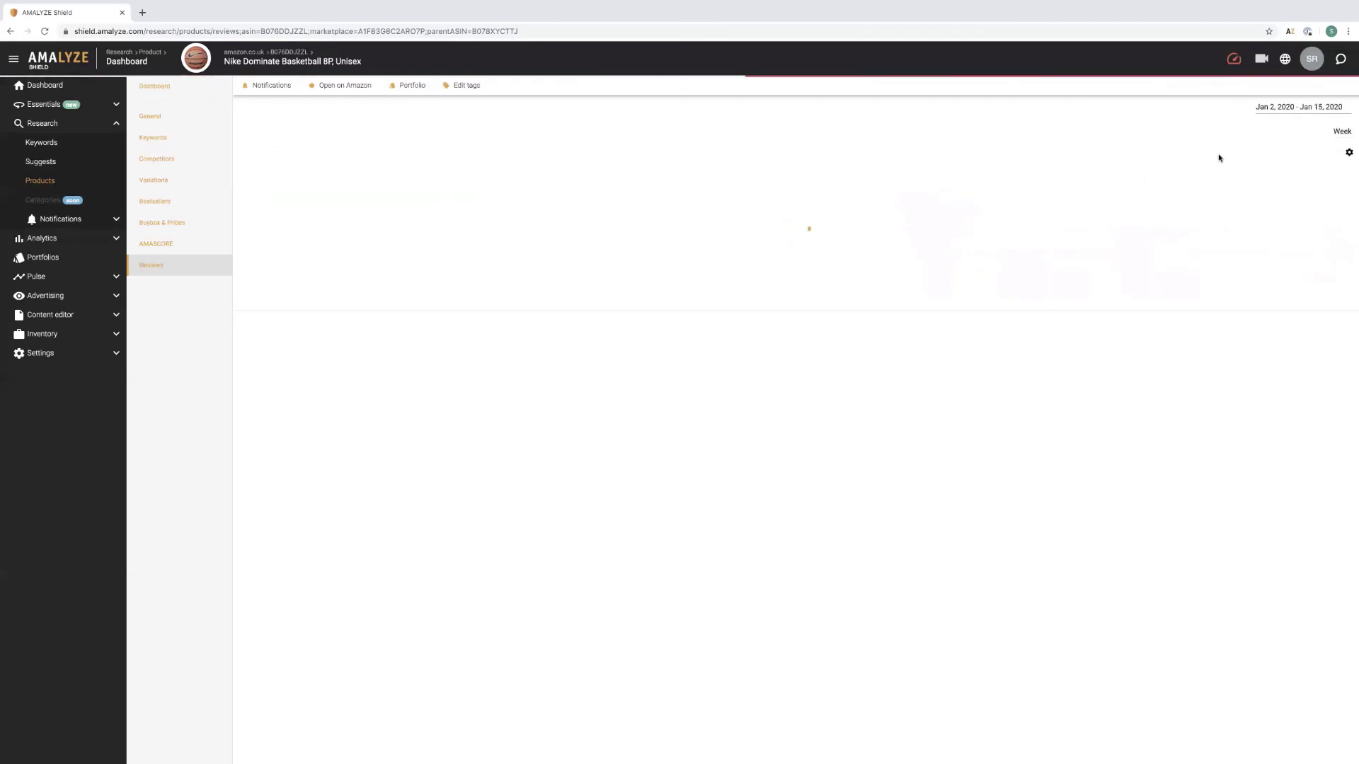
left_click(1343, 132)
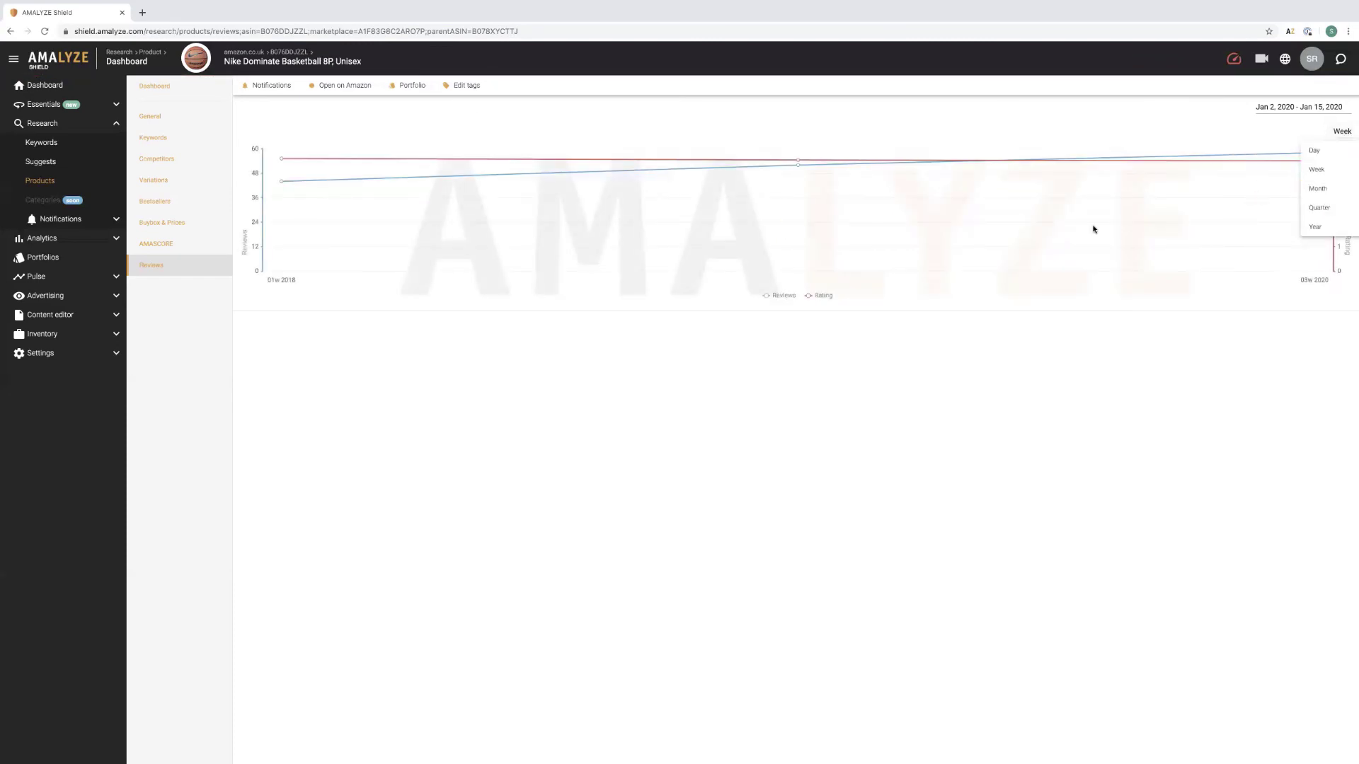
mouse_move(797, 162)
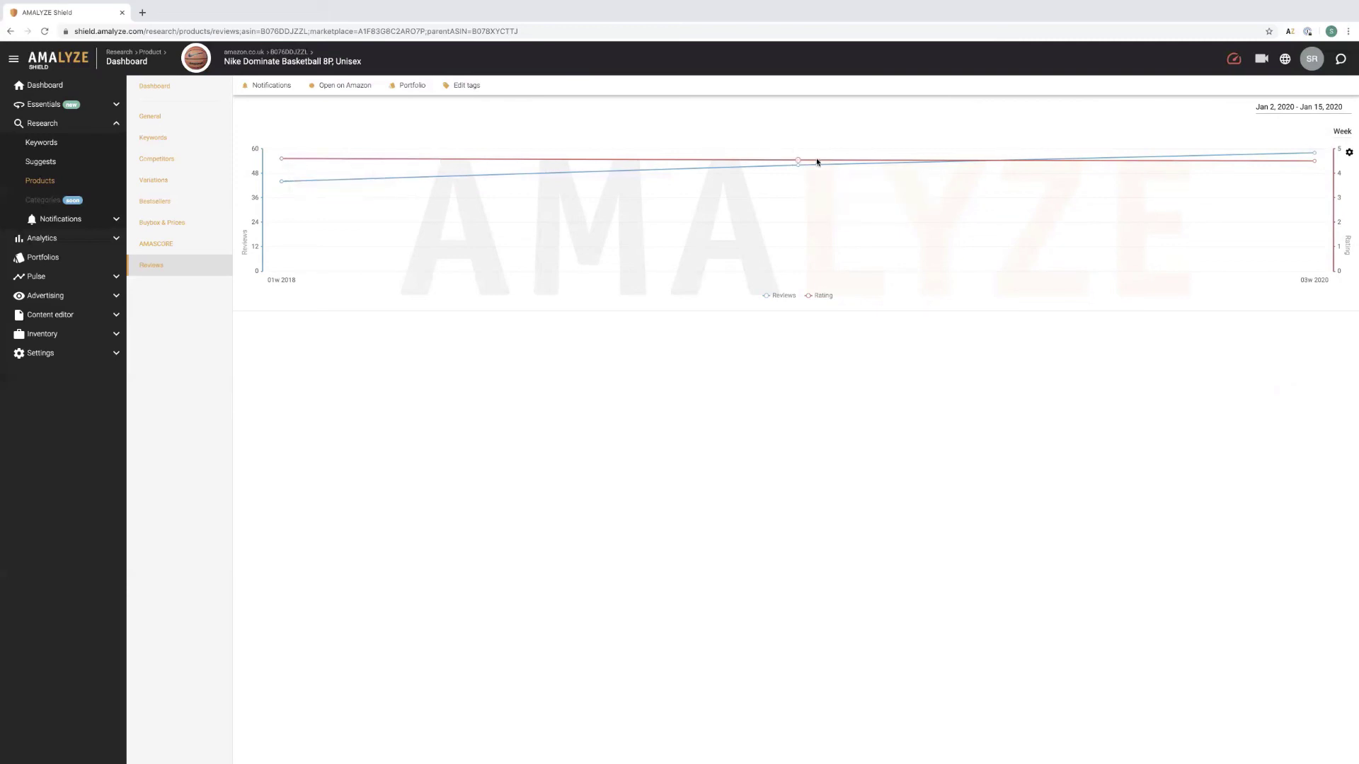
mouse_move(1314, 152)
Set the reviews chart to the last 90 days grouped by month and inspect its monthly data points.
left_click(1339, 135)
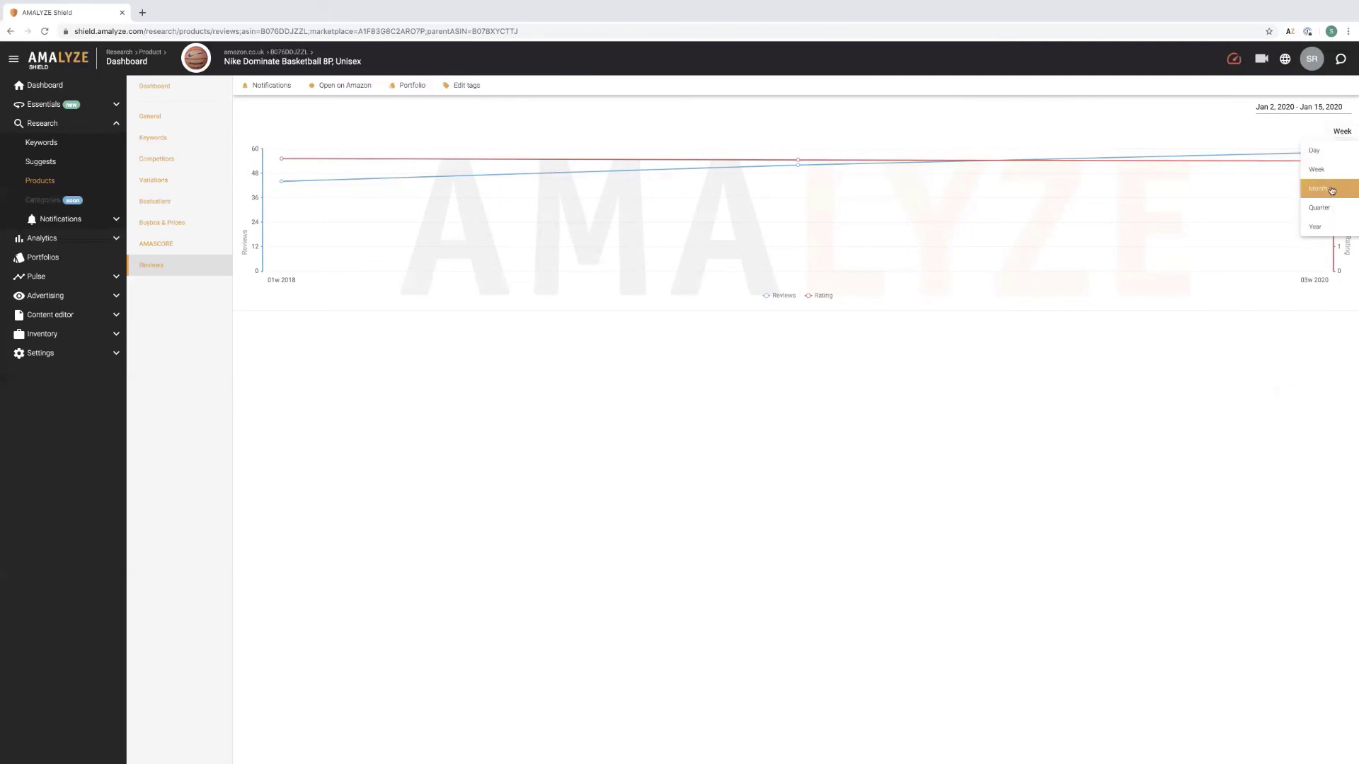
left_click(1293, 106)
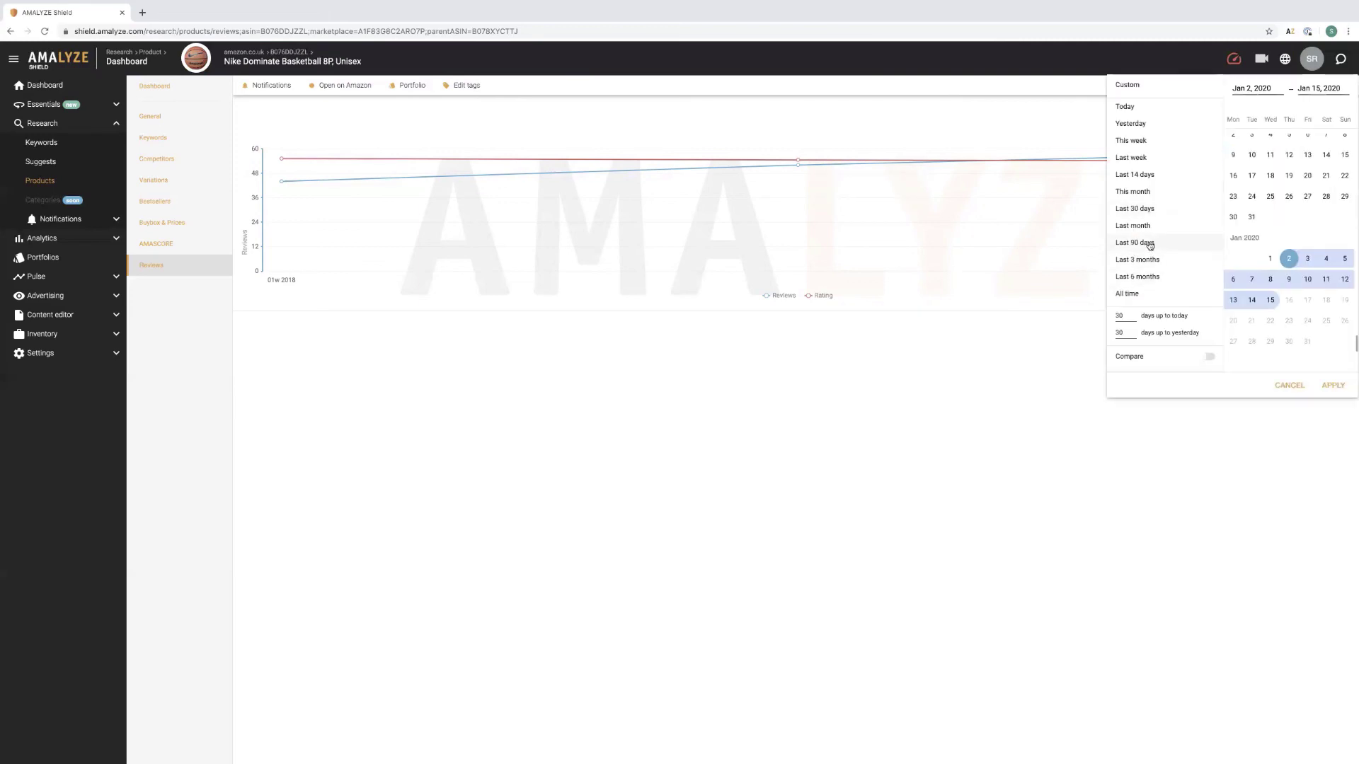
left_click(1143, 243)
left_click(1342, 134)
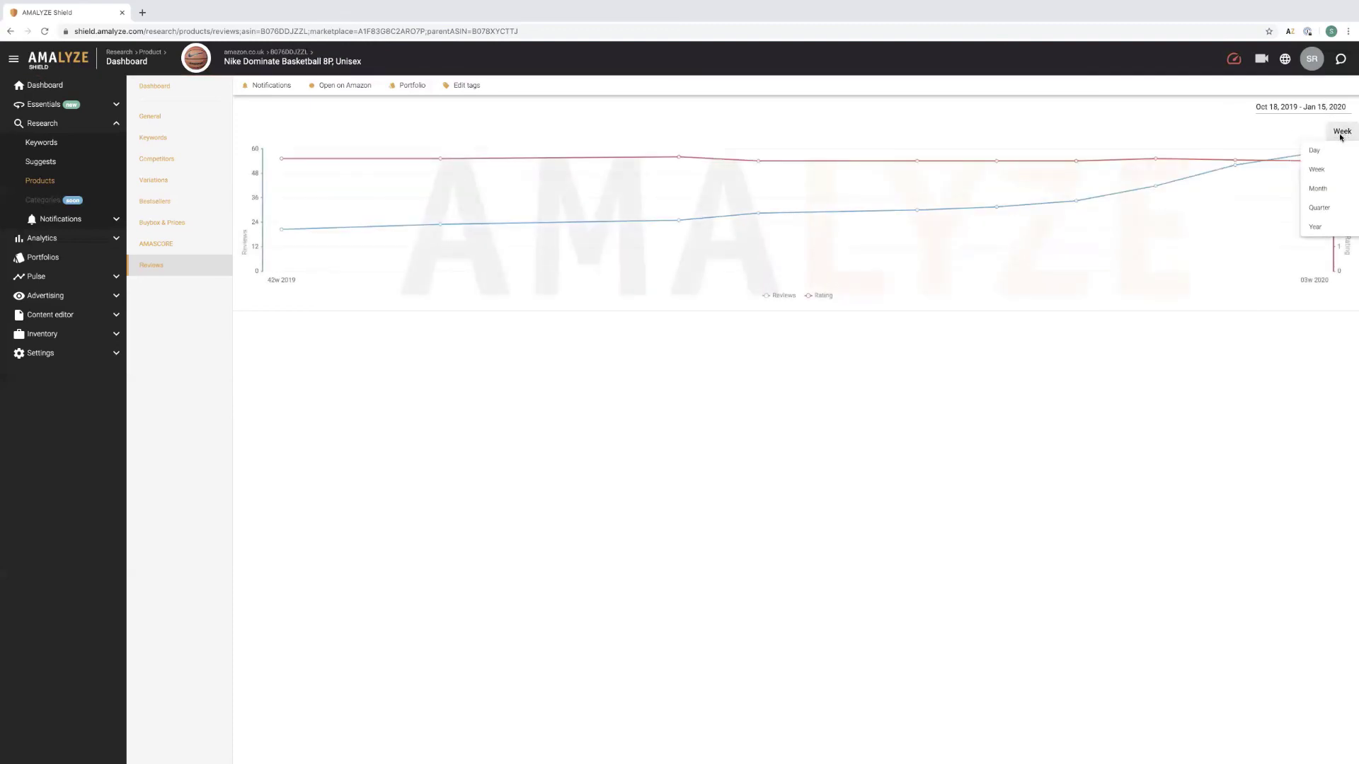
left_click(1322, 188)
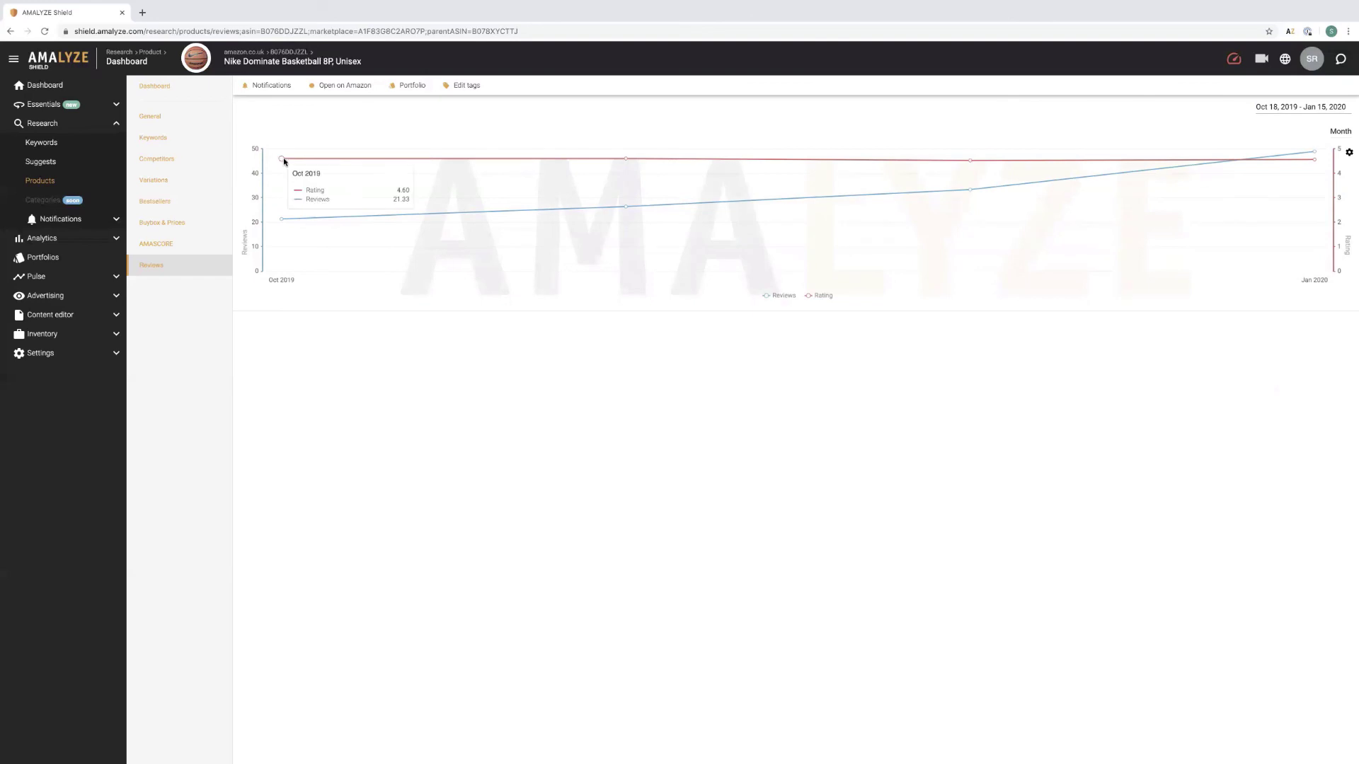
mouse_move(1317, 154)
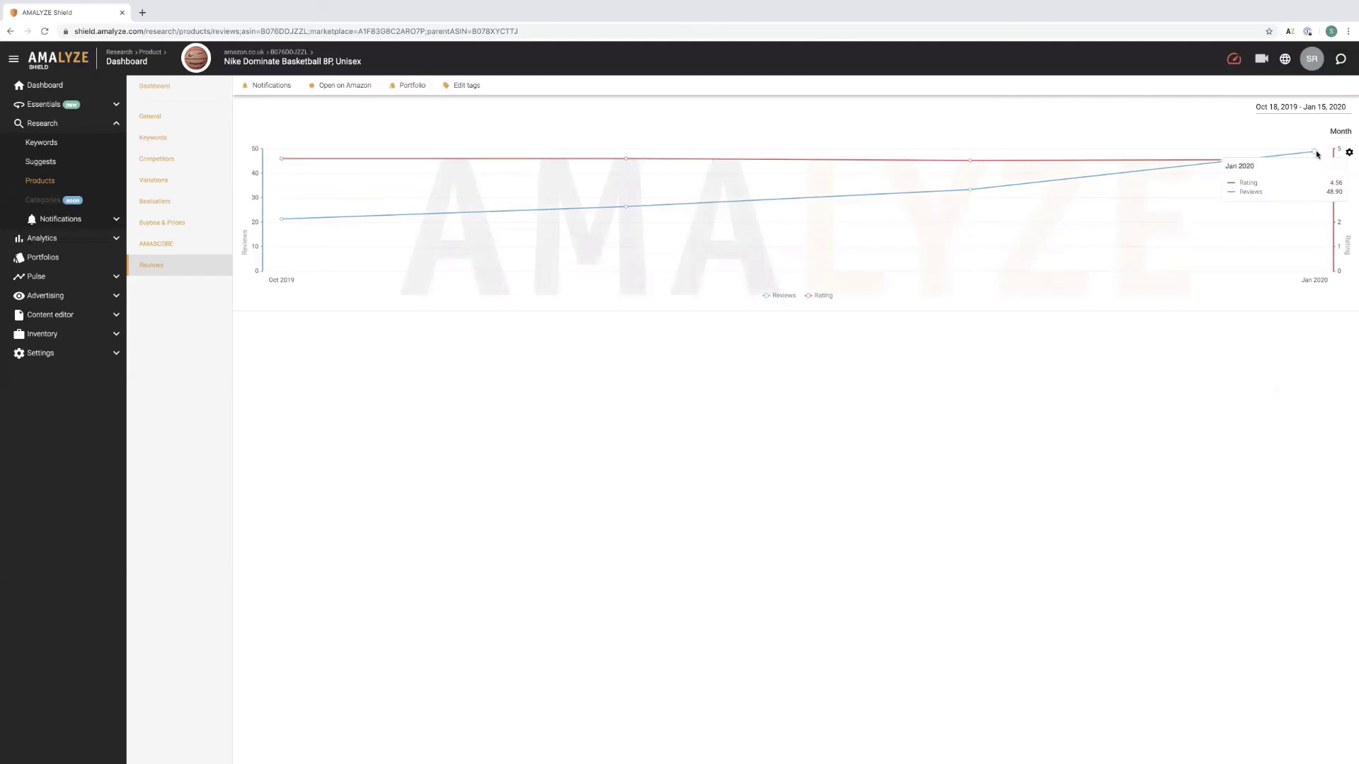